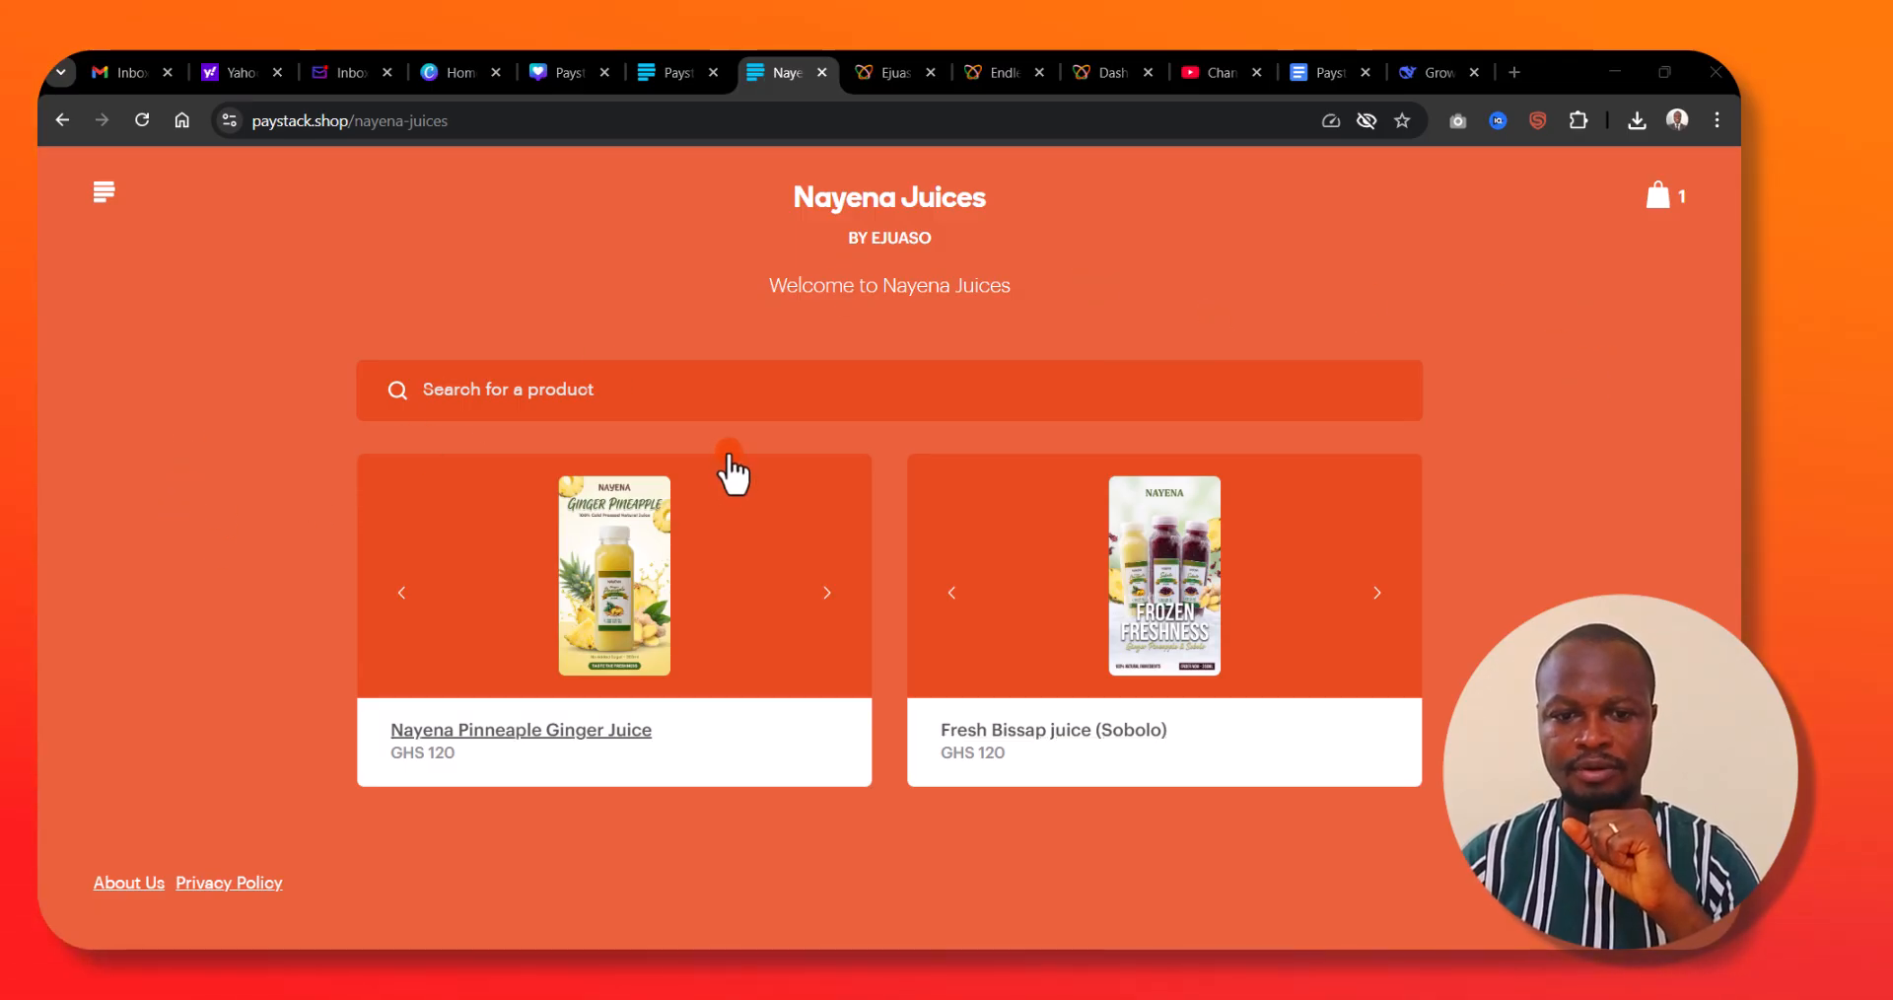
- Browse the Nayena Pinneaple Ginger Juice photos in the Paystack storefront and open its product page
left_click(474, 400)
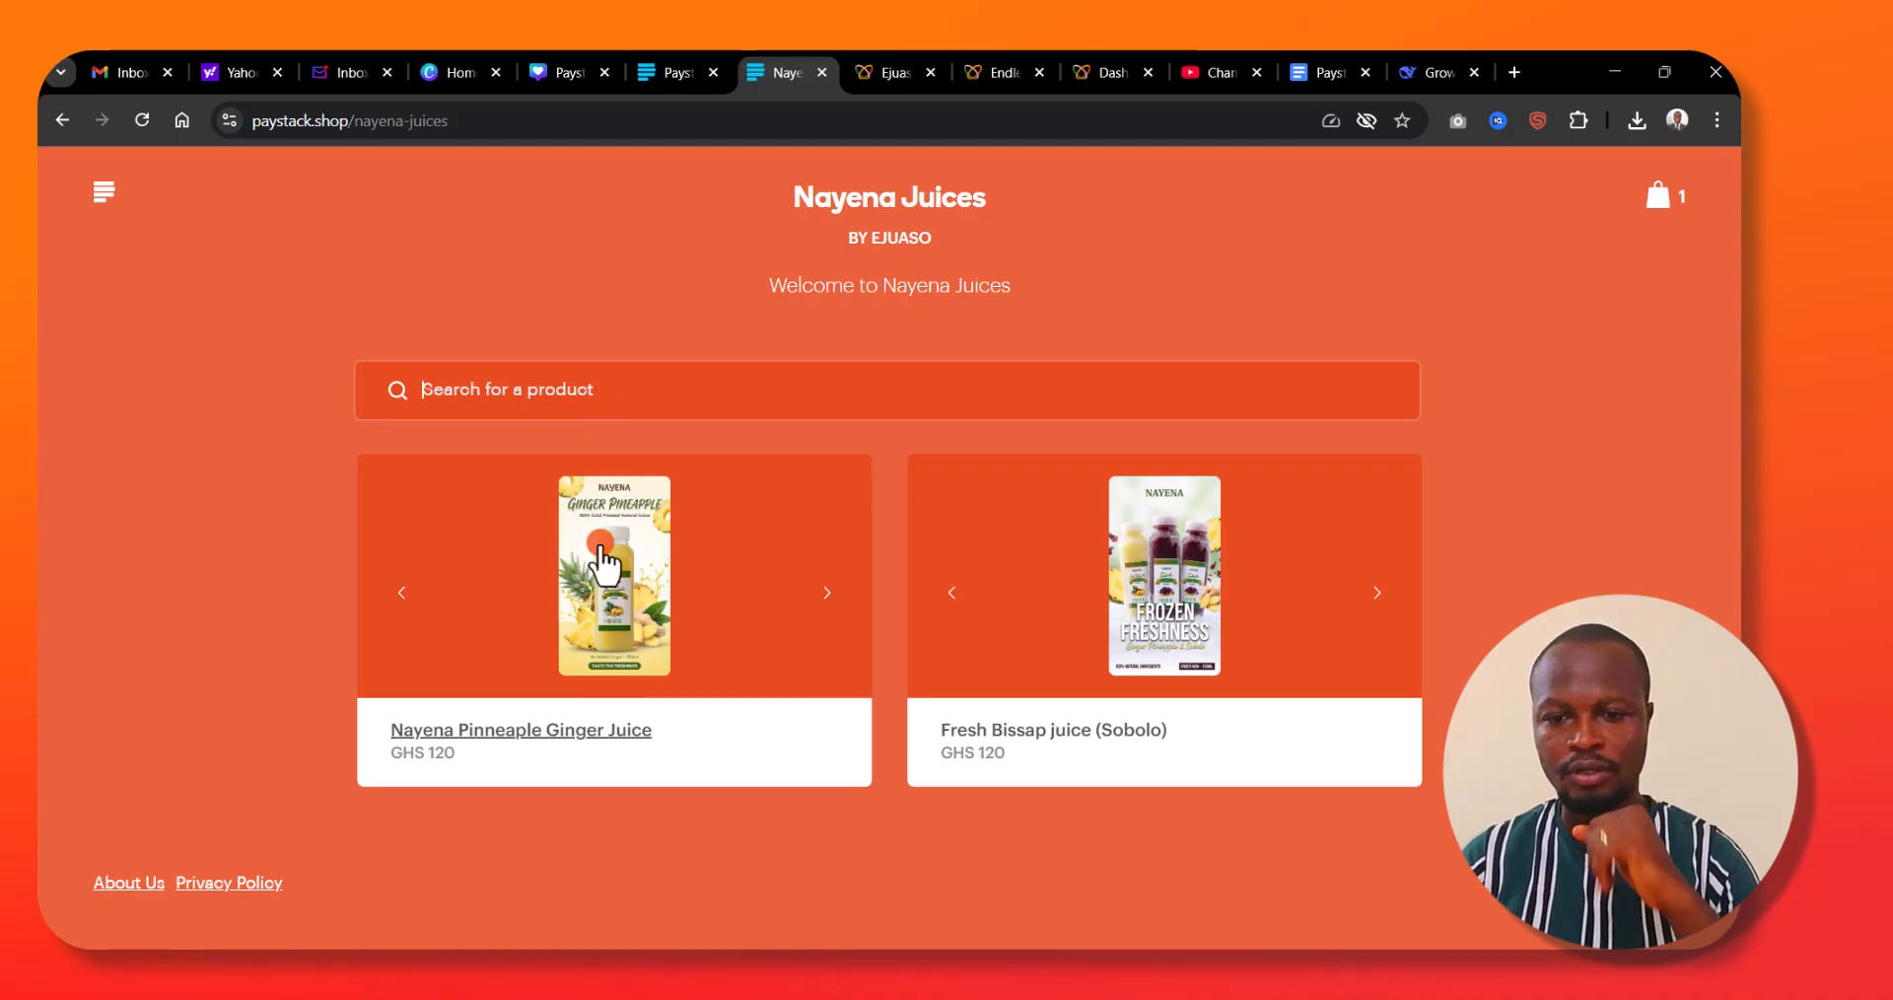
left_click(826, 593)
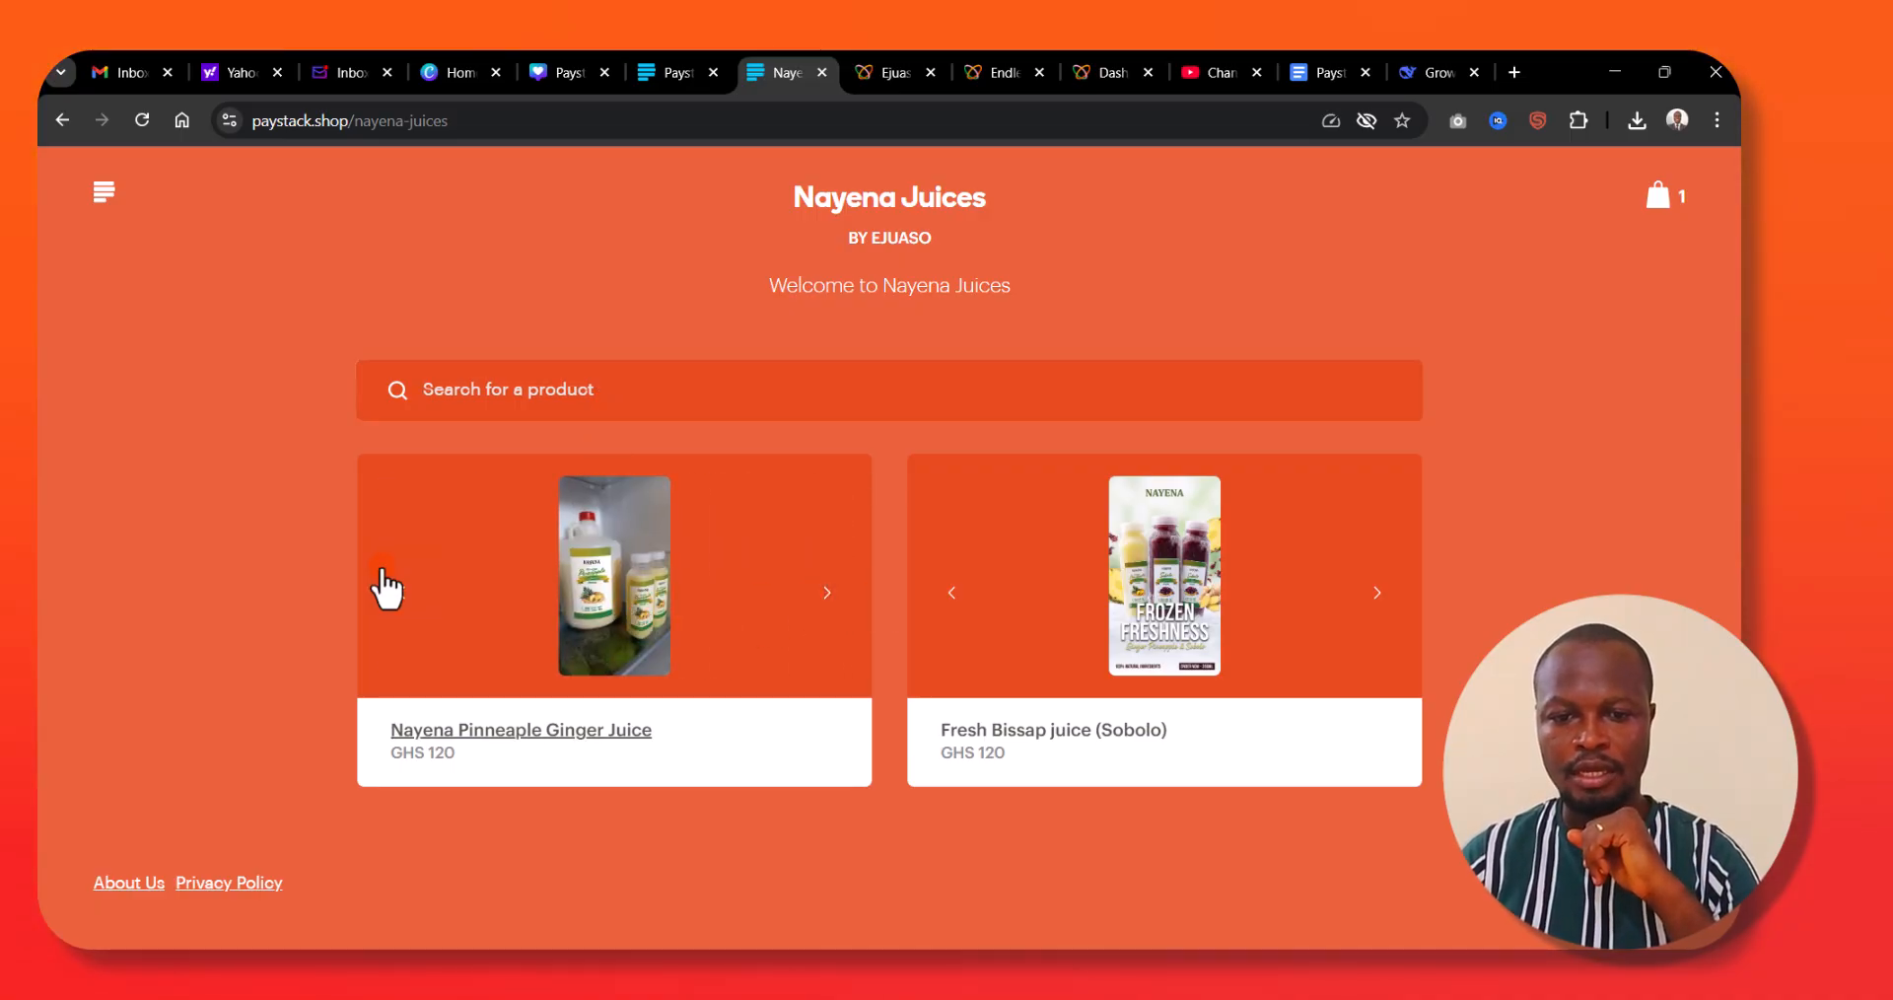
left_click(613, 631)
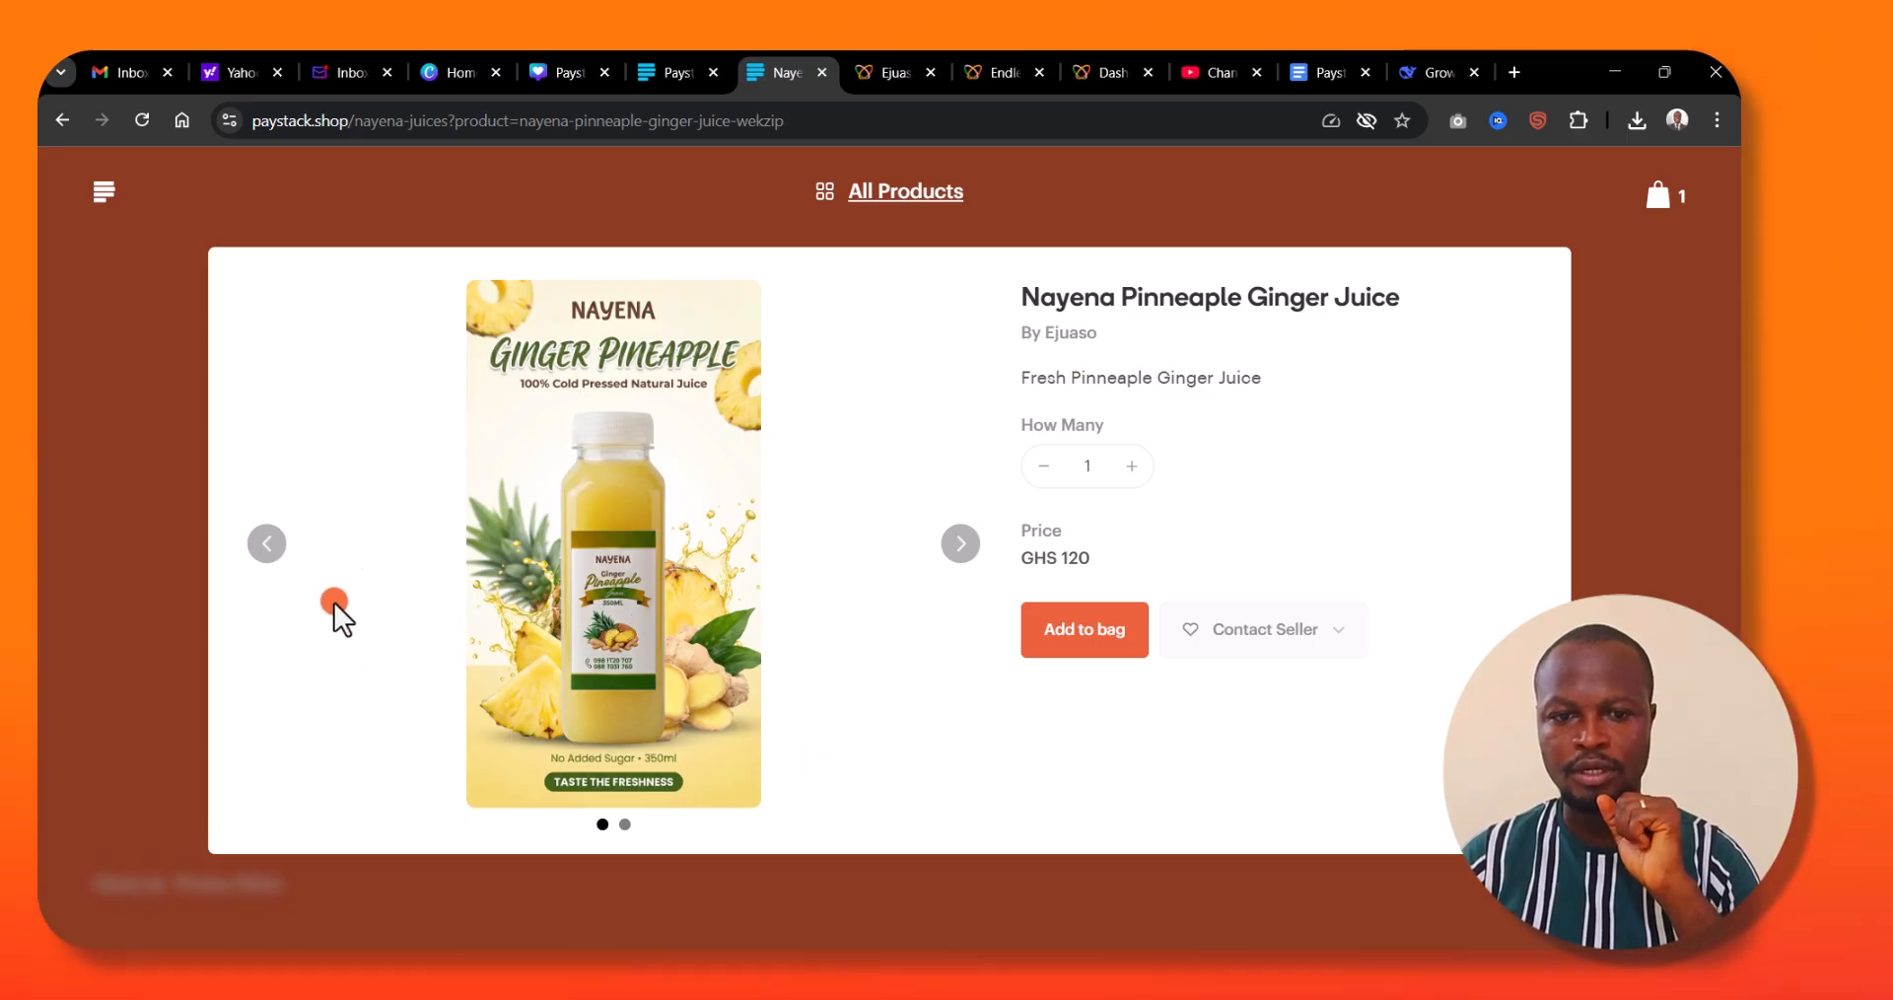
- Set the juice quantity to 4, view the seller contact options, add the juice to the bag and proceed to checkout
left_click(1134, 466)
left_click(1134, 465)
left_click(1134, 466)
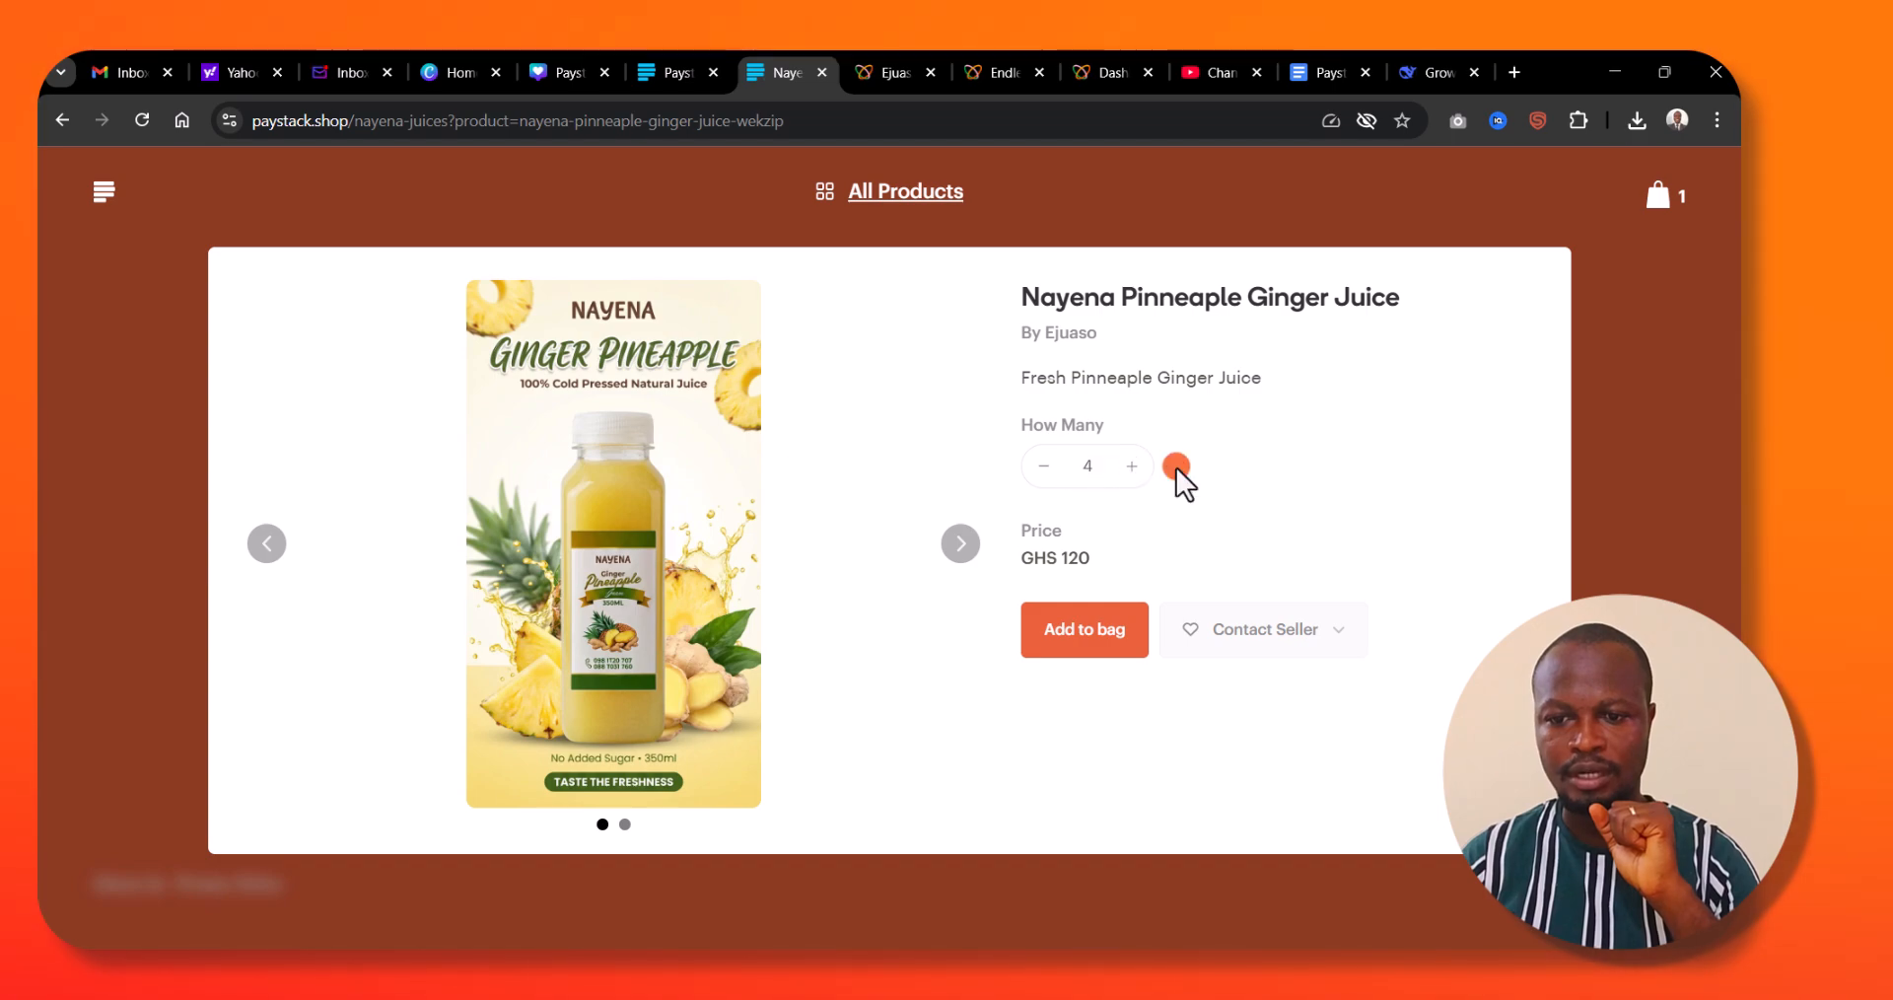
left_click(1263, 641)
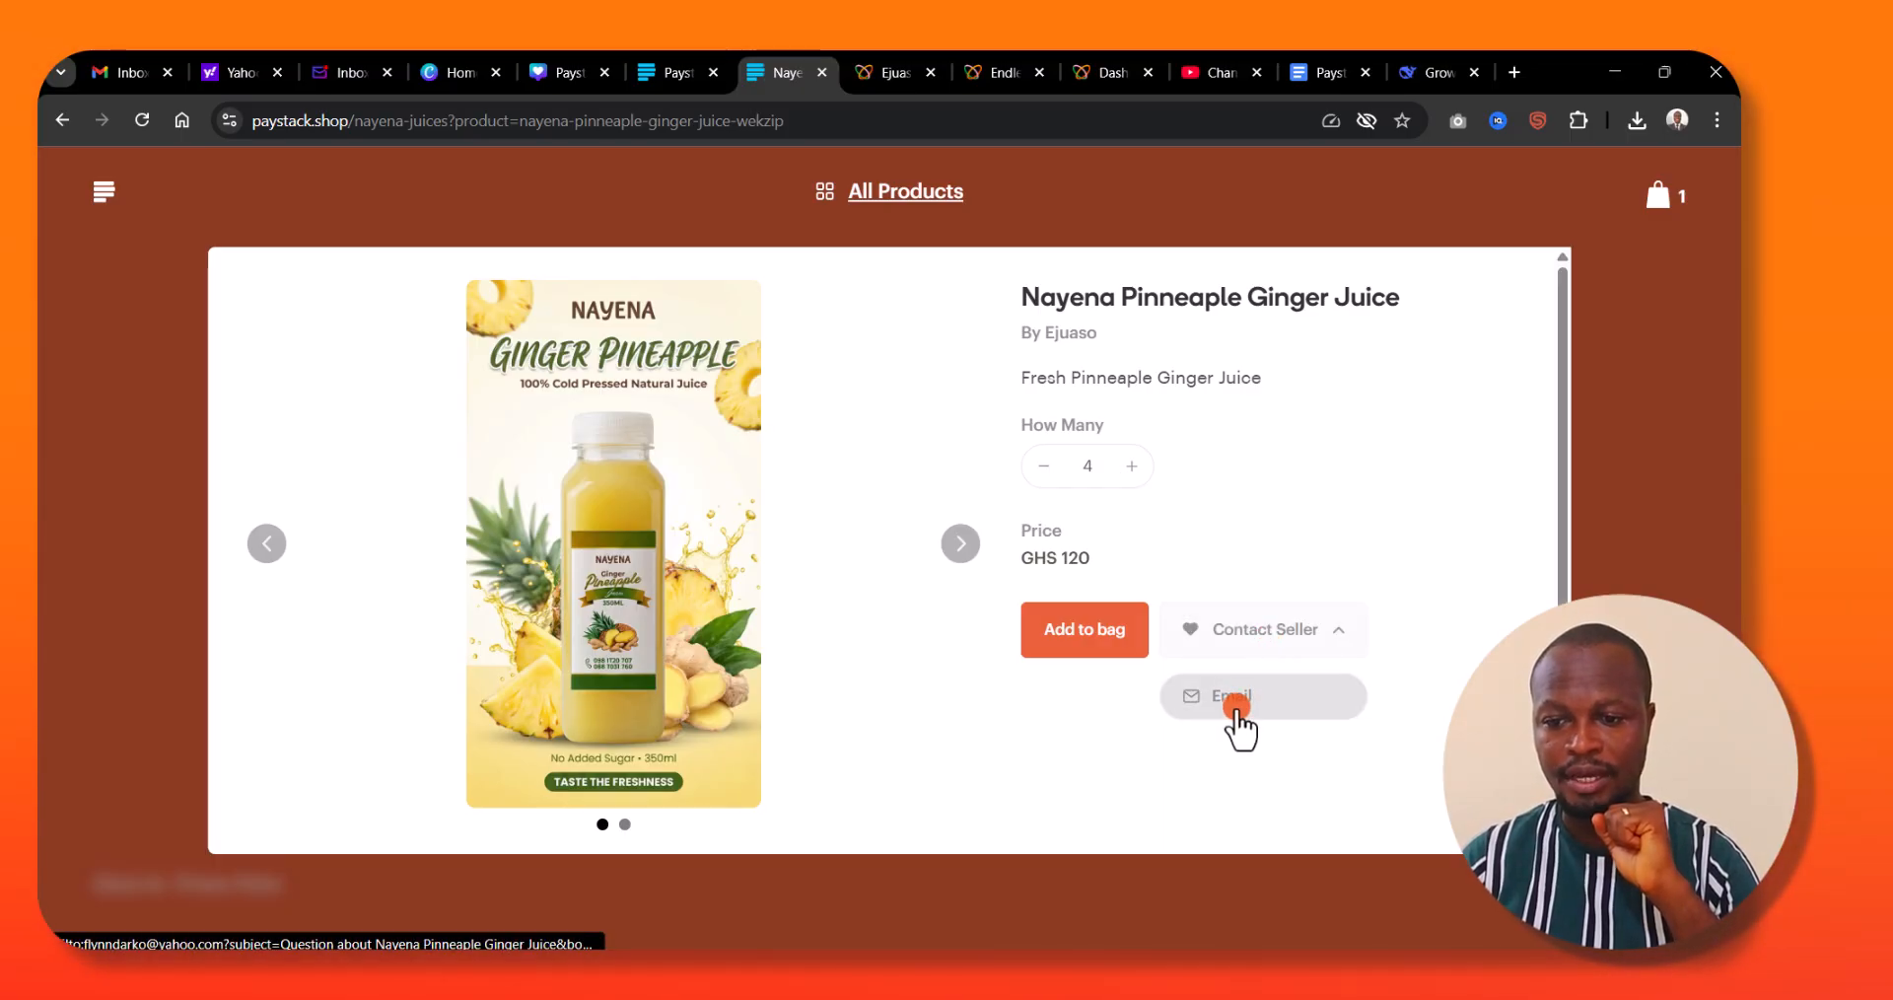
left_click(1094, 641)
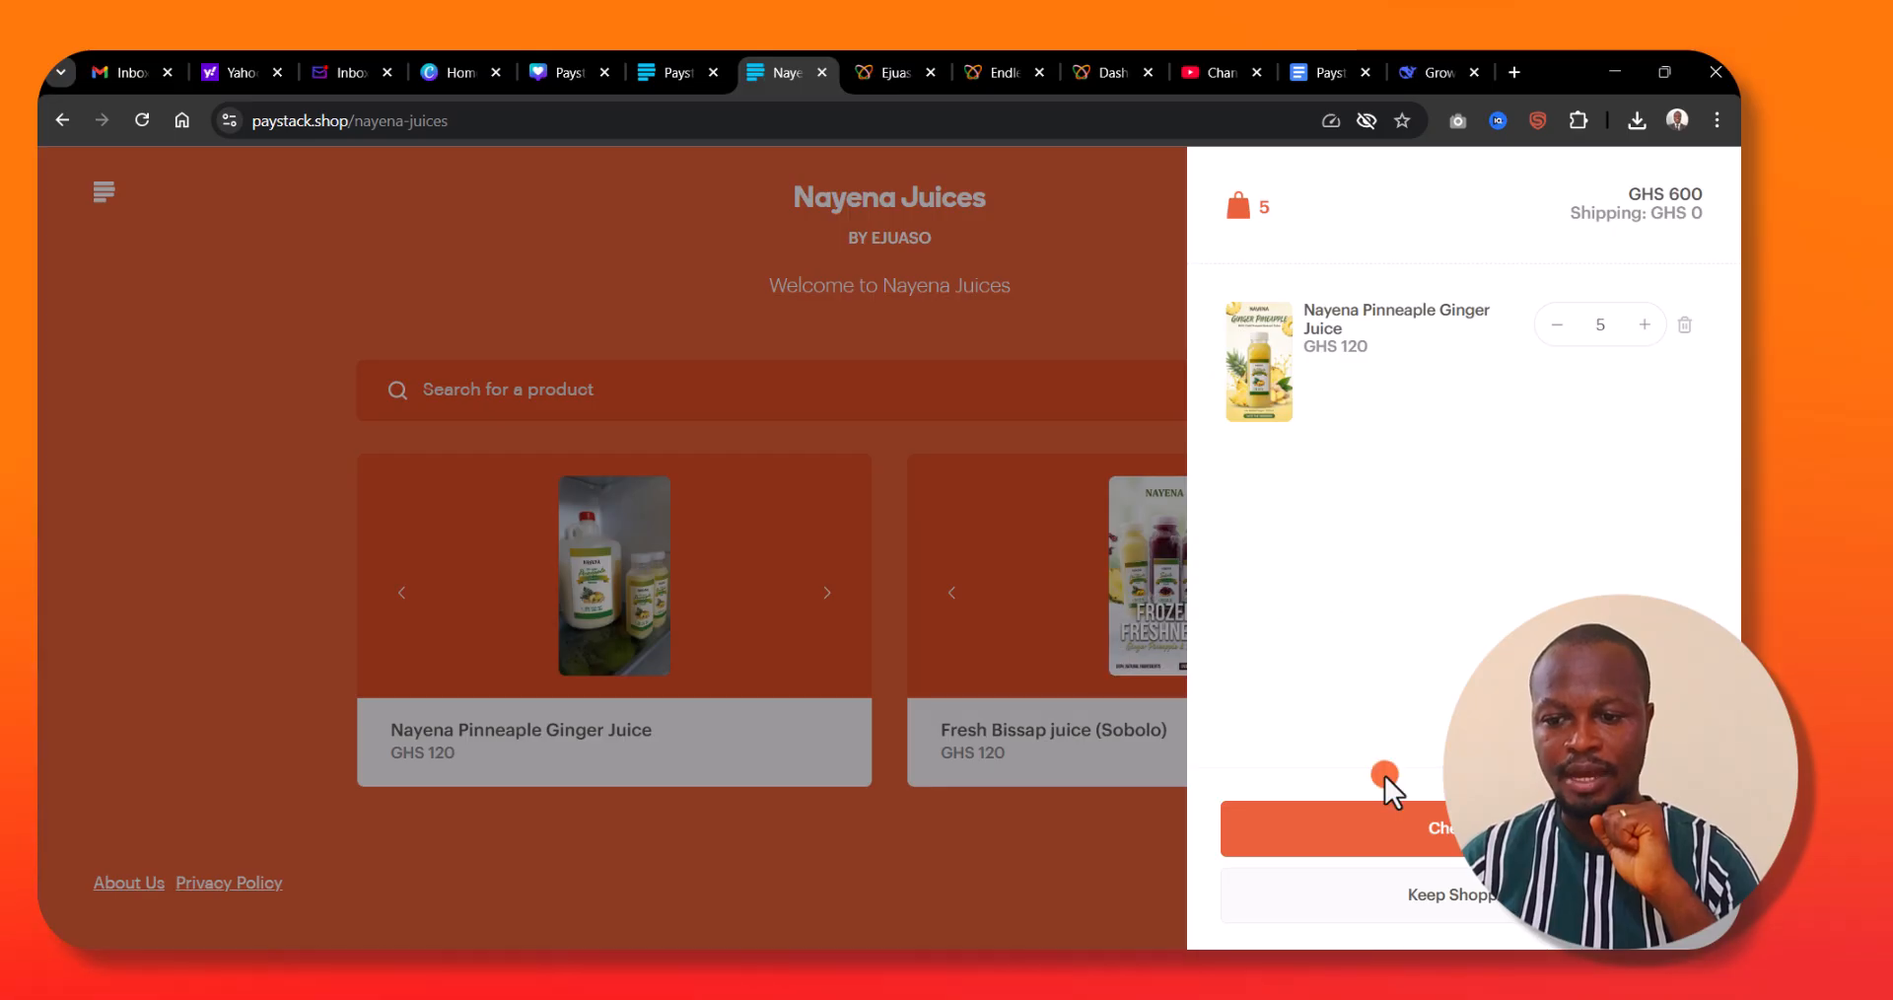
left_click(1446, 840)
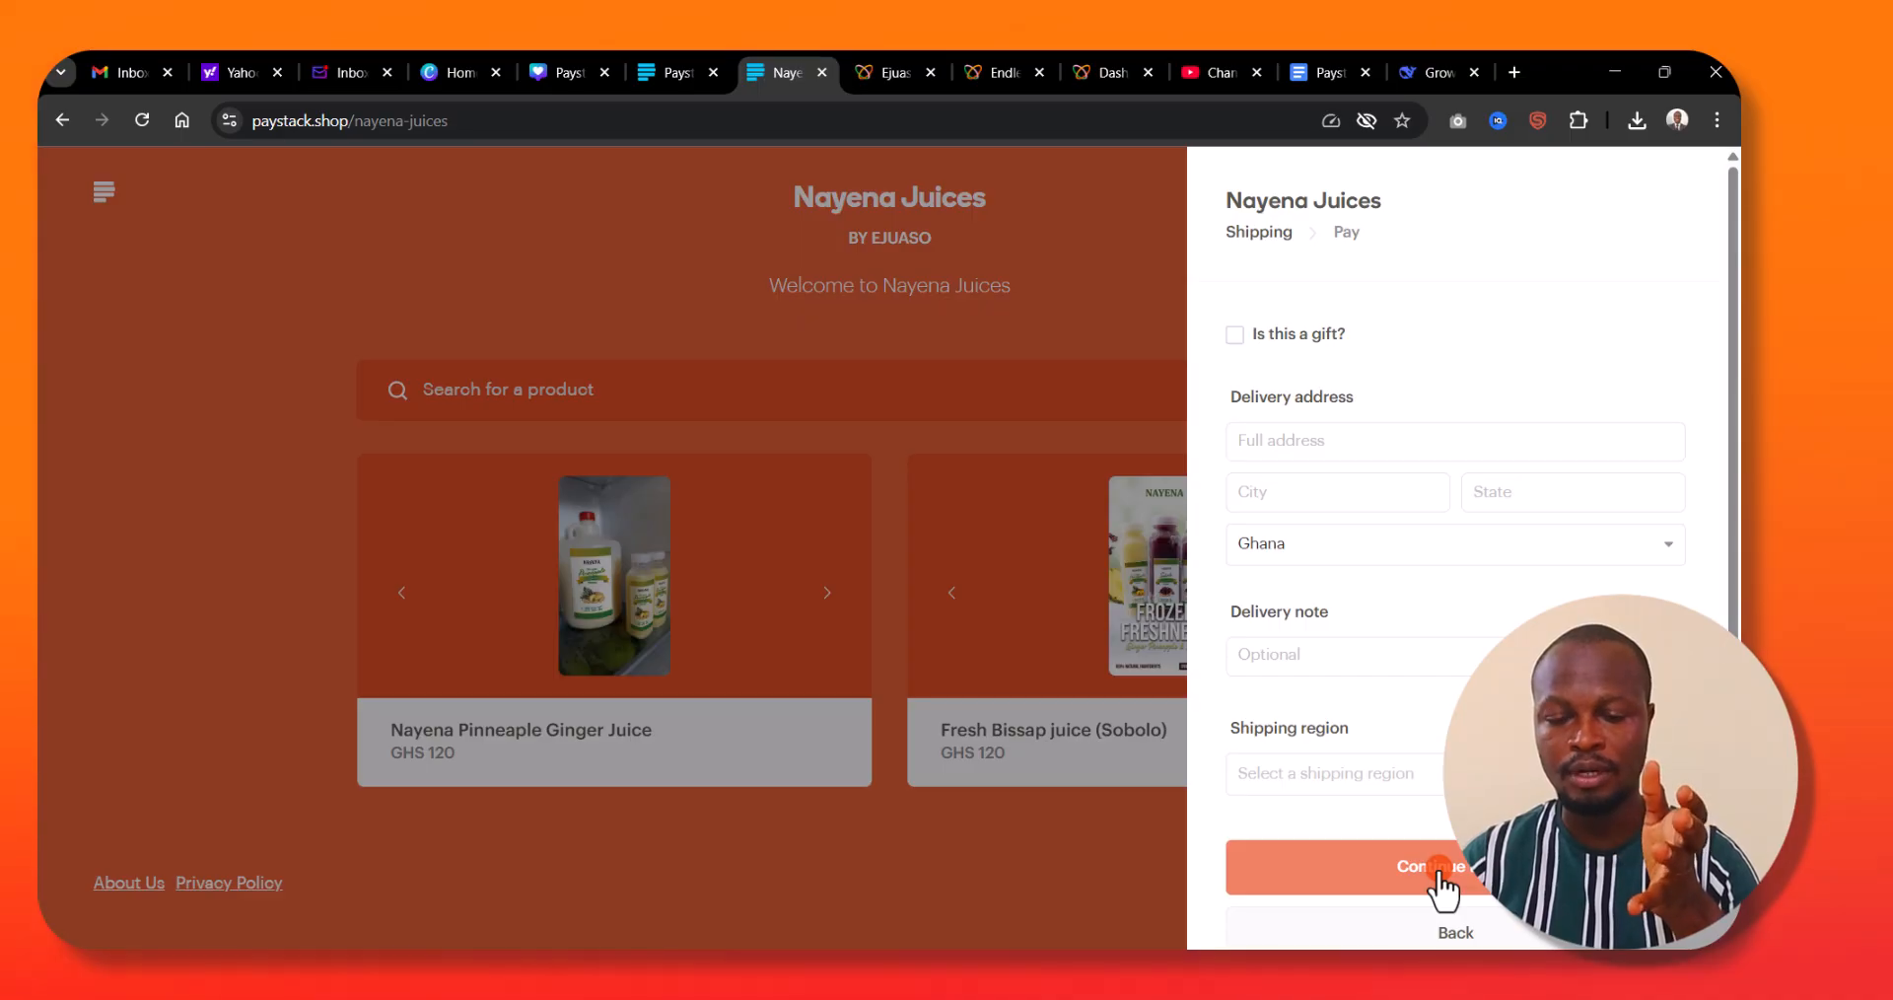
- Switch to the Ejuaso store on Flutterwave and look over its product list, search field and category filter options
left_click(876, 61)
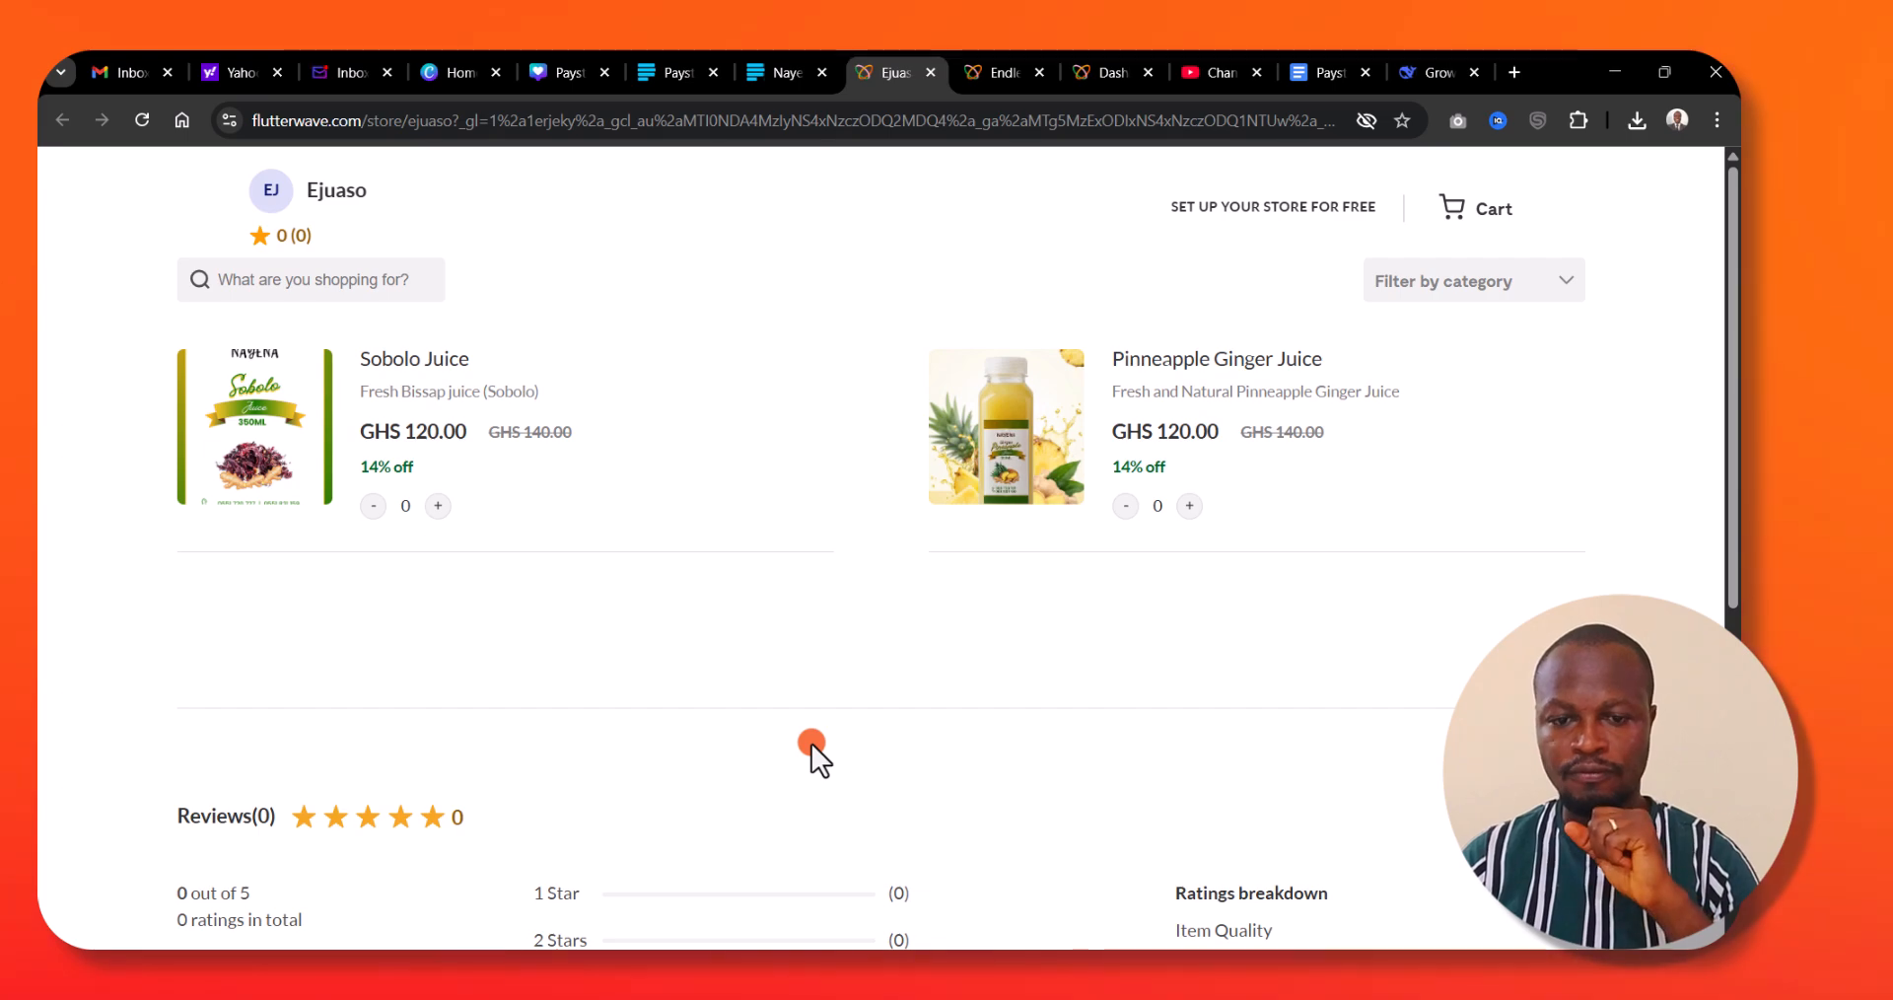
scroll(660, 712, "down", 6)
scroll(664, 707, "up", 6)
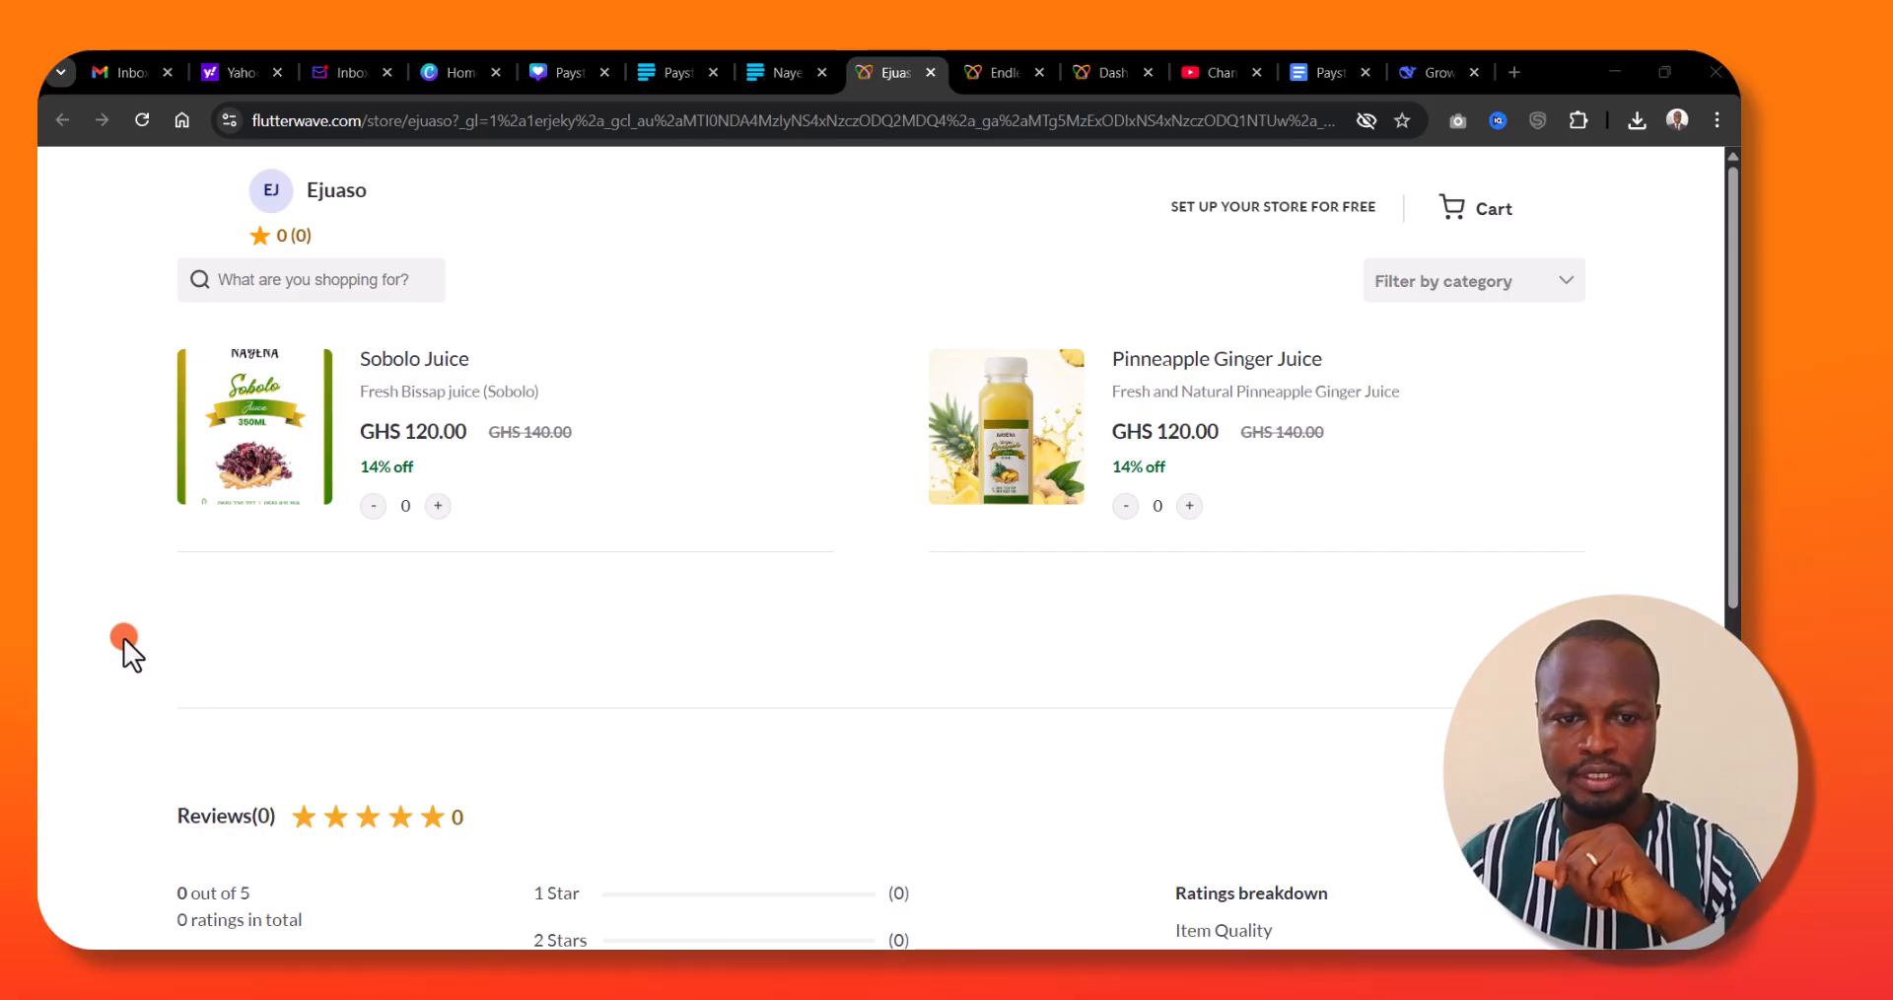
left_click(260, 284)
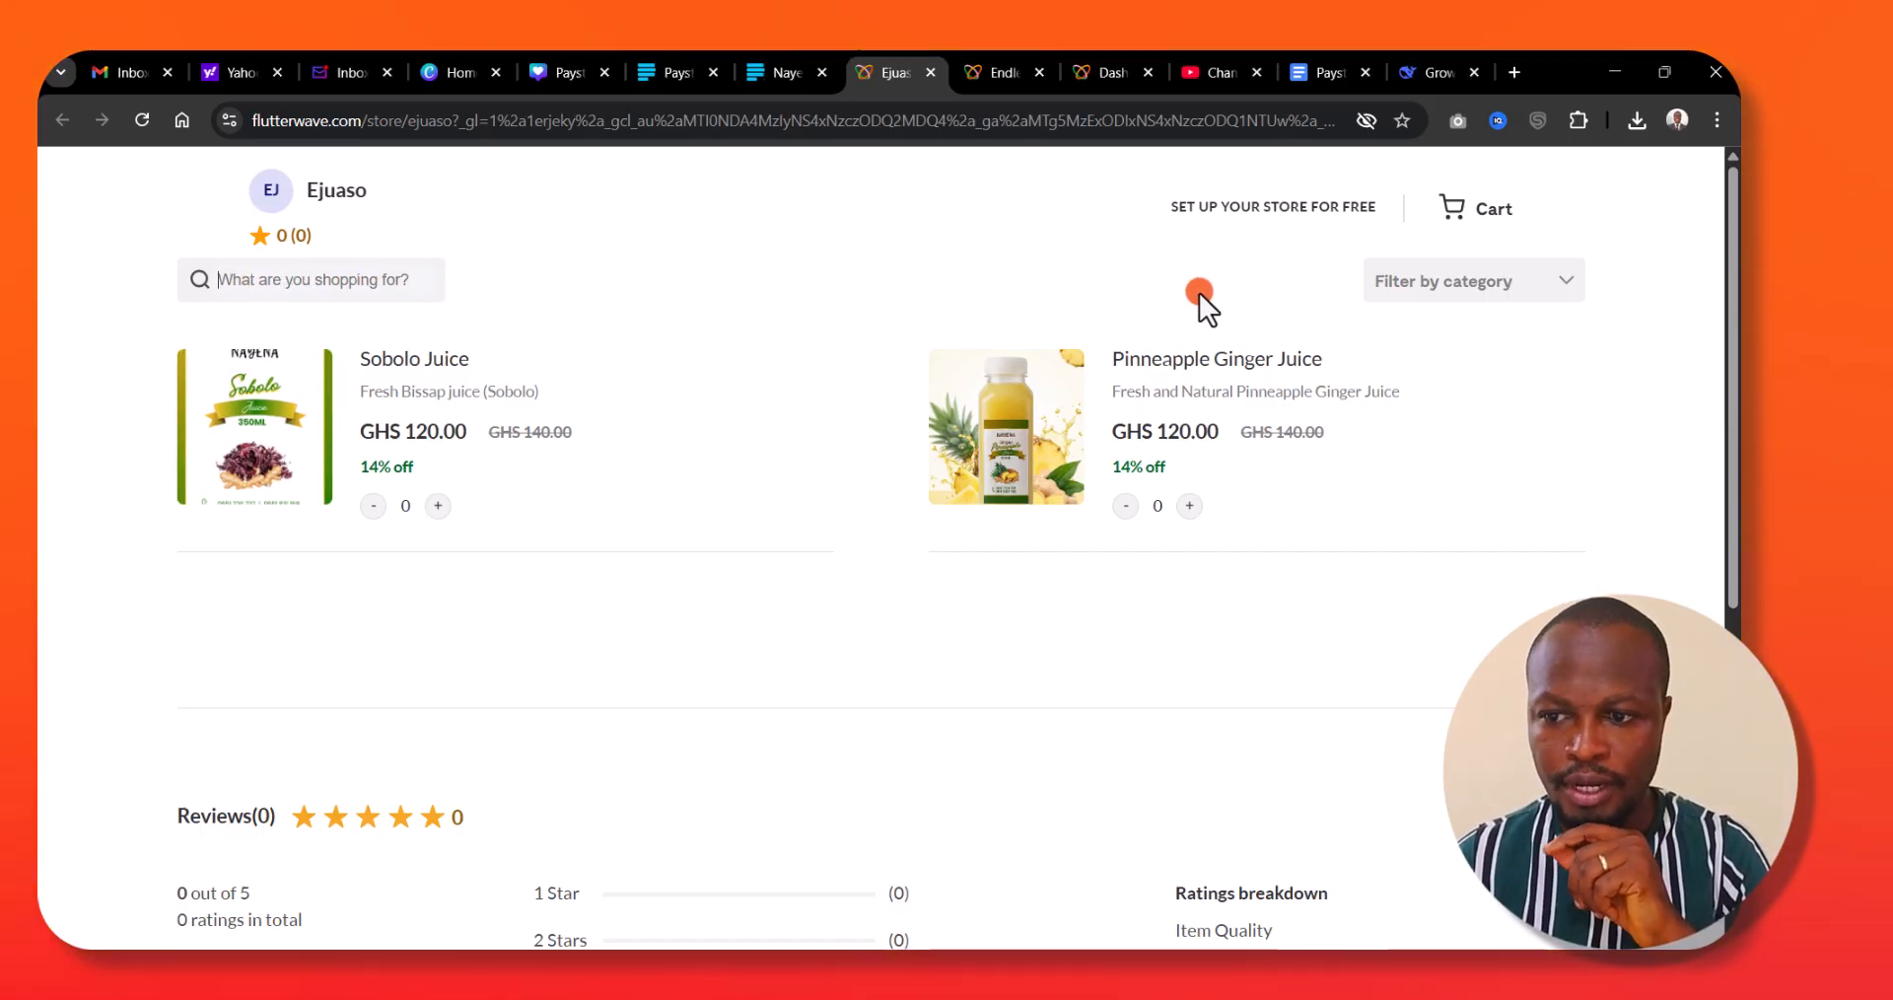
left_click(1523, 286)
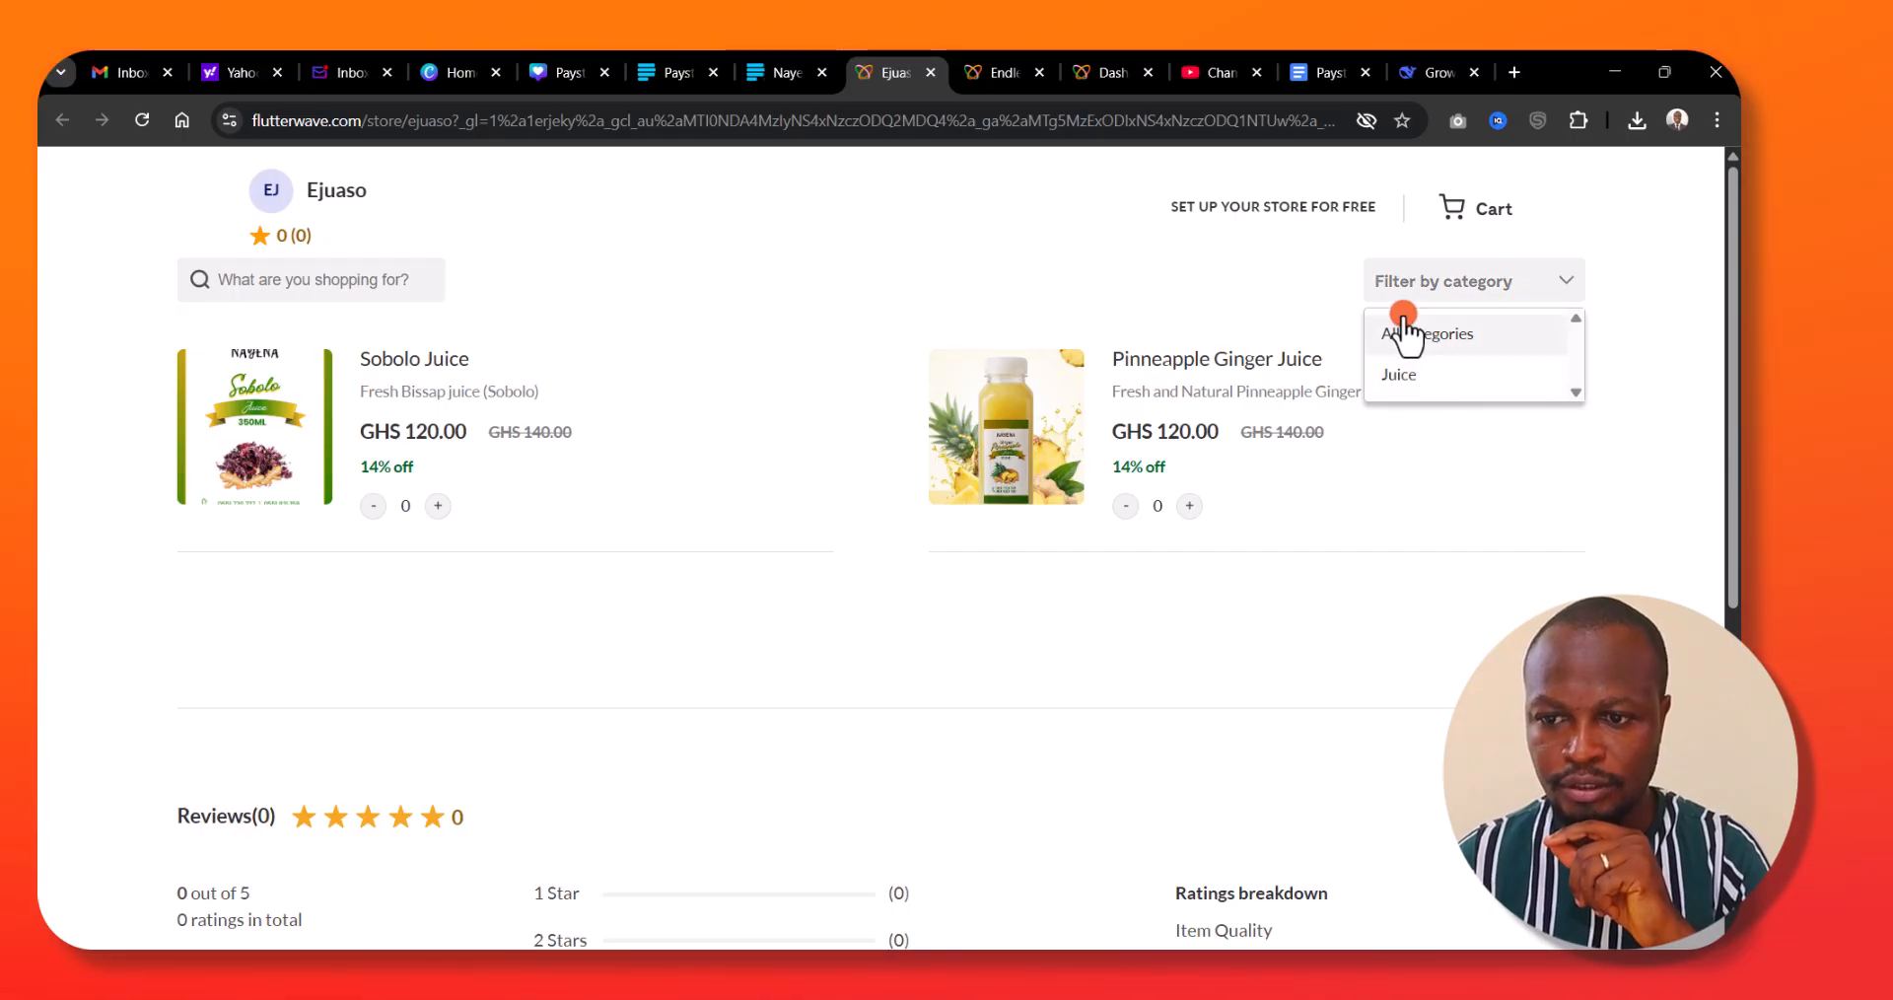
left_click(1039, 272)
- Examine the Ejuaso store's reviews, ratings breakdown and seller contact details, and return to the product list
scroll(1250, 670, "down", 3)
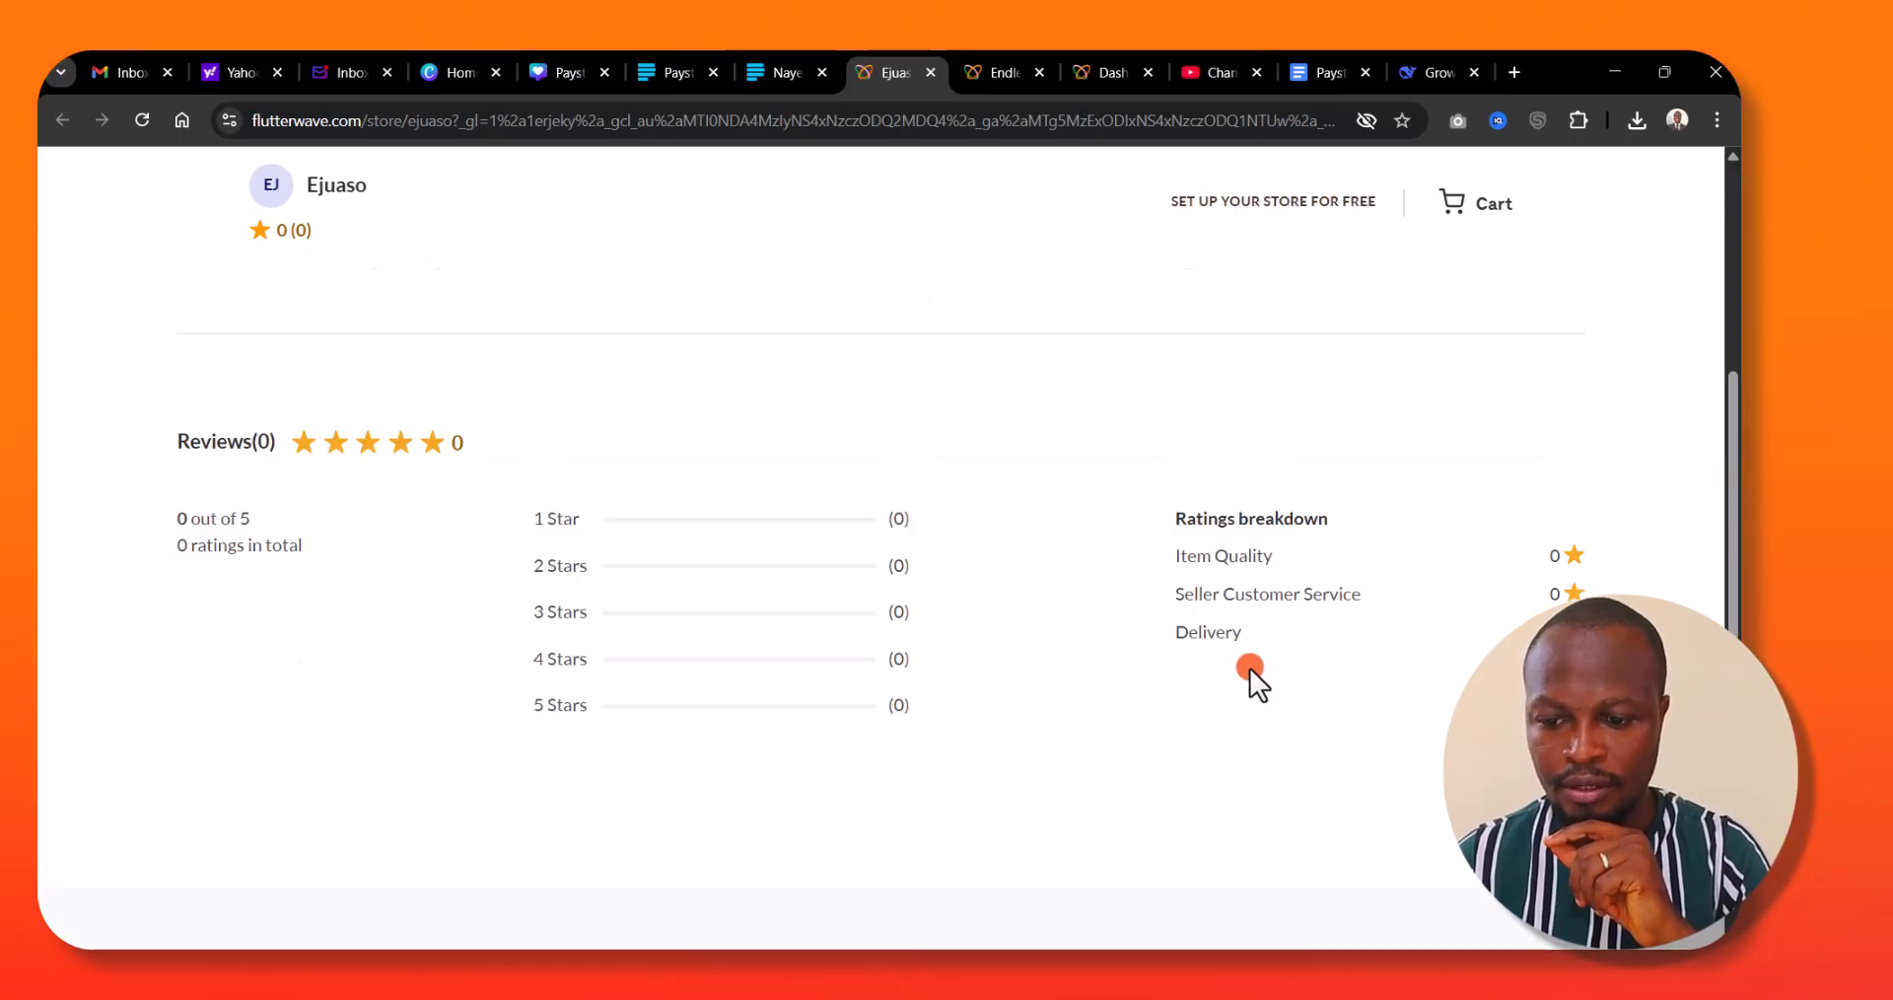
scroll(1250, 667, "down", 3)
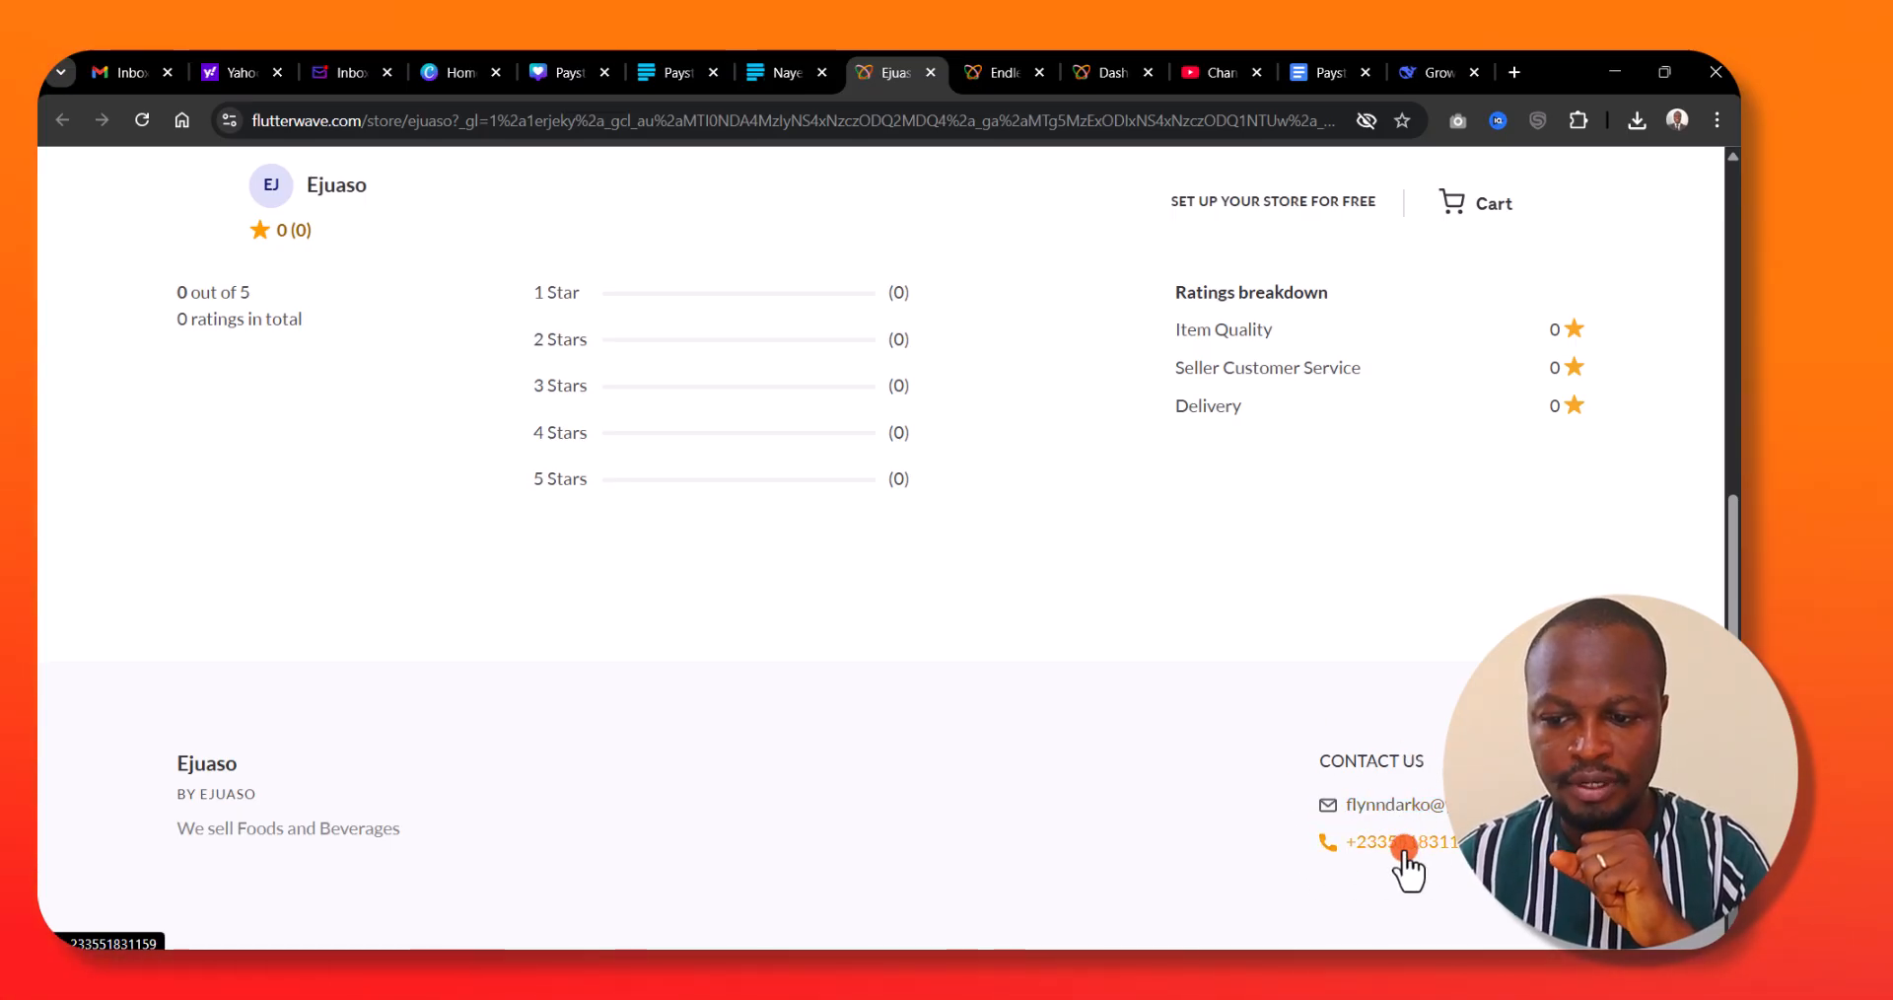
scroll(286, 789, "up", 5)
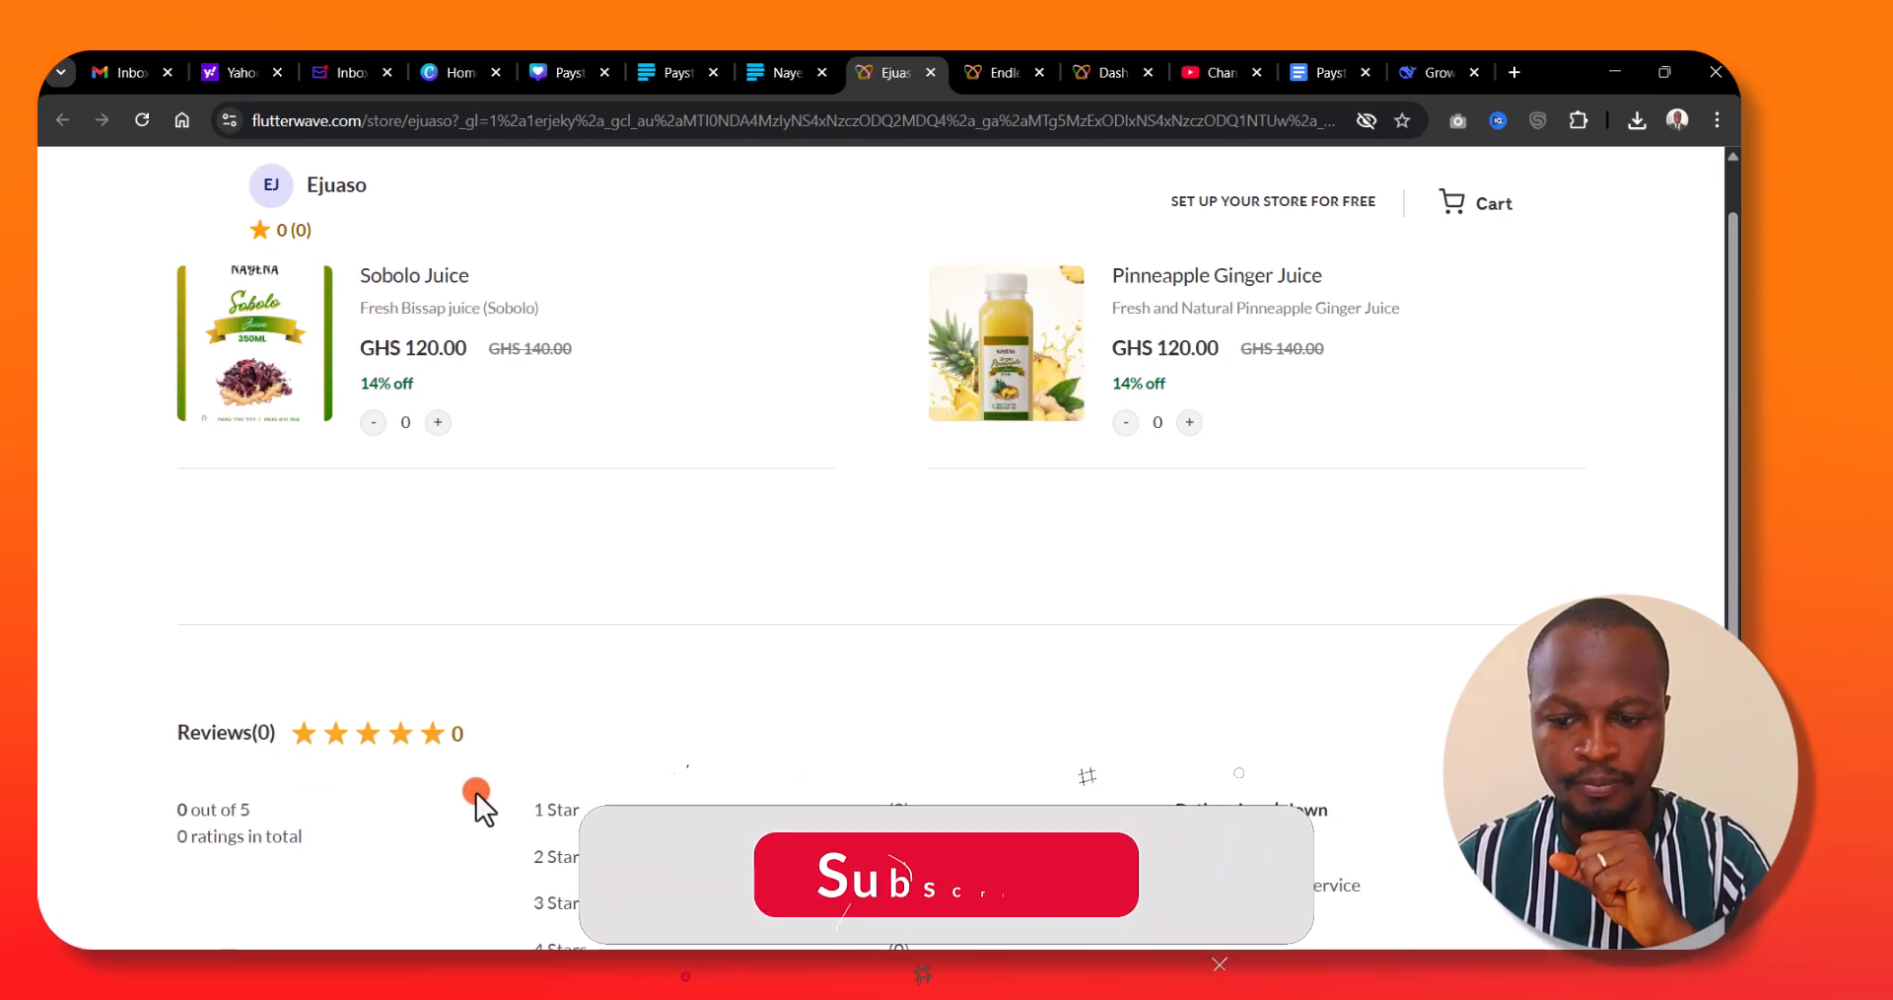
scroll(986, 809, "down", 2)
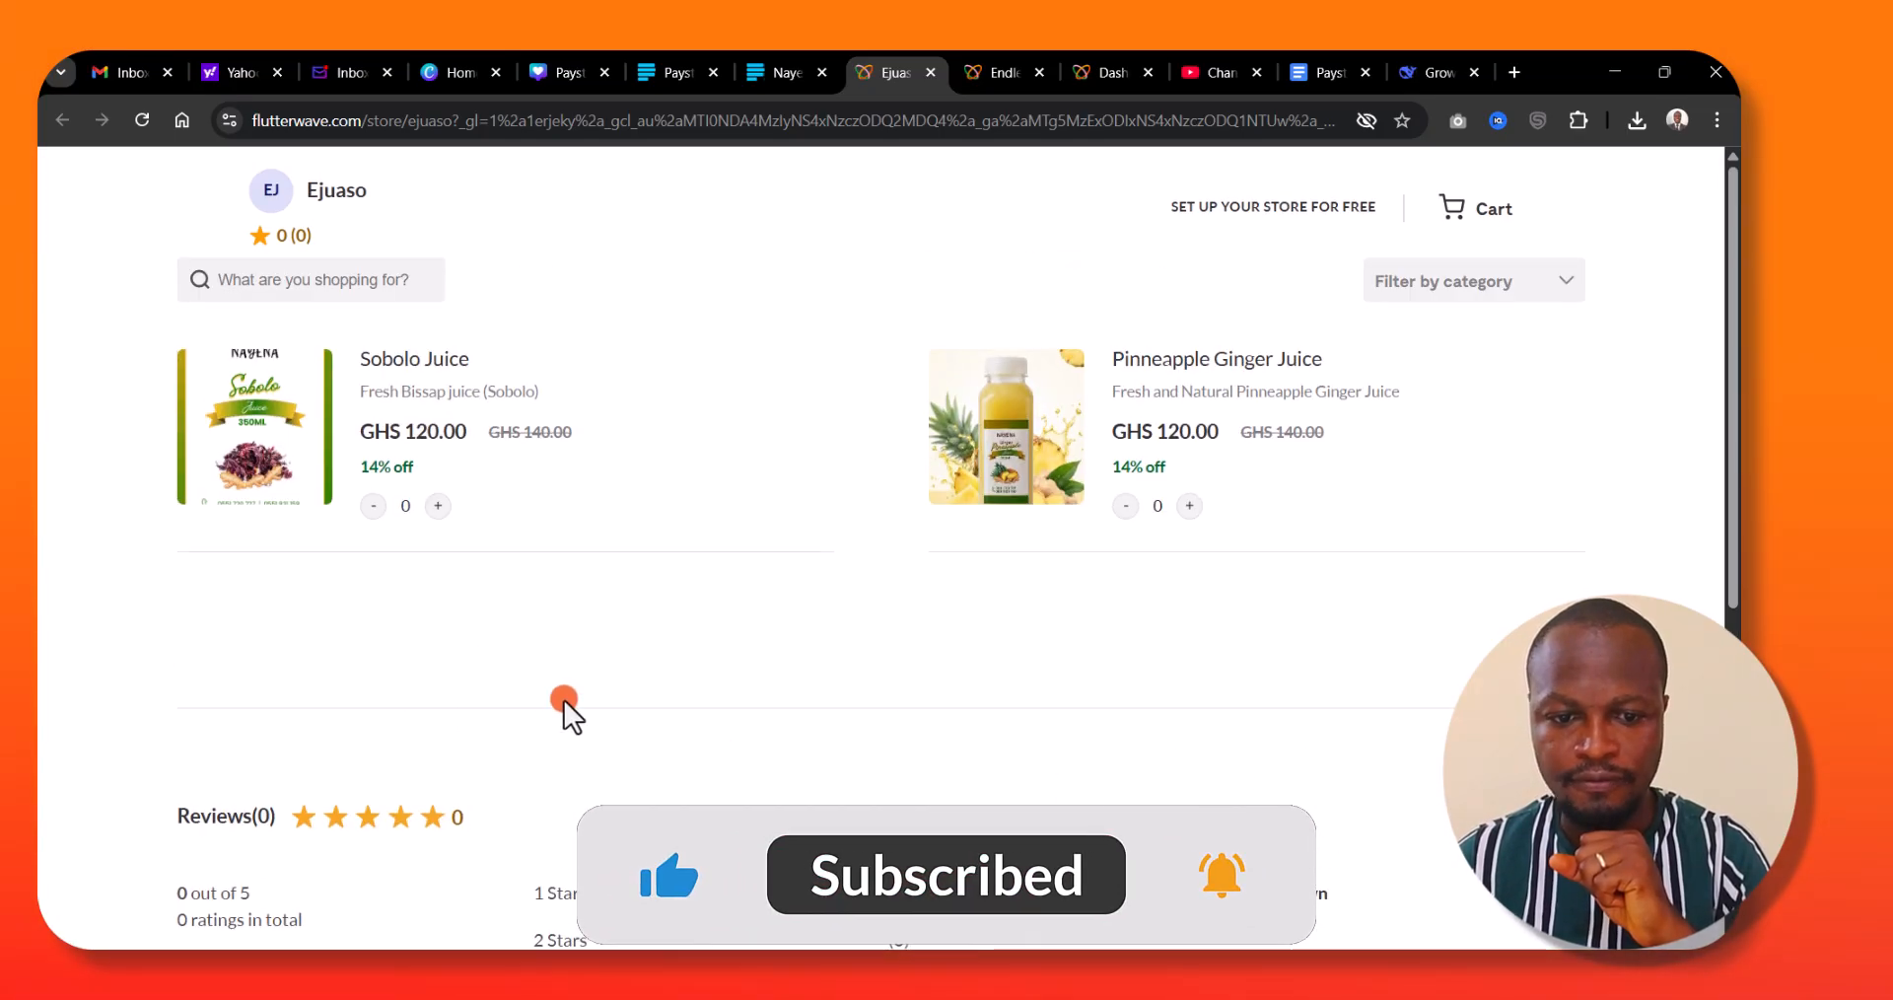
- Open the Pinneapple Ginger Juice product page and examine its second photo, description and social sharing links
left_click(1014, 456)
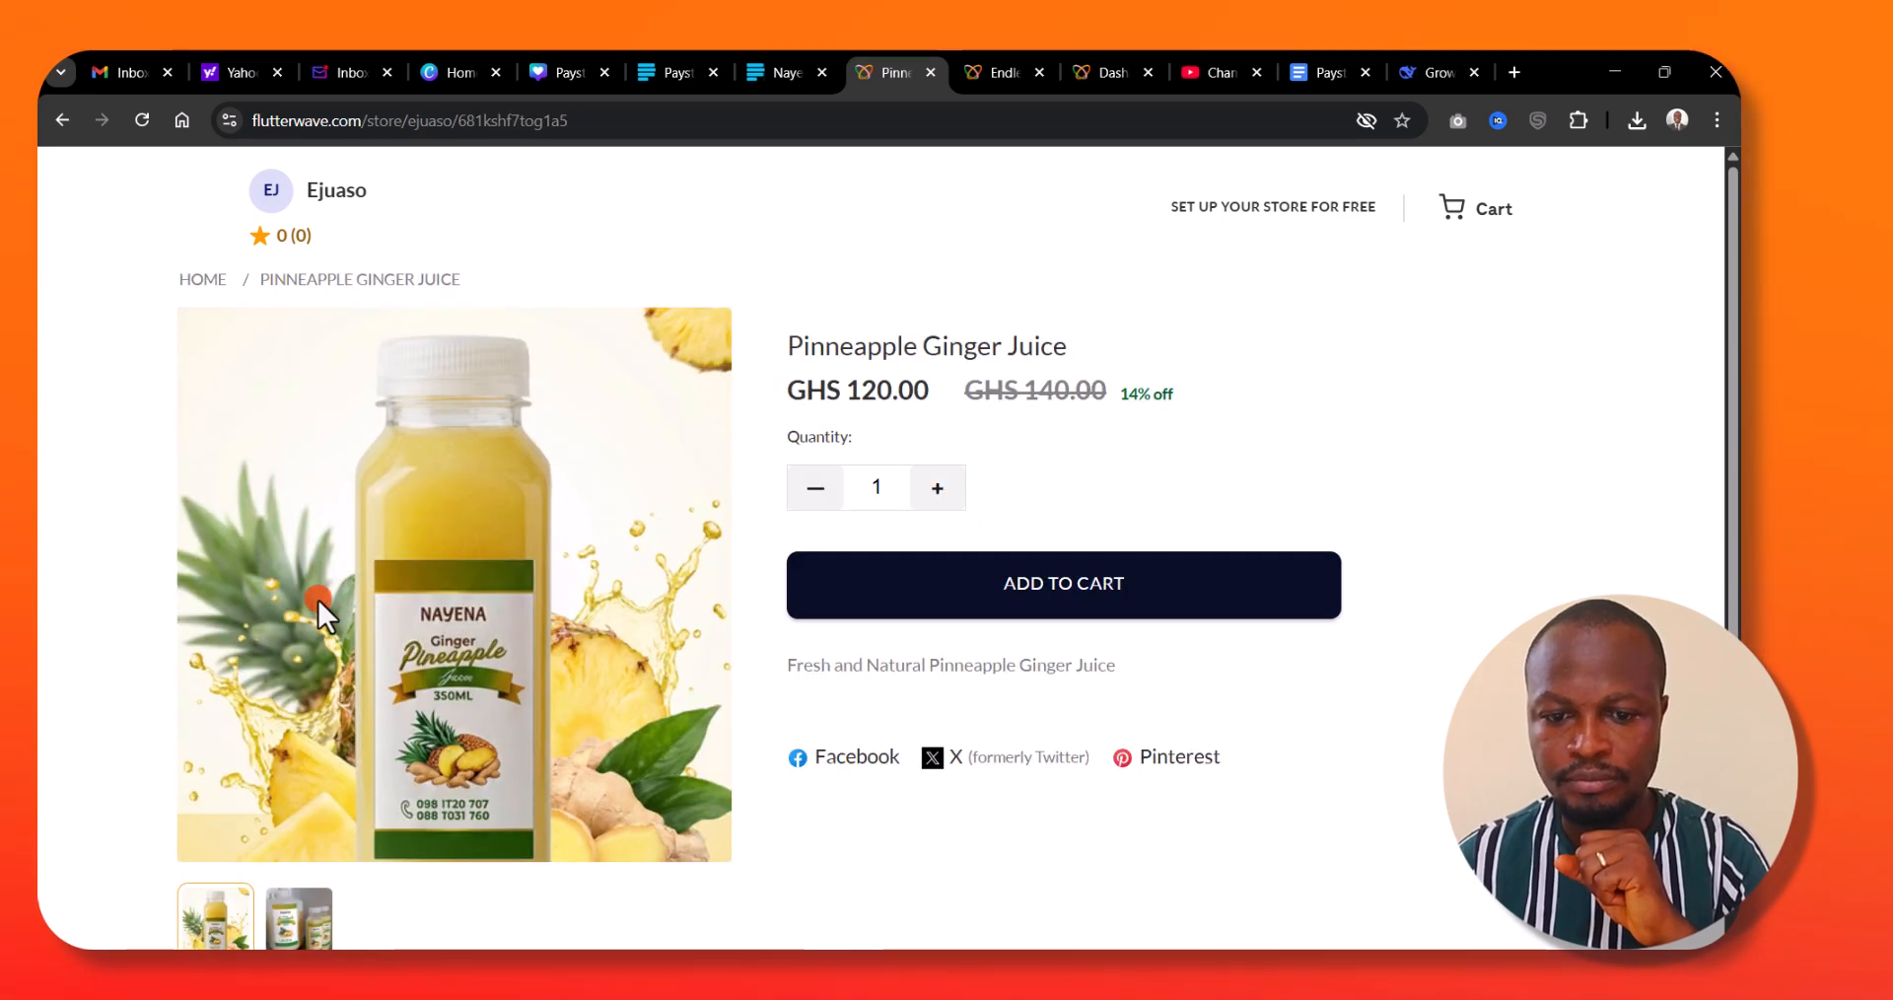
scroll(279, 596, "down", 3)
left_click(306, 672)
left_click(213, 681)
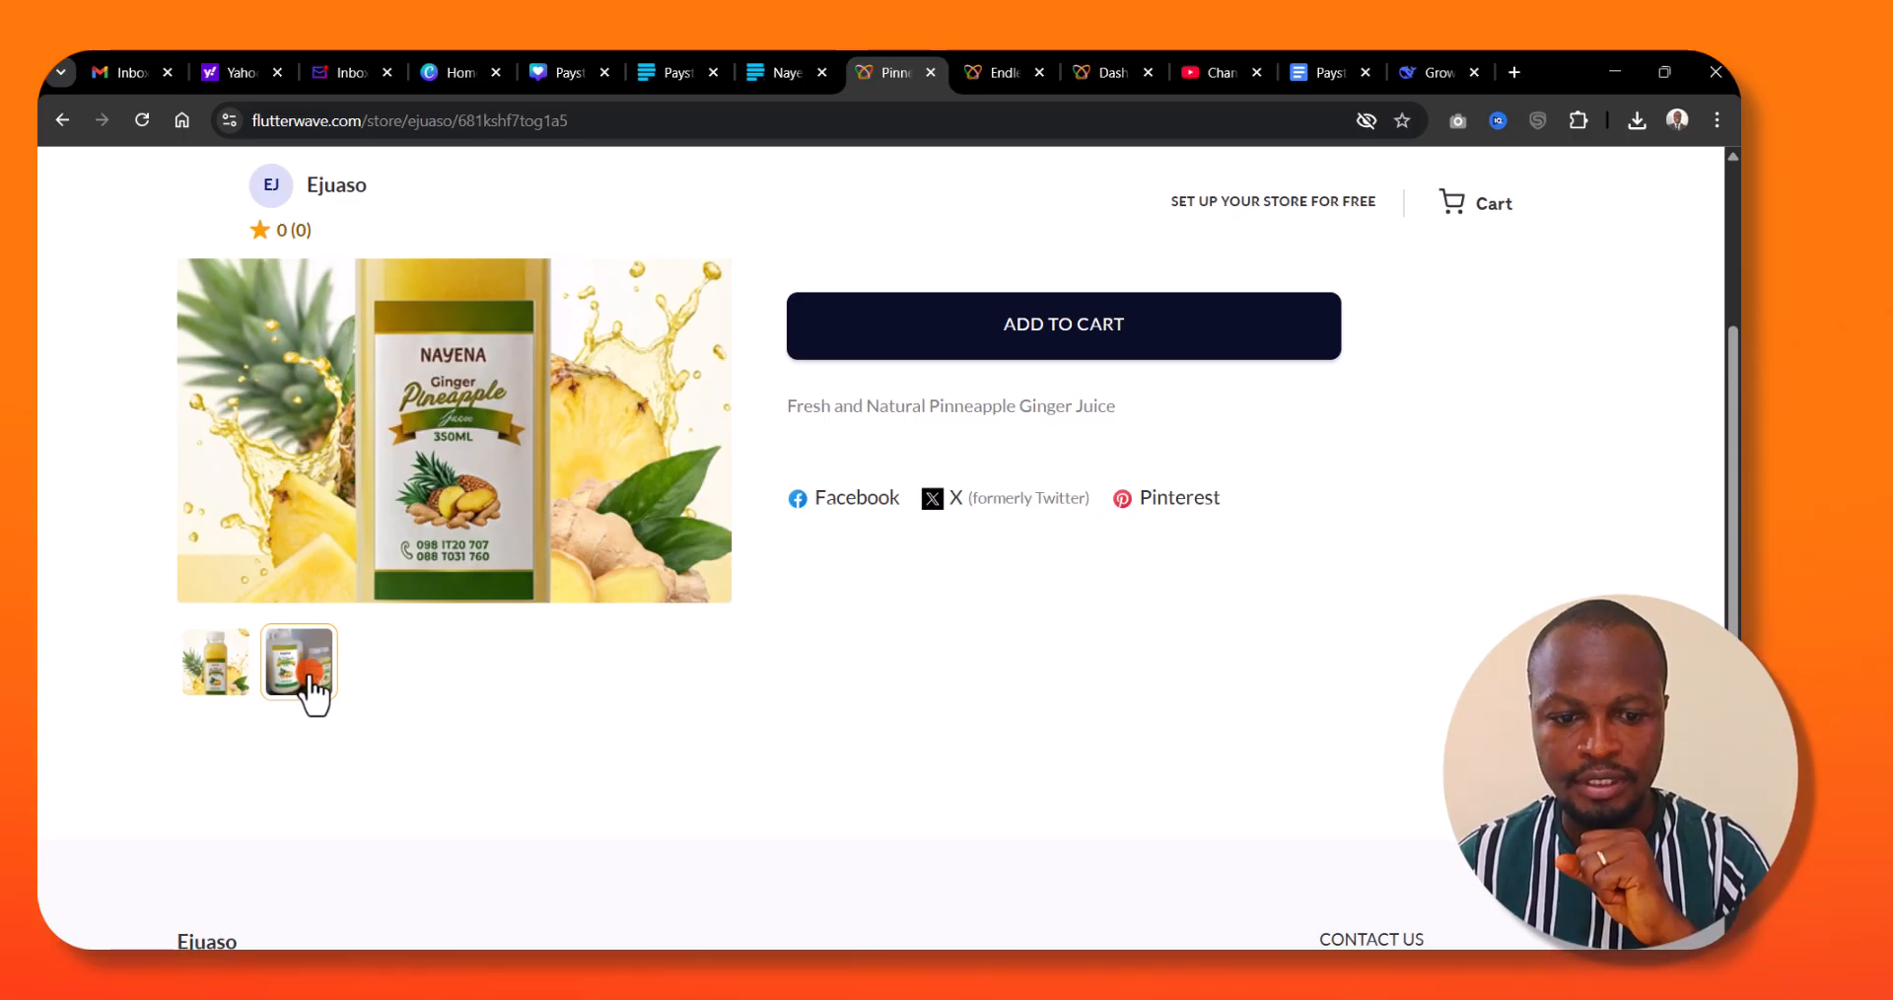
scroll(961, 690, "up", 3)
scroll(986, 689, "down", 5)
scroll(984, 678, "up", 3)
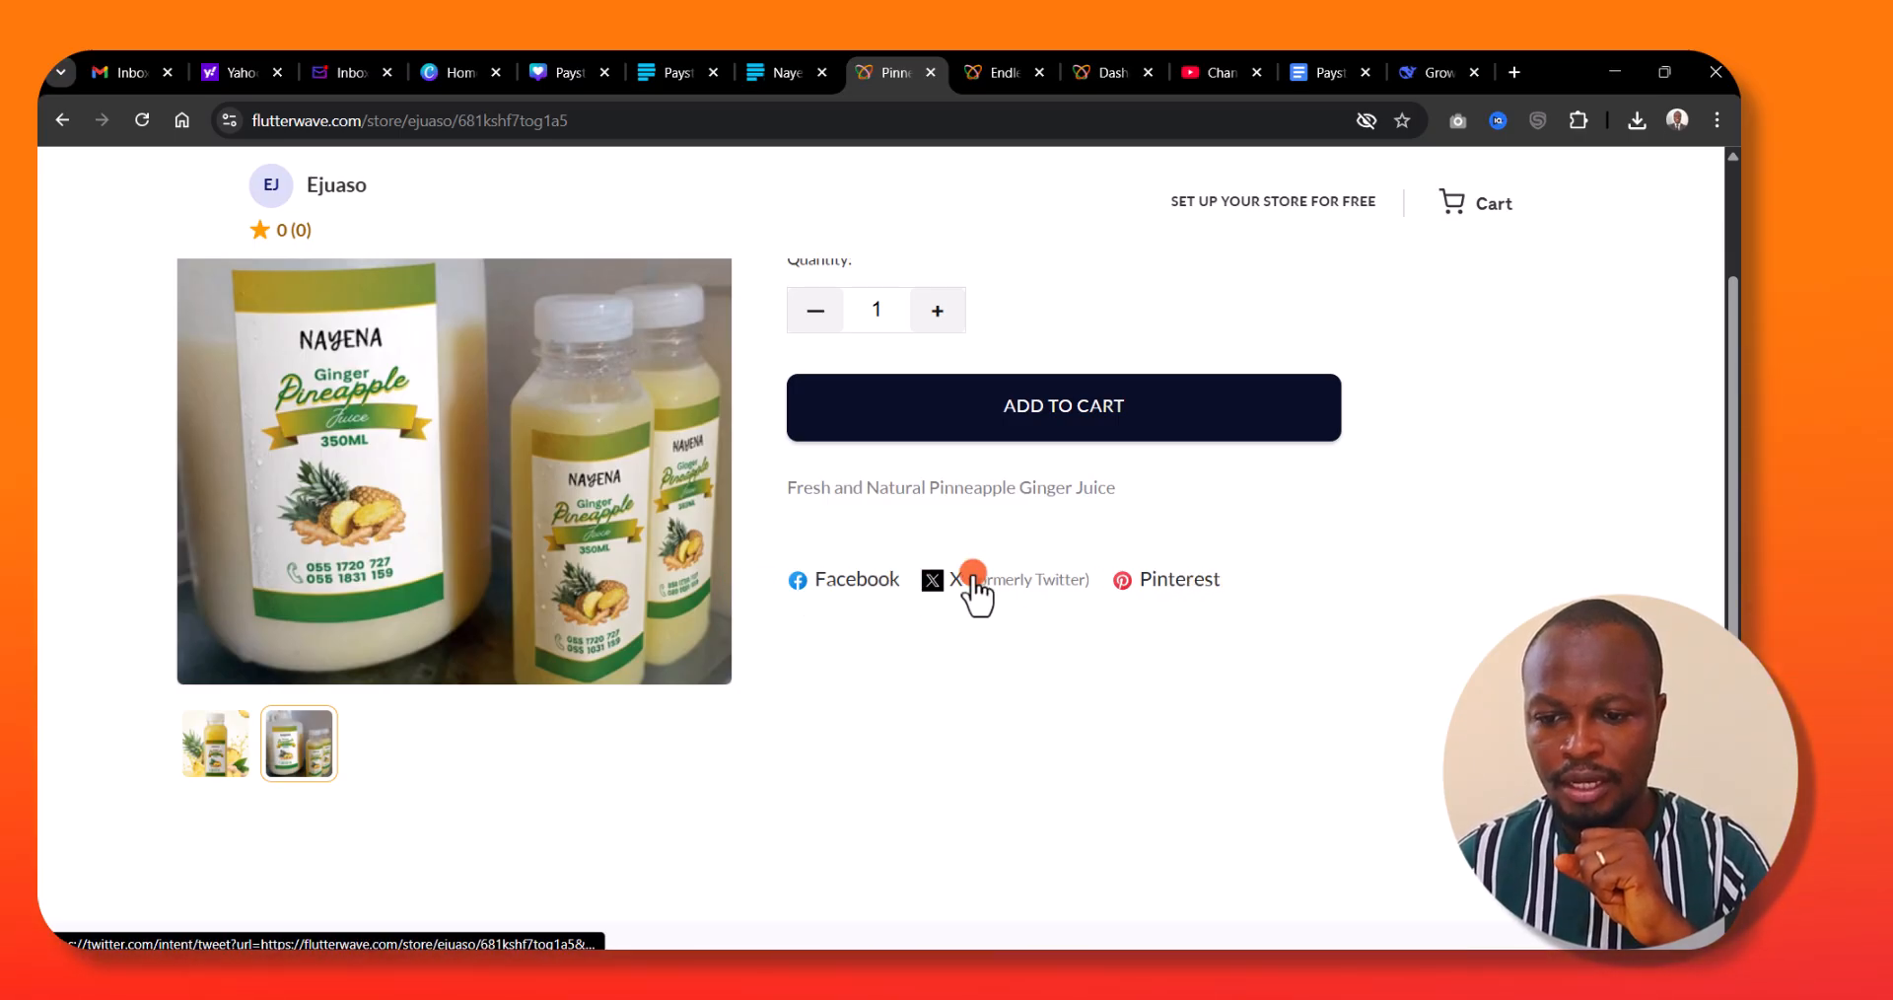
scroll(1040, 591, "up", 2)
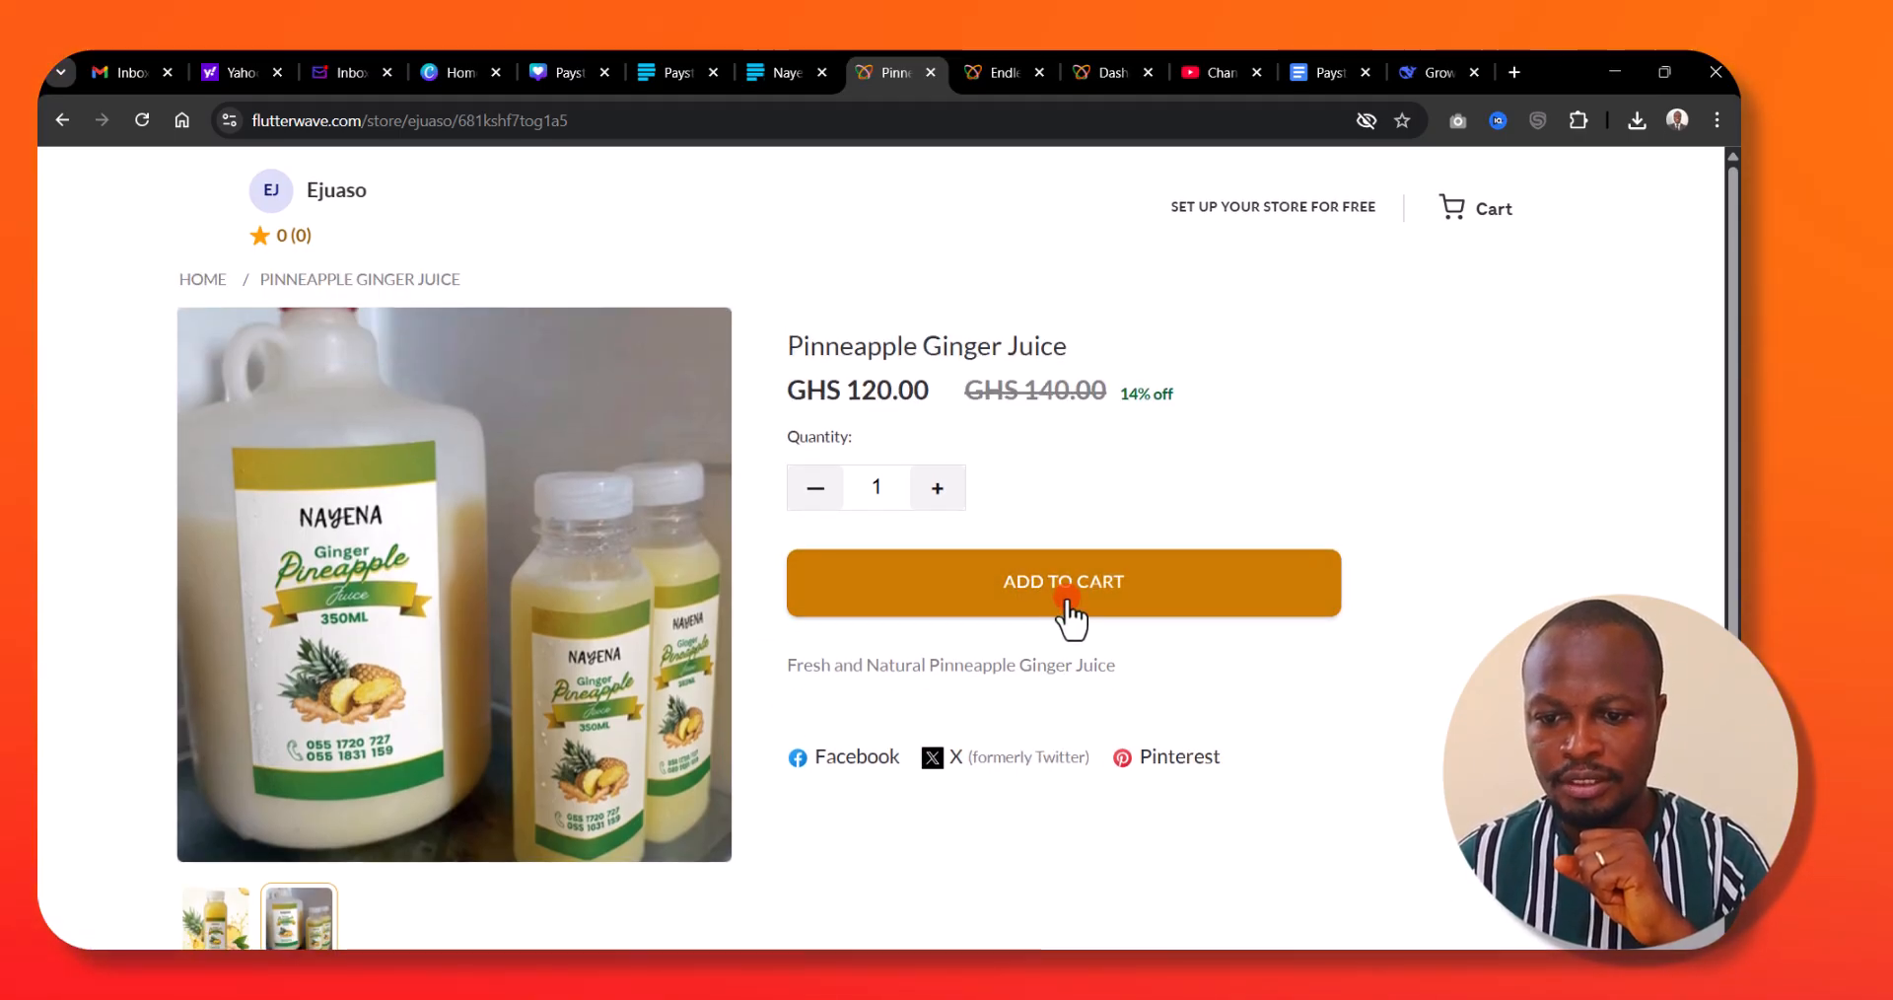
- Add one Pinneapple Ginger Juice to the cart and continue to the customer information form
left_click(1066, 599)
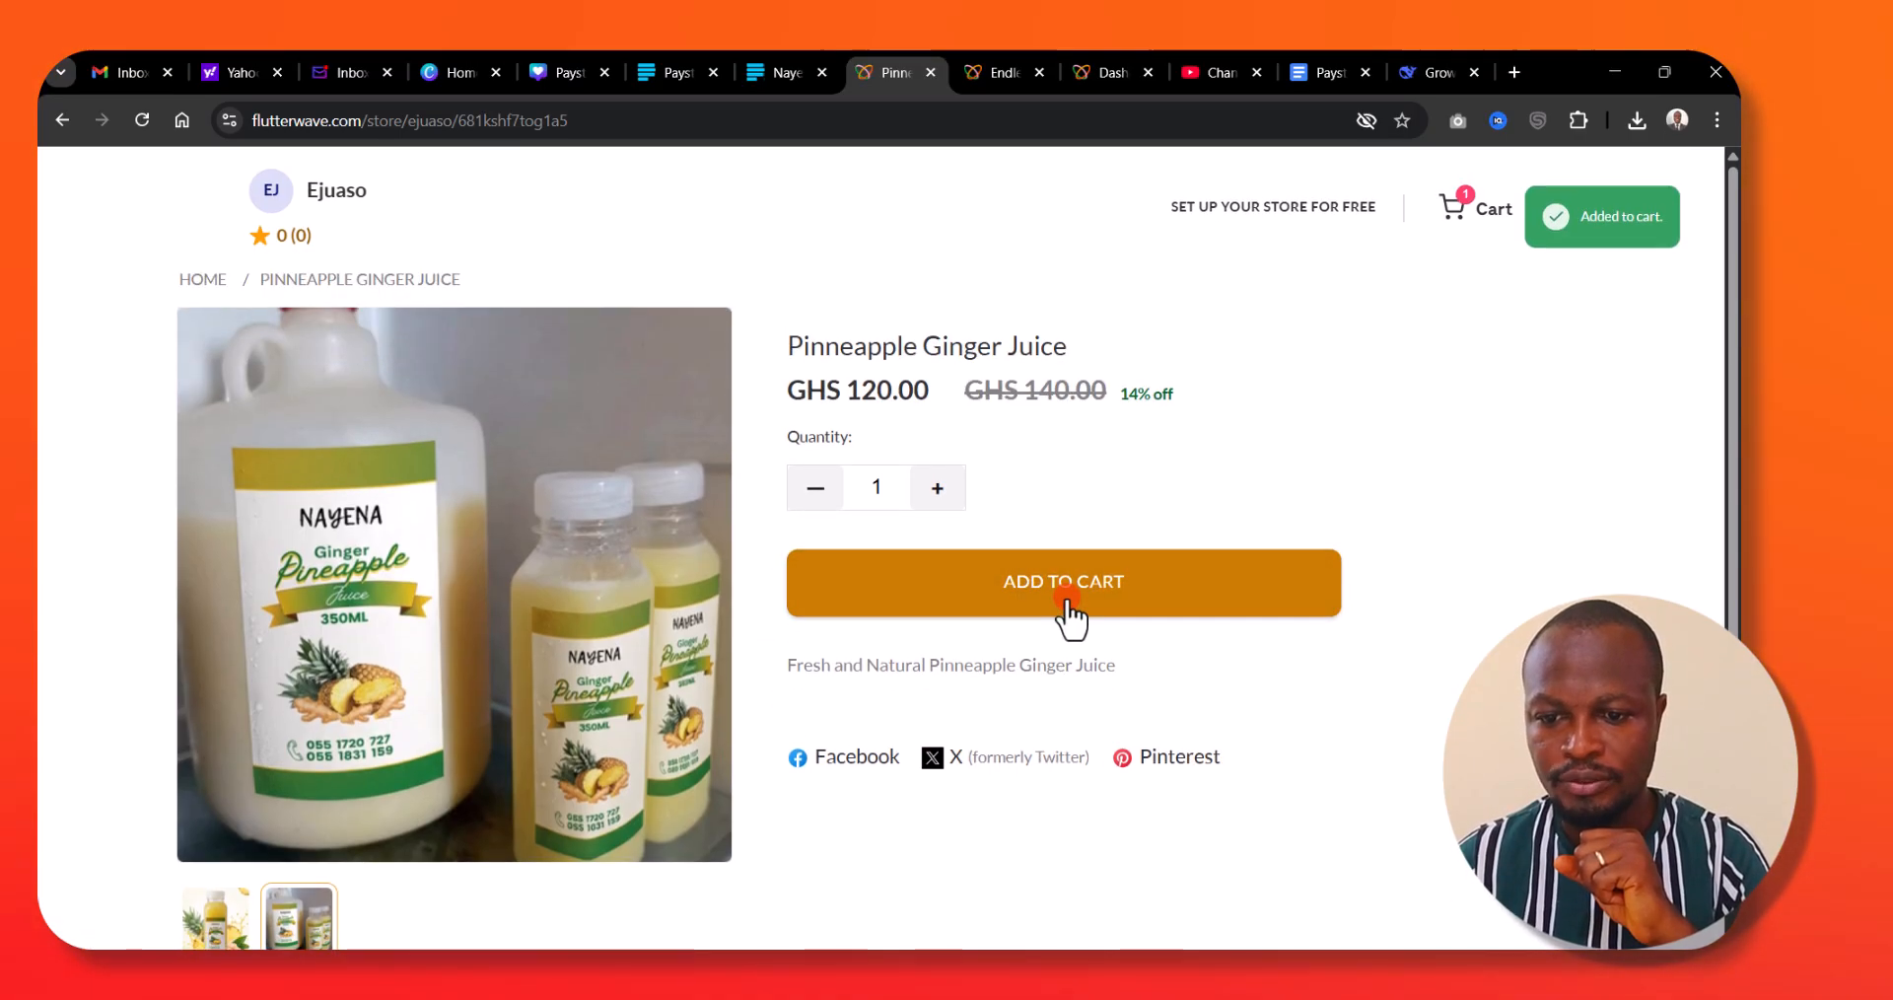
left_click(1456, 207)
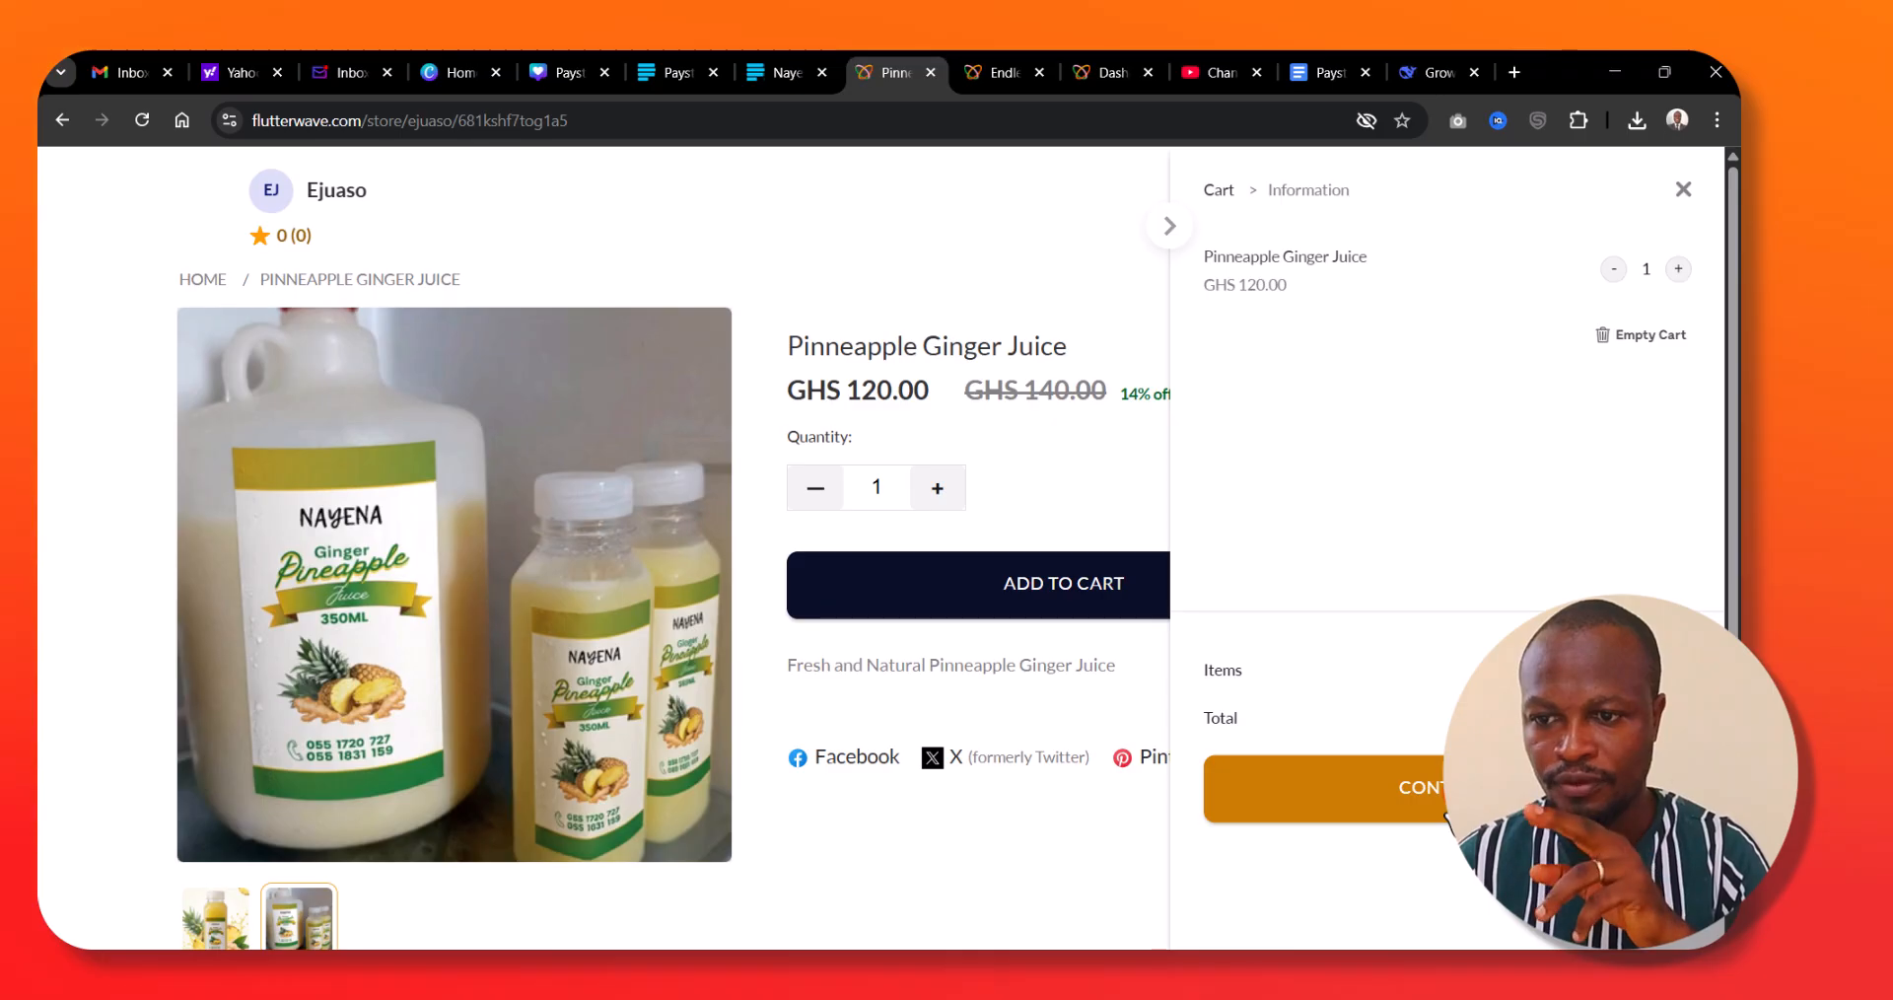
left_click(1448, 816)
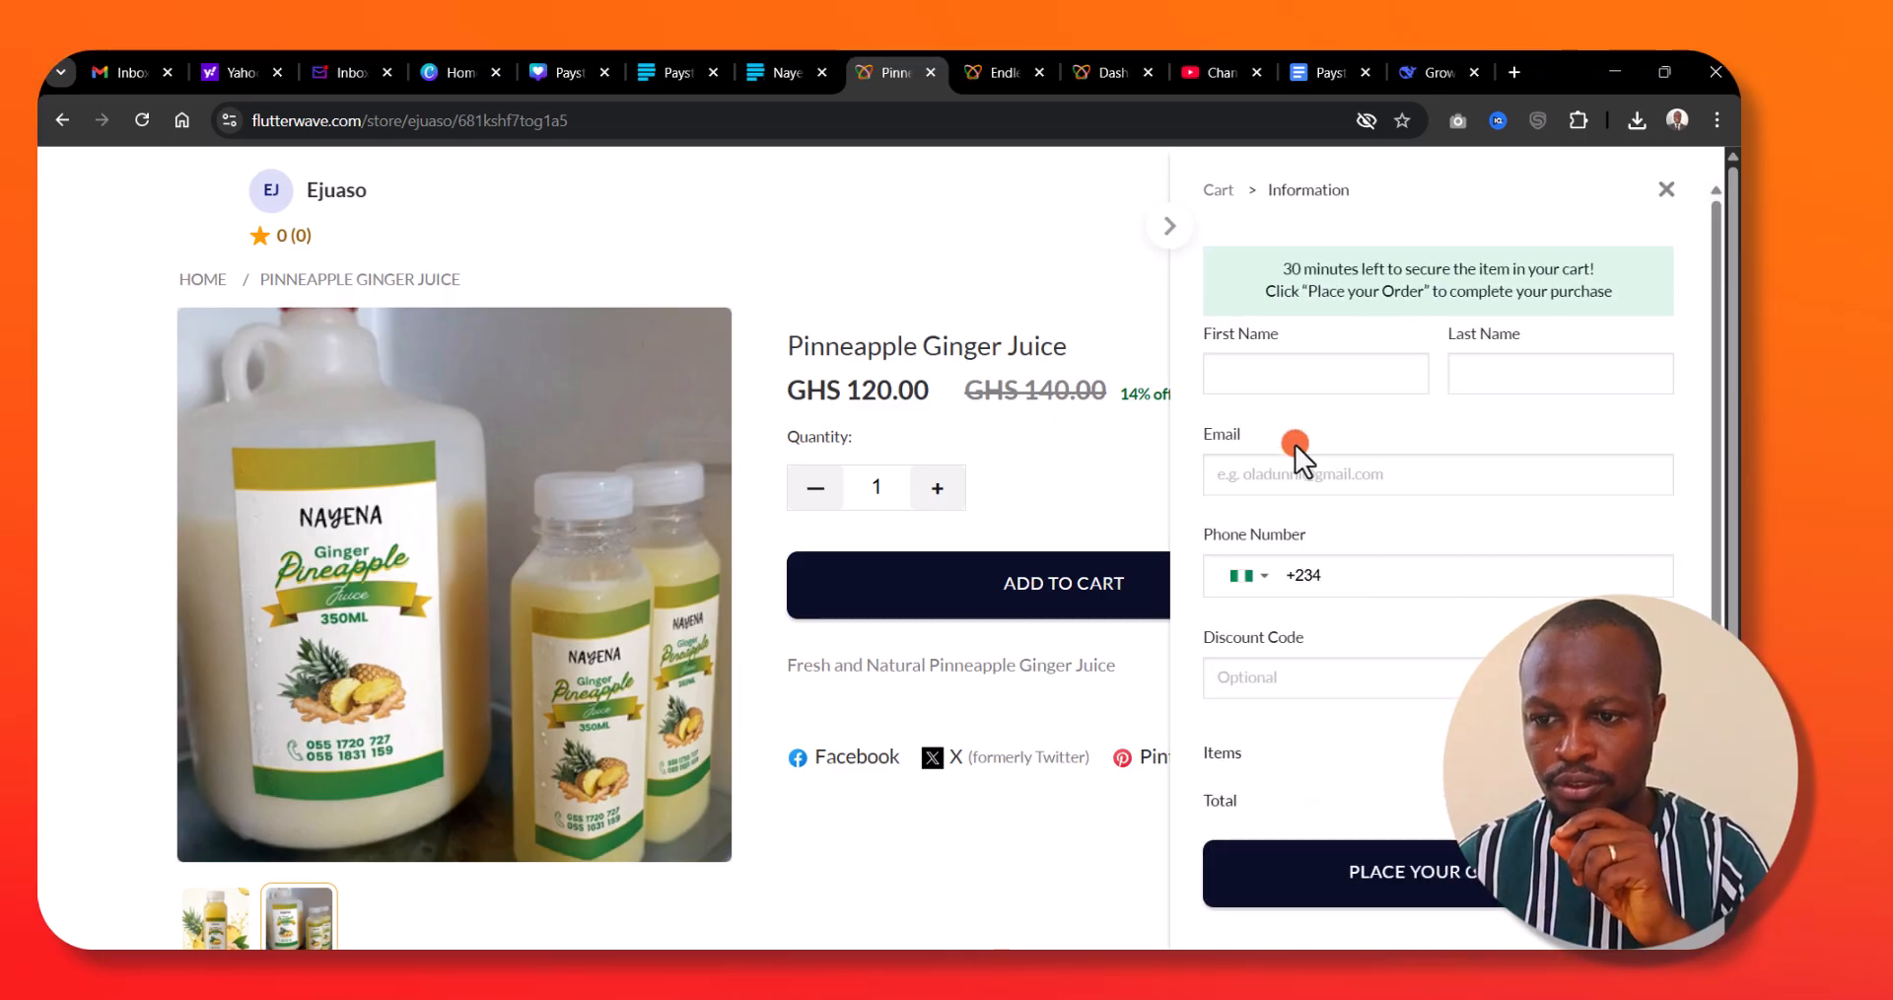
left_click(1397, 385)
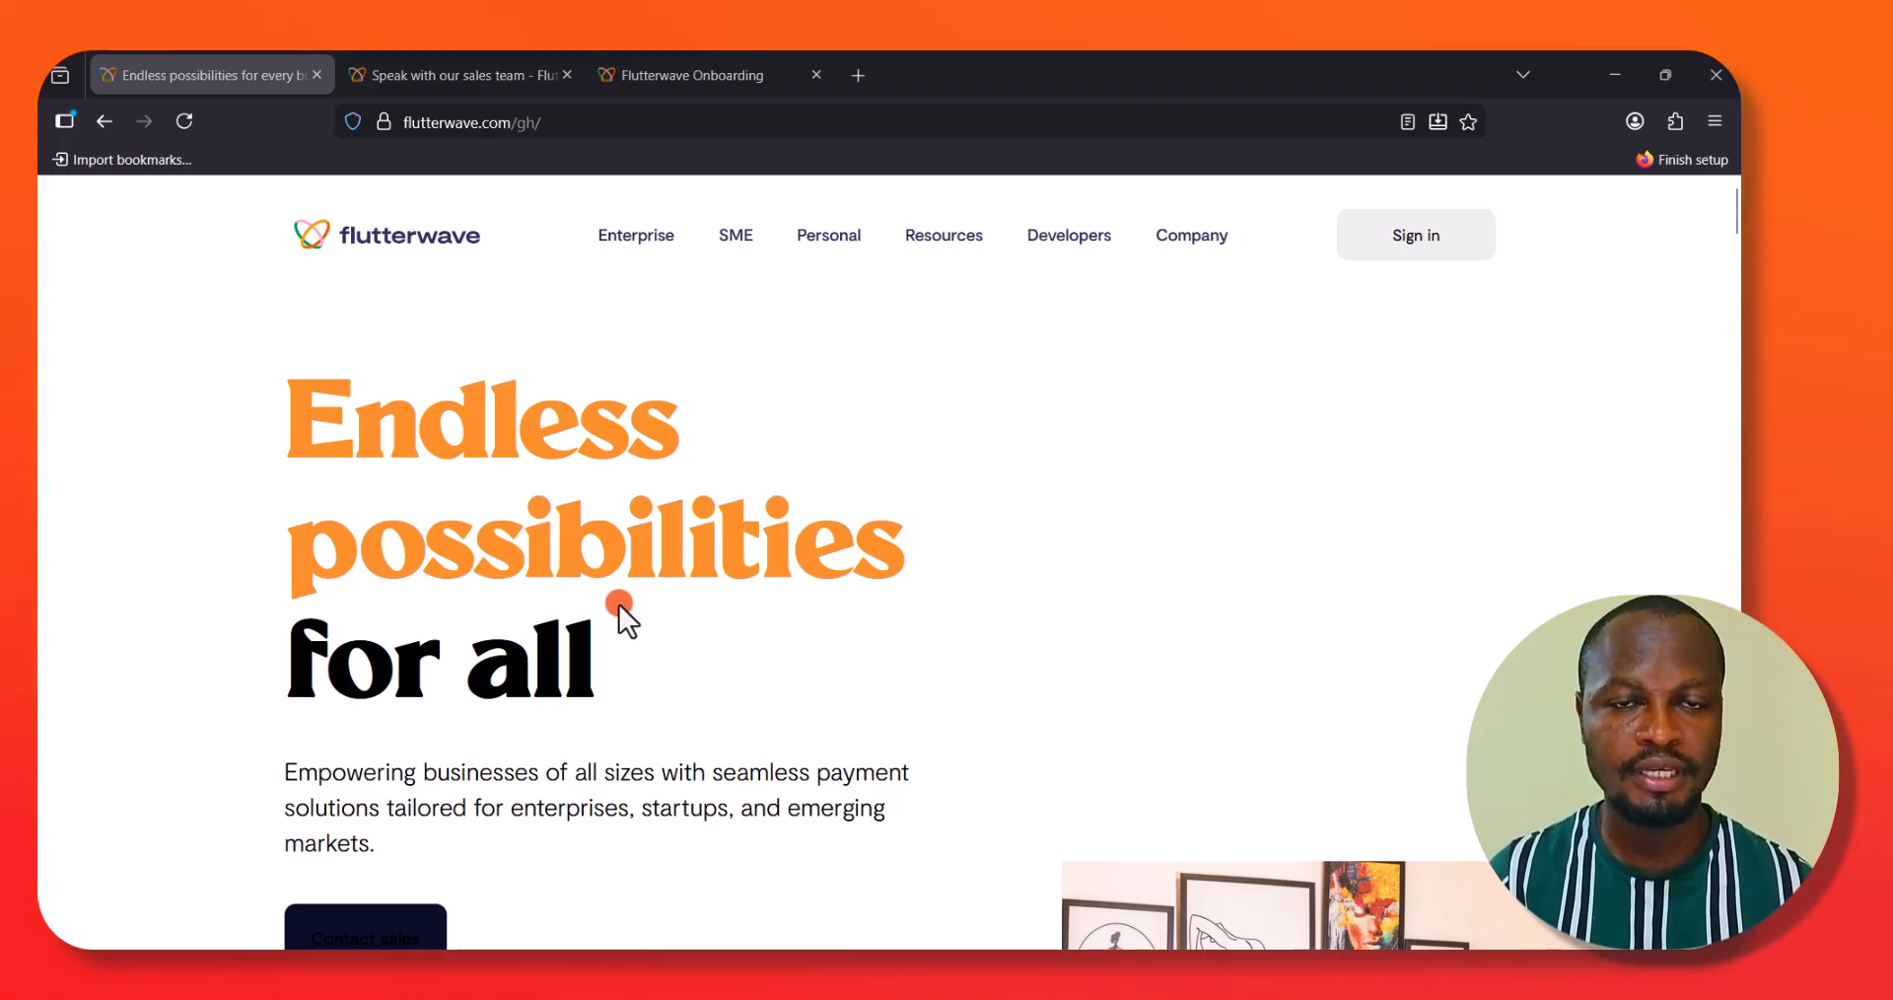
left_click(1429, 246)
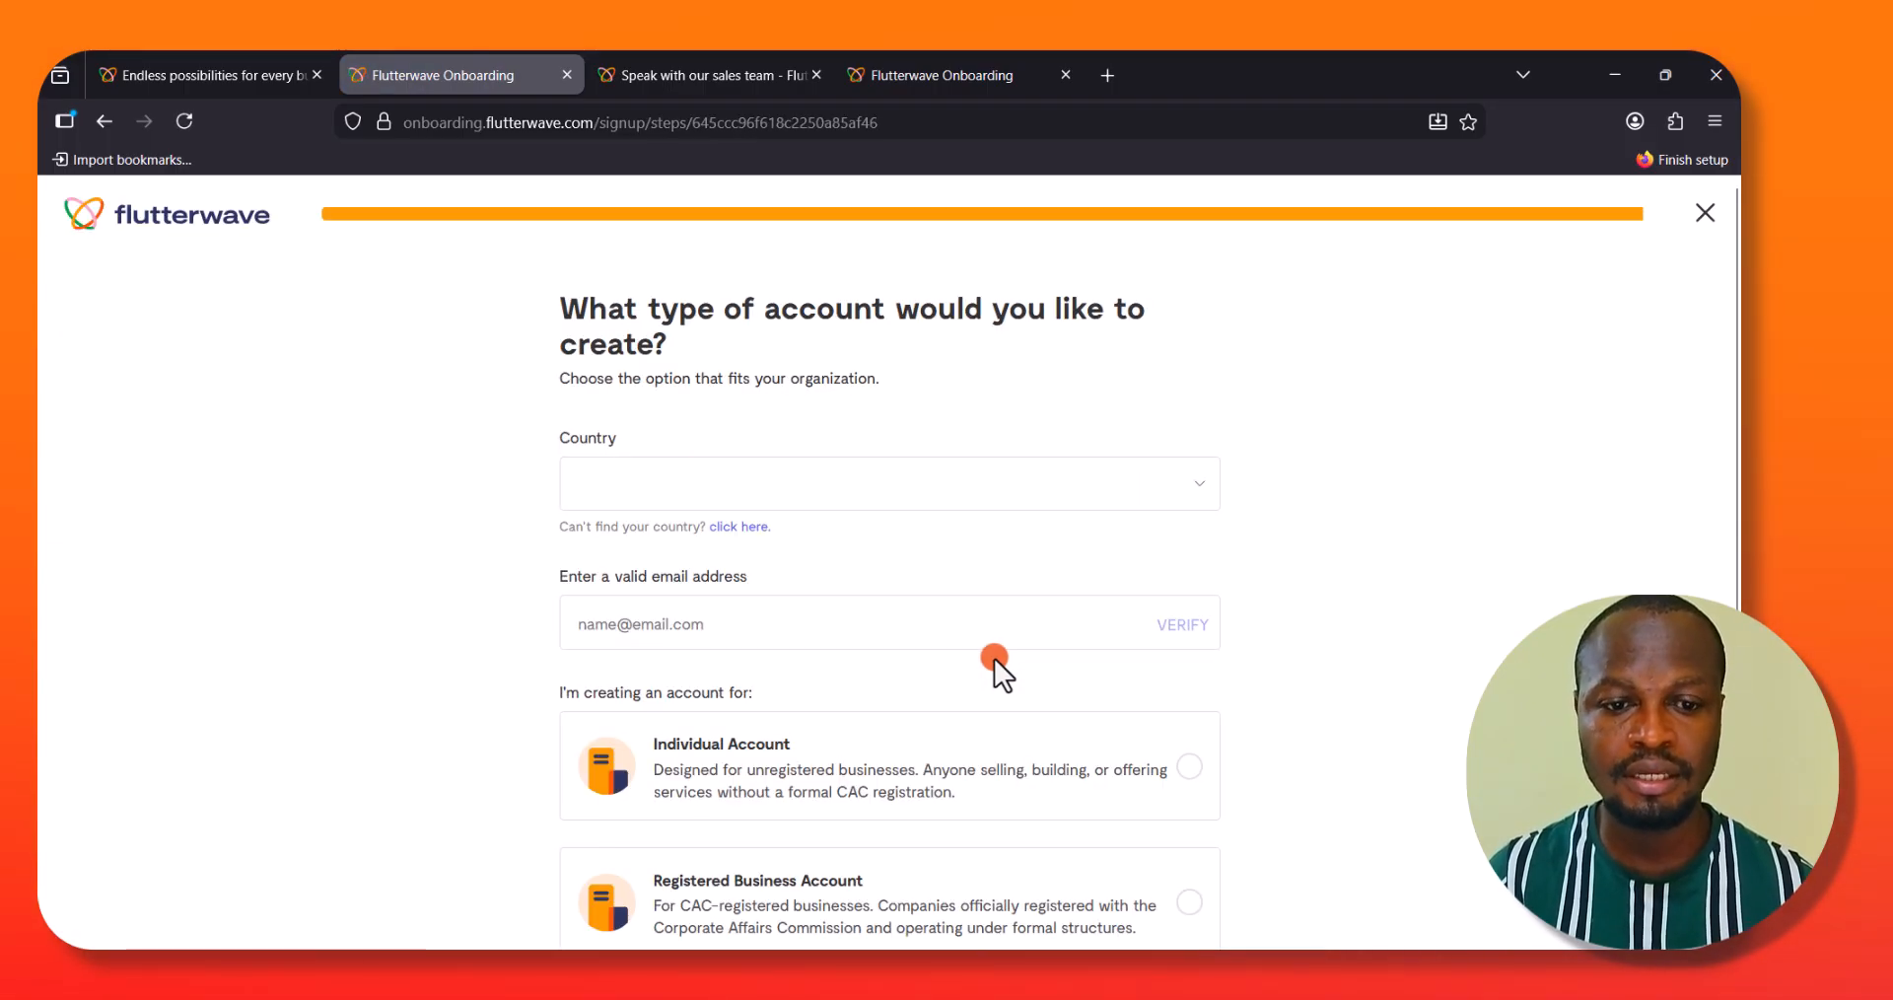
left_click(666, 483)
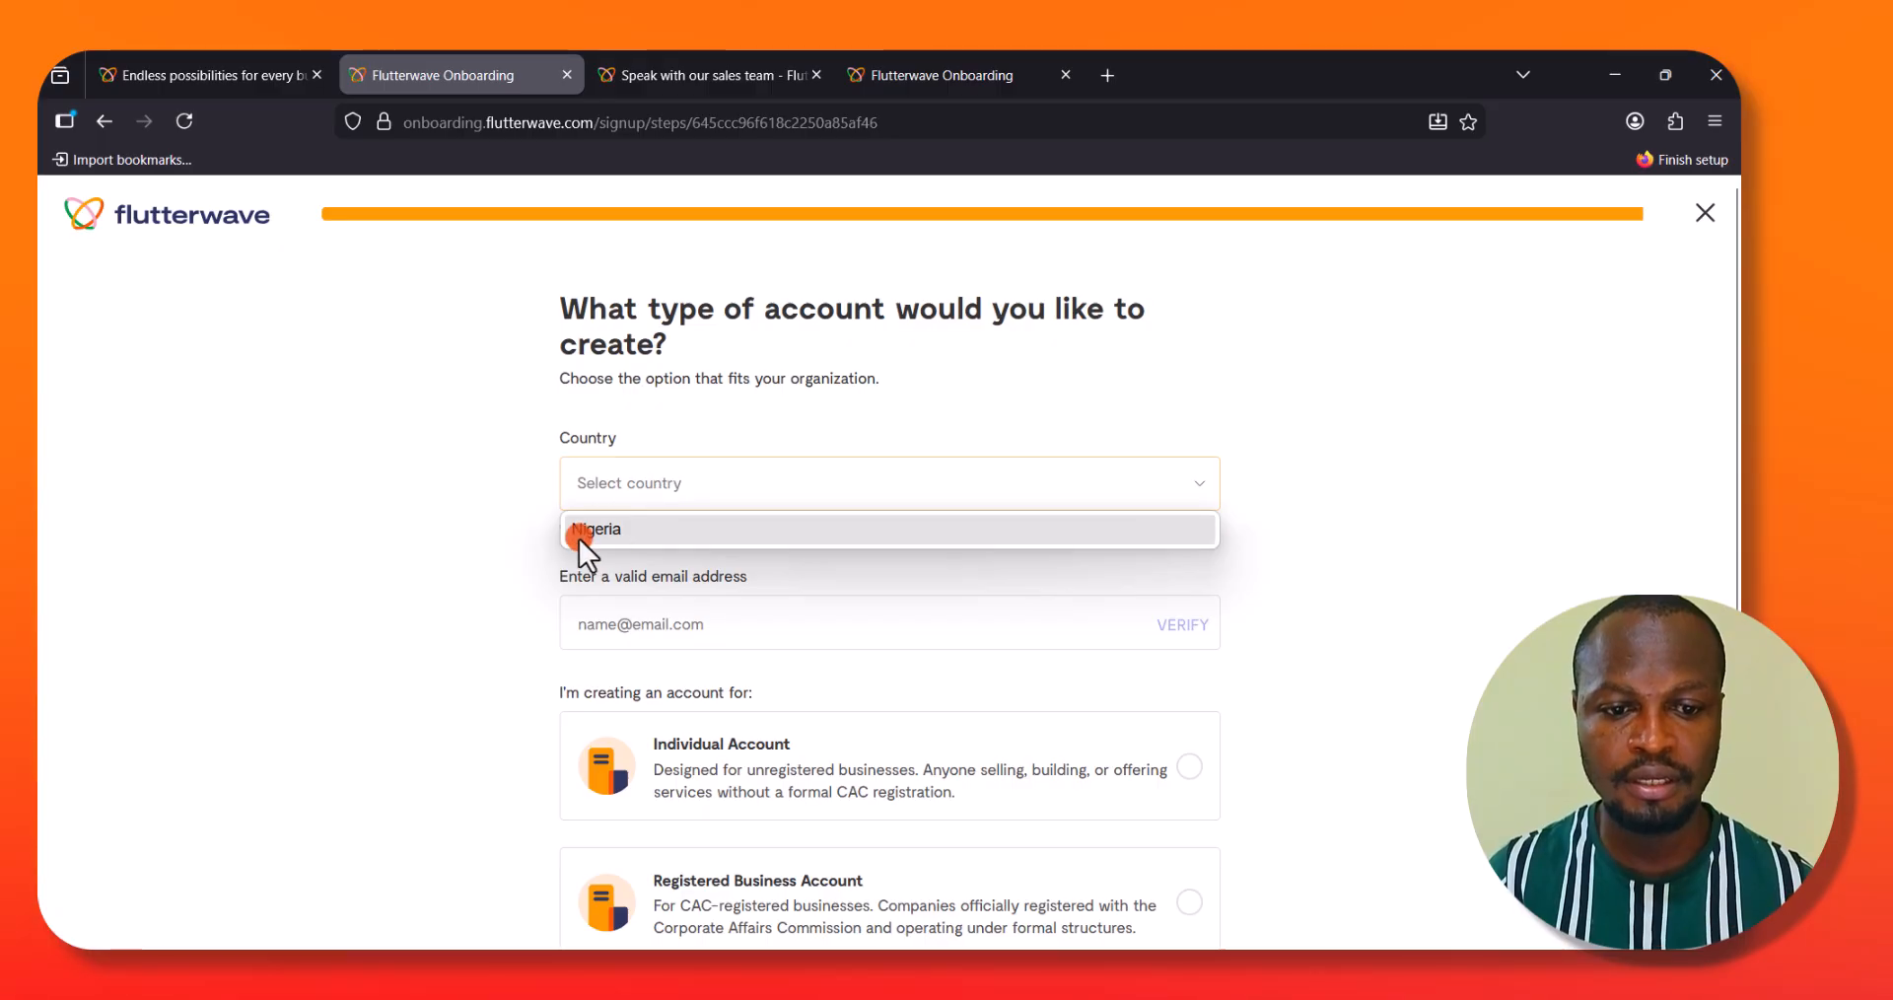
left_click(639, 530)
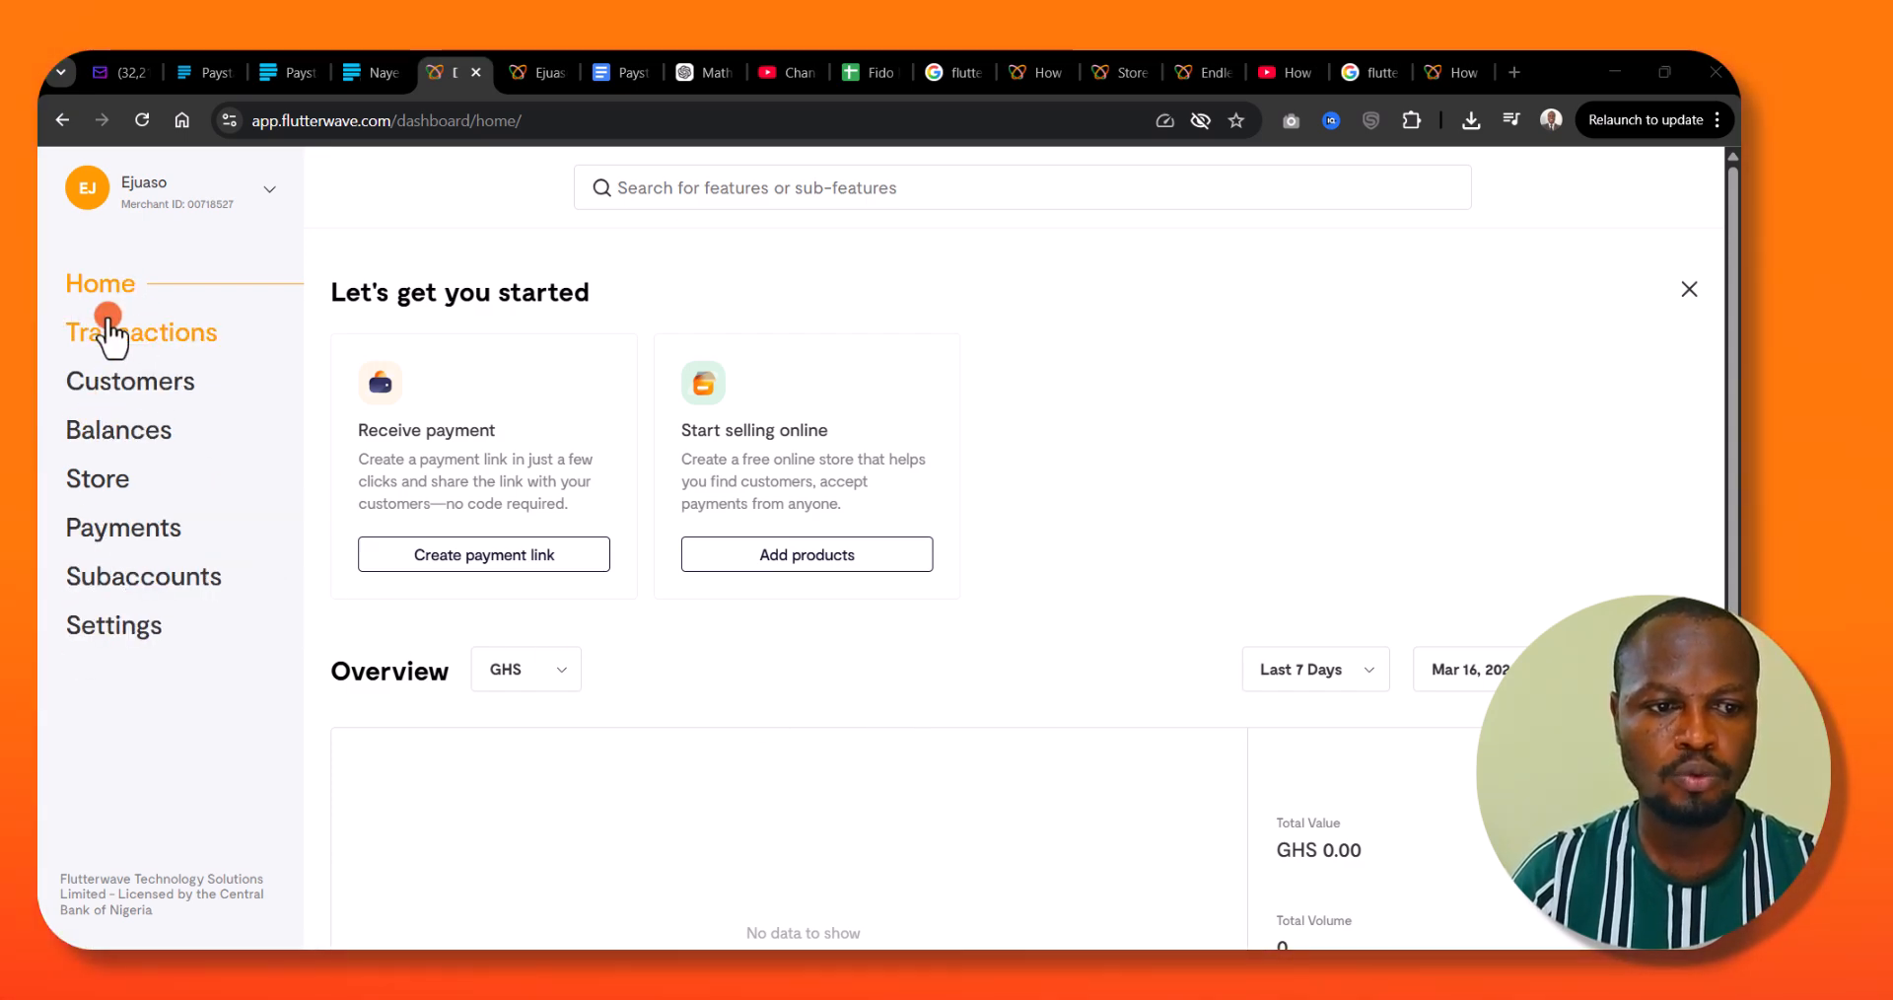
- Open the store management page in the Store section of the Flutterwave dashboard
left_click(95, 480)
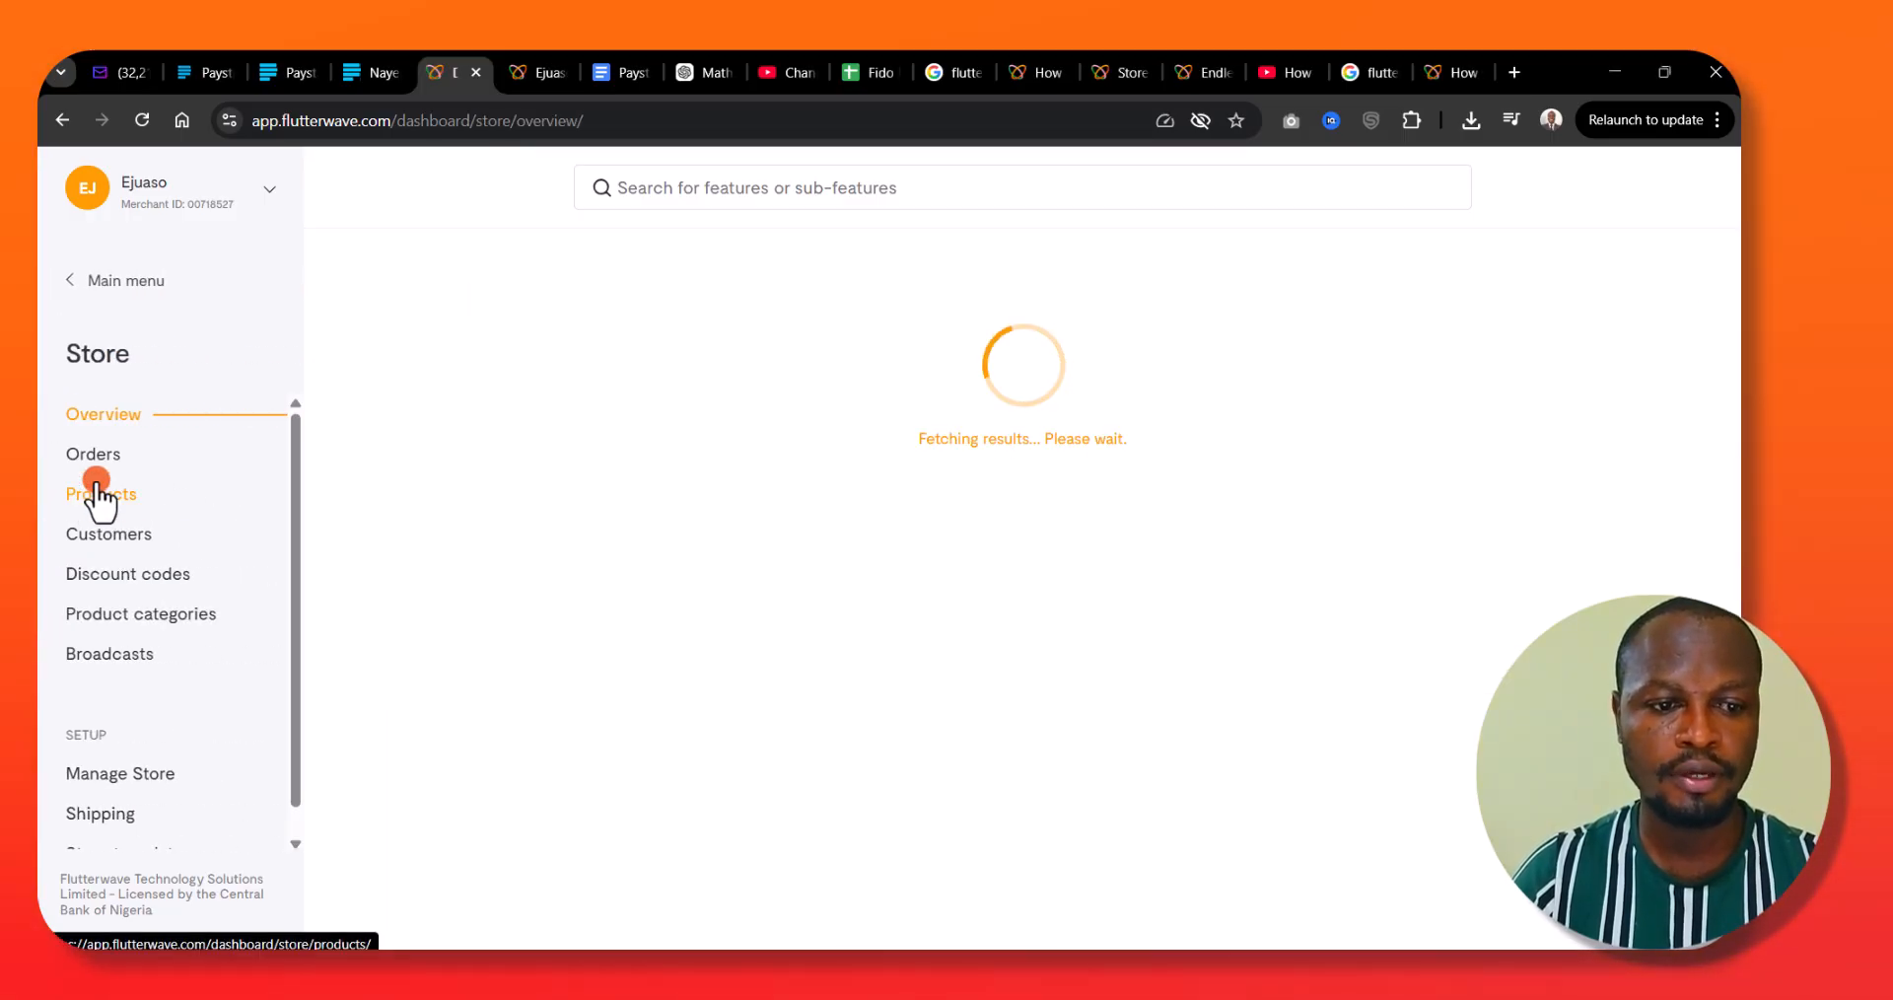
left_click_drag(293, 572, 294, 646)
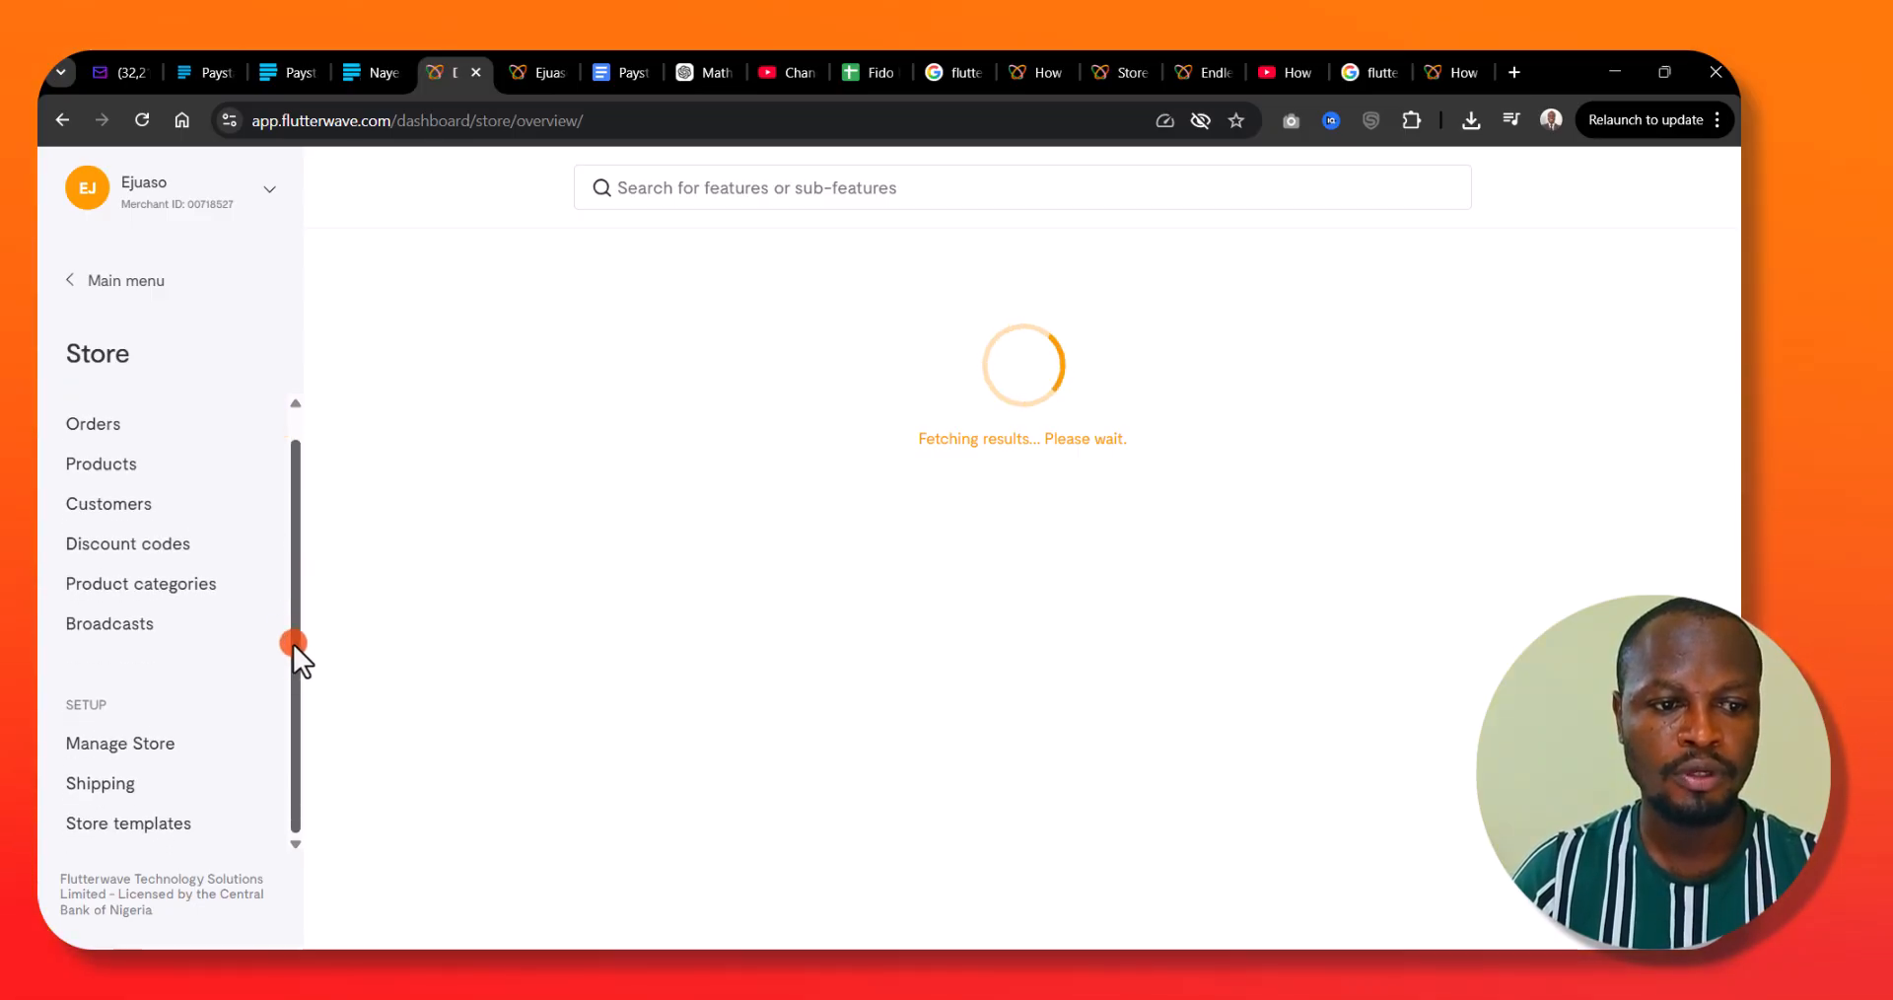
left_click(119, 761)
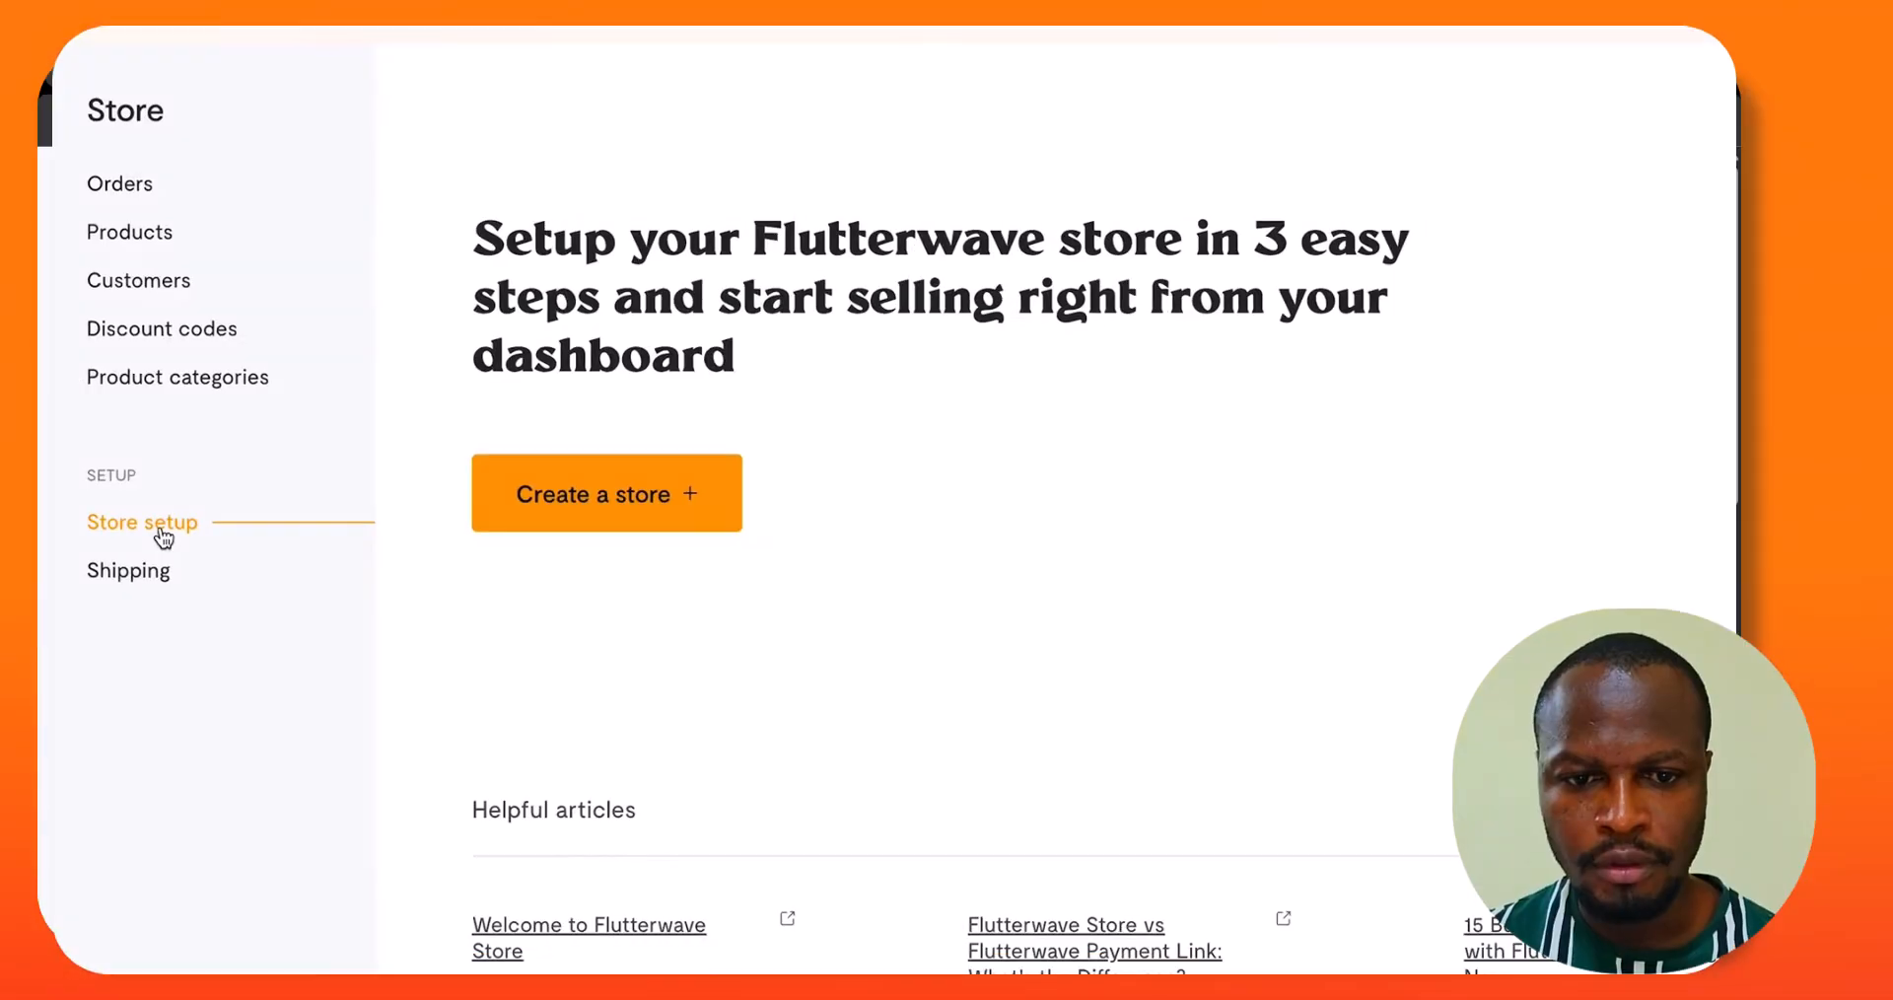
- Start a new store named Koria Collection and describe it as "A bespoke fashion house."
left_click(549, 434)
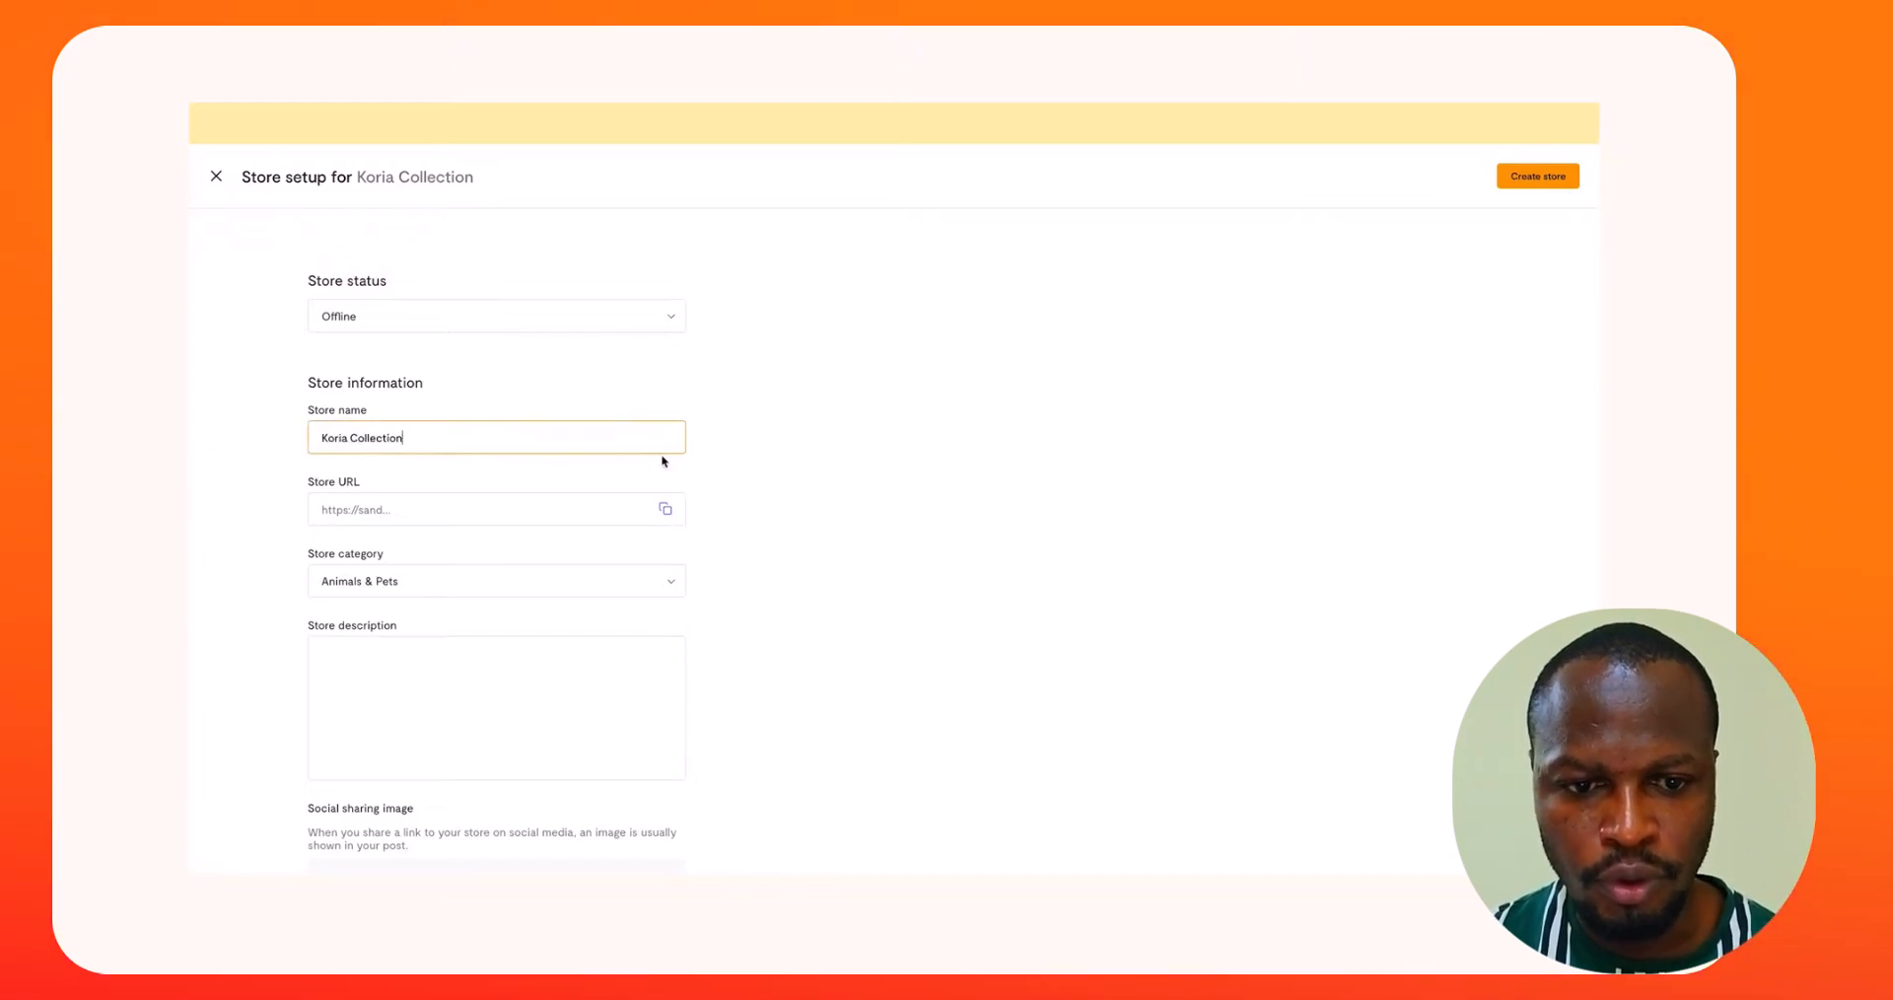
scroll(393, 458, "down", 3)
left_click(393, 459)
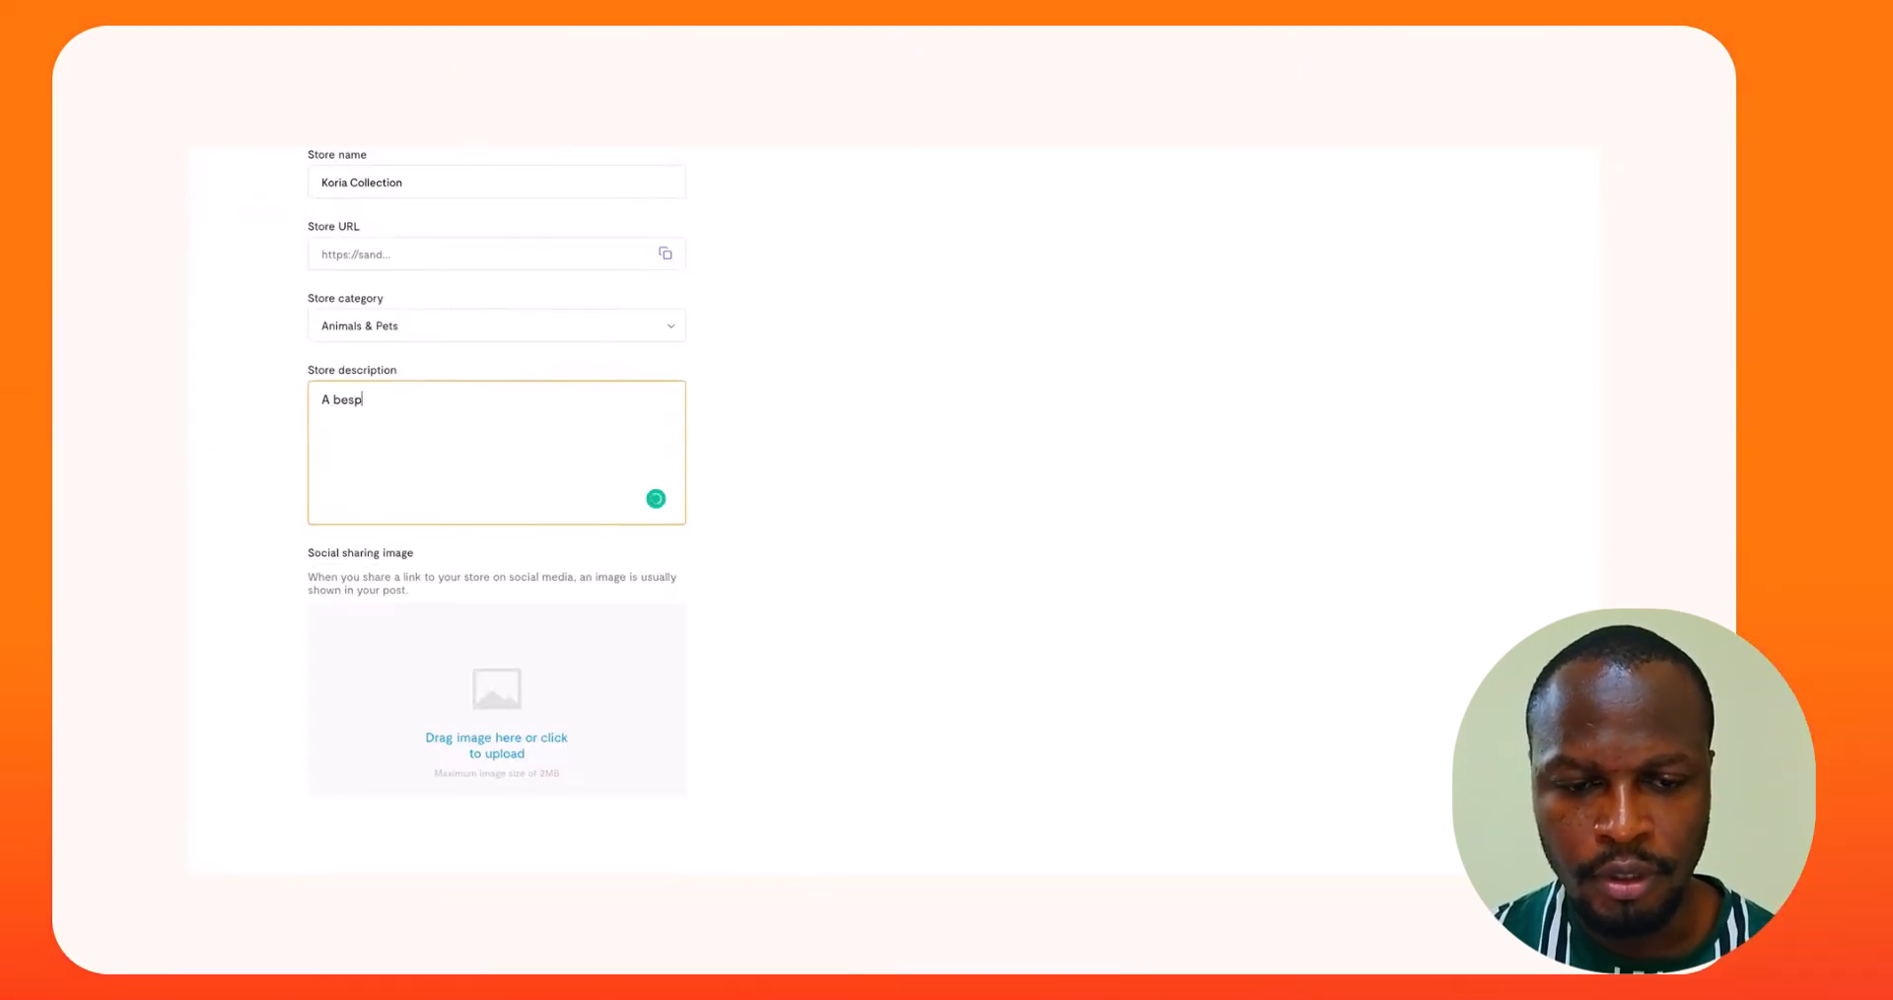
scroll(985, 532, "down", 1)
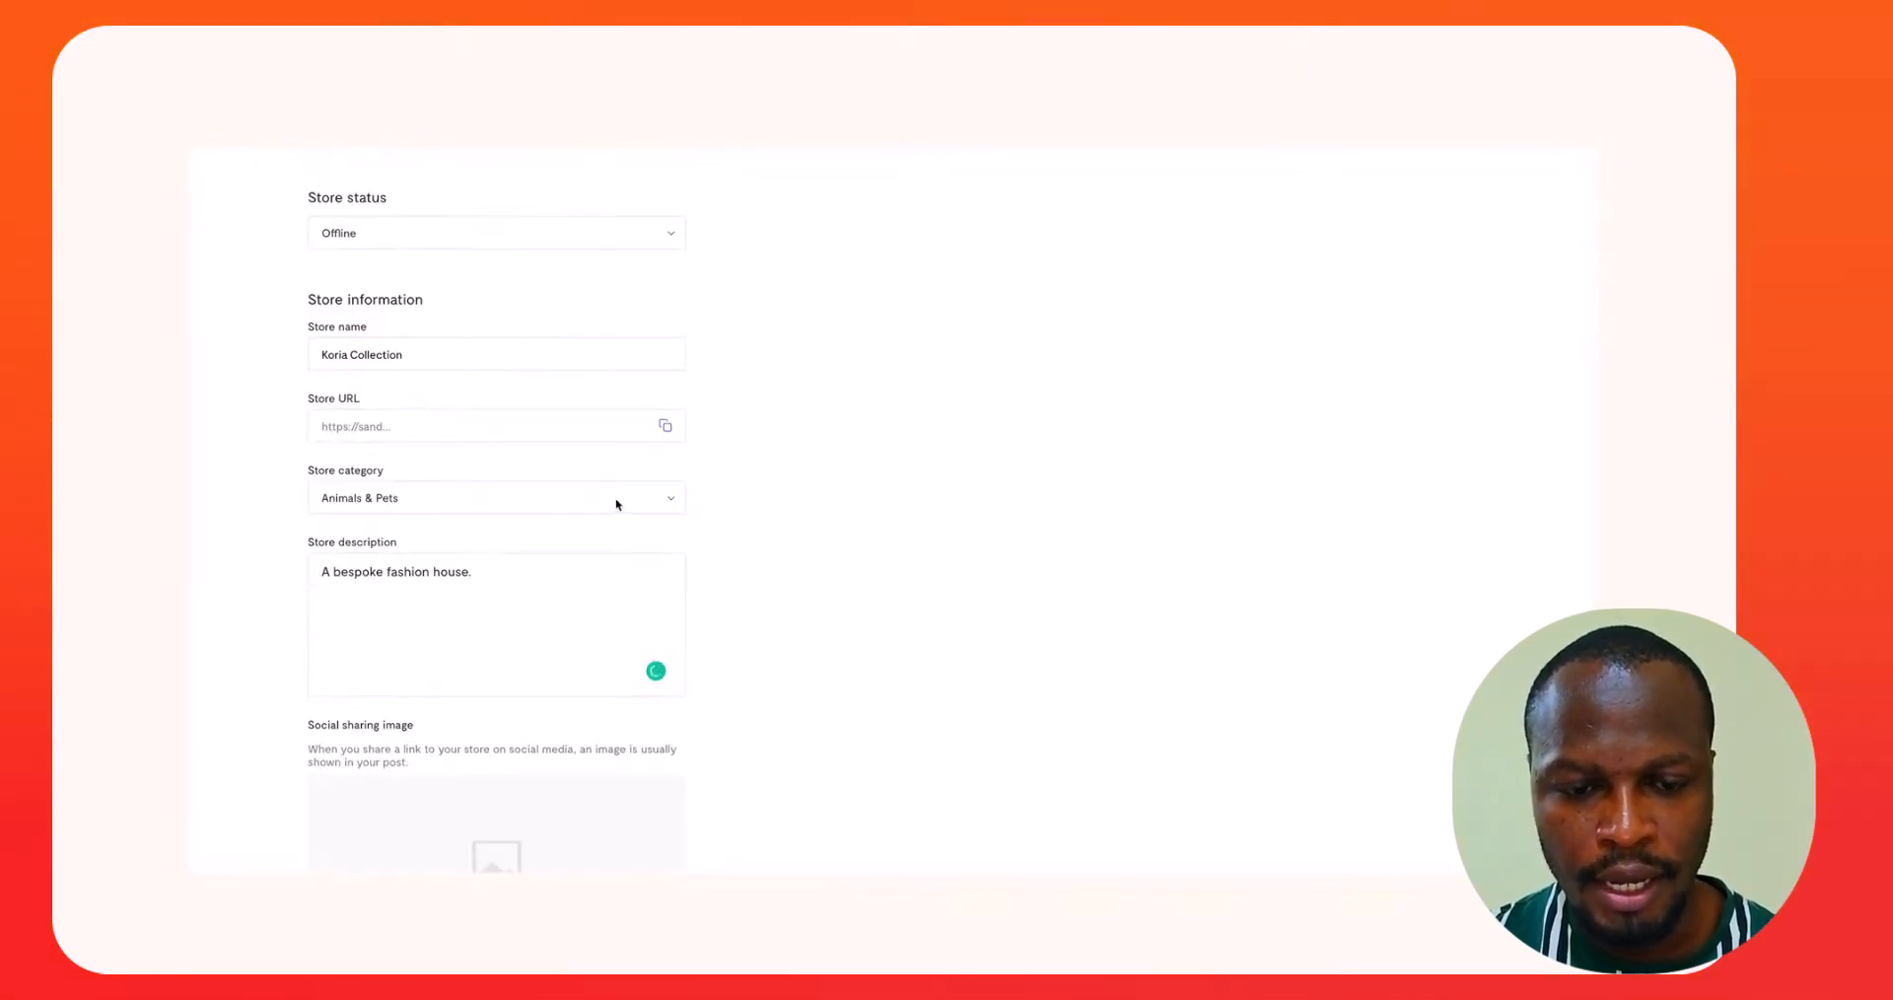
- Set the store category to Beauty and Skincare and create the Koria Collection store
left_click(543, 497)
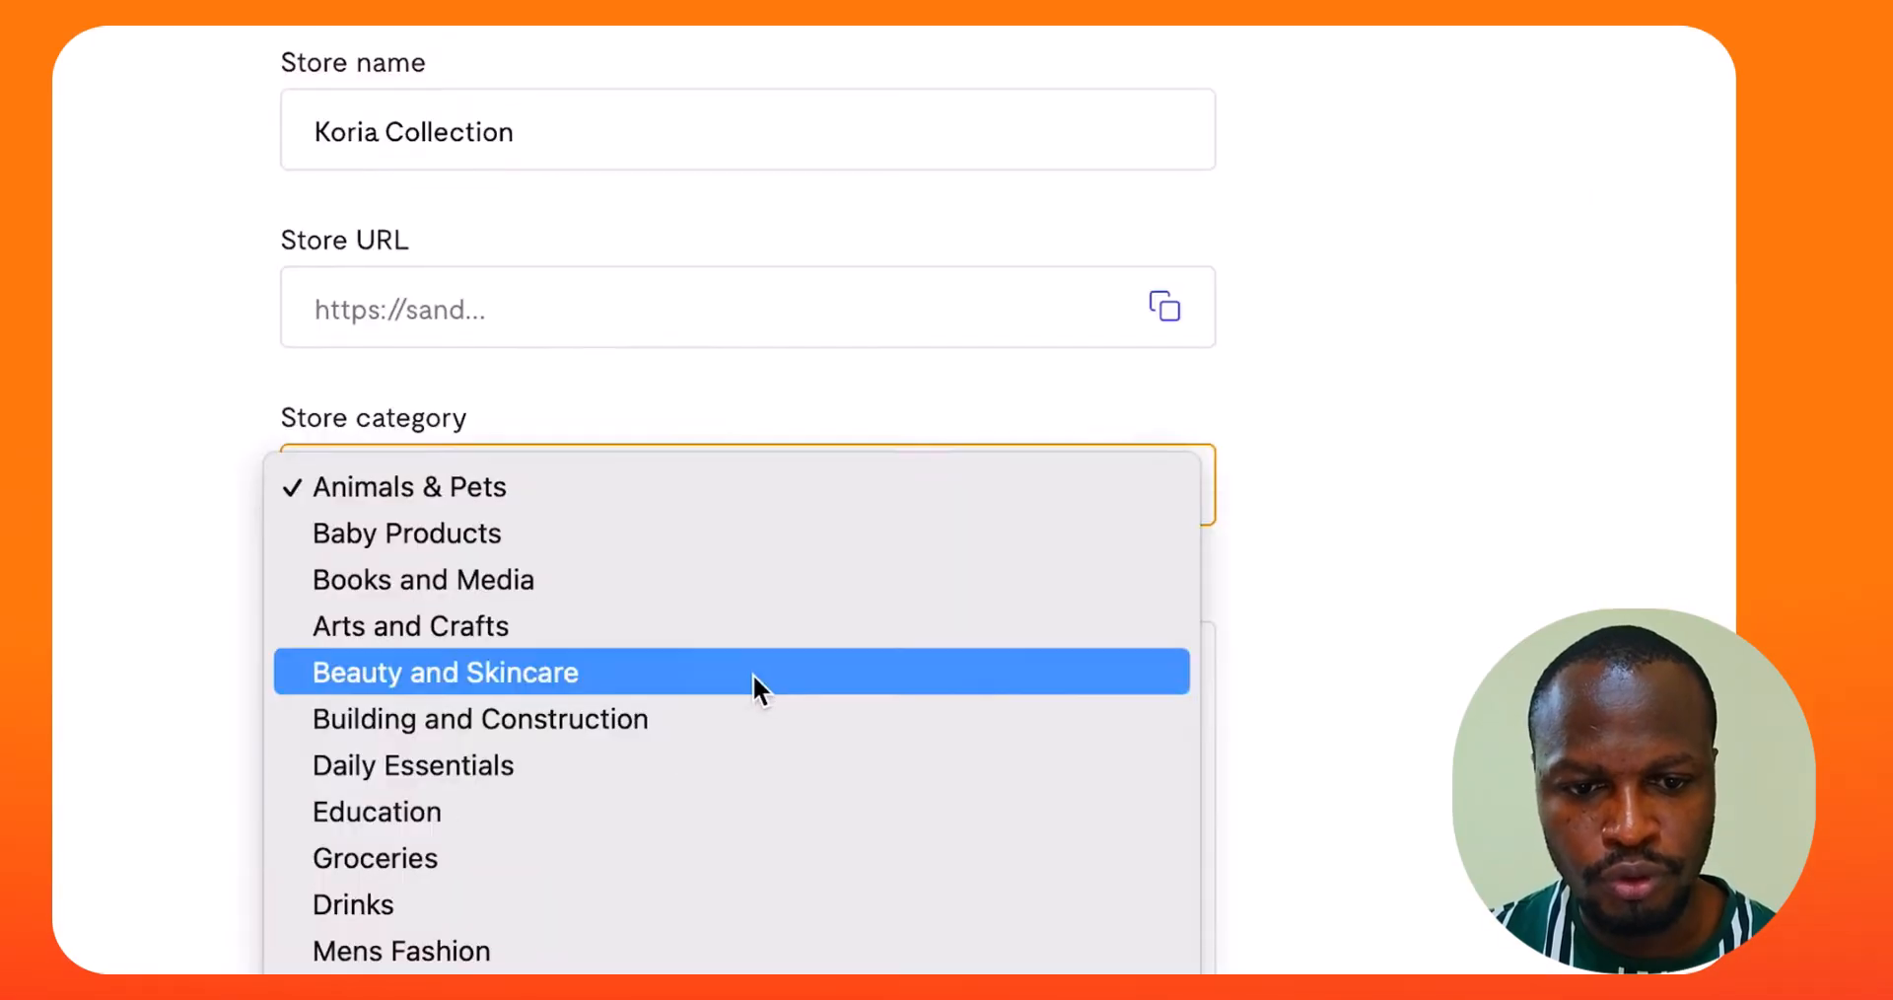
left_click(503, 573)
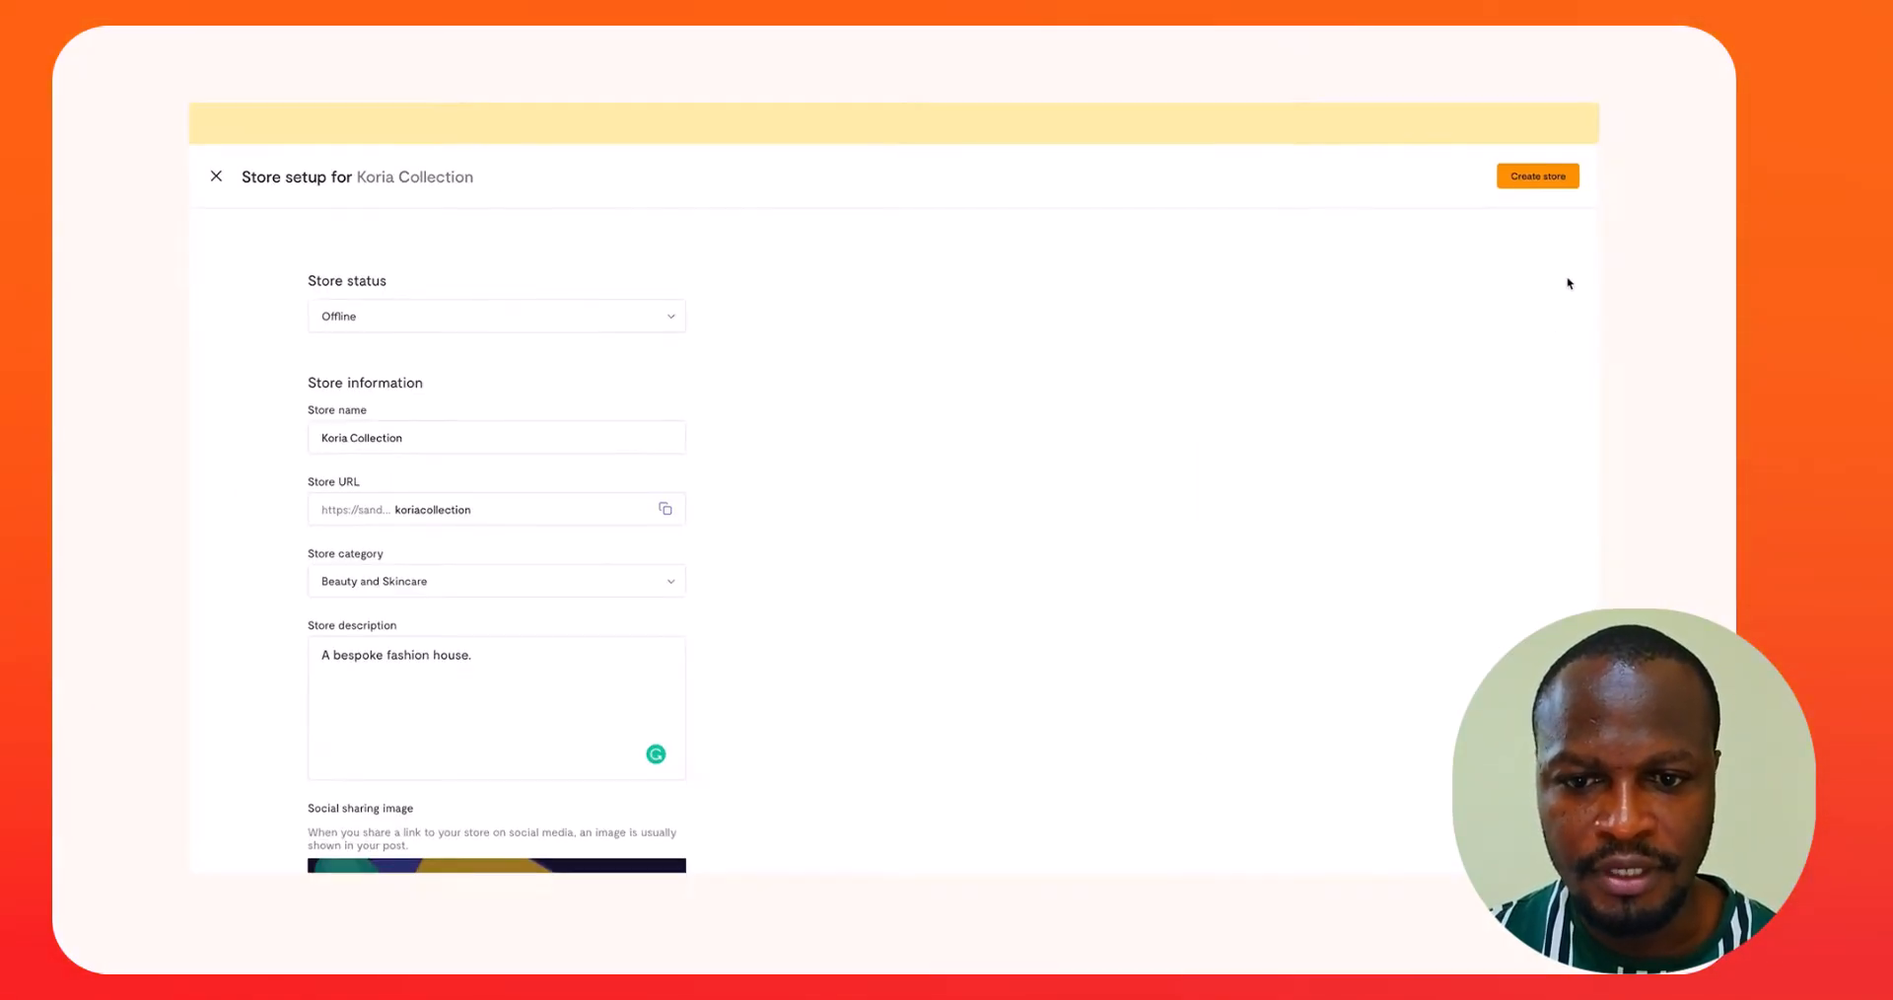
left_click(1550, 177)
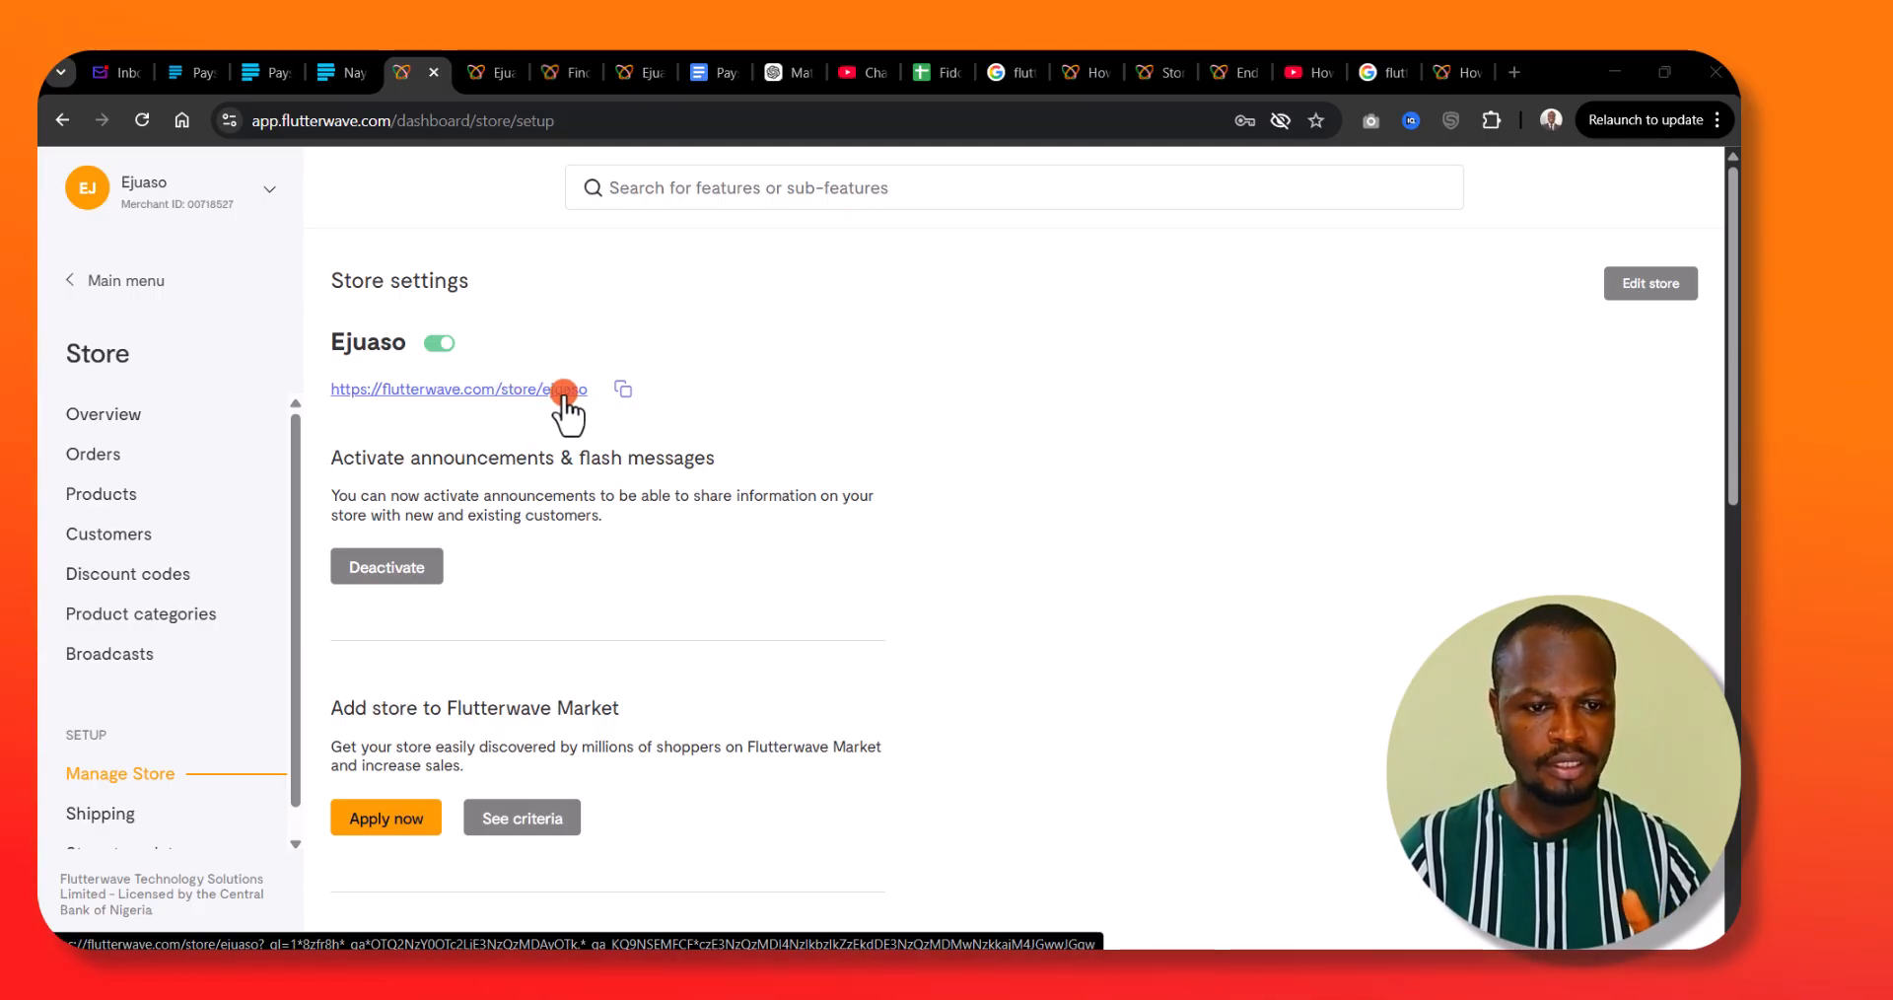
- View the live Ejuaso storefront through its store link, dismiss its announcement and return to the store settings
left_click(498, 391)
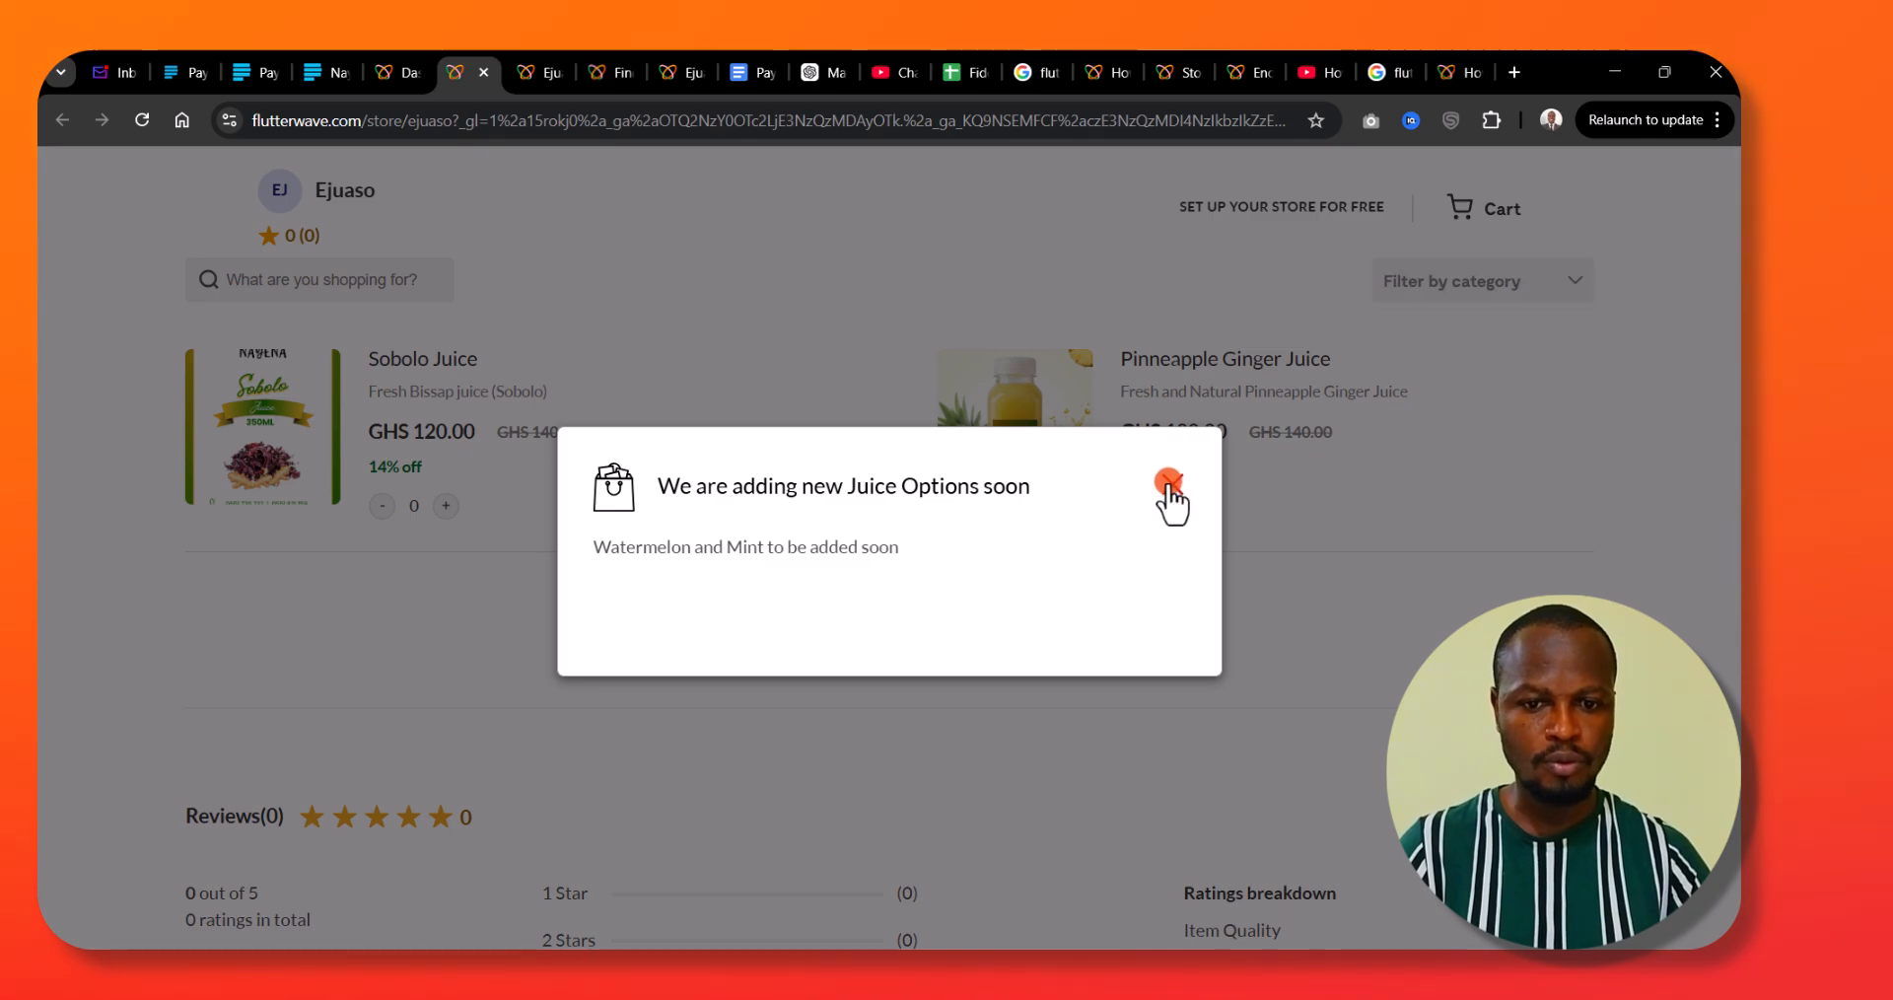
left_click(1171, 486)
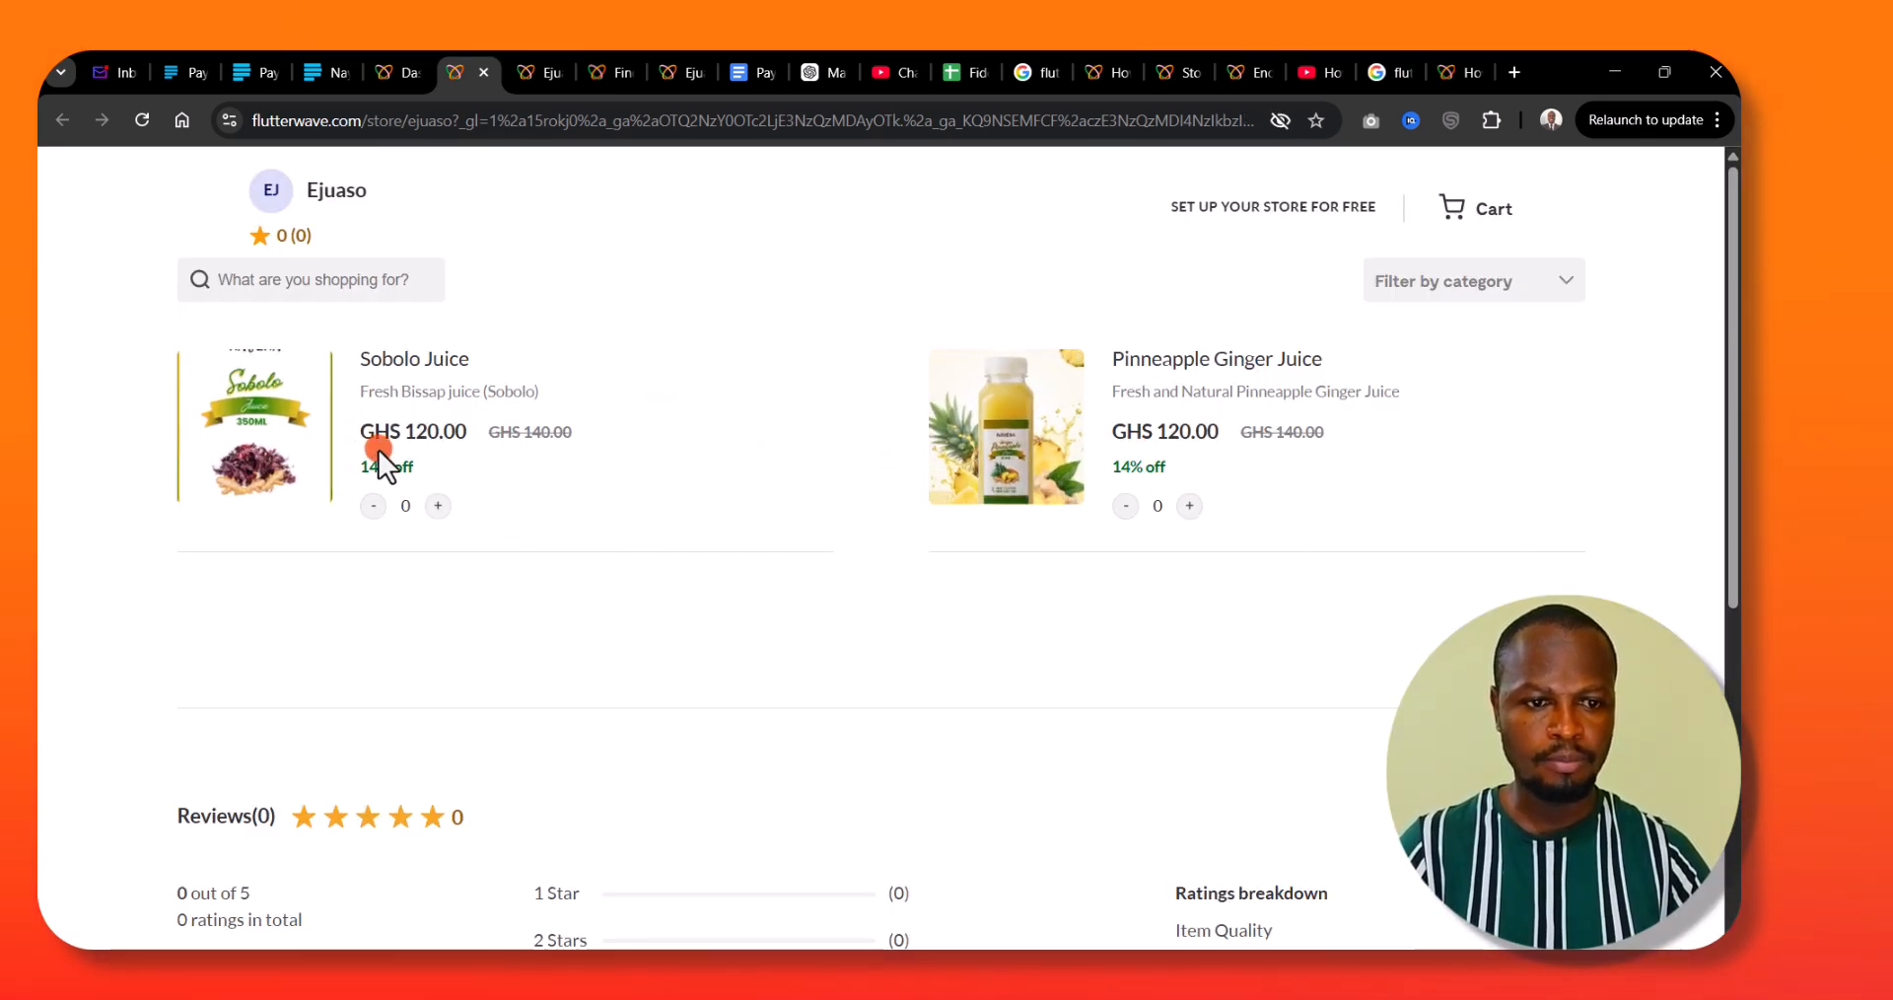
left_click(400, 59)
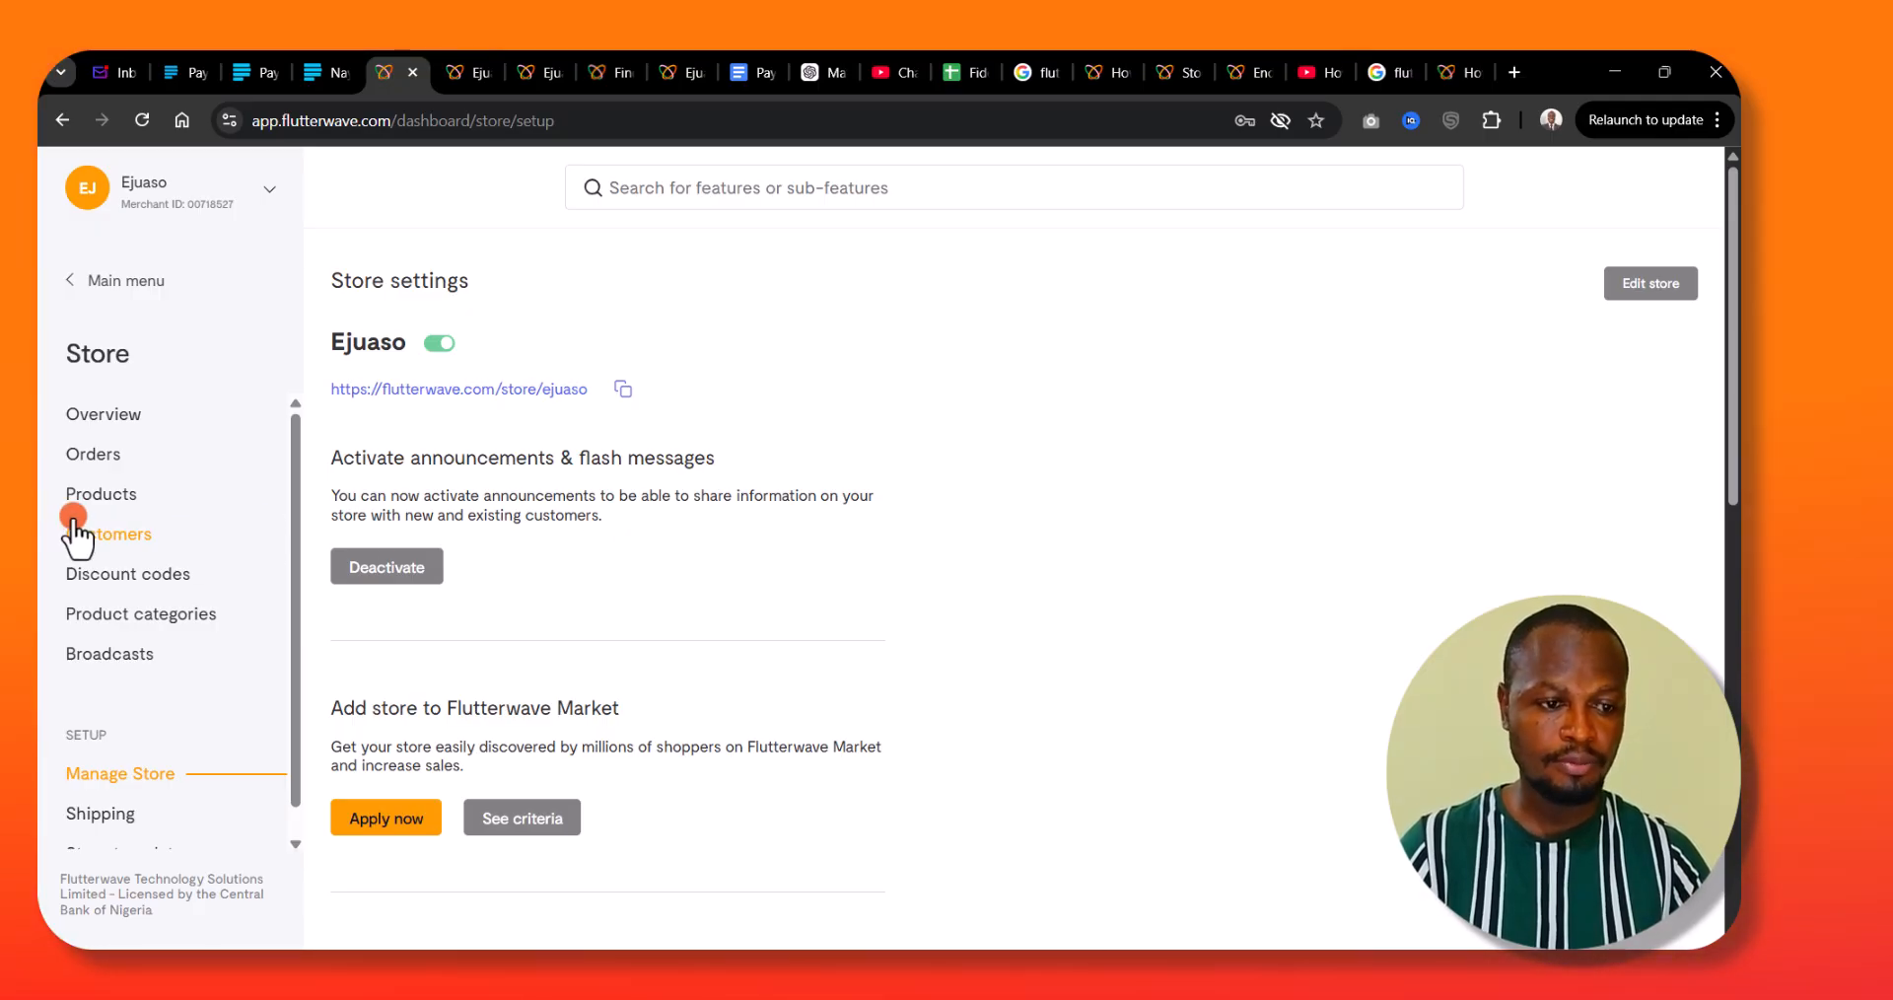
- Start adding a new product from the store's product list and examine the name, description and YouTube link fields
left_click(106, 496)
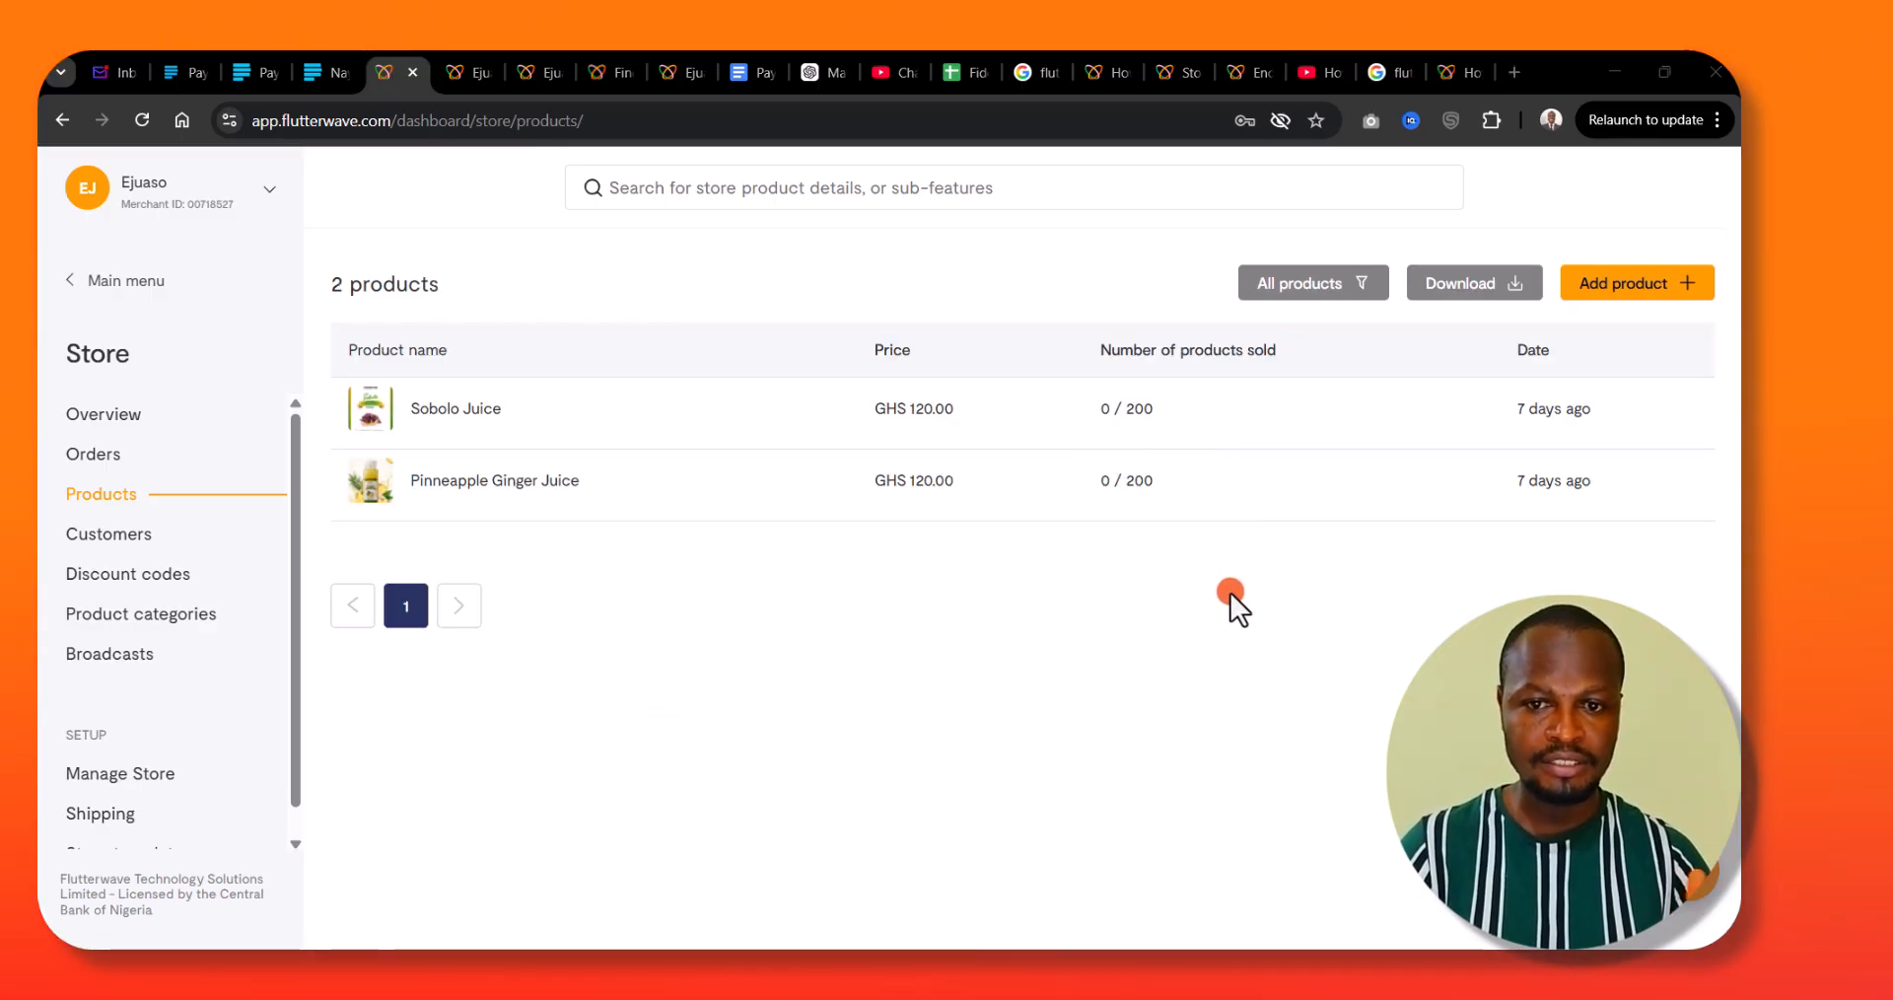
left_click(1624, 289)
left_click(339, 336)
left_click(340, 490)
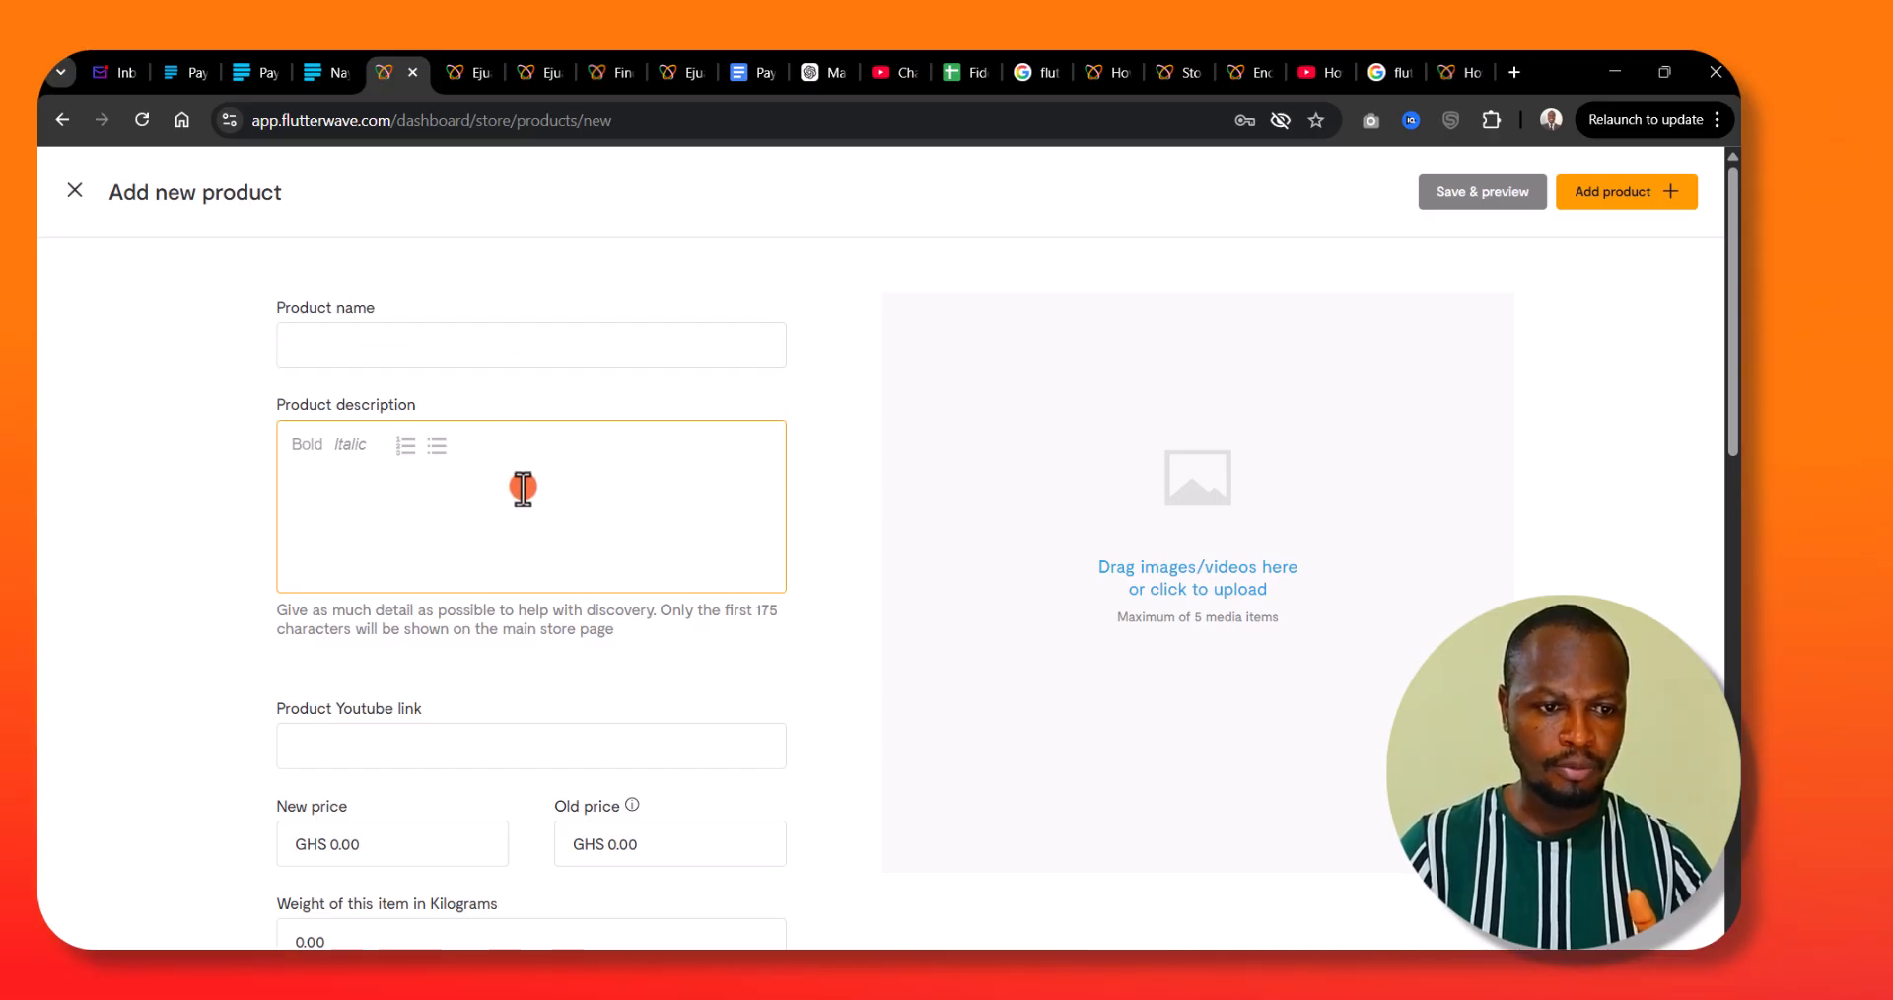
scroll(552, 719, "down", 3)
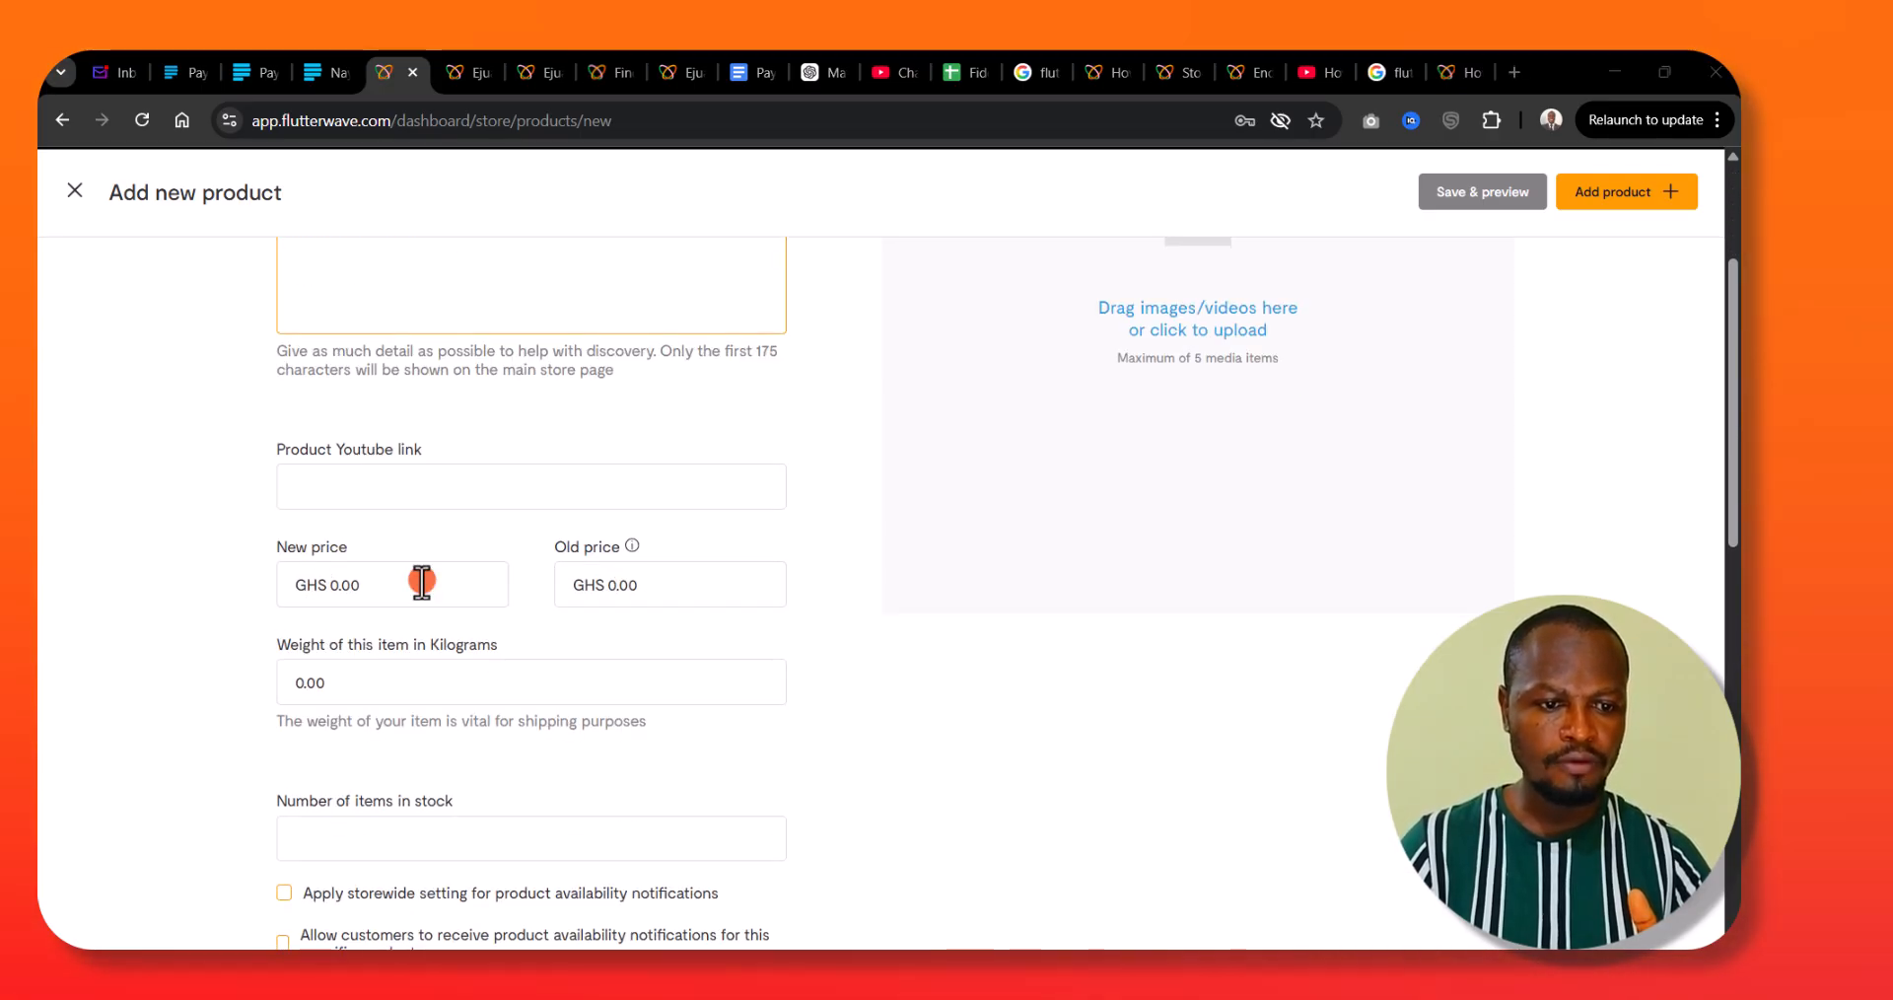
left_click(372, 499)
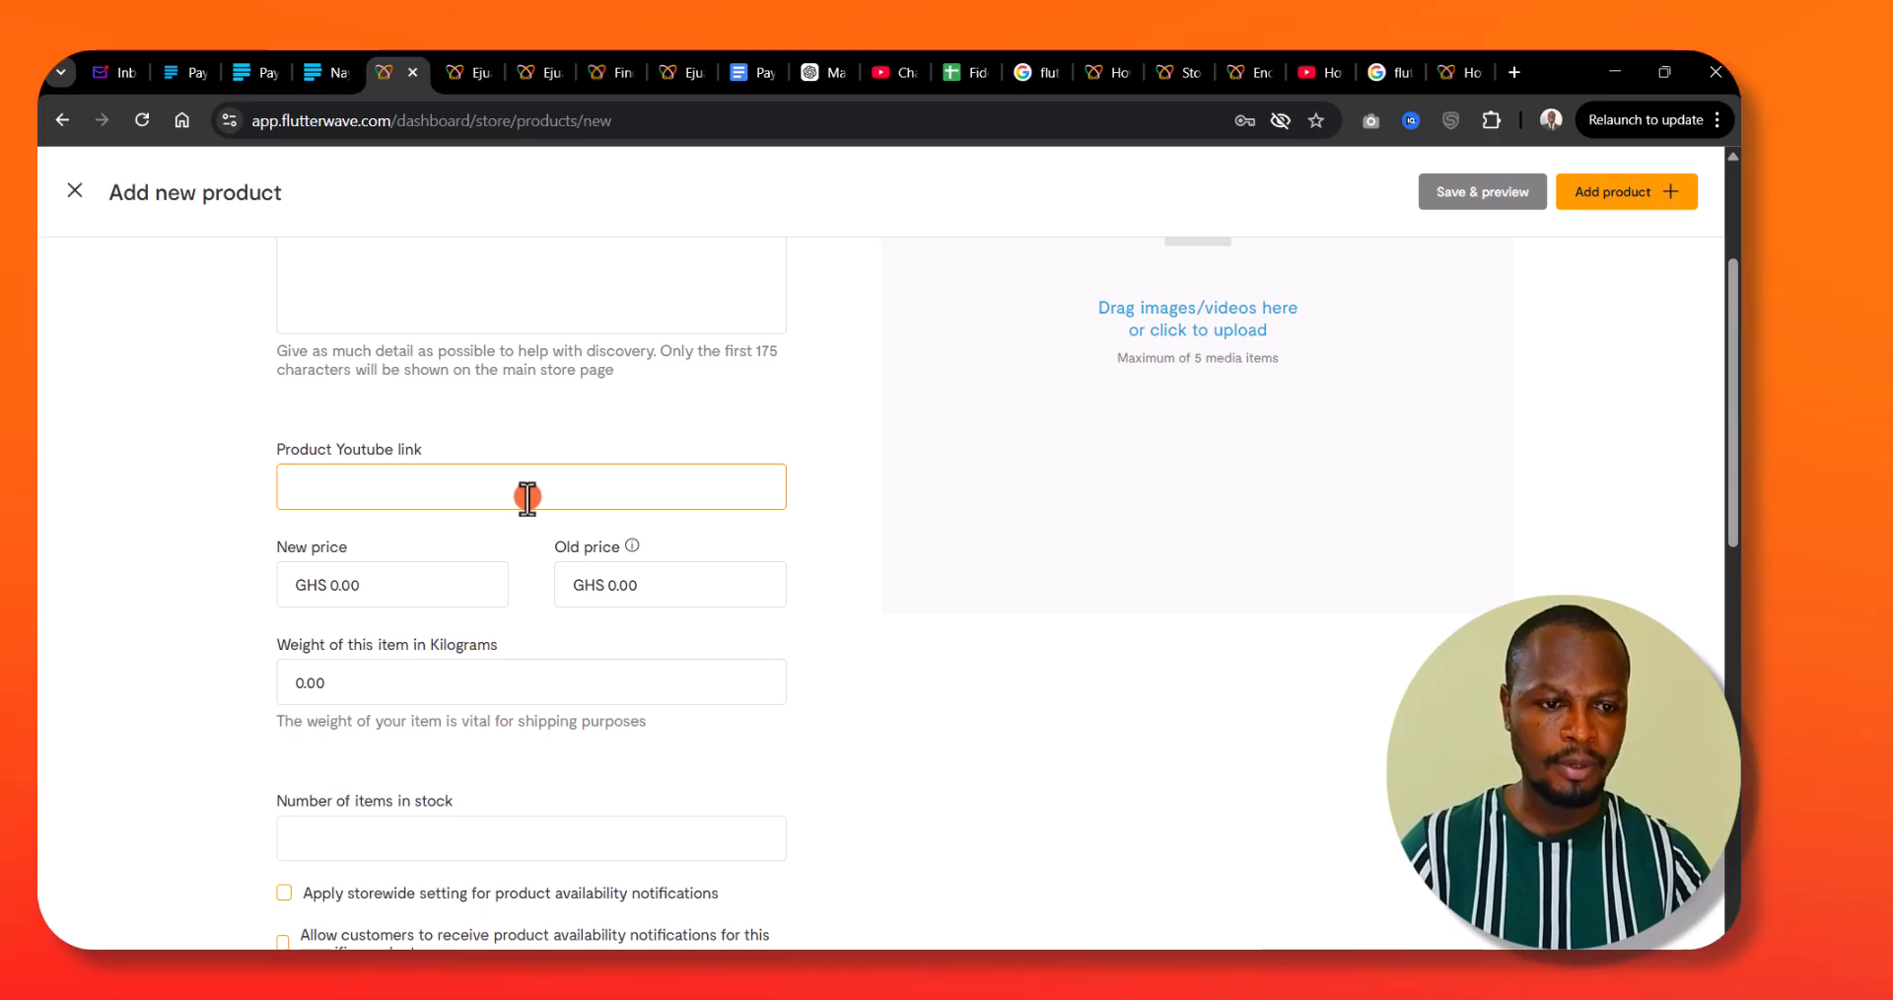
- Examine the new product's price, weight, stock quantity and availability notification options without entering values
left_click(389, 594)
left_click_drag(303, 589, 424, 583)
left_click(676, 586)
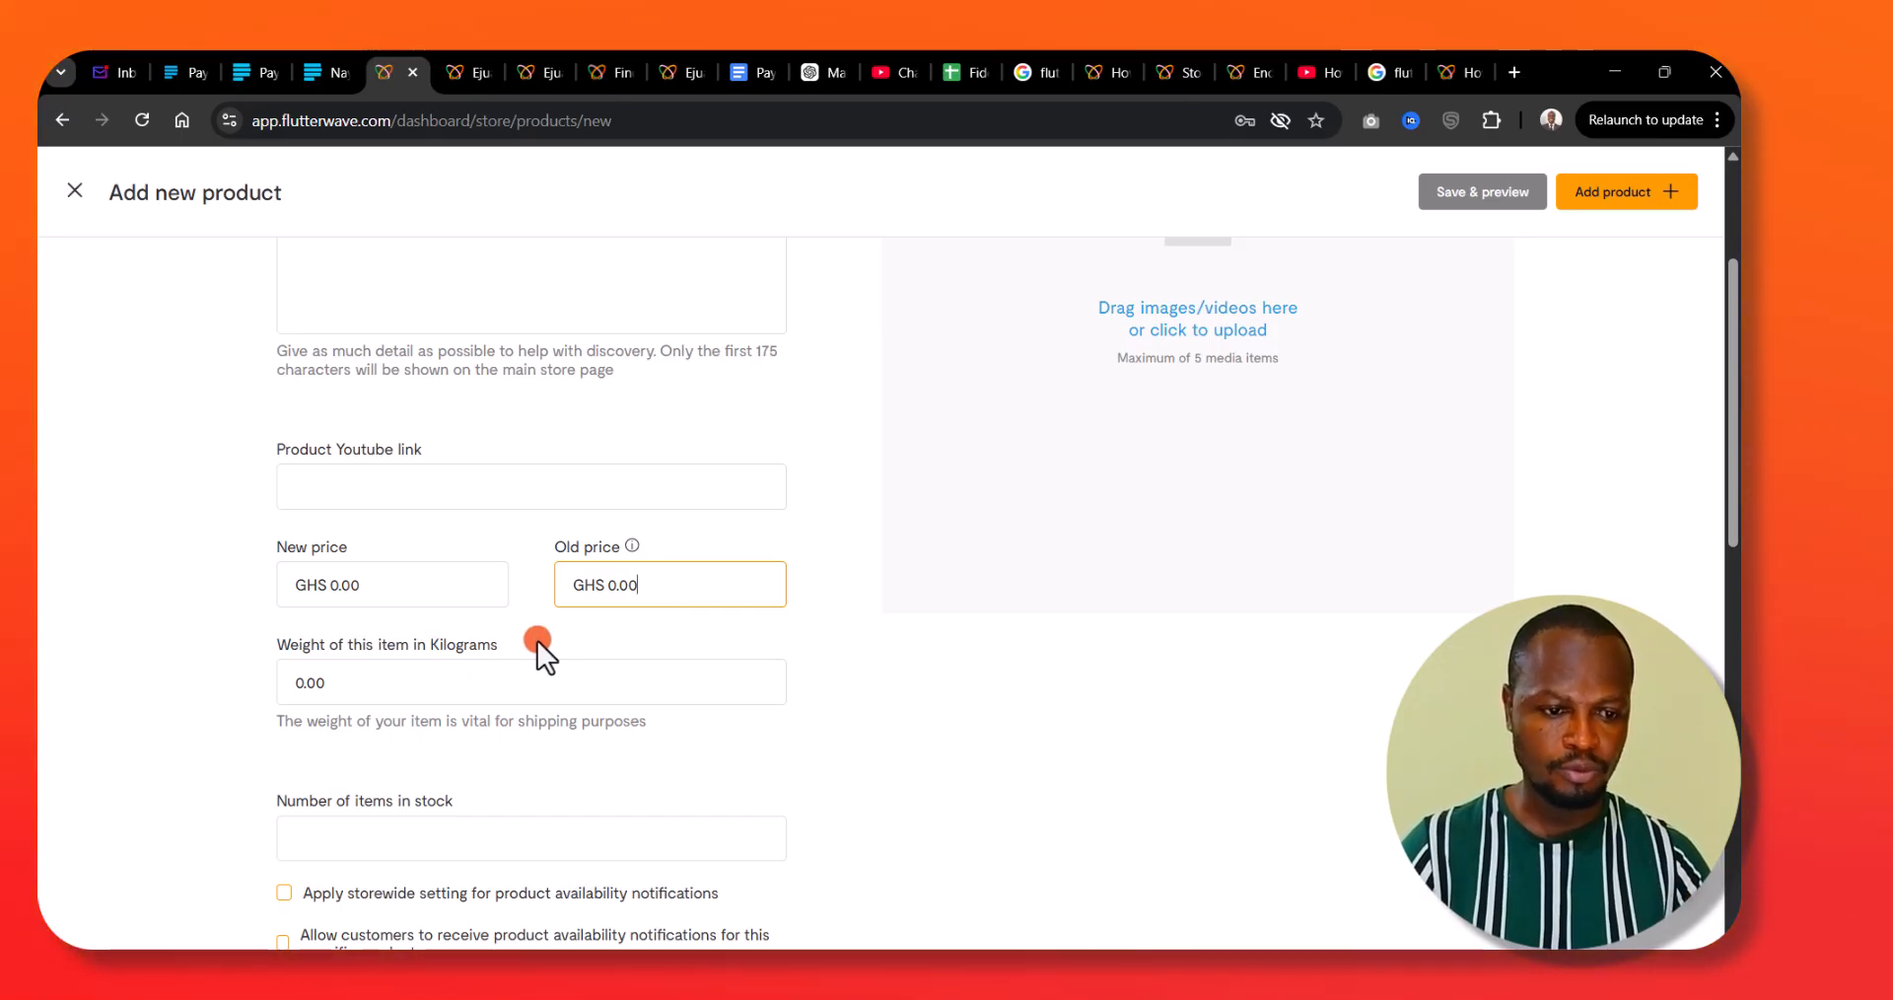
left_click(351, 682)
double_click(330, 685)
scroll(424, 690, "down", 3)
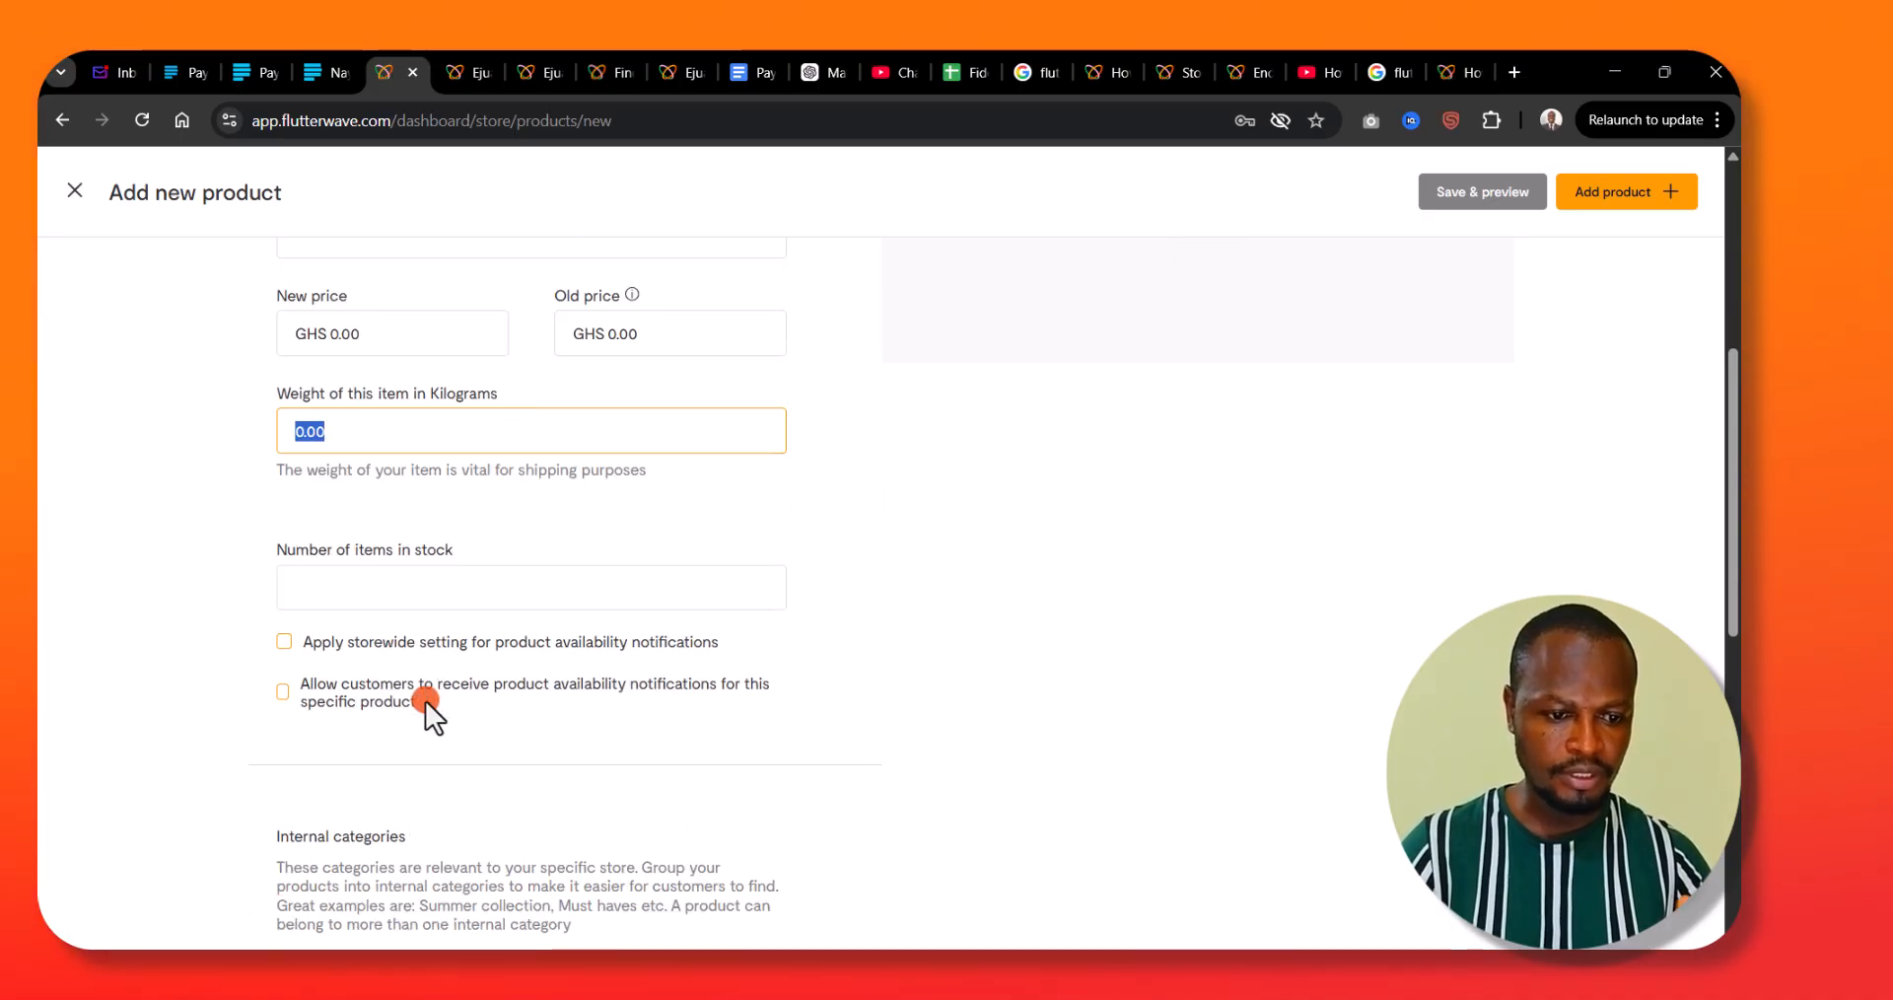
left_click(387, 580)
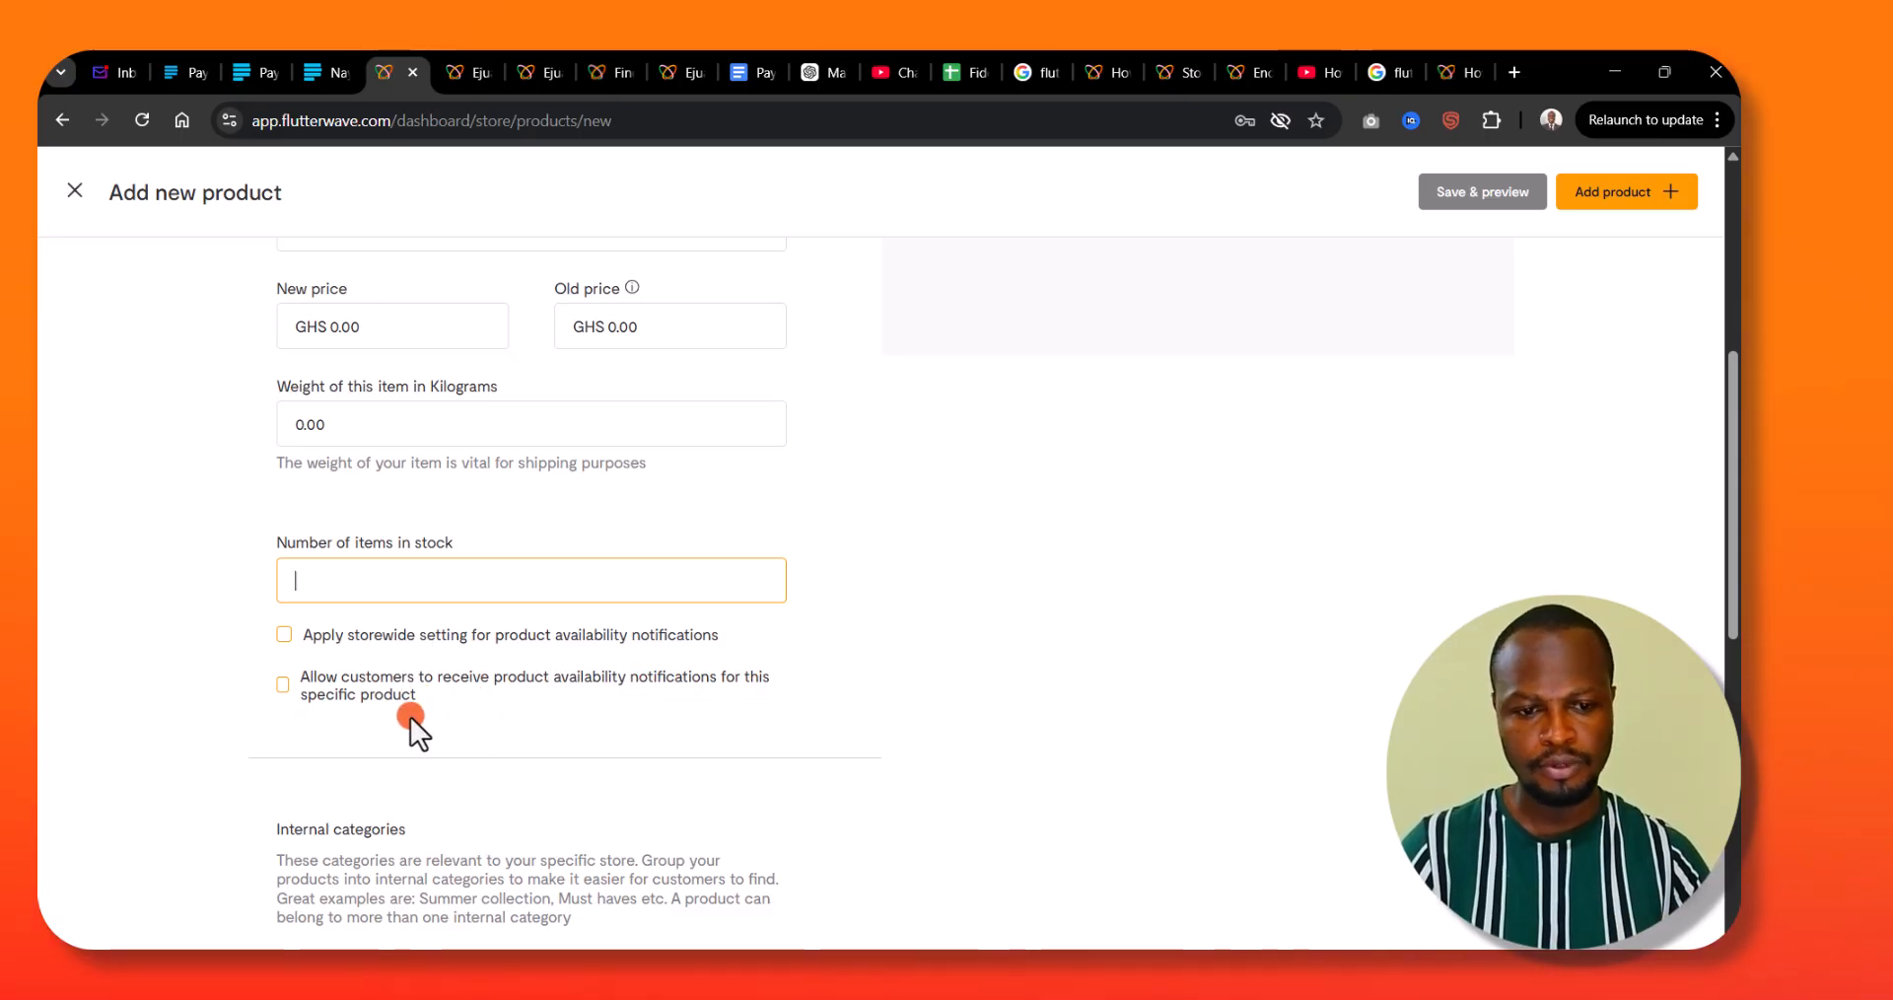
scroll(450, 747, "down", 3)
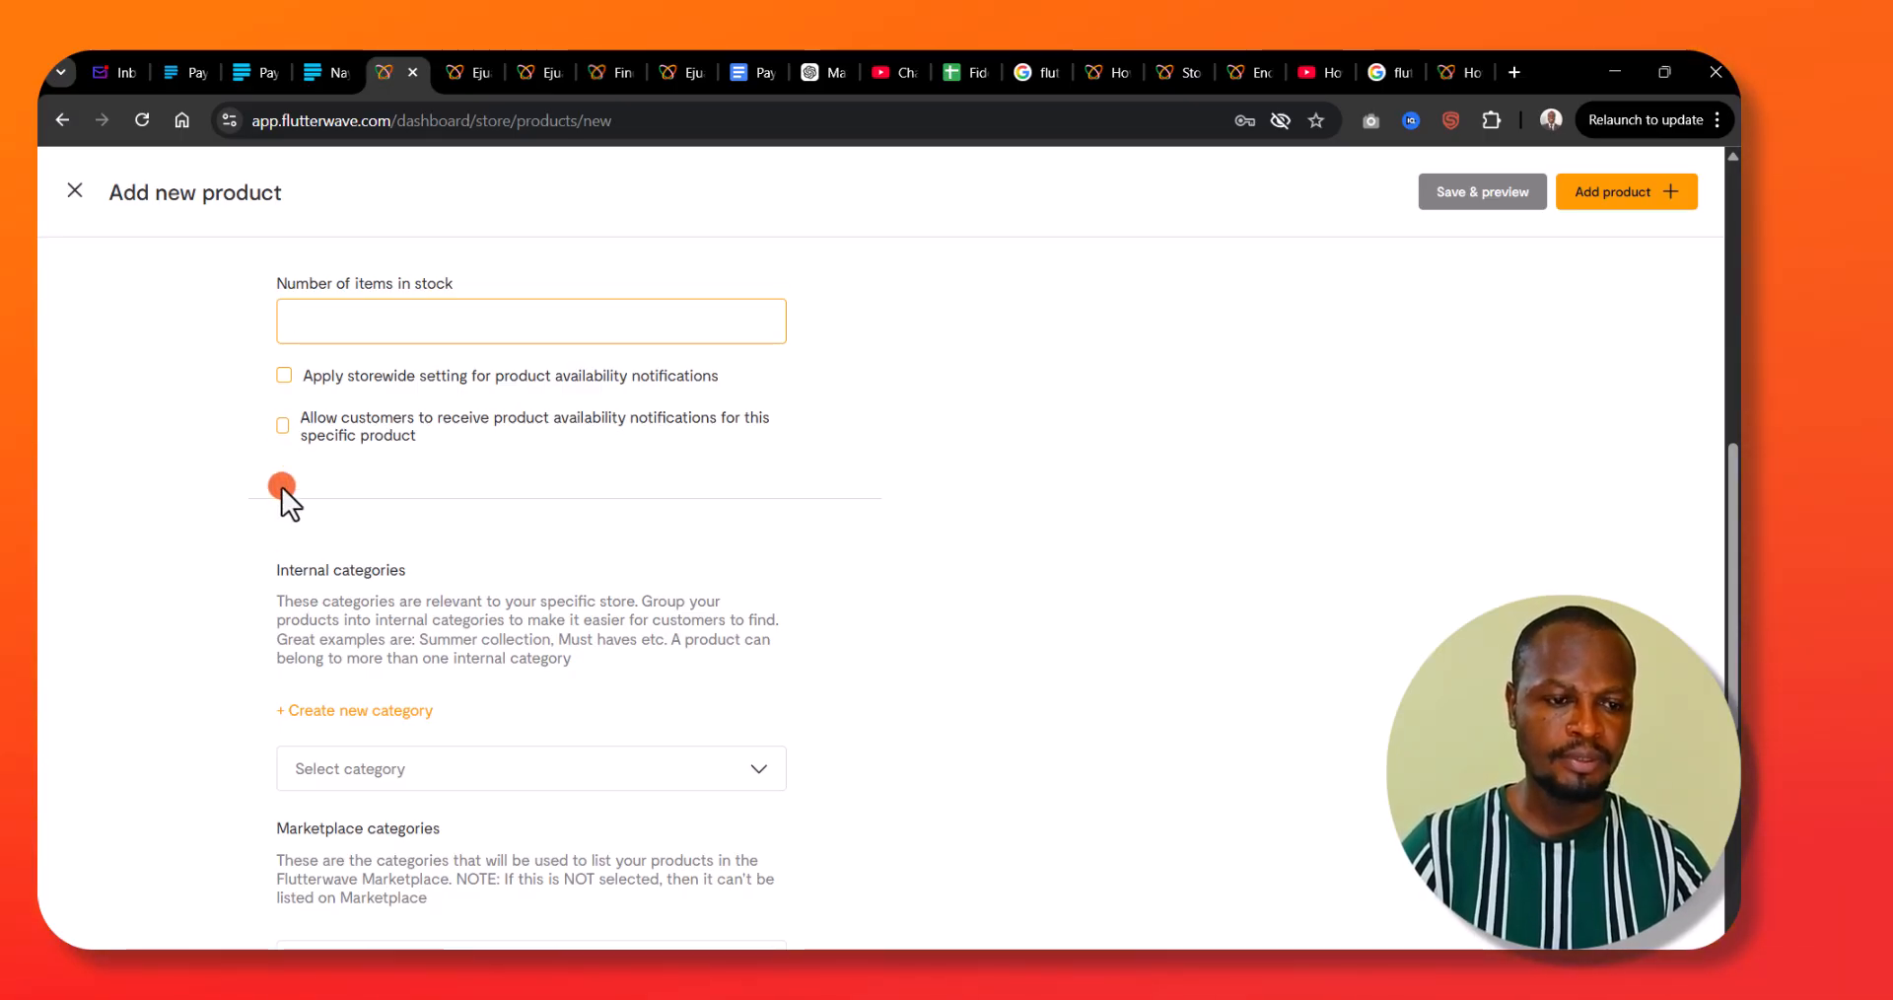
left_click(280, 435)
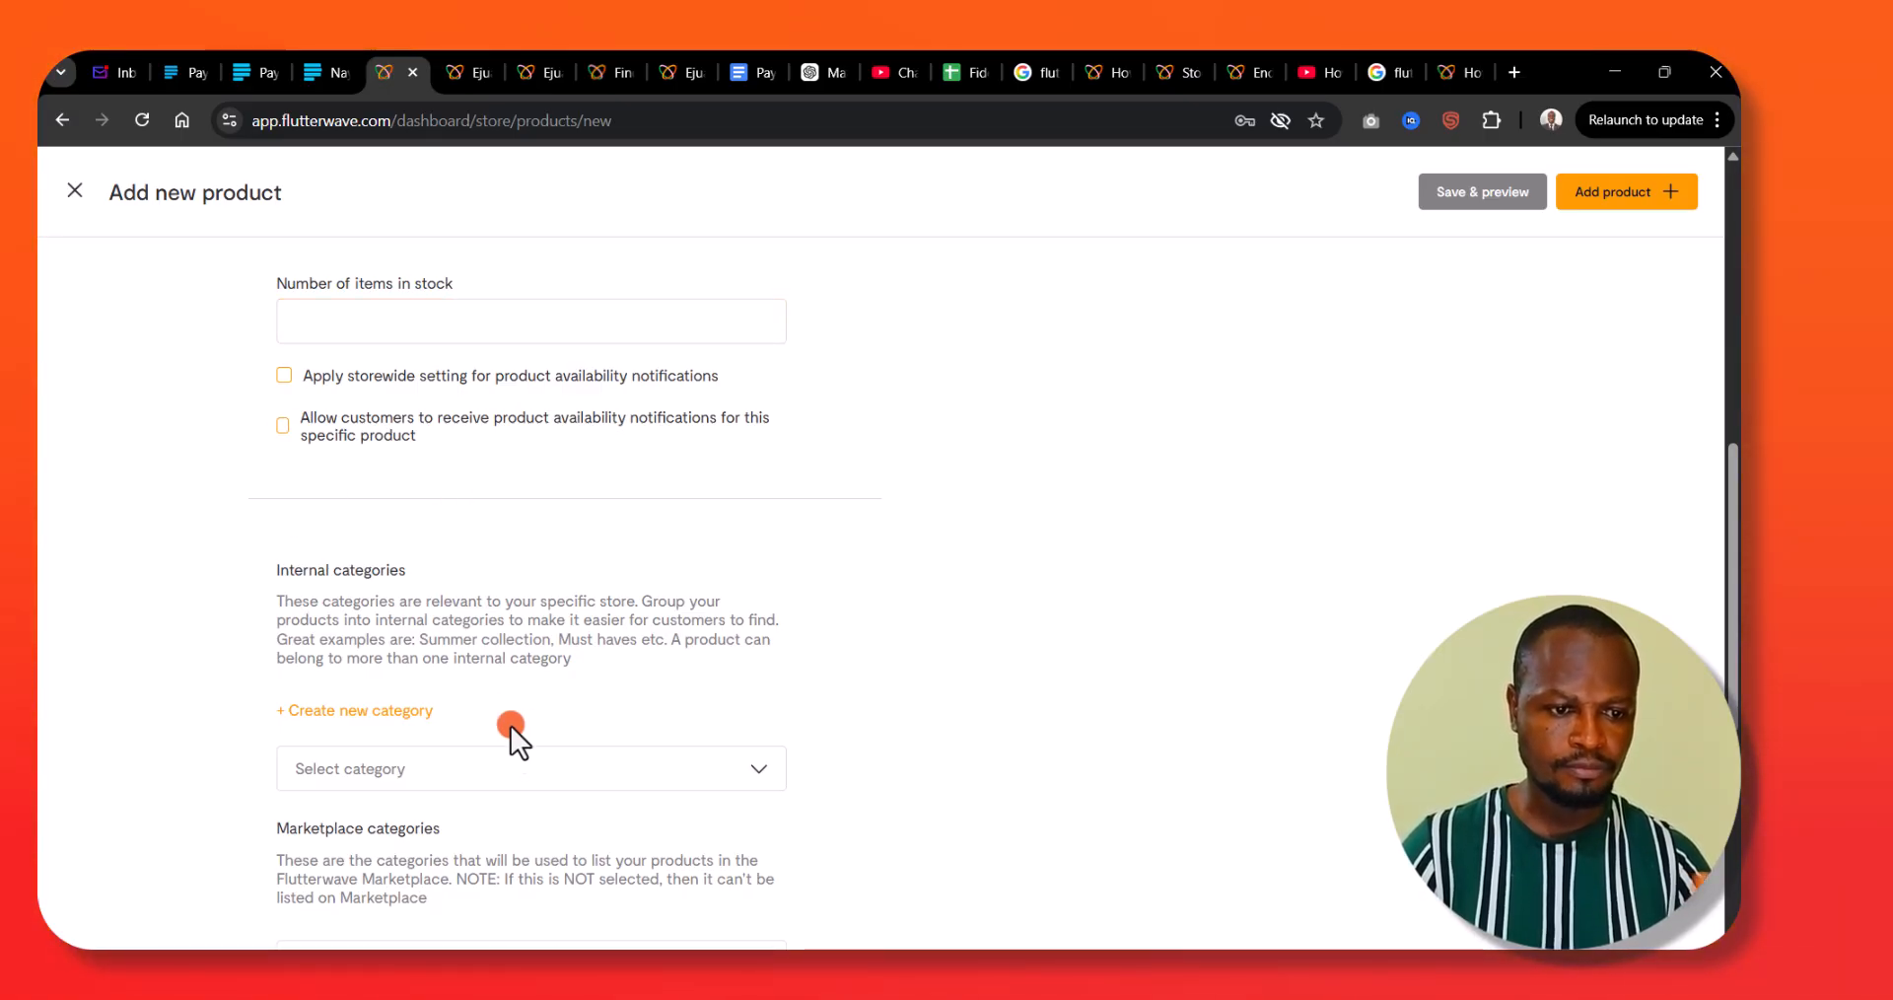
- Examine the internal category, marketplace category and product variation options, then close the new product form without saving
scroll(394, 589, "down", 3)
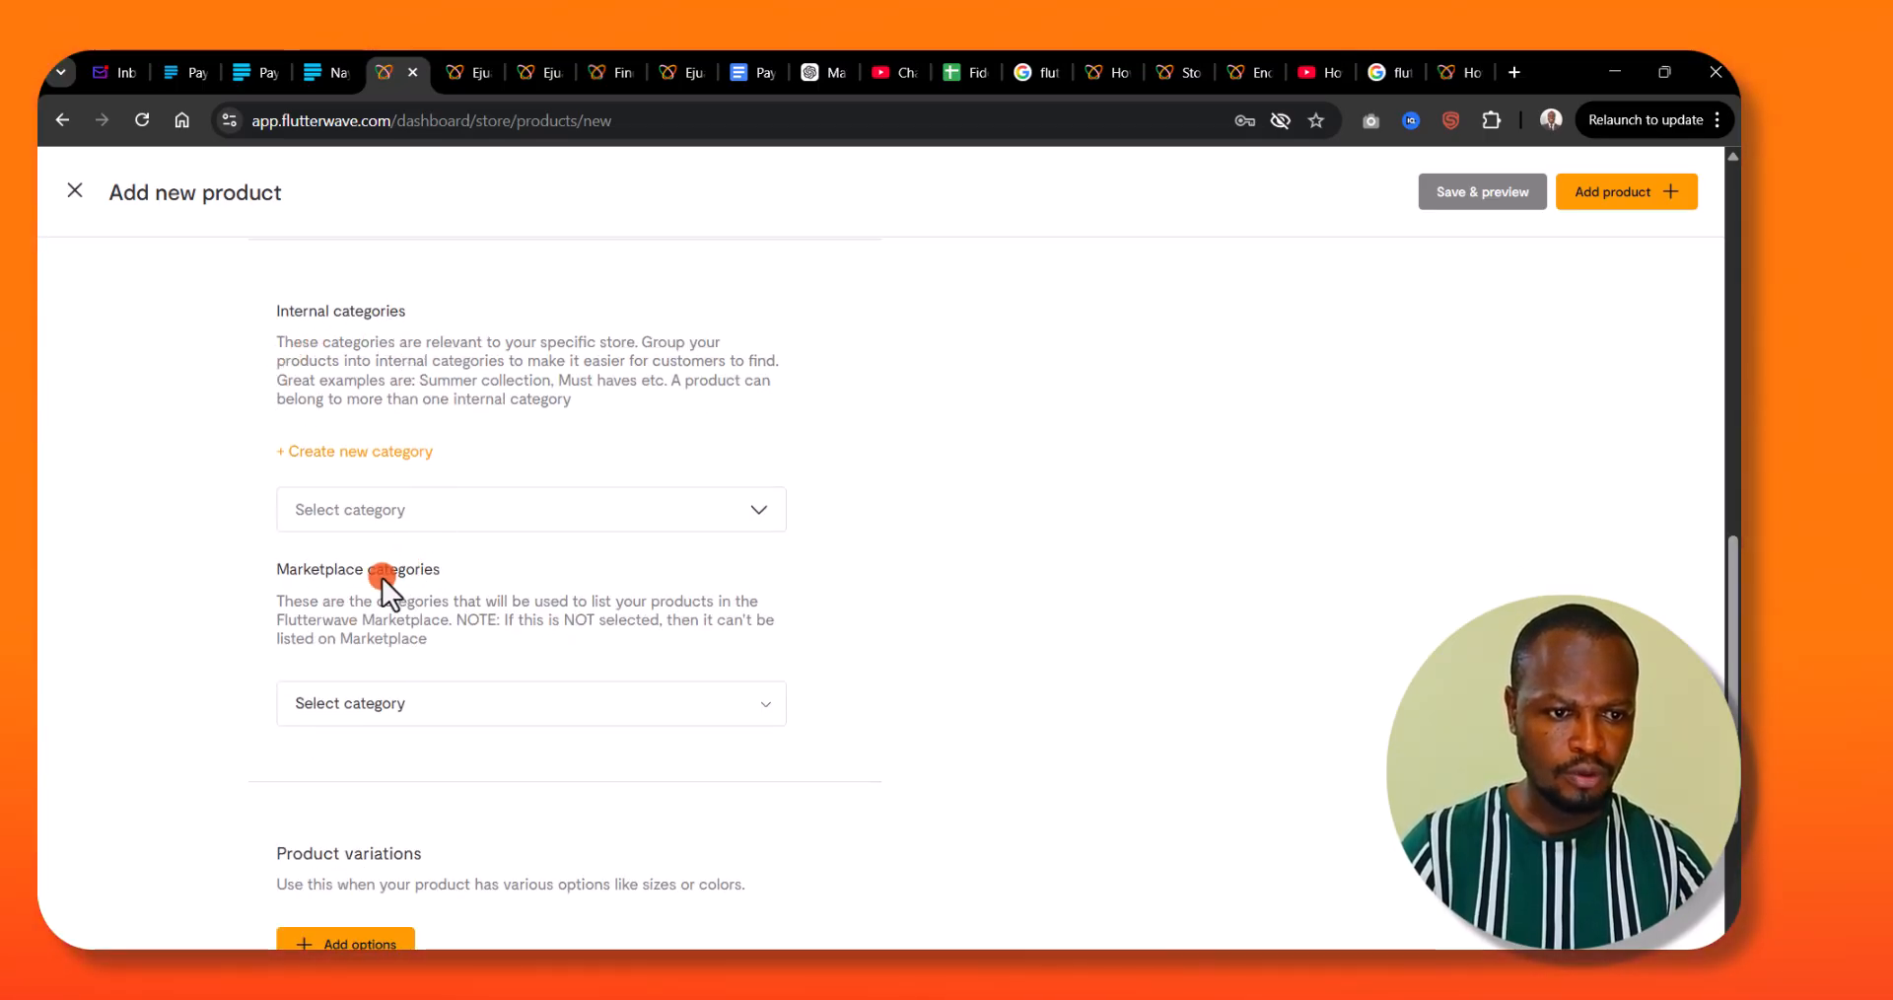
left_click(345, 513)
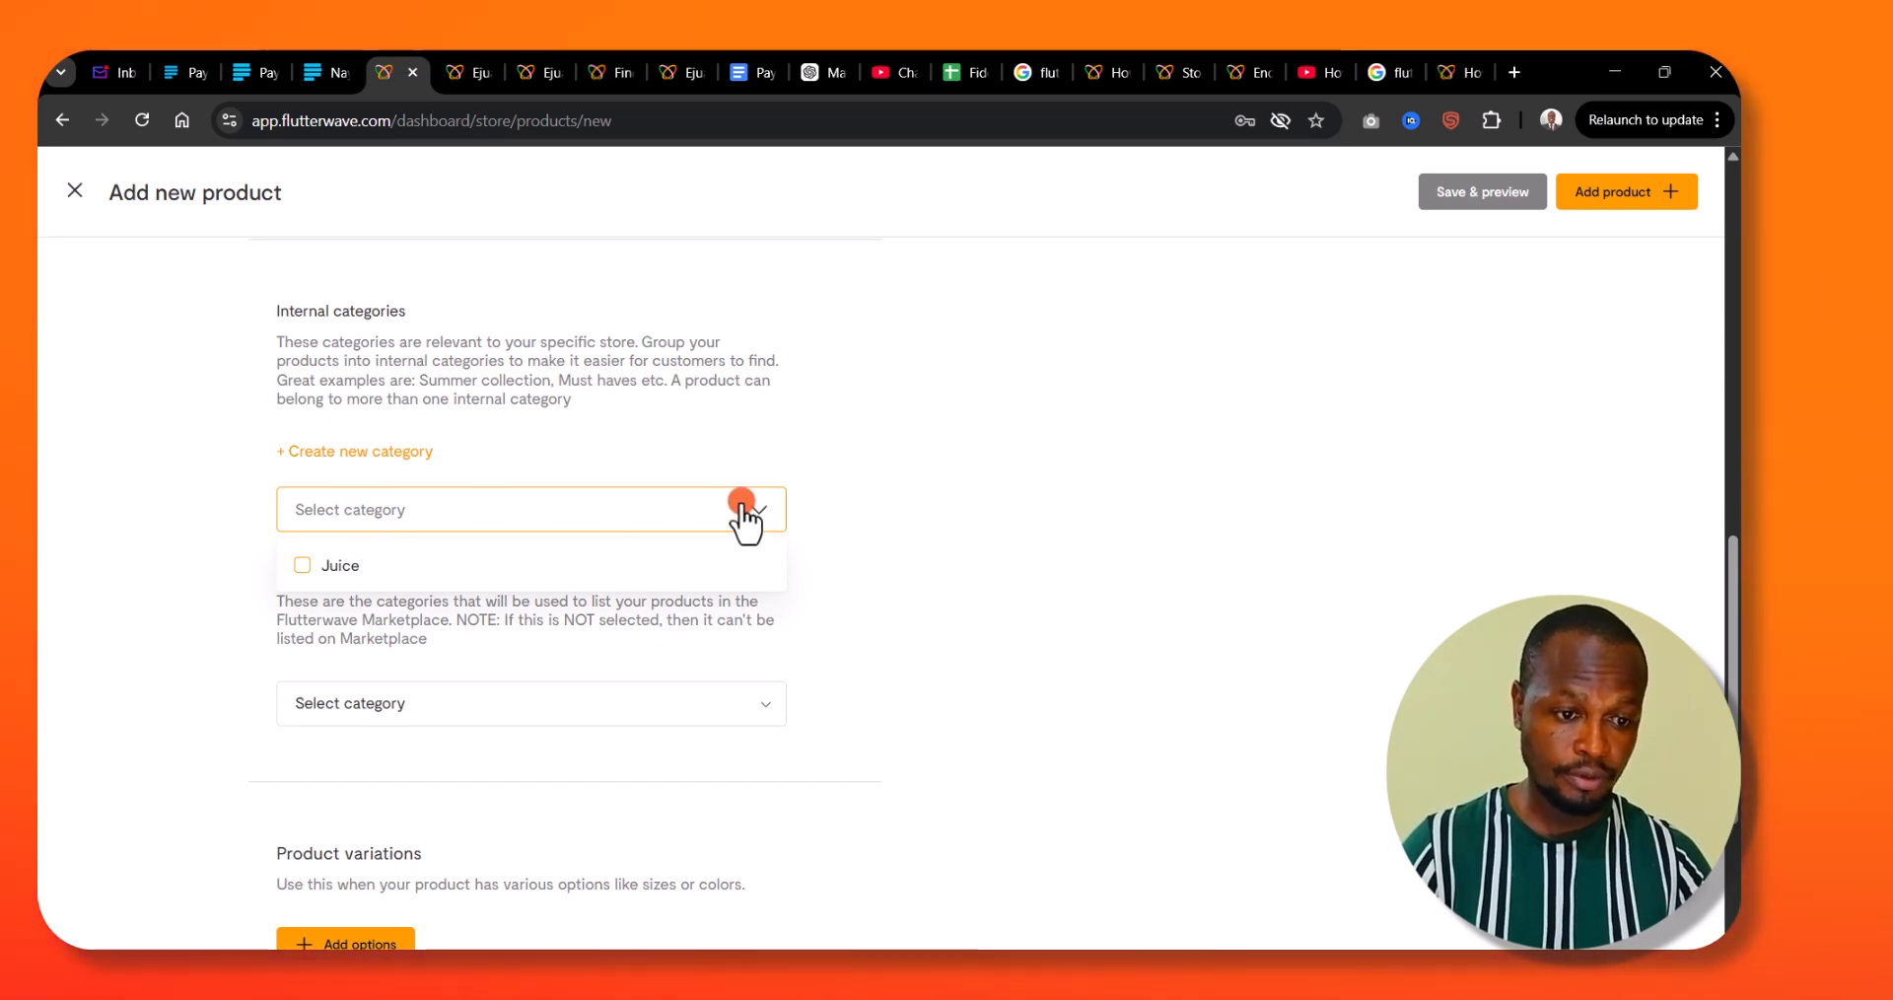
left_click(826, 507)
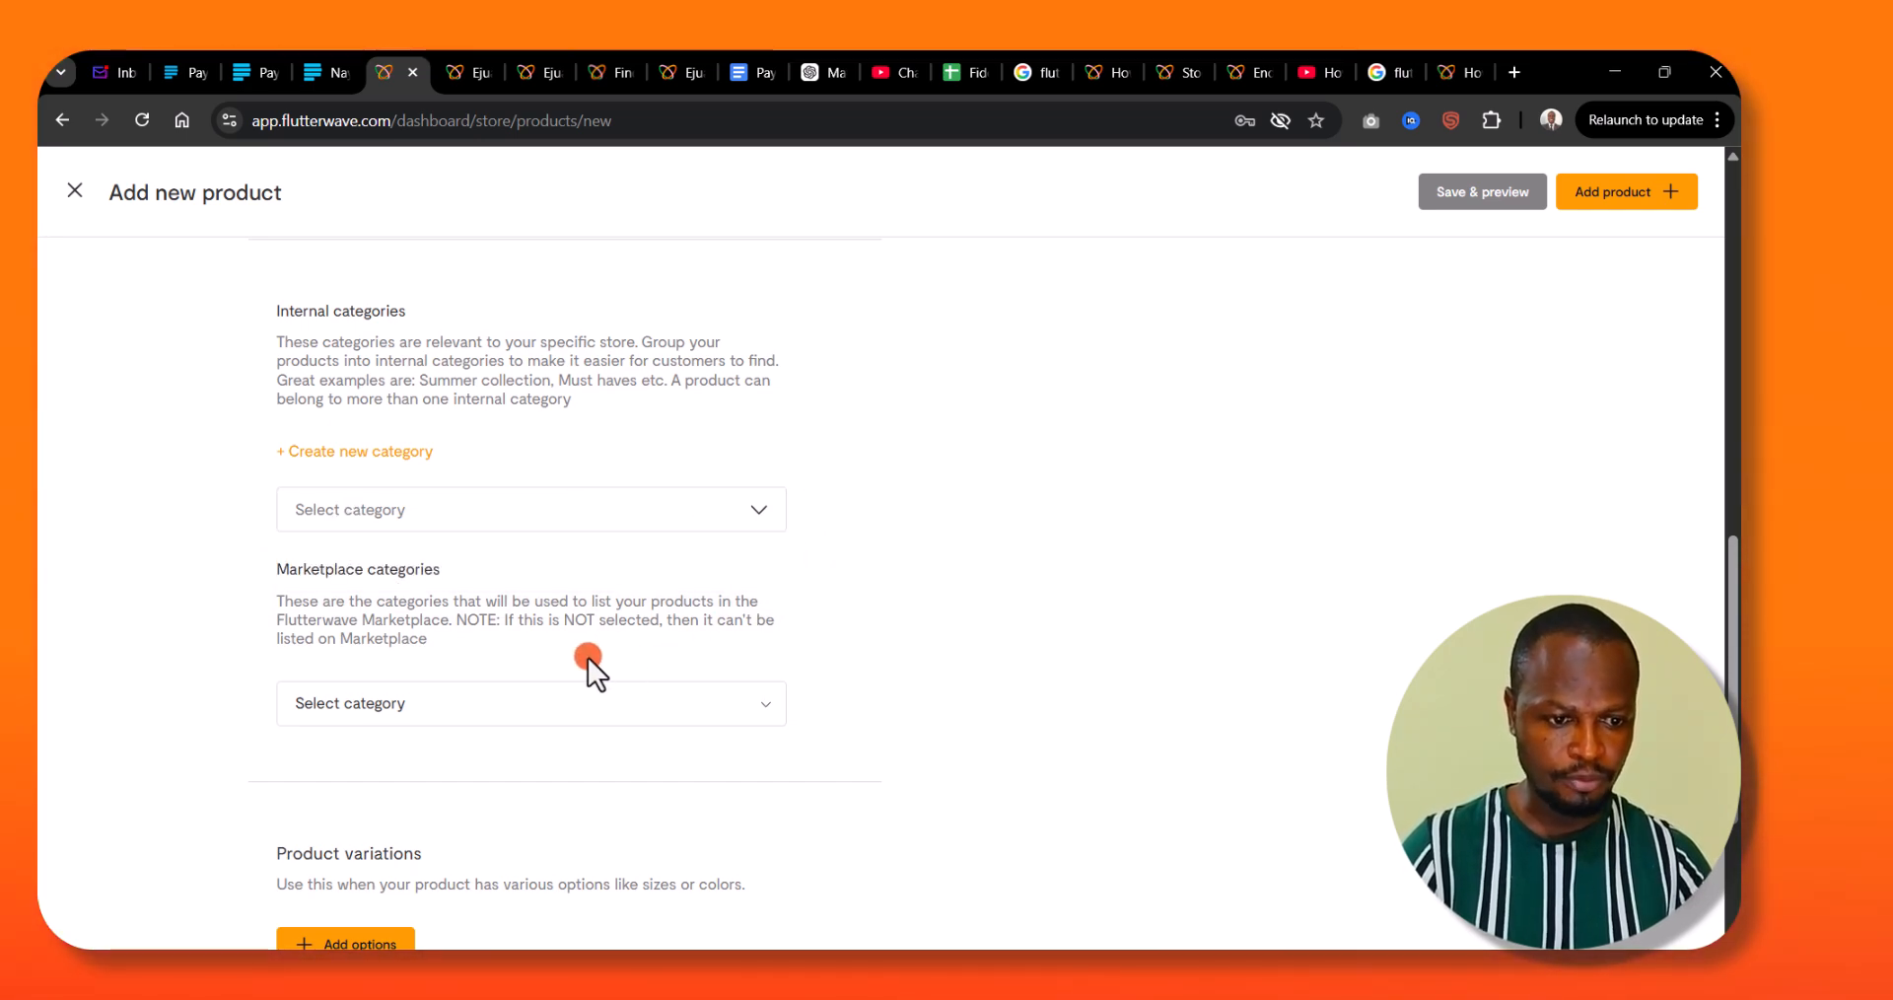
scroll(585, 658, "down", 3)
scroll(580, 656, "up", 3)
left_click(428, 708)
left_click(398, 734)
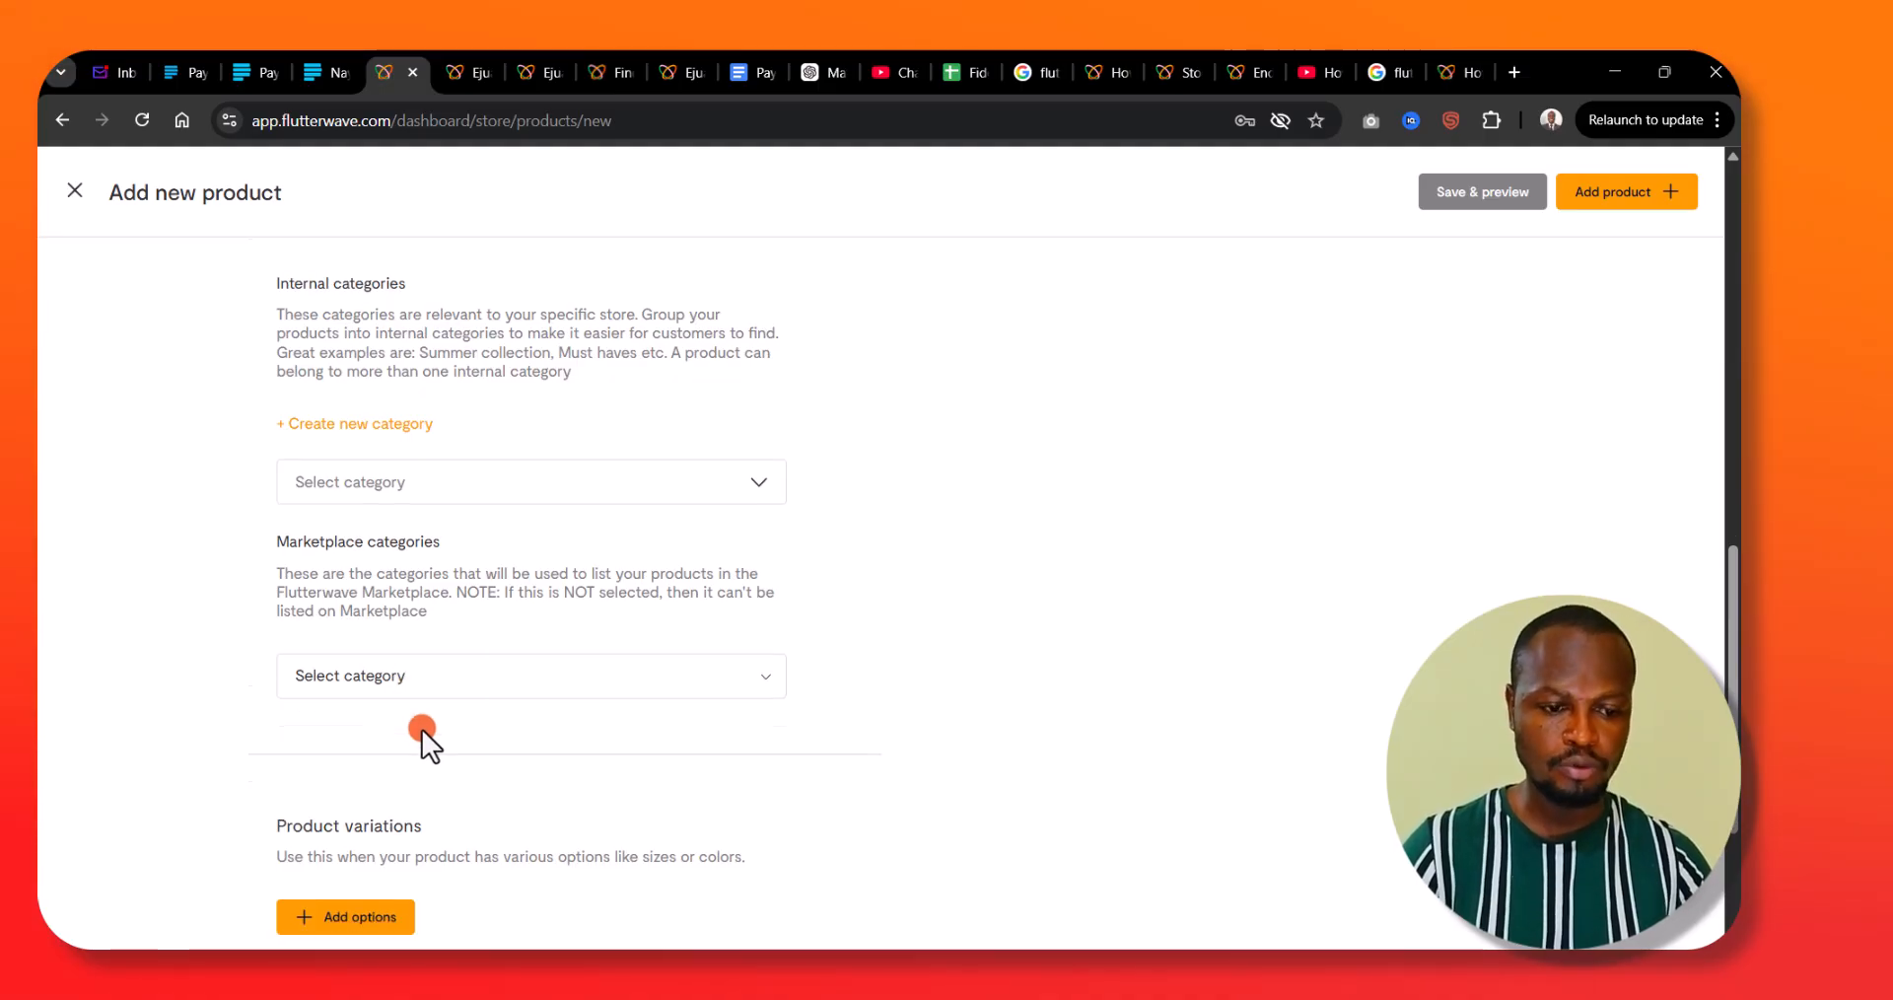
scroll(457, 728, "down", 3)
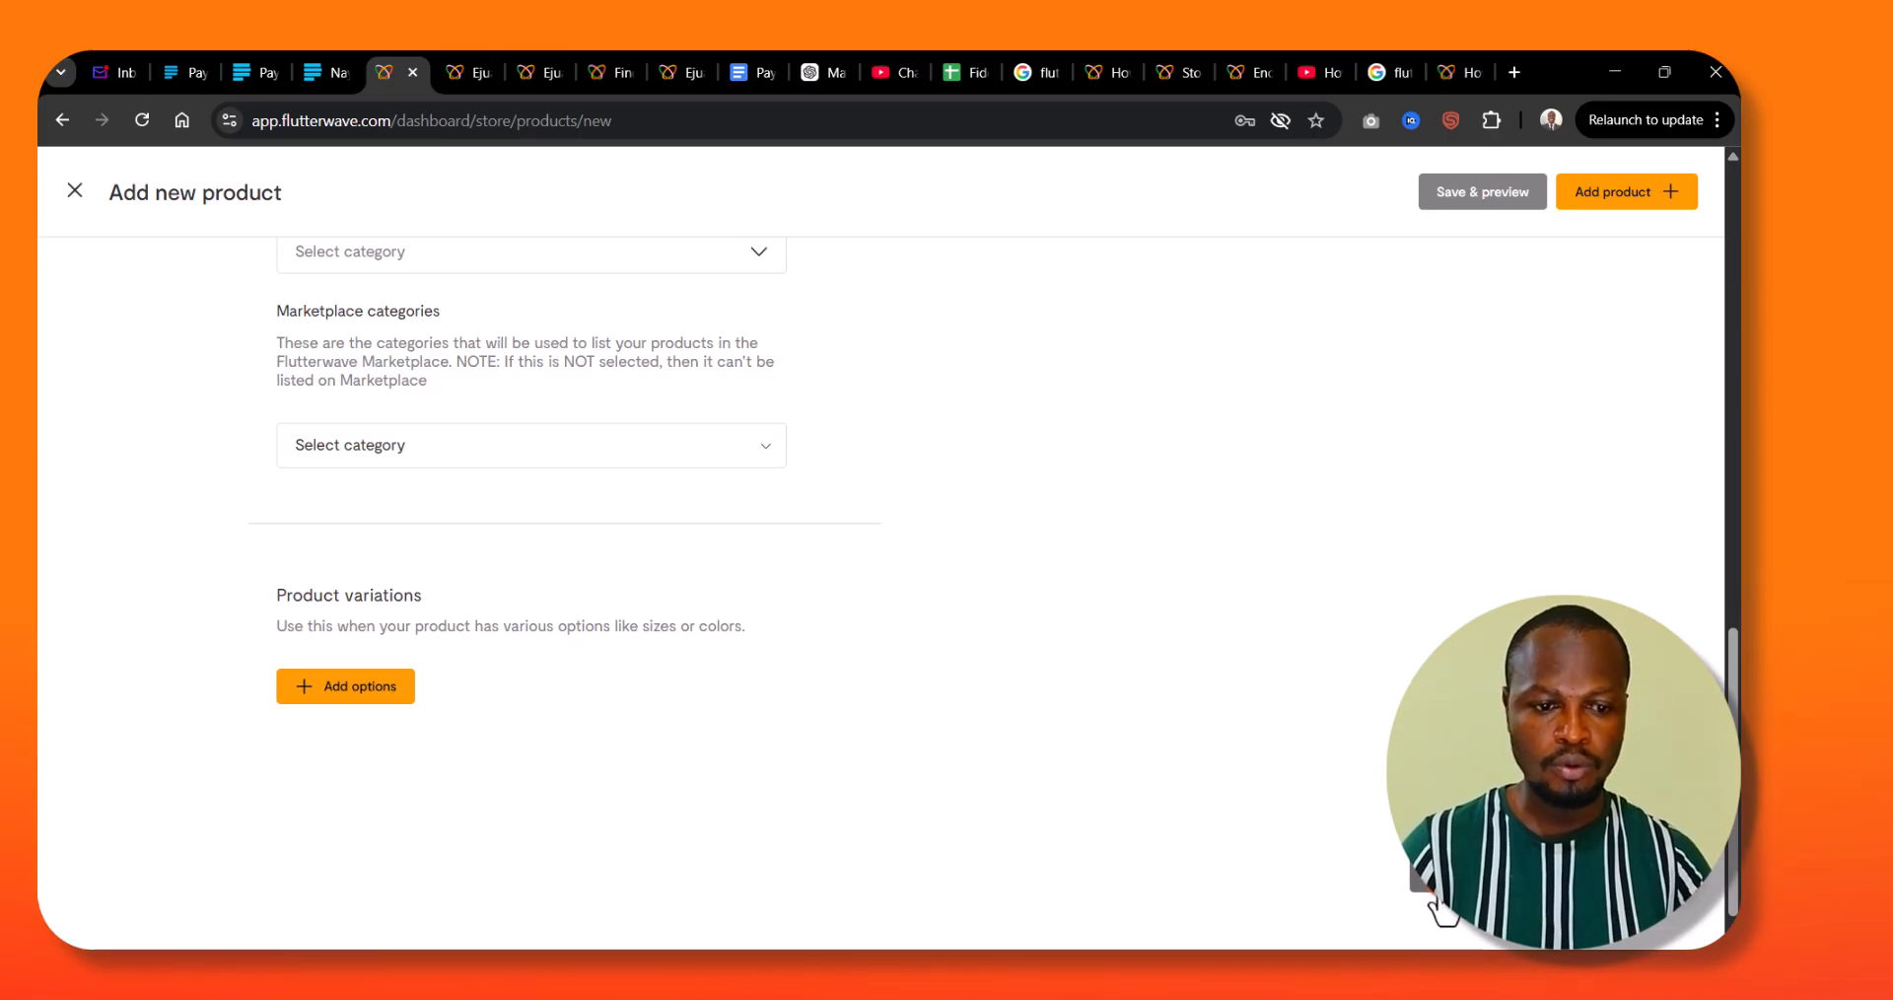
left_click(74, 191)
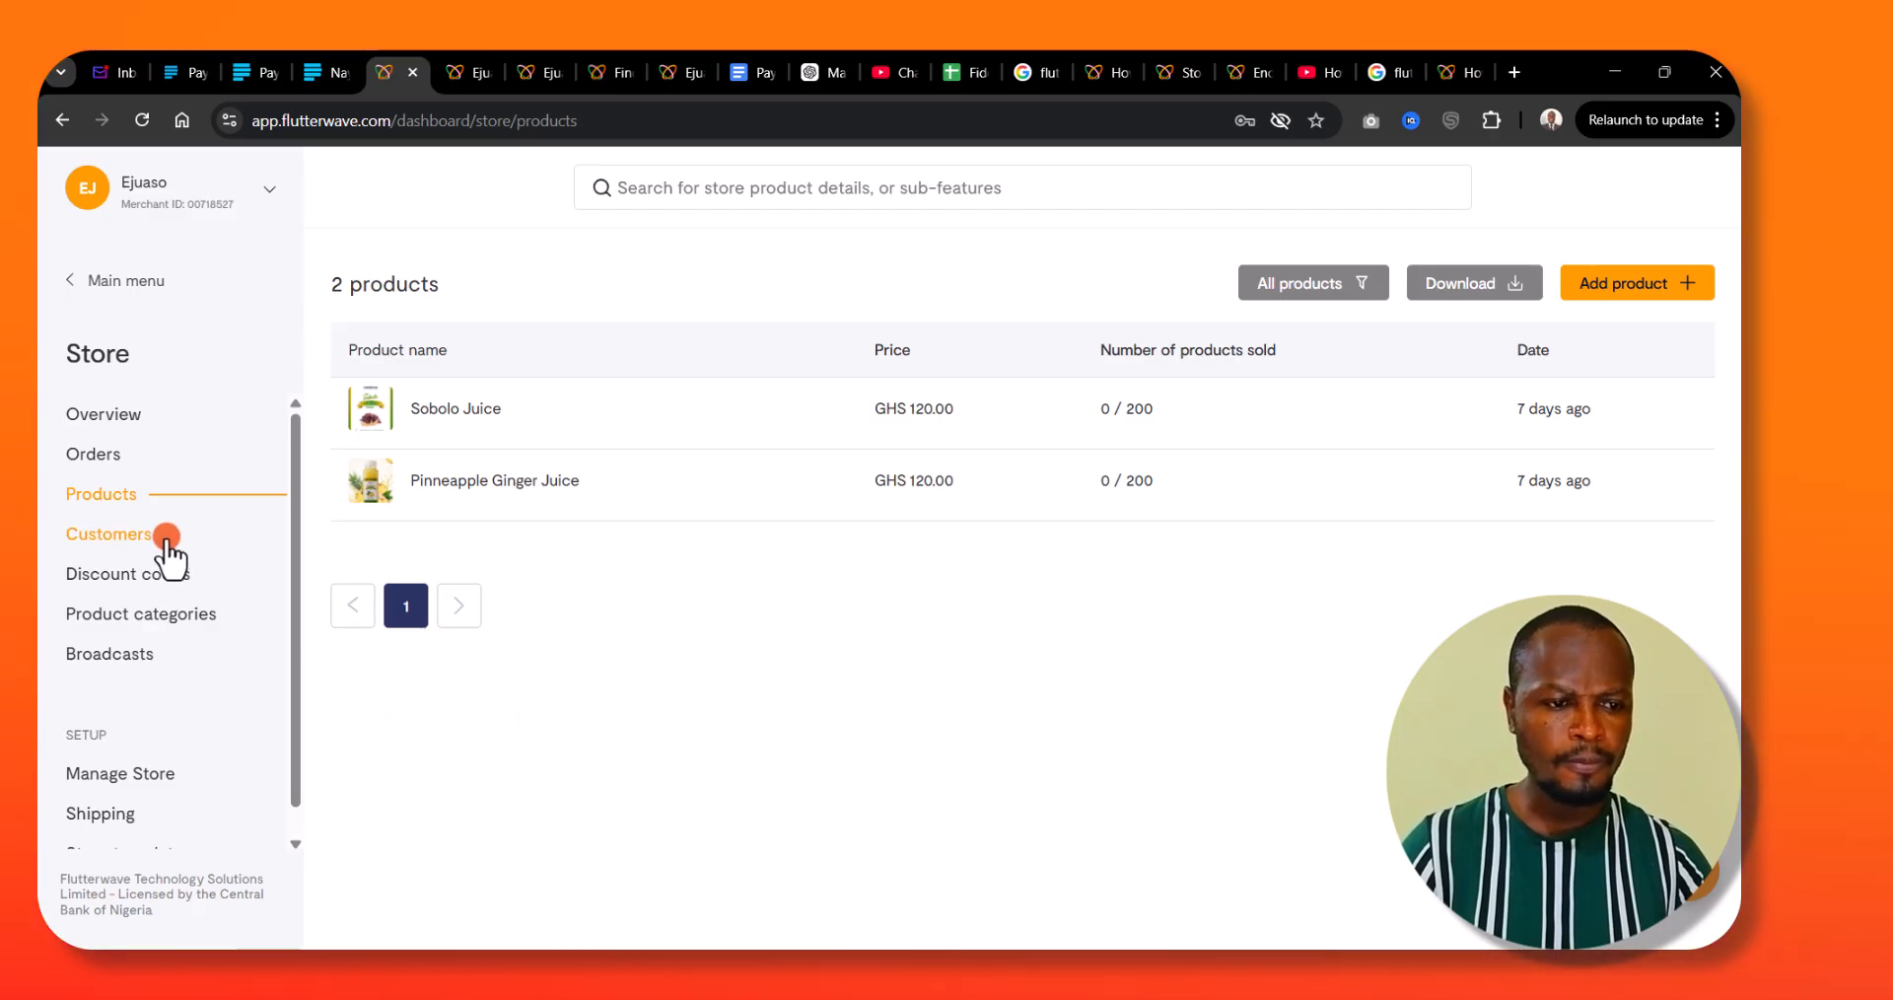
- Return to the Ejuaso store's management settings and review its active switch, store link and announcement section
left_click(135, 779)
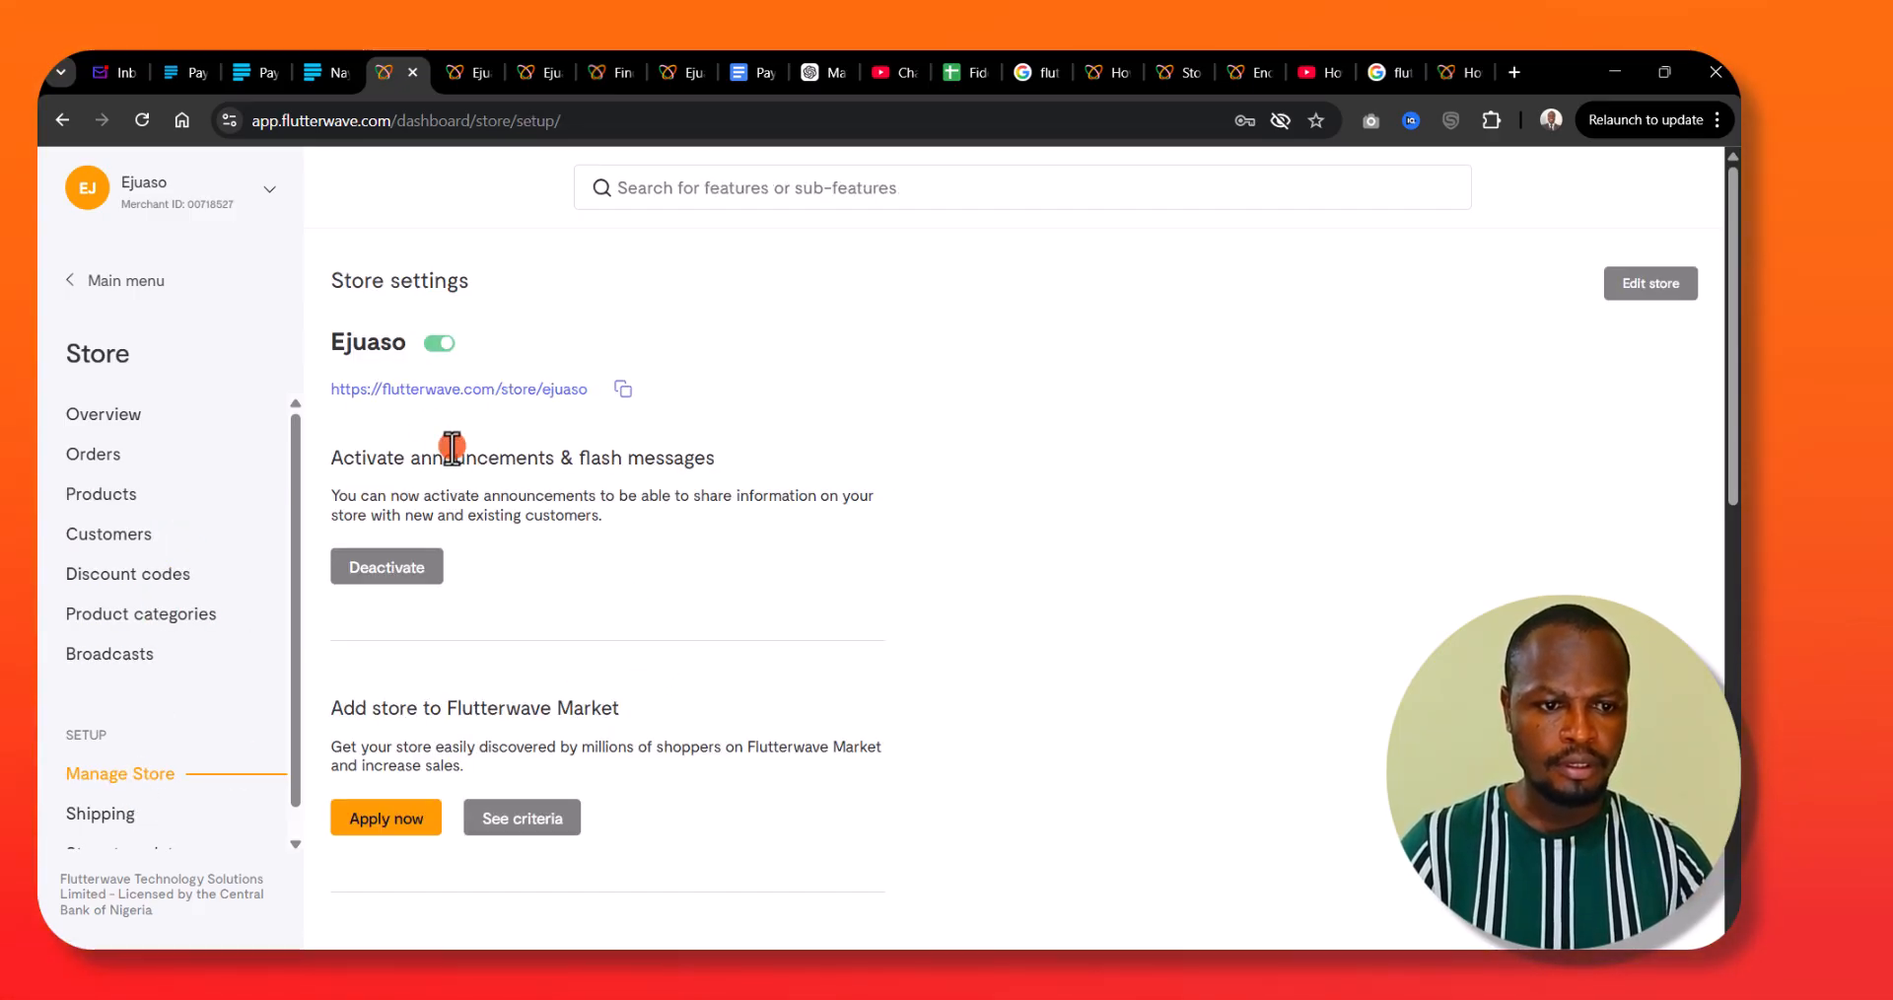
left_click(439, 354)
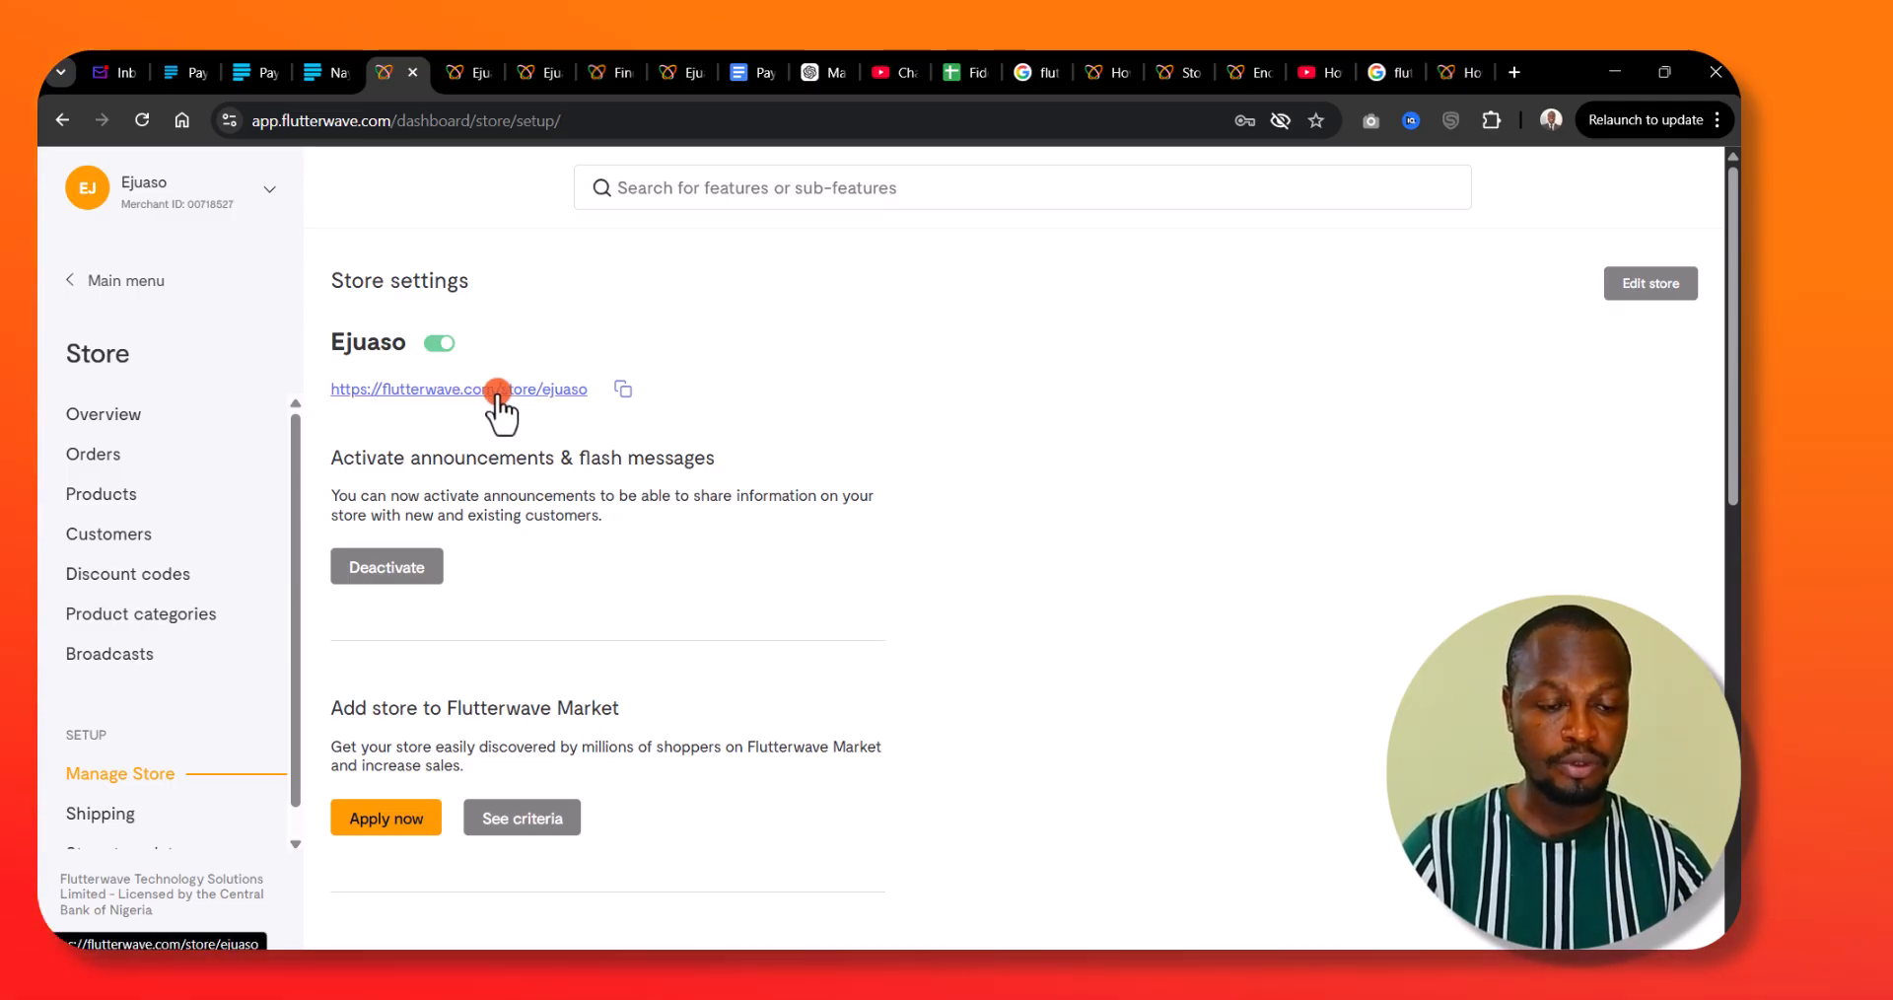
scroll(572, 453, "down", 3)
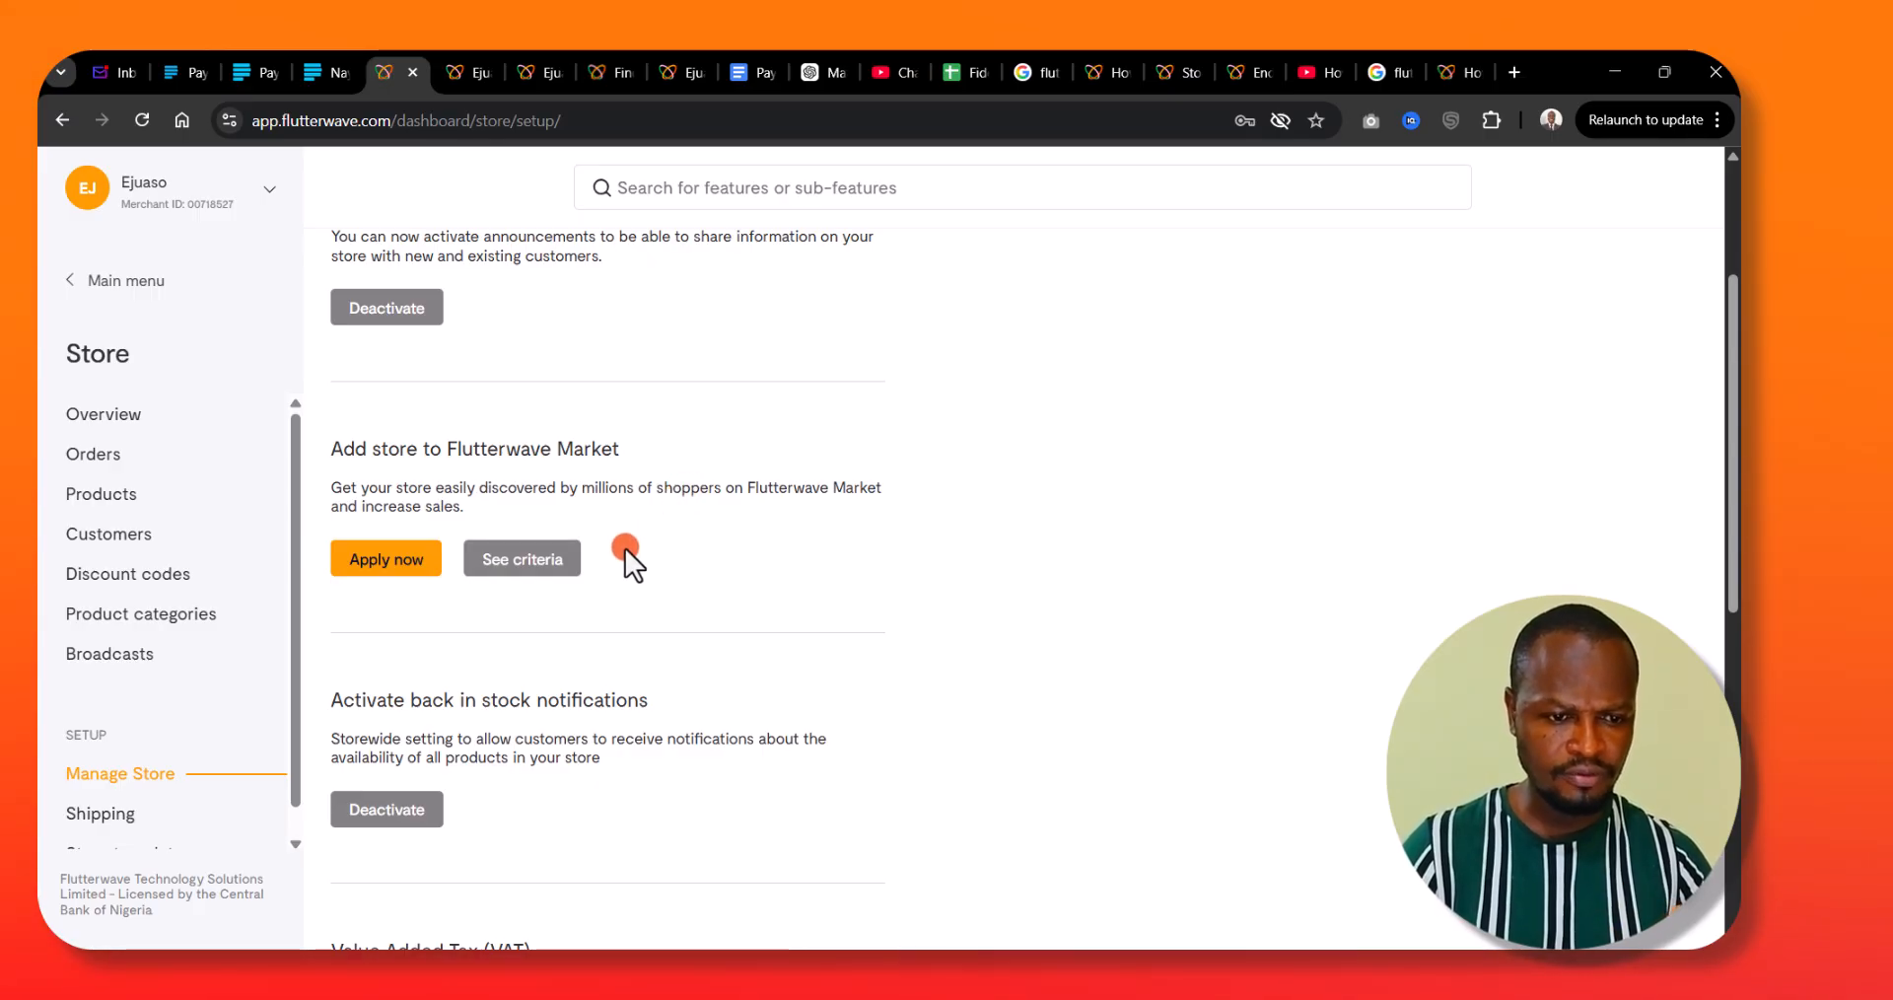
scroll(615, 558, "up", 3)
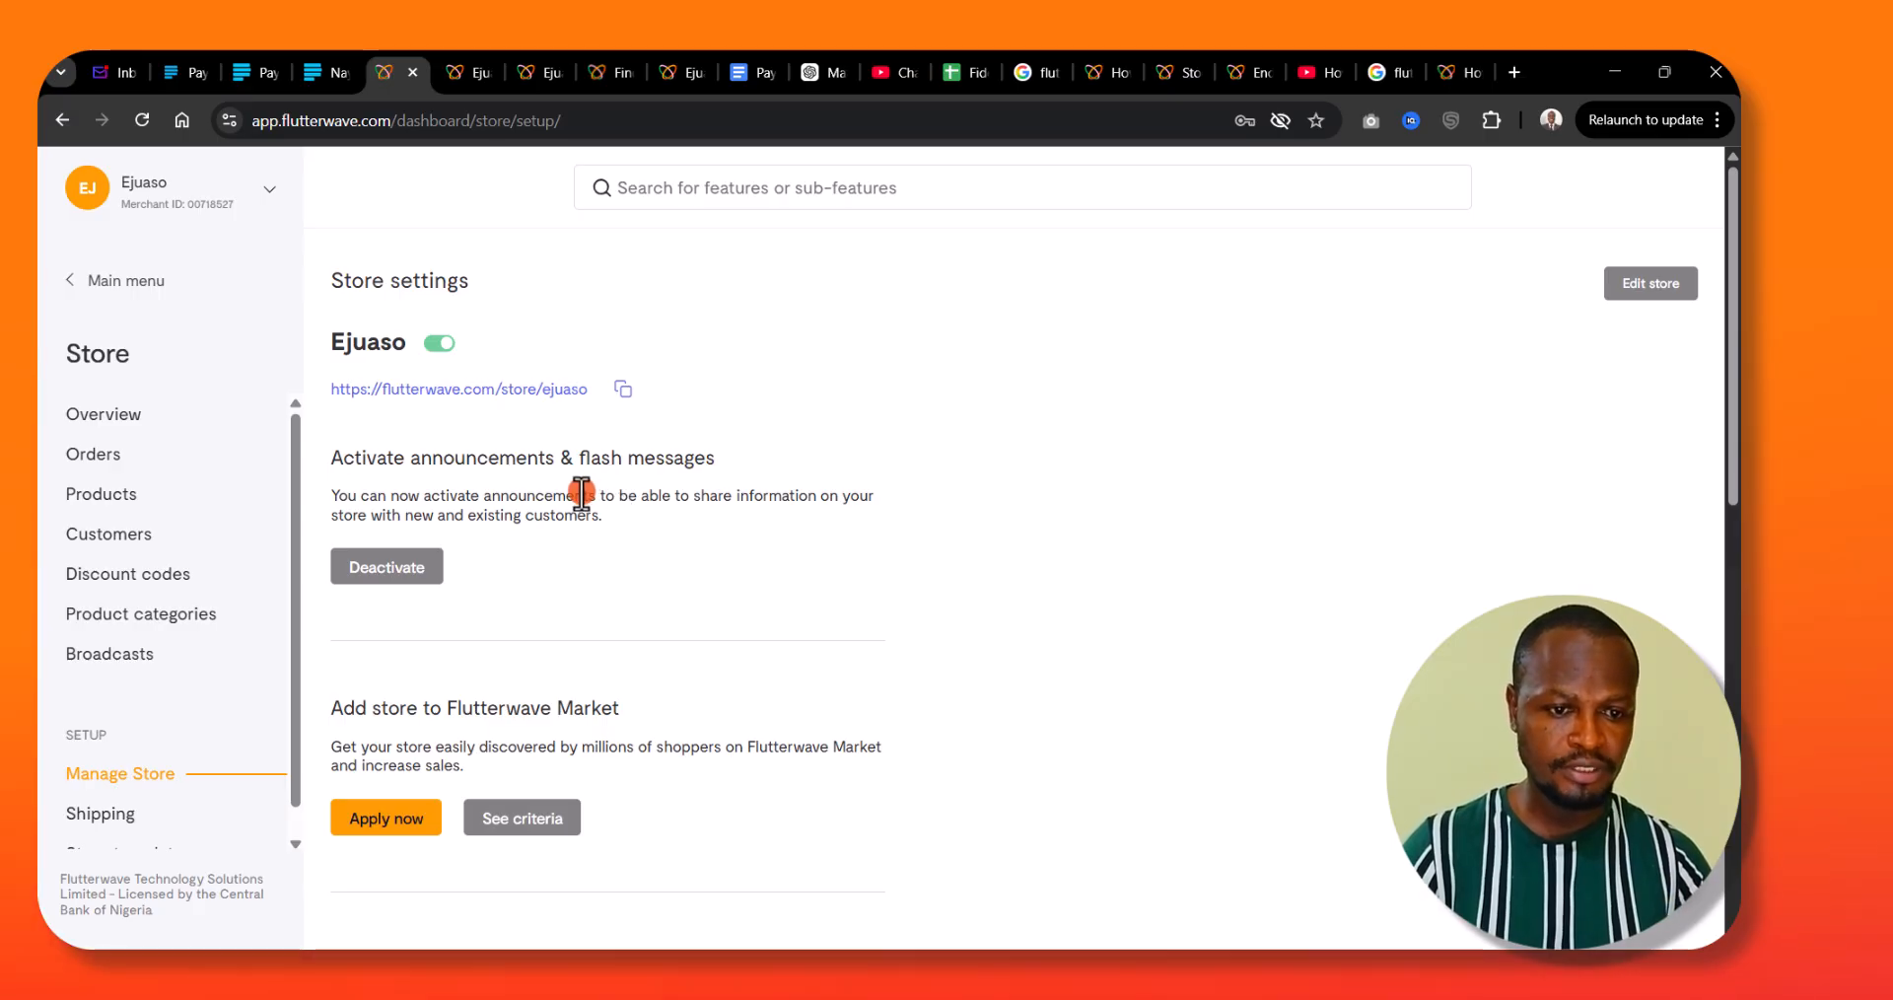
- Open the Ejuaso storefront again to check its announcement message, dismiss it and go back to the dashboard
left_click(511, 392)
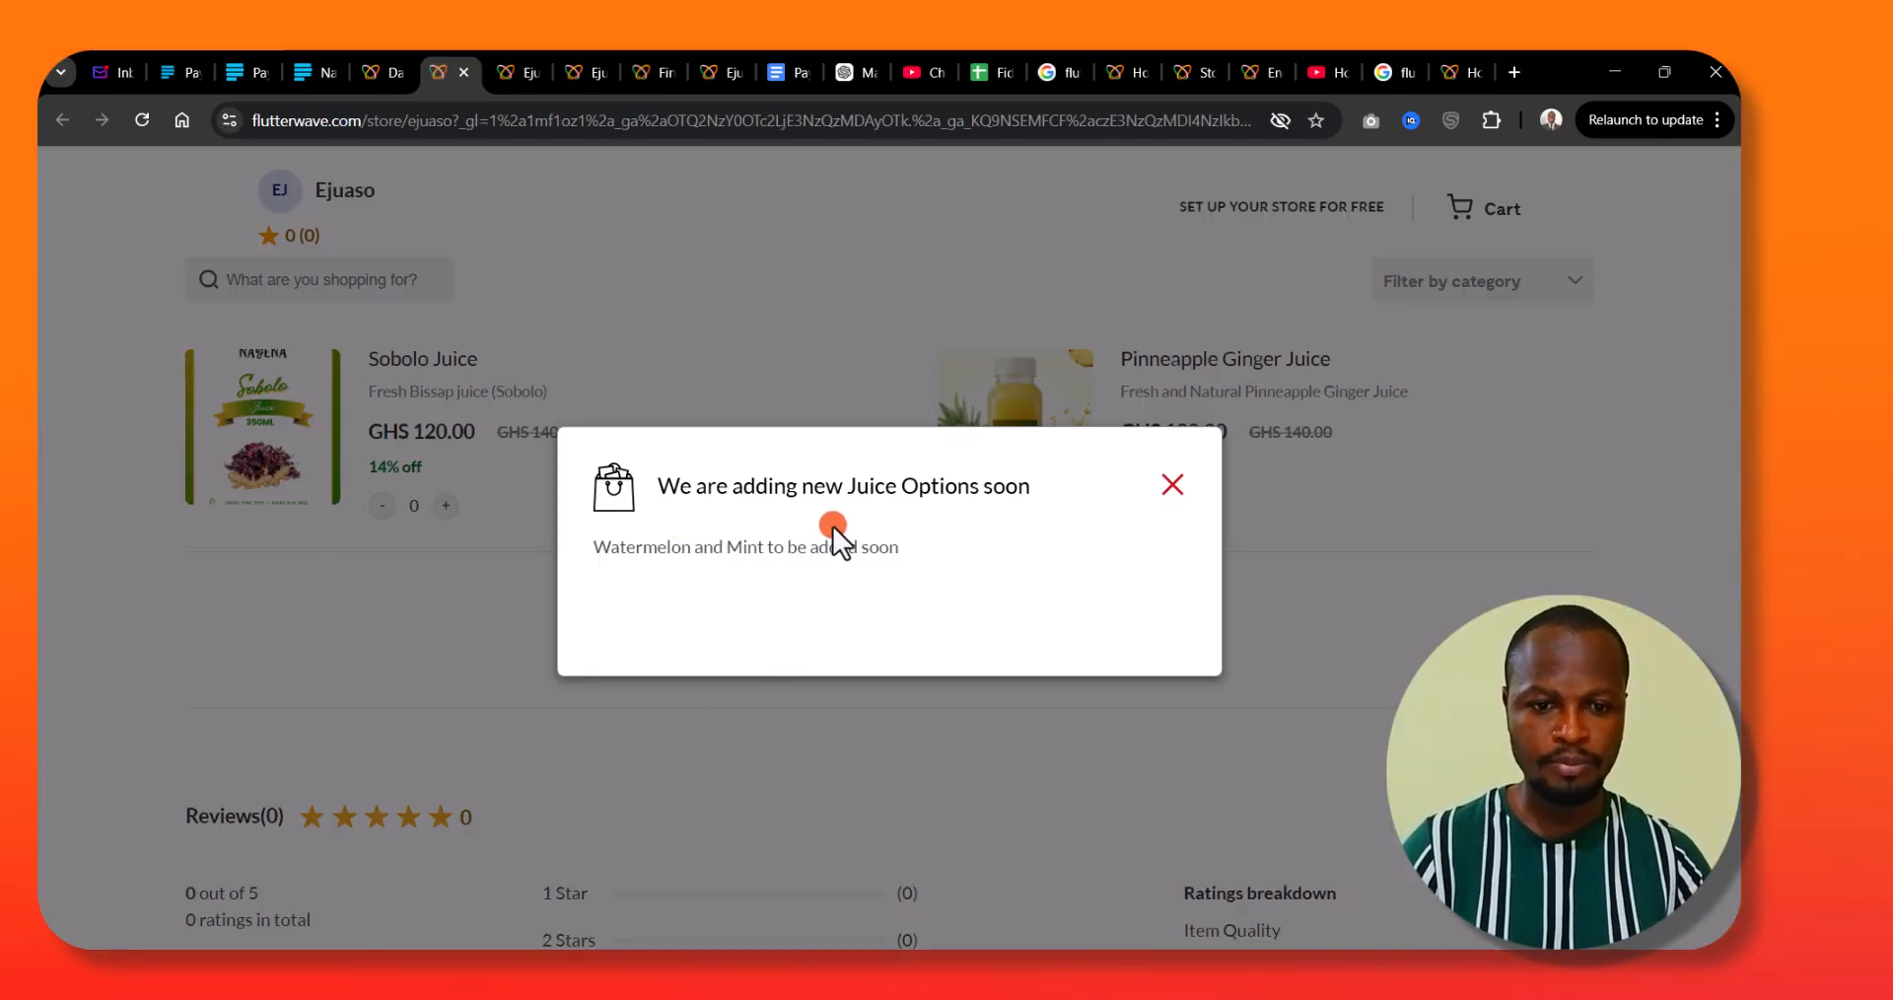
left_click(1170, 485)
left_click(382, 72)
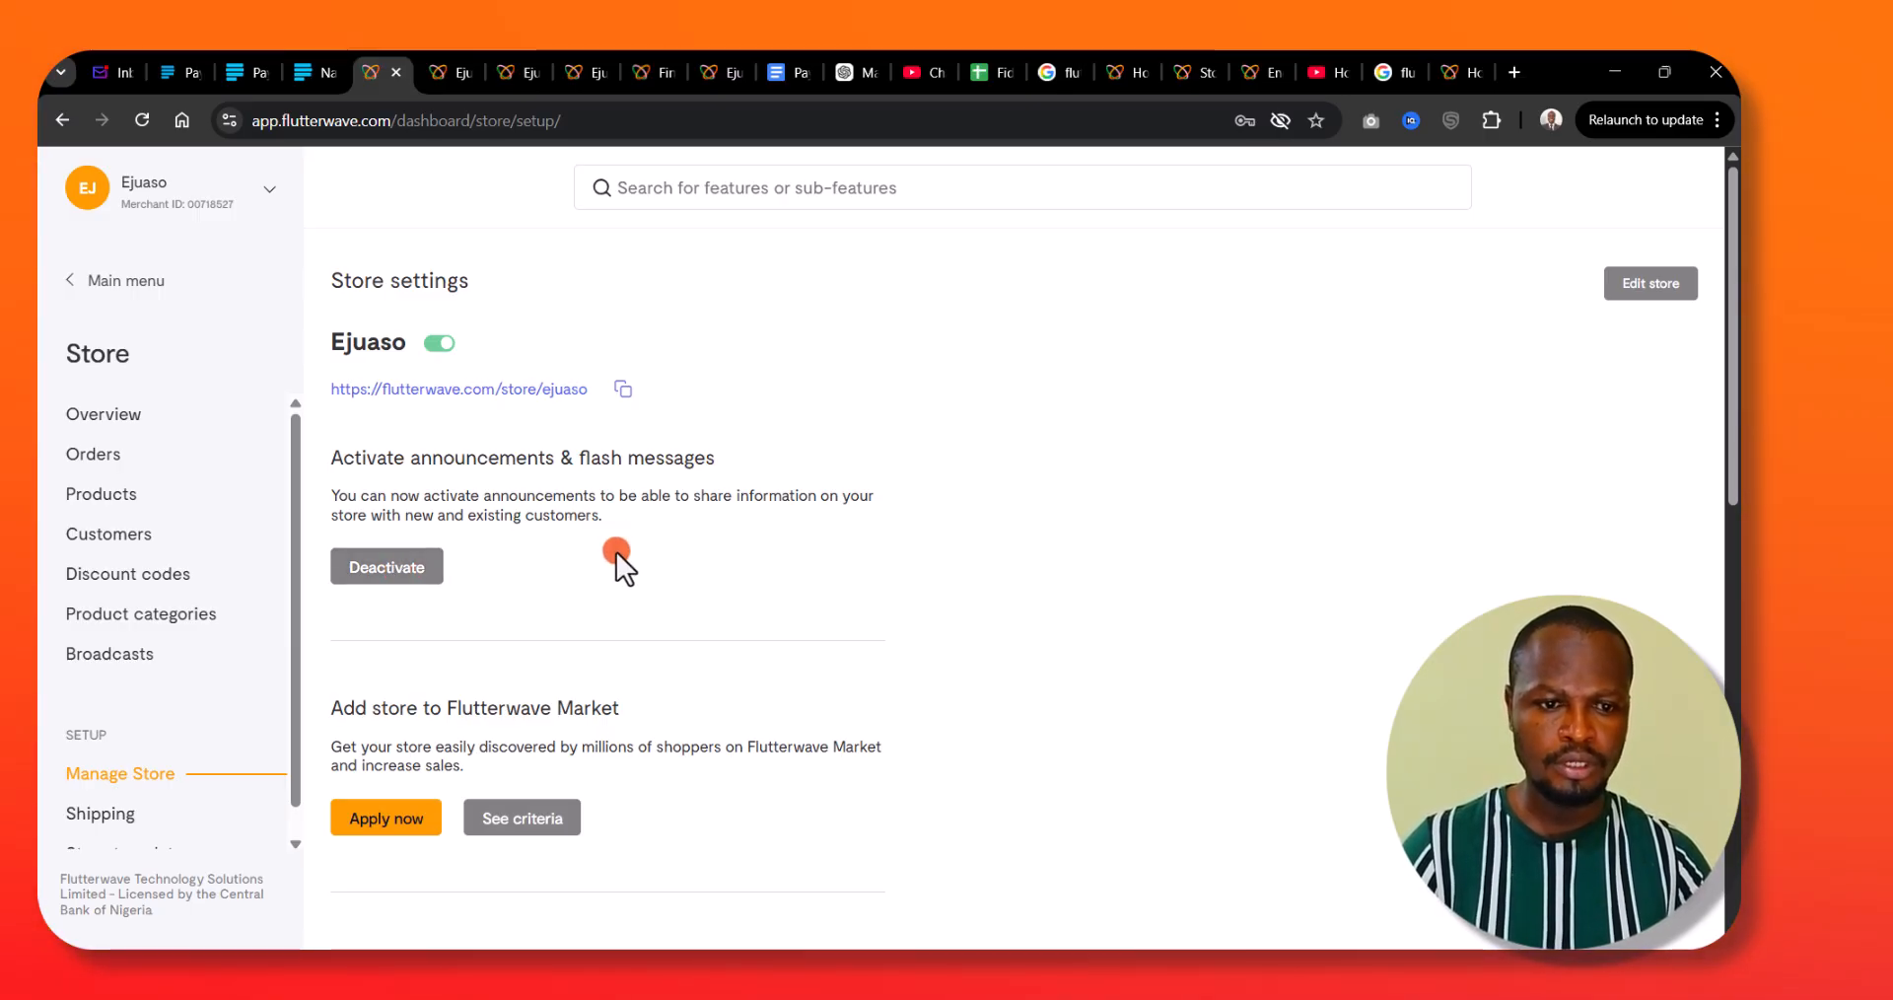
- Show the criteria for getting the store listed on Flutterwave Market
scroll(629, 594, "down", 3)
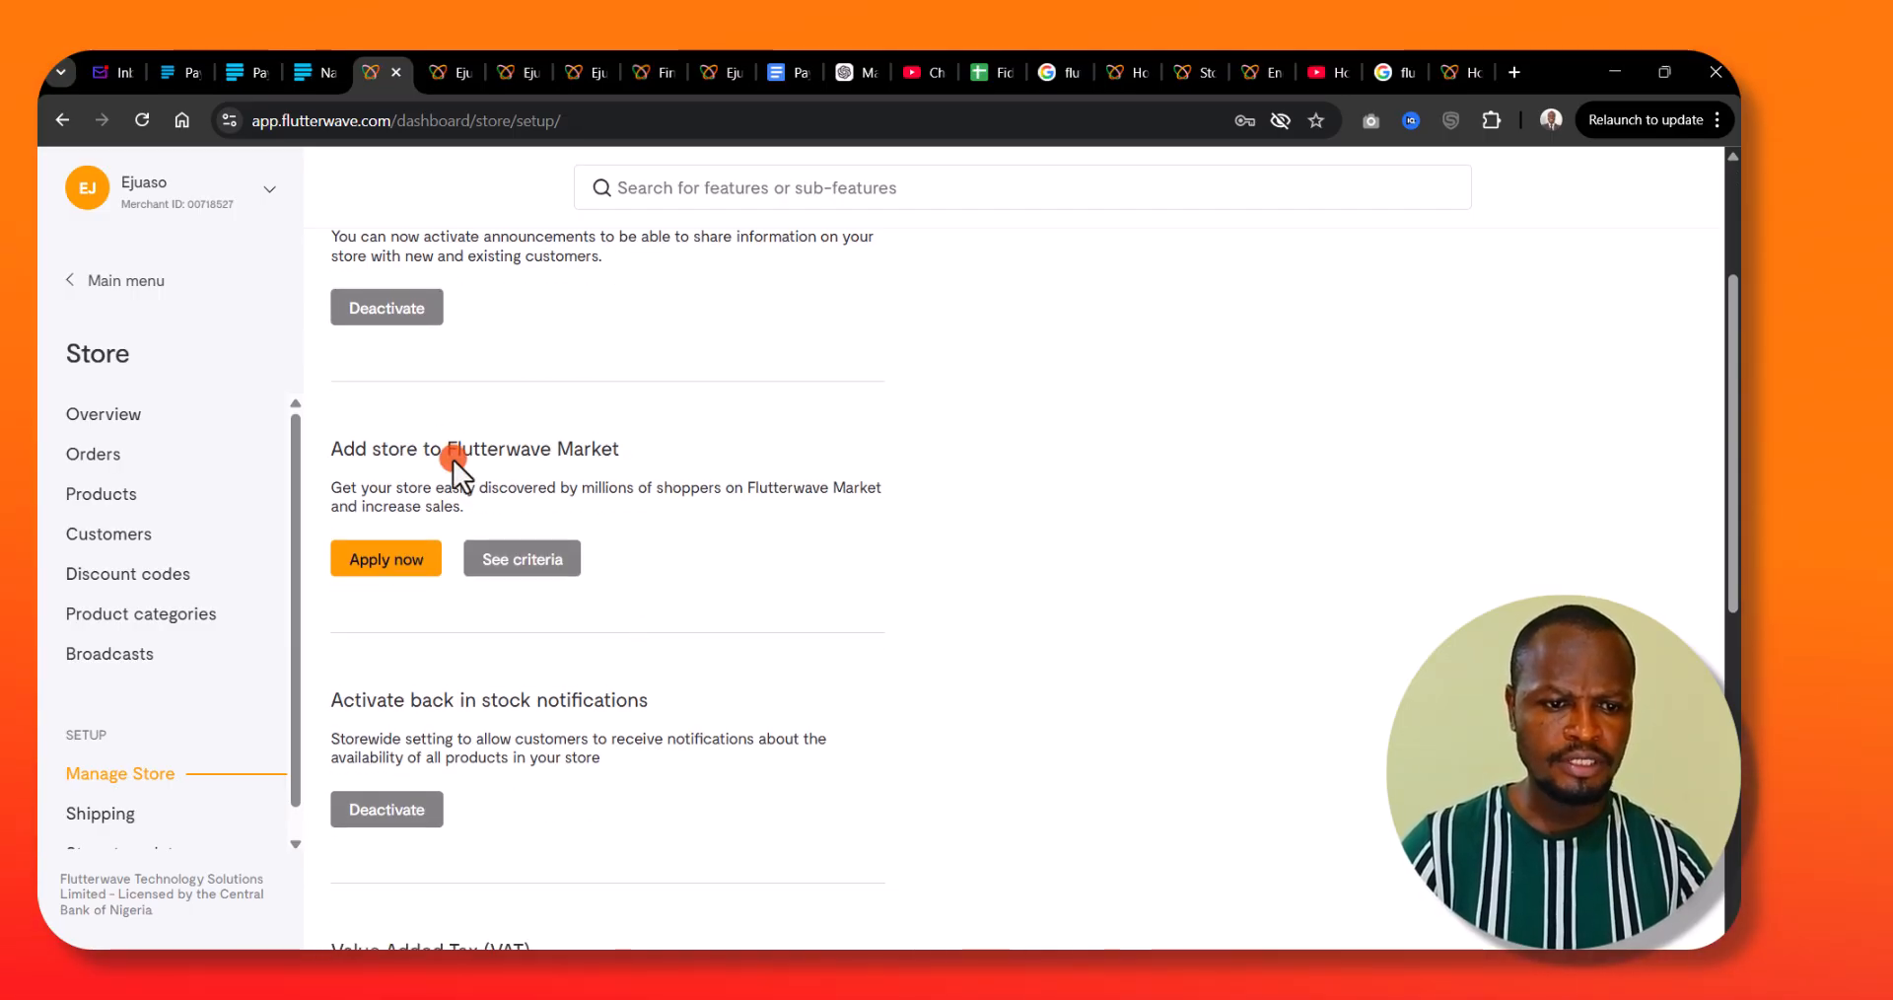
left_click_drag(451, 451, 630, 451)
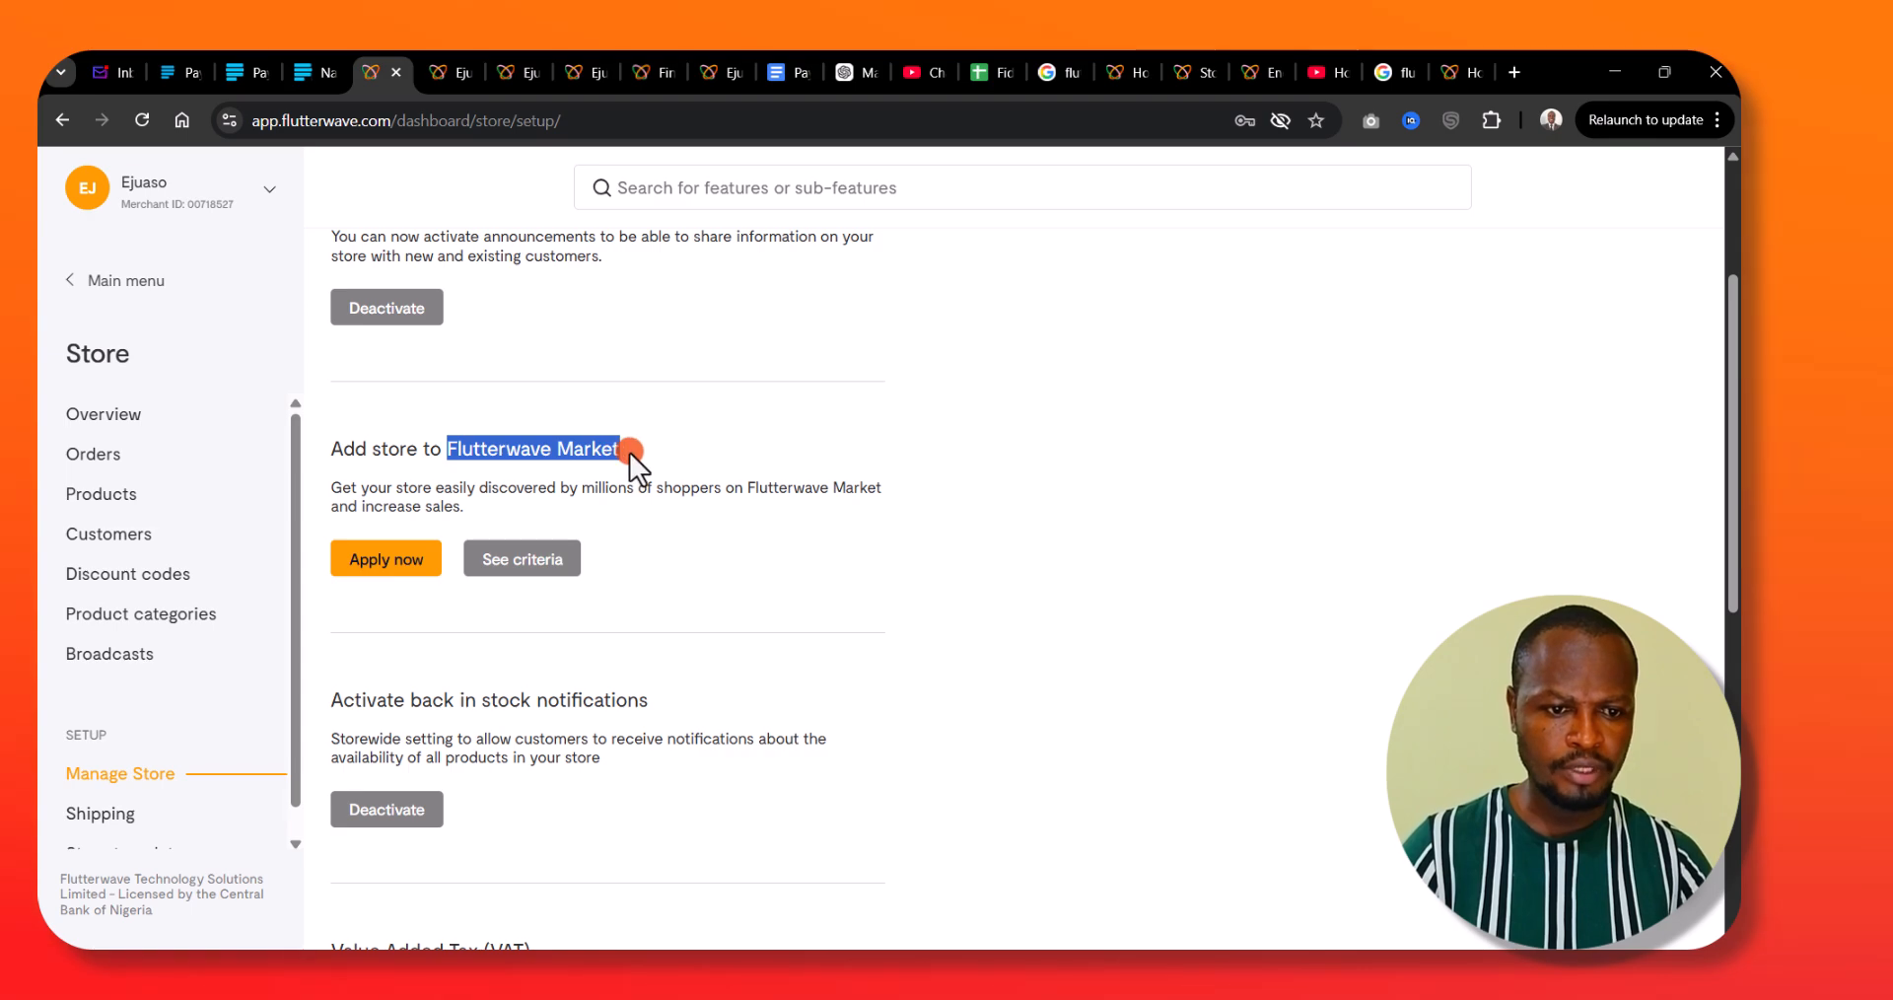
left_click(538, 562)
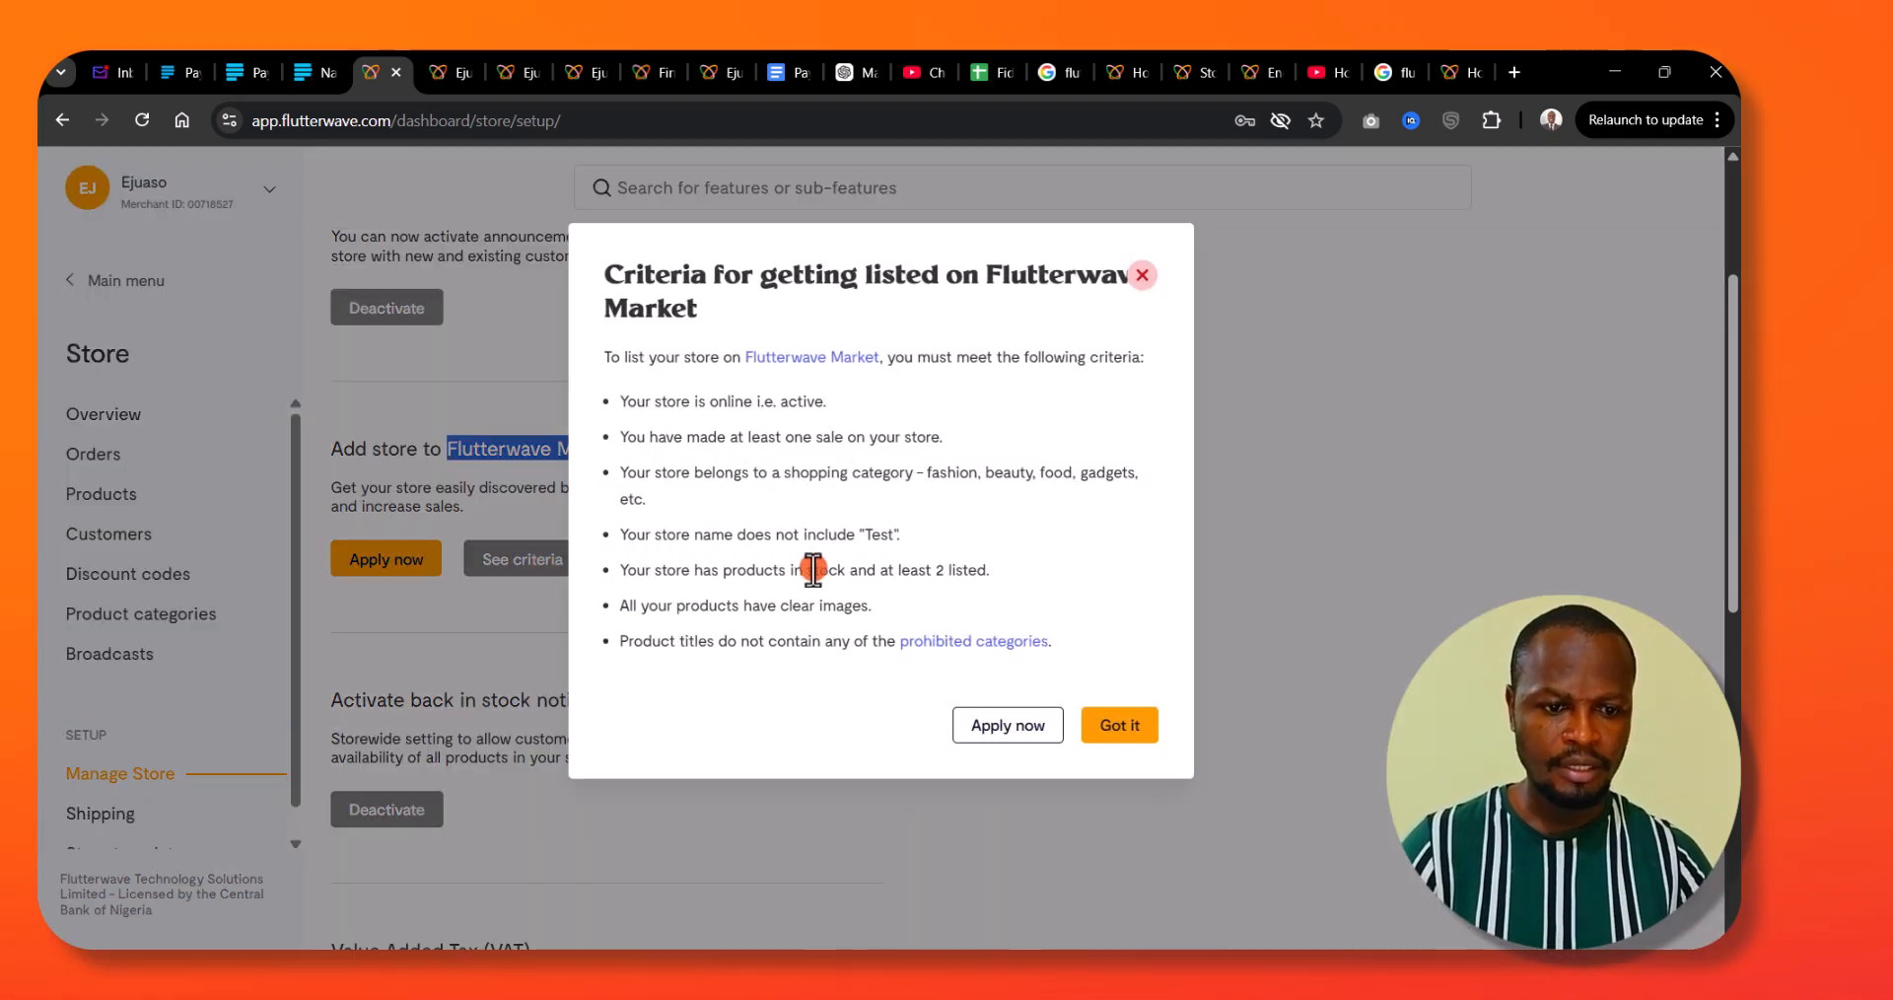
- Browse the Flutterwave Market homepage from the criteria's link, then return to the store settings and close the criteria
left_click(789, 358)
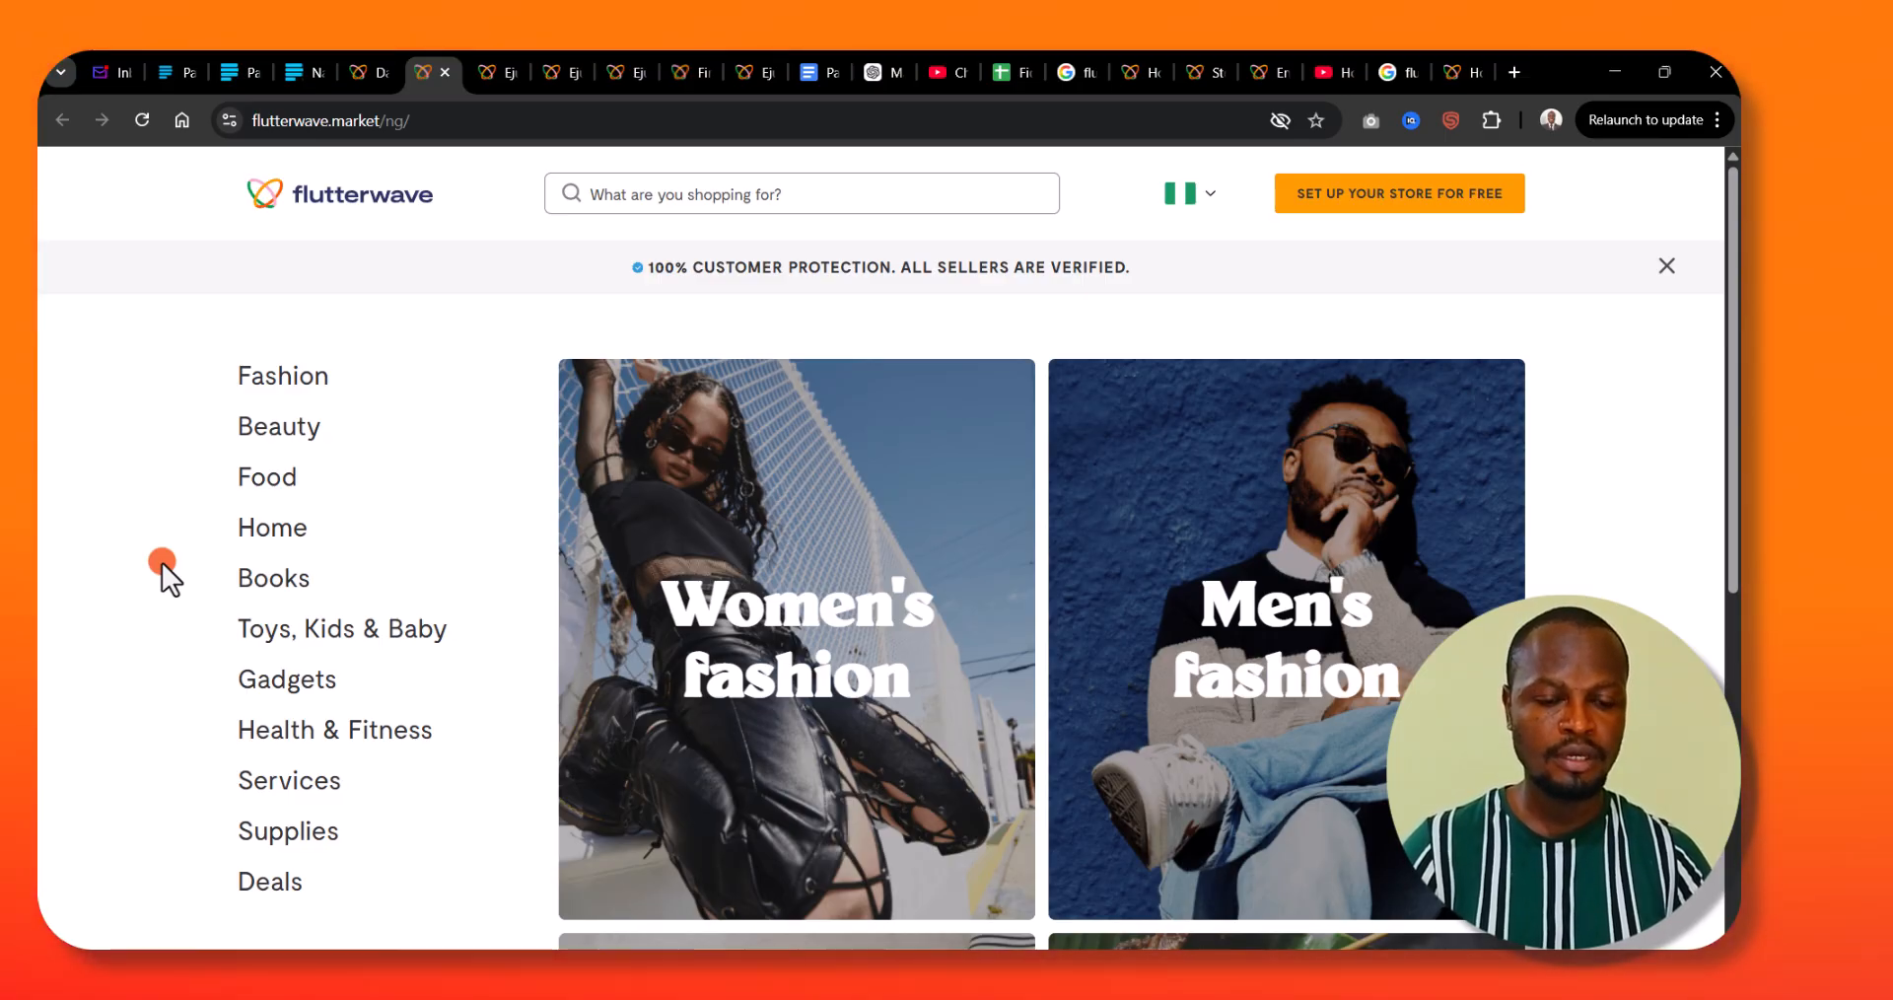
scroll(201, 577, "down", 5)
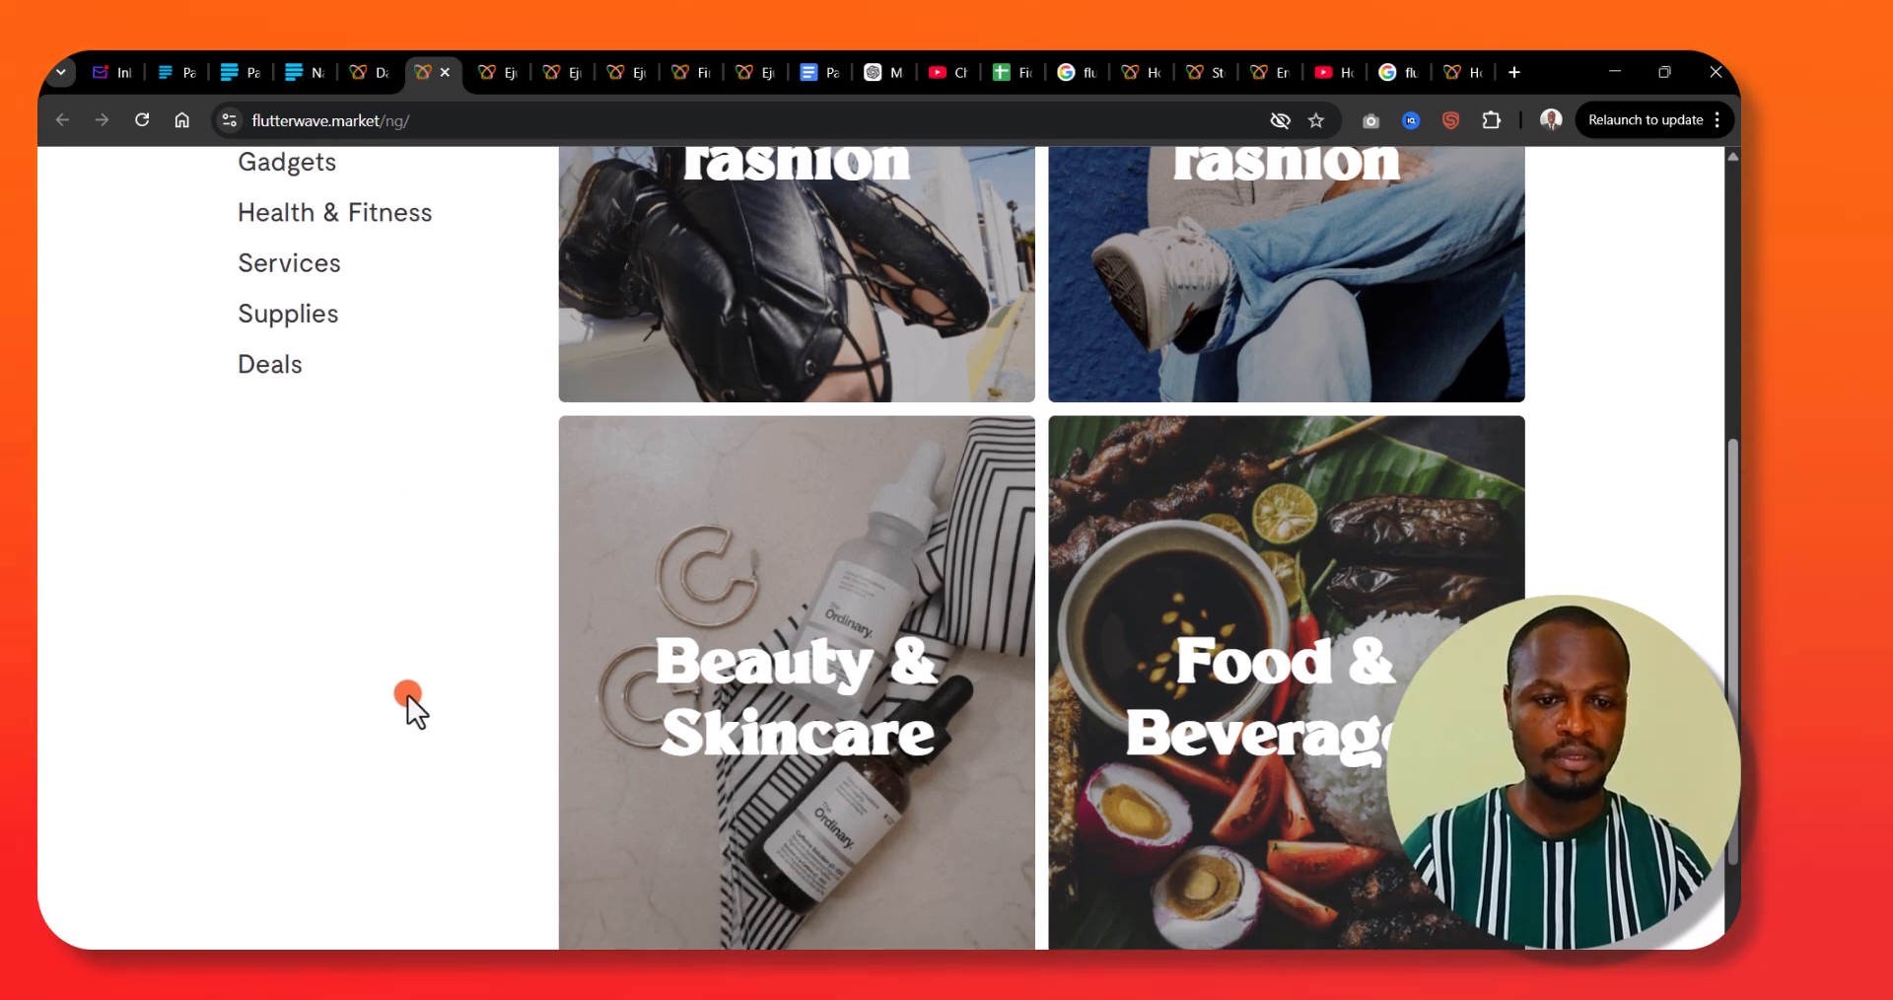
scroll(471, 654, "up", 5)
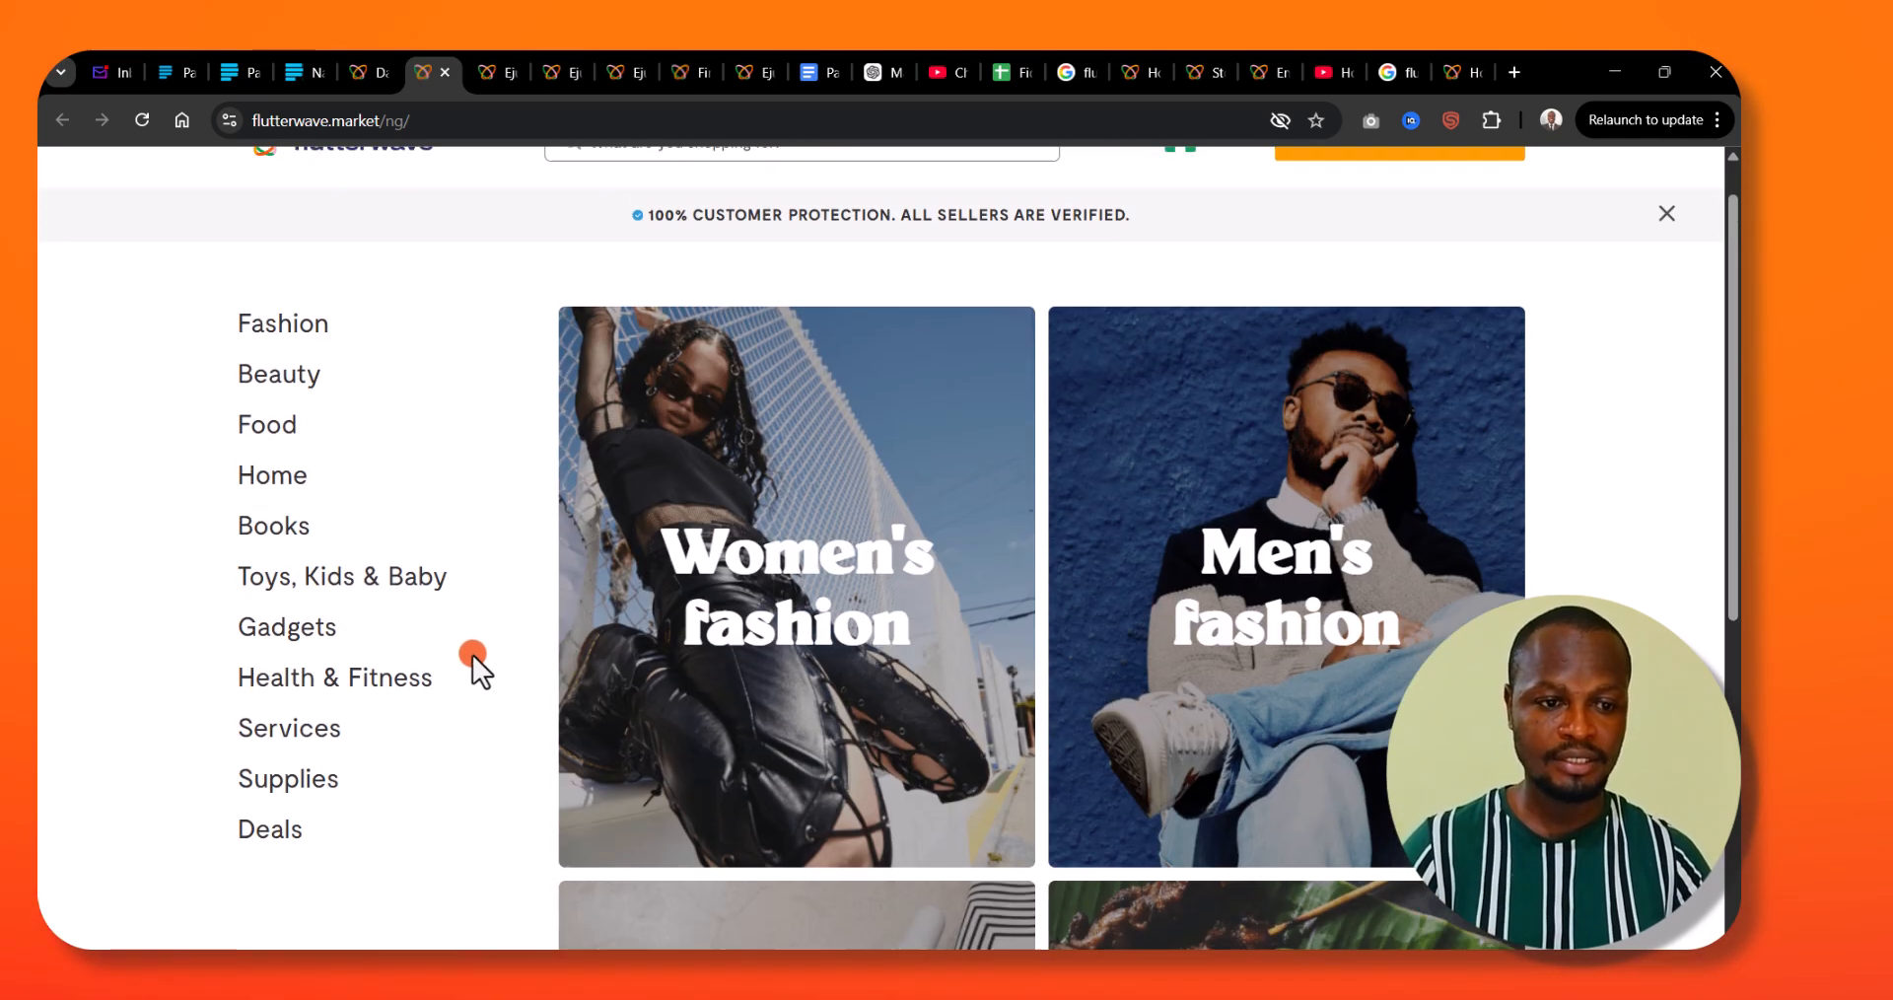
mouse_move(381, 389)
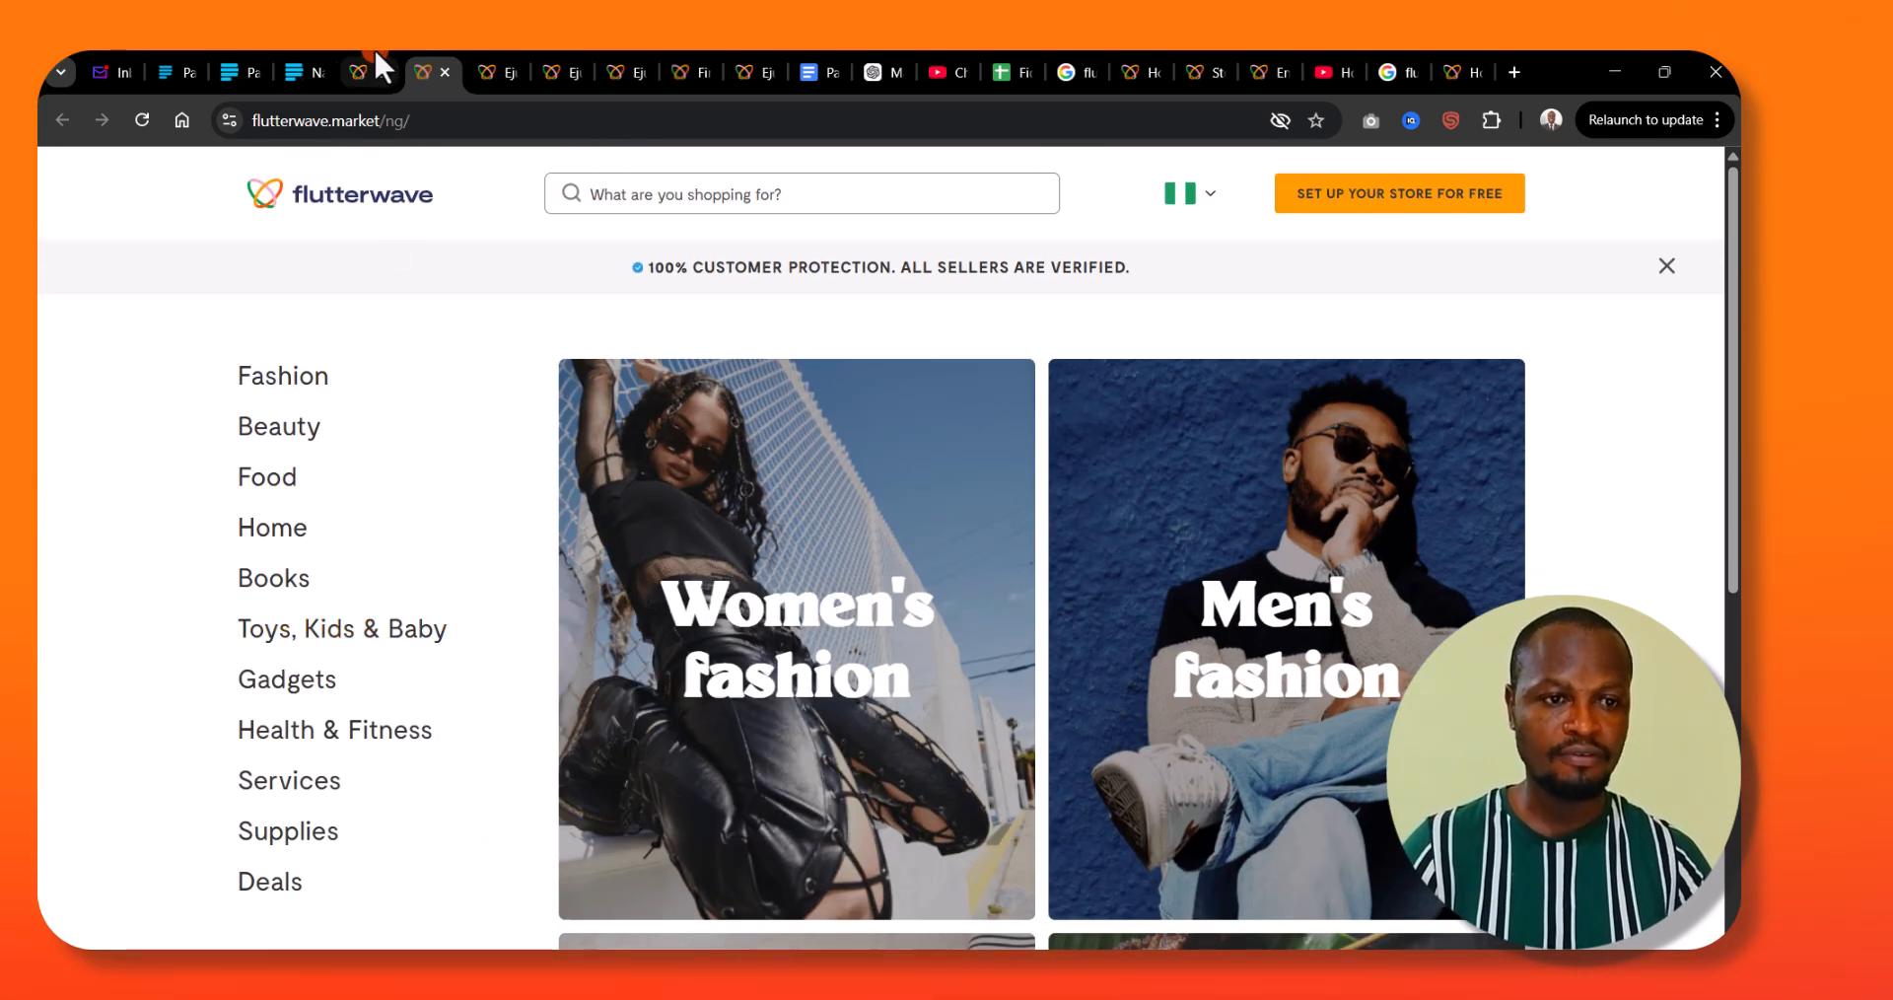
left_click(375, 71)
left_click(1376, 570)
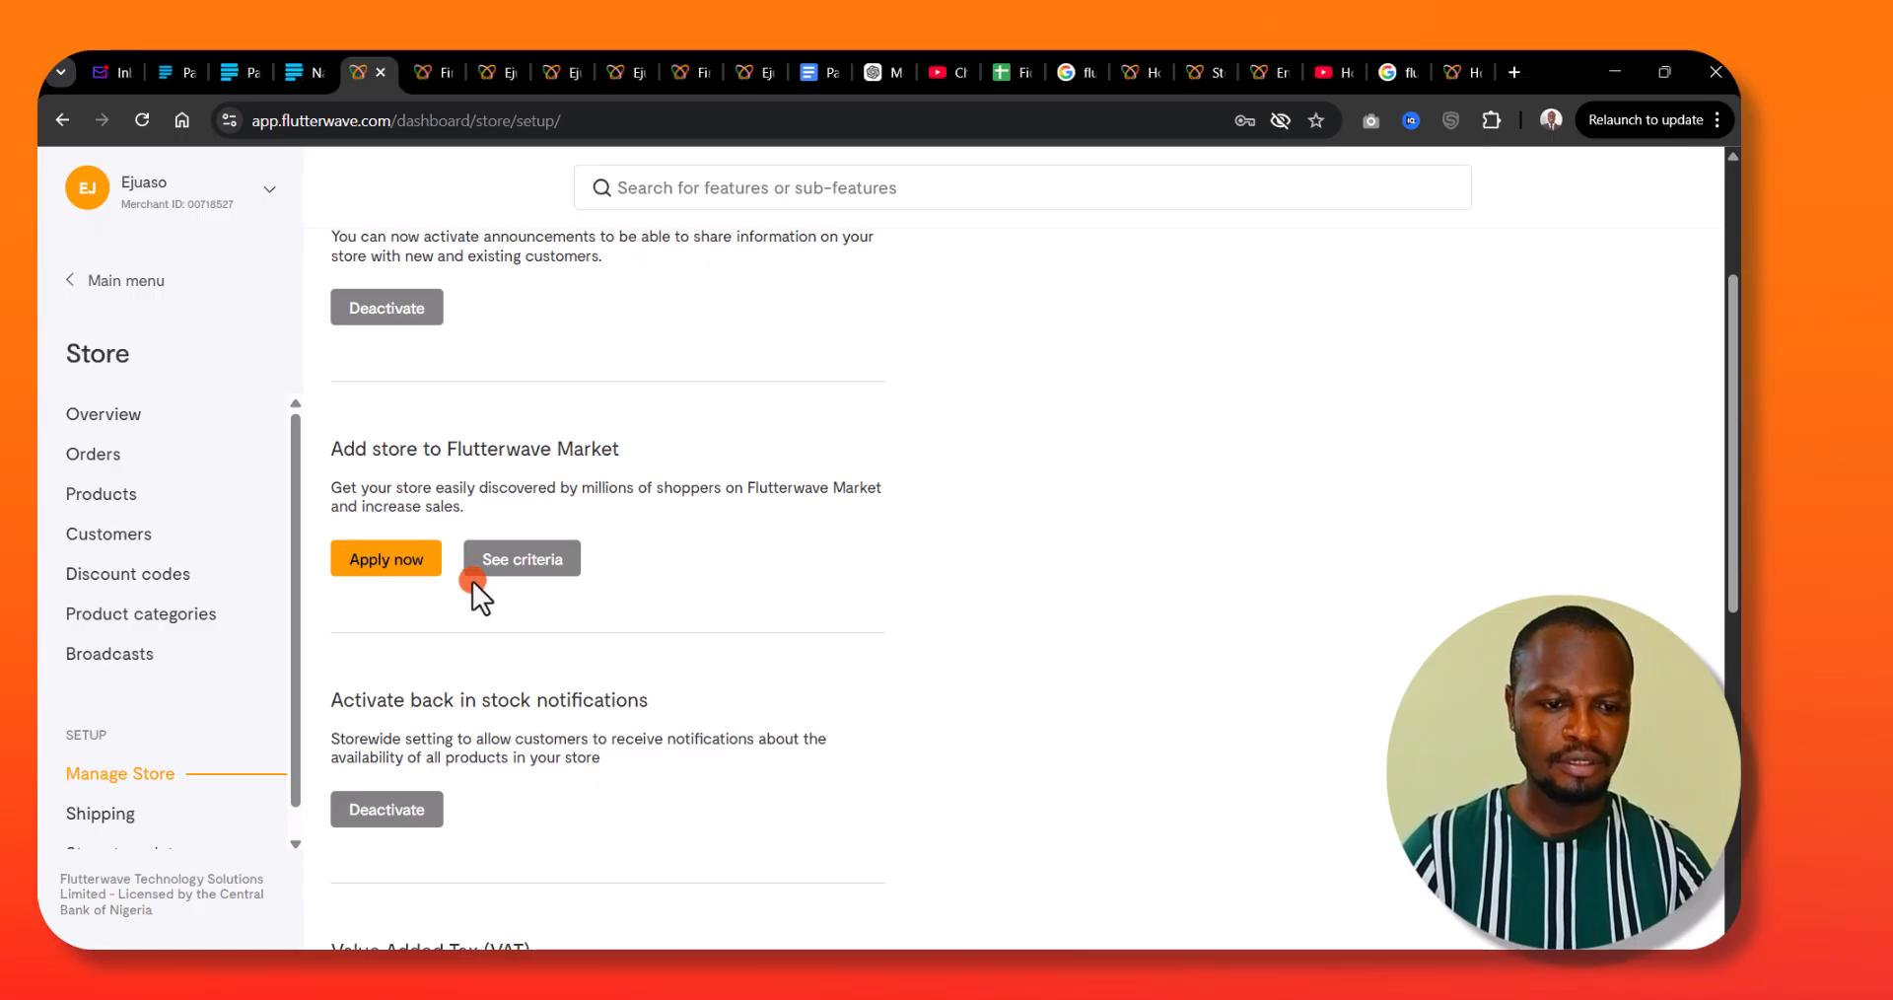
- Review the back-in-stock notification, Value Added Tax and cart wait period options in the store settings
scroll(1245, 633, "down", 3)
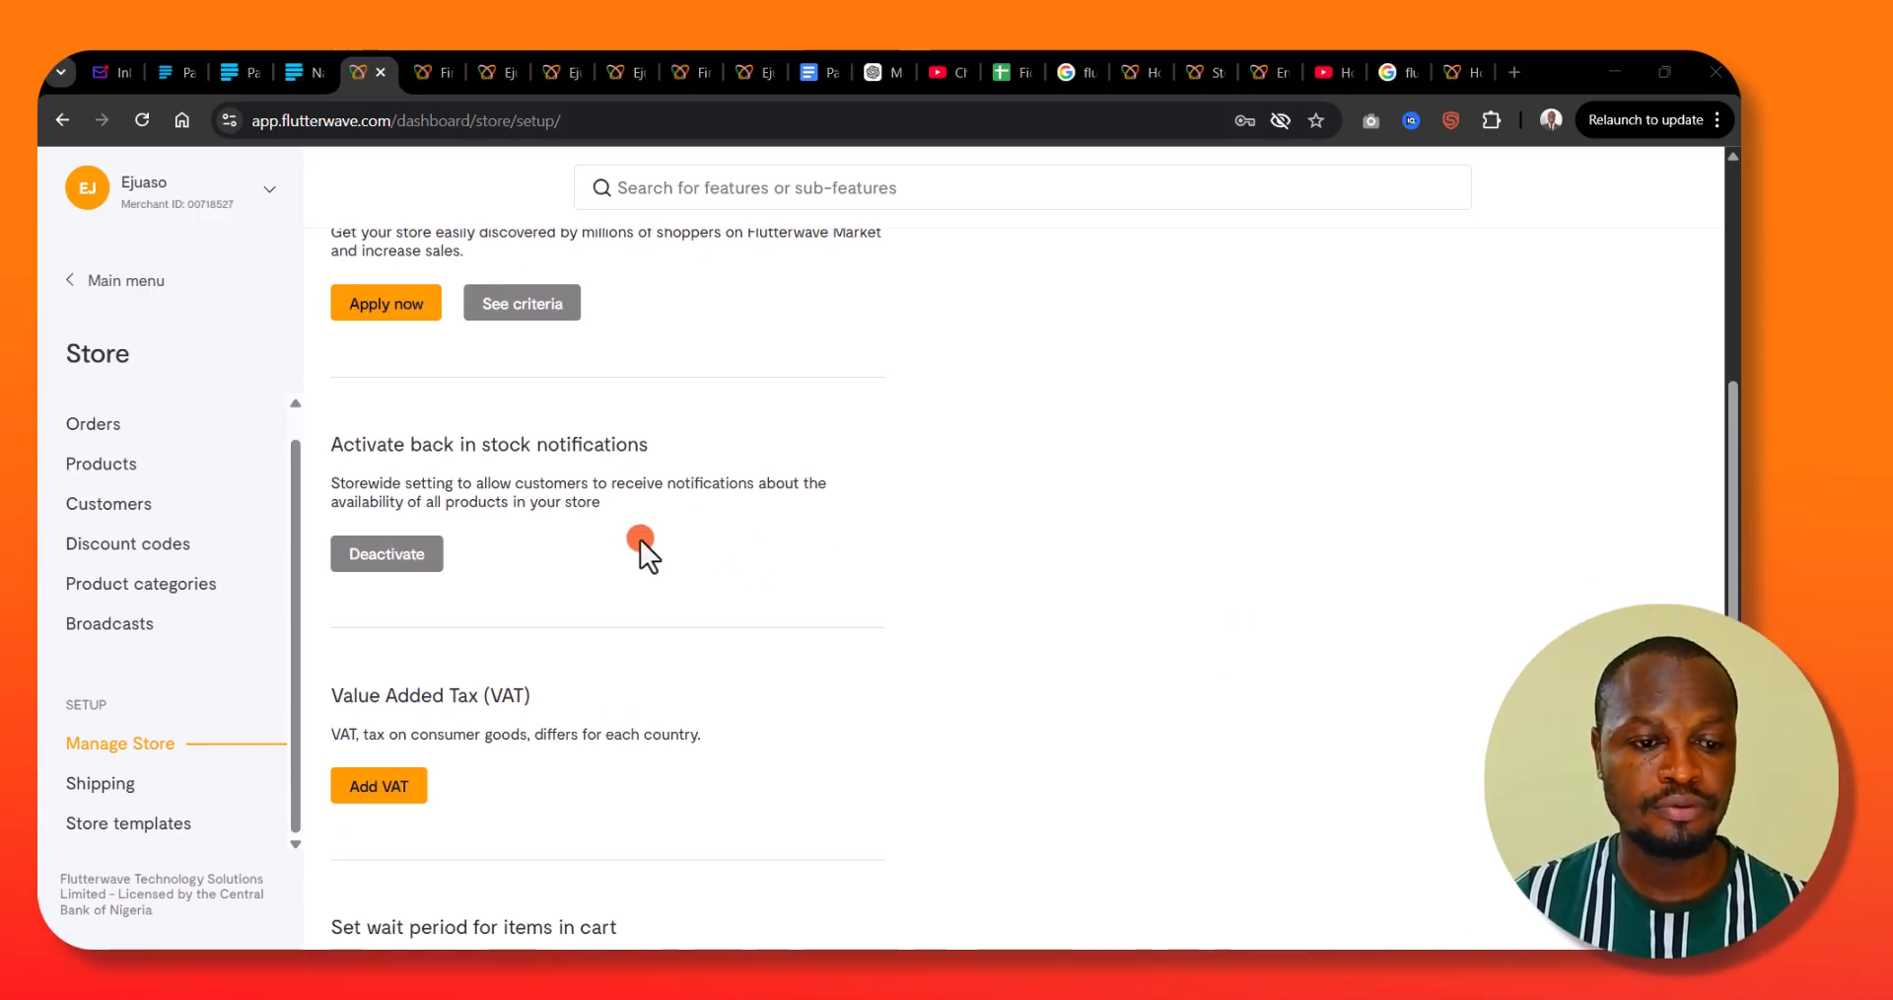
scroll(637, 522, "down", 3)
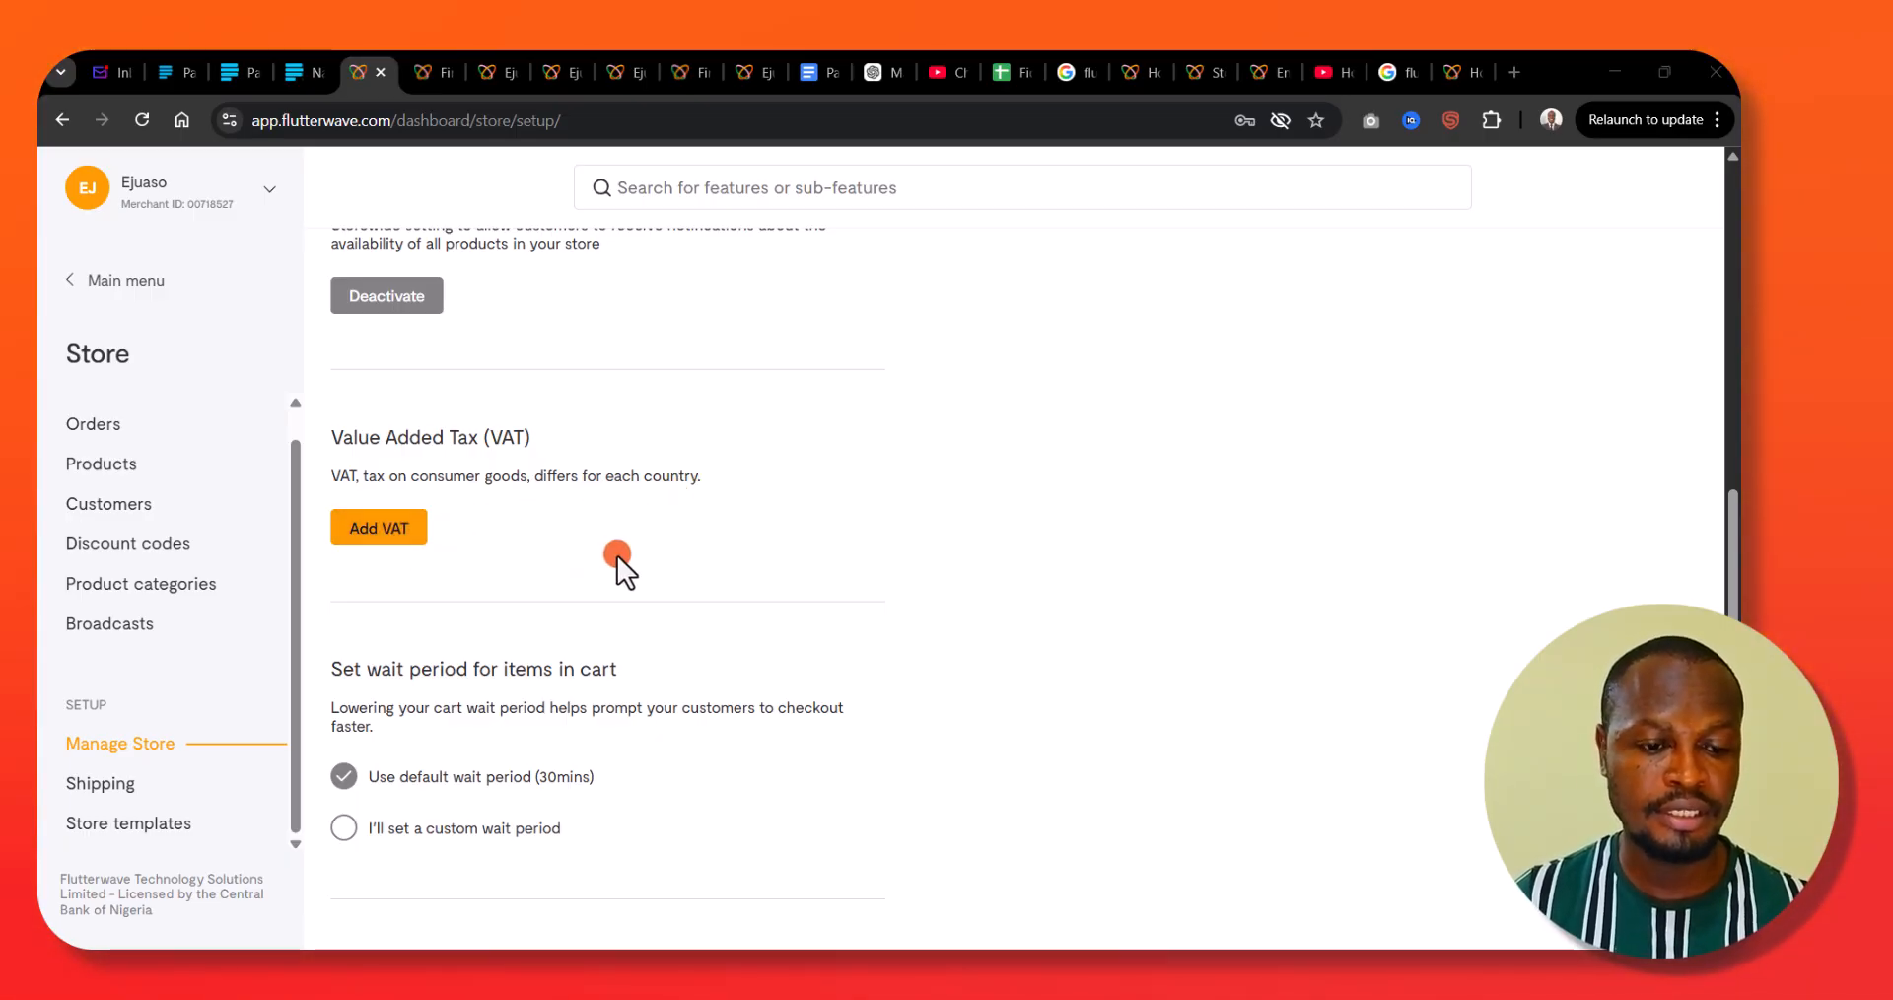
scroll(617, 554, "down", 2)
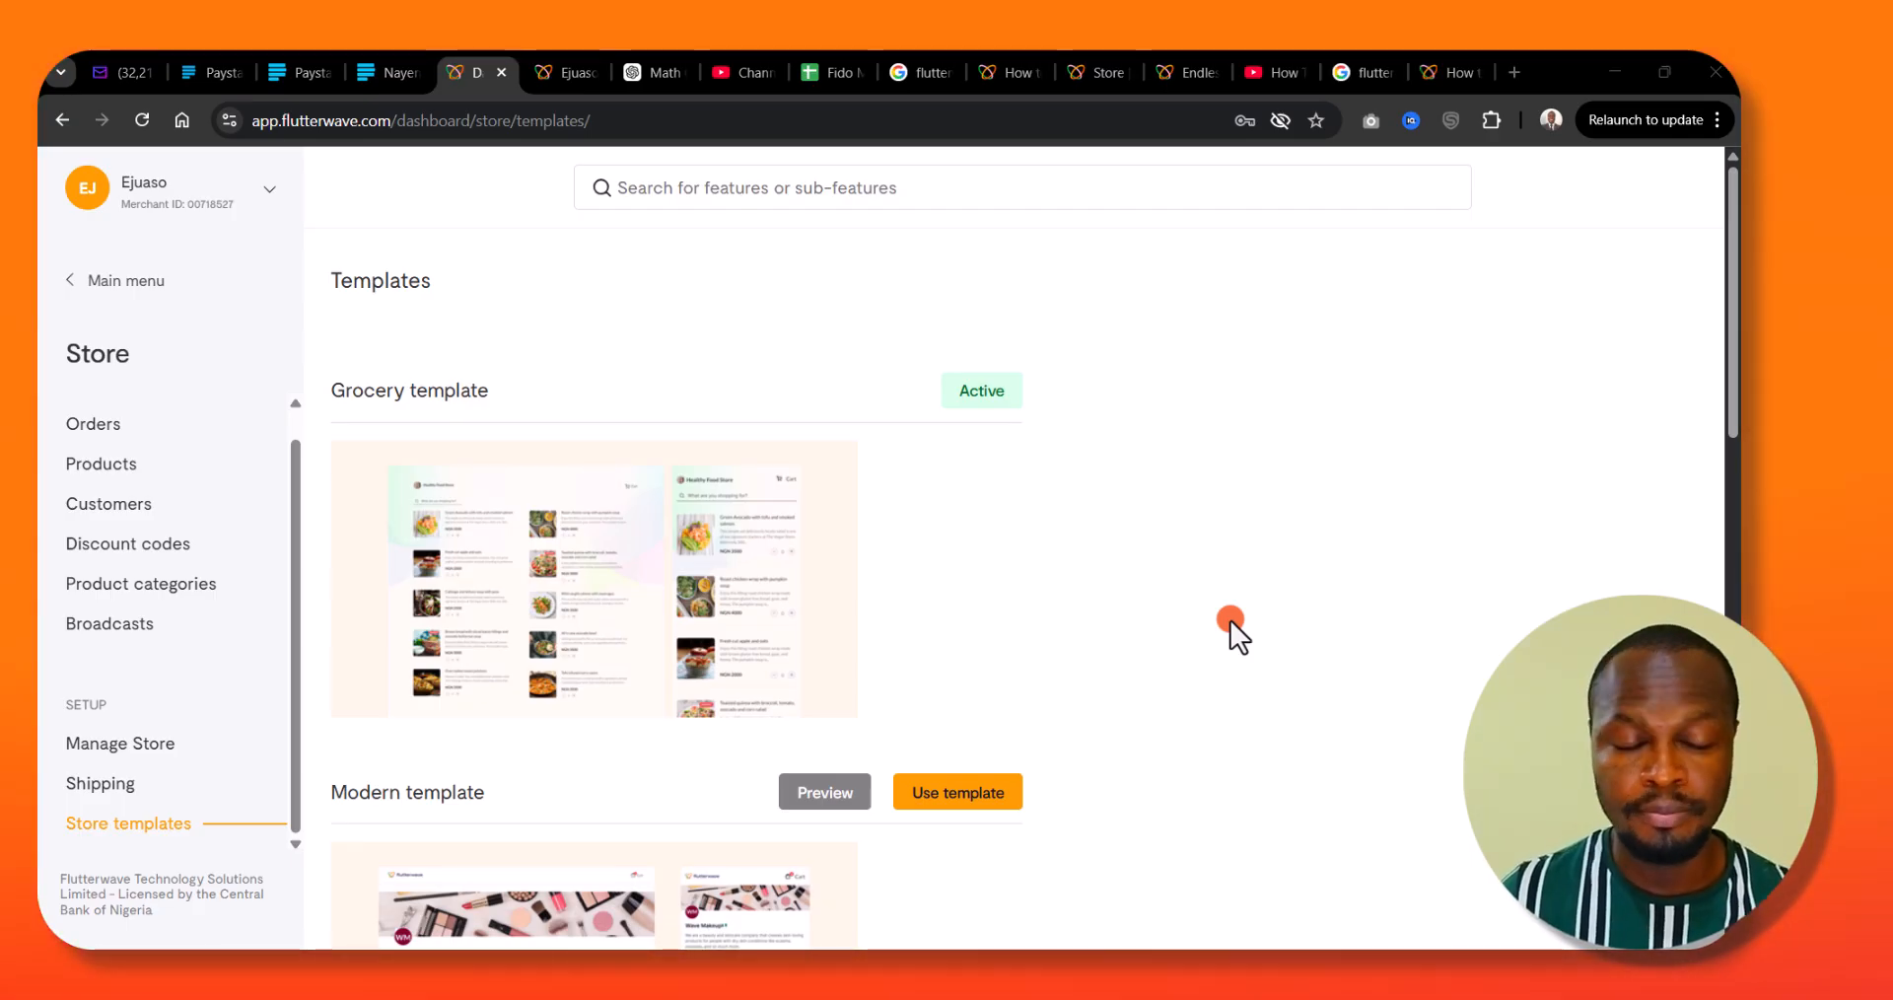
- Browse the available store templates, check how the Ejuaso storefront currently looks, and return to the templates
scroll(135, 680, "down", 8)
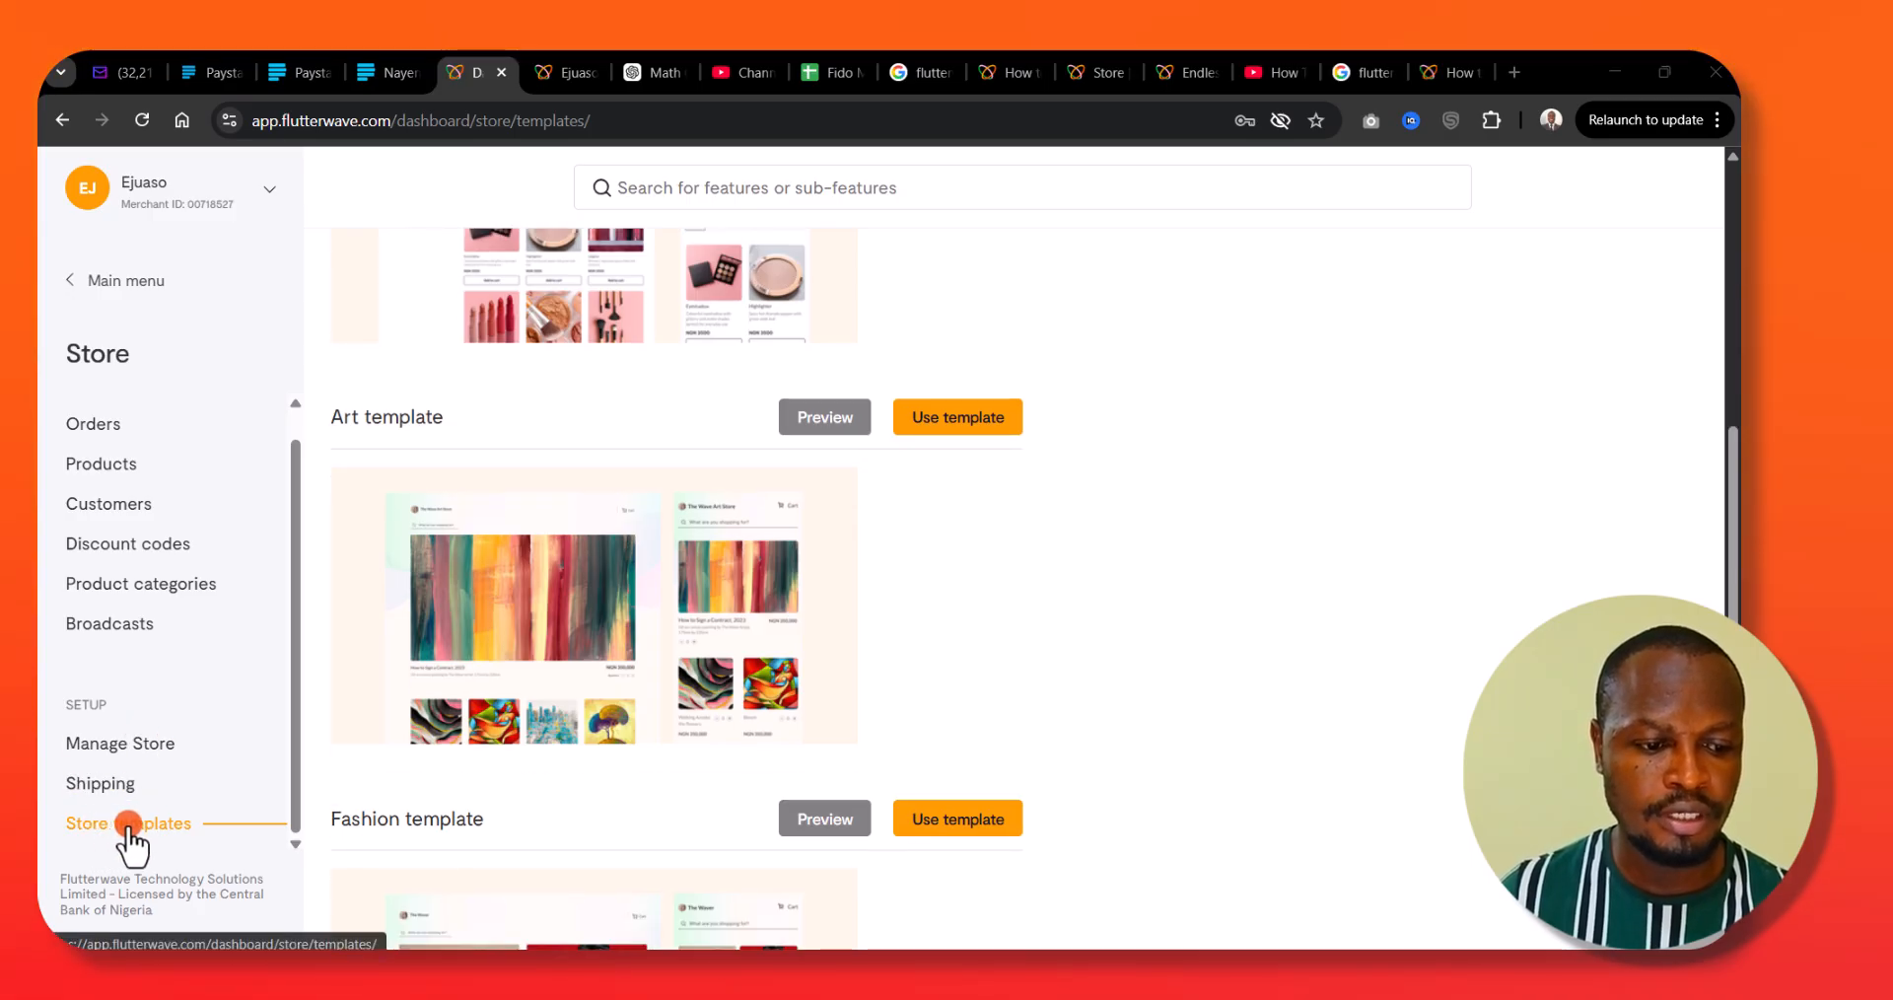
scroll(931, 729, "up", 10)
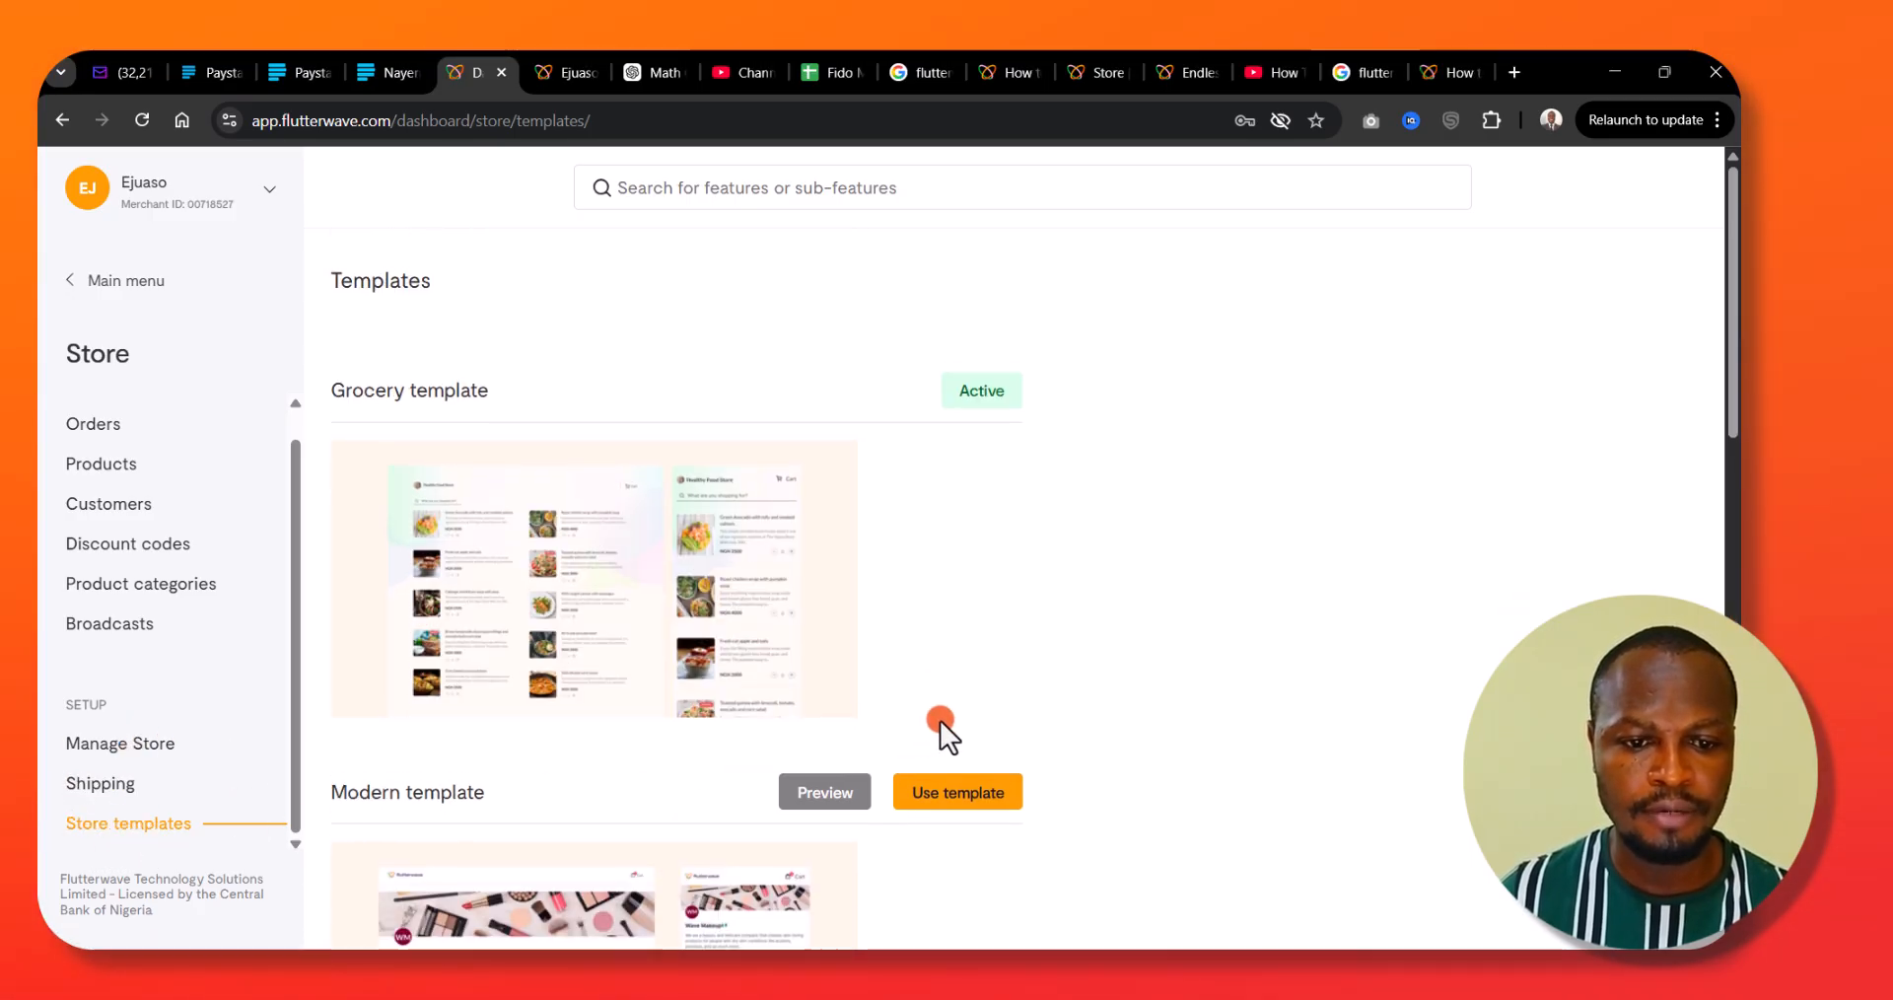
left_click(564, 71)
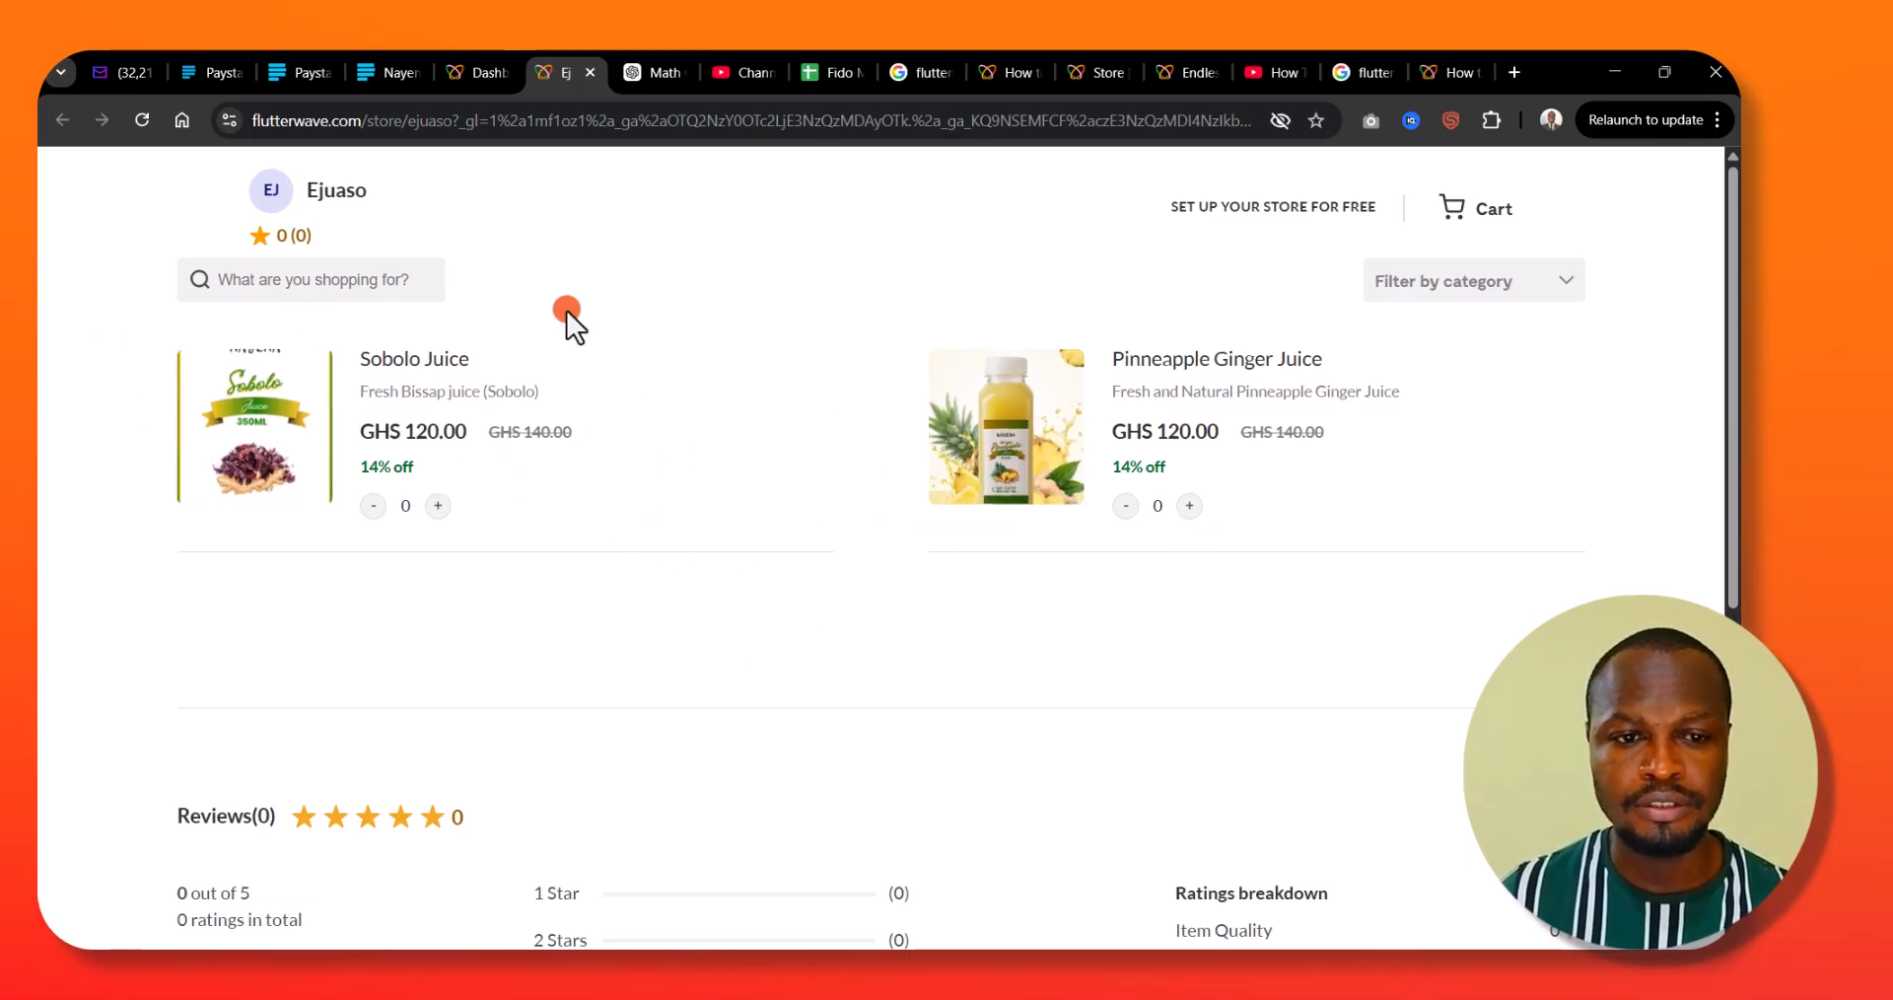
left_click(482, 71)
- Apply the Modern template to the Ejuaso store
scroll(1095, 596, "down", 8)
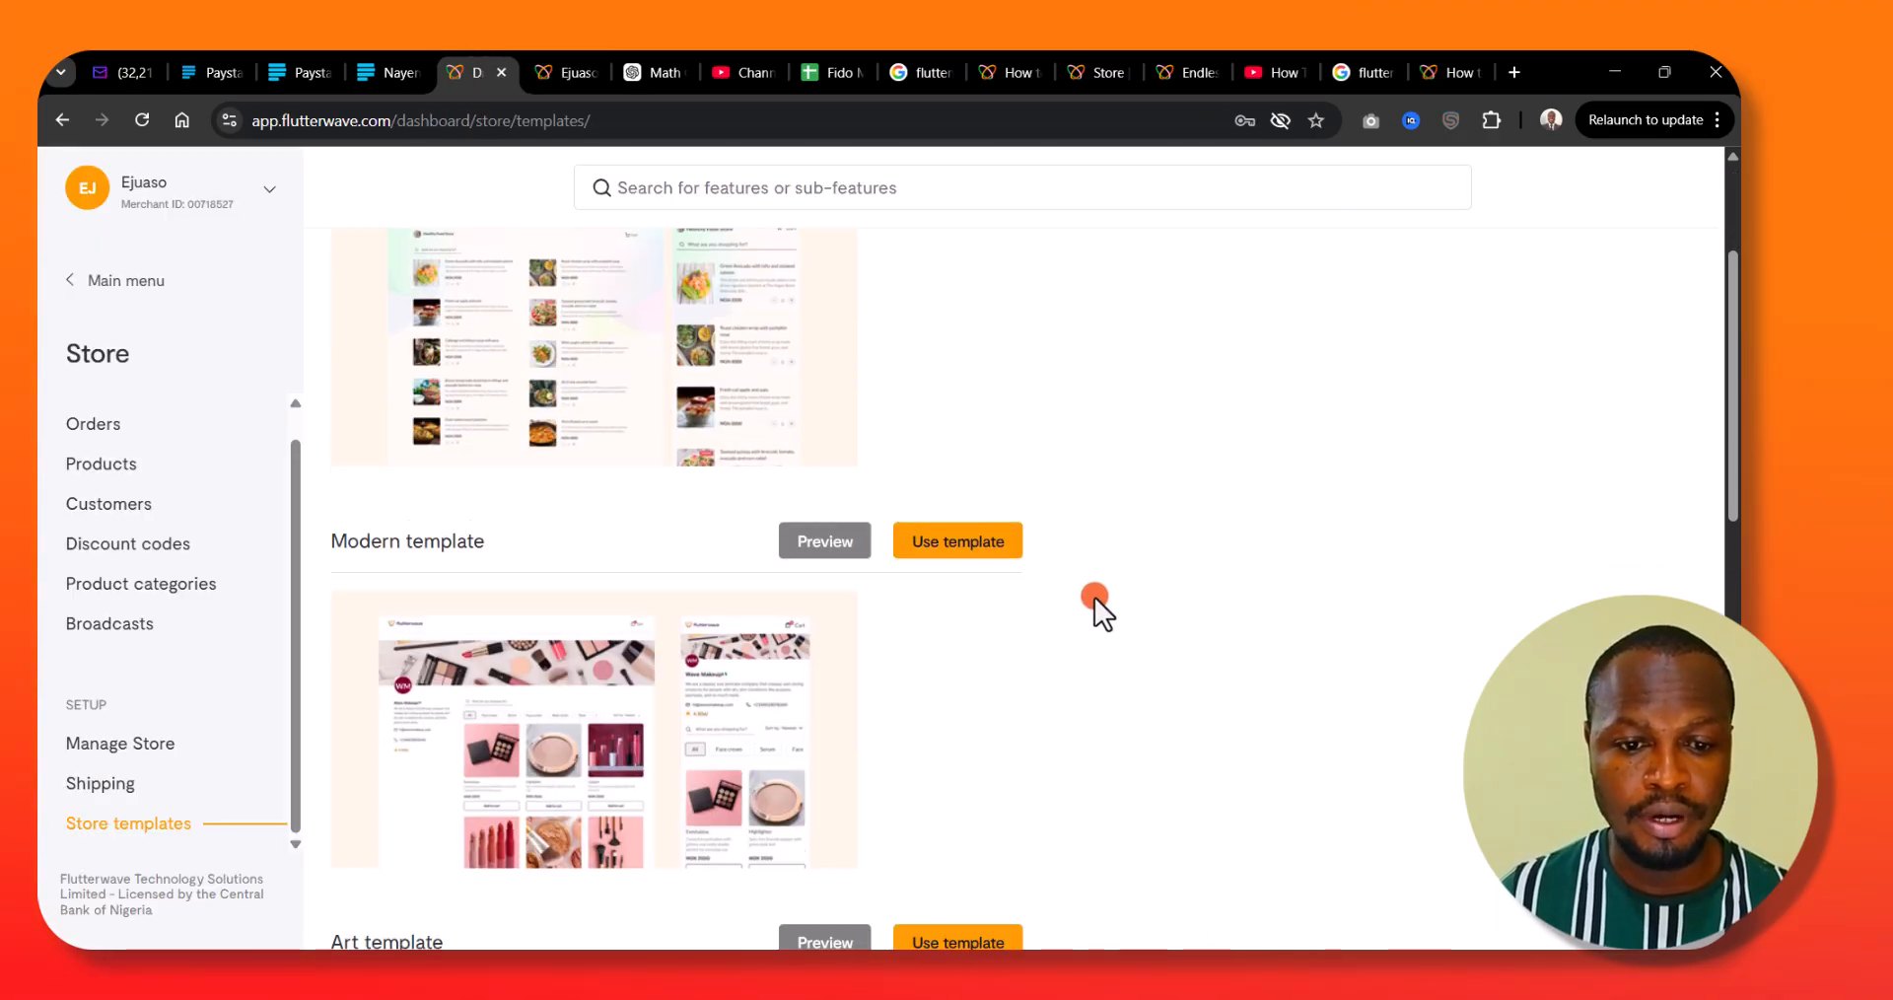
scroll(1094, 596, "up", 5)
scroll(1095, 596, "down", 3)
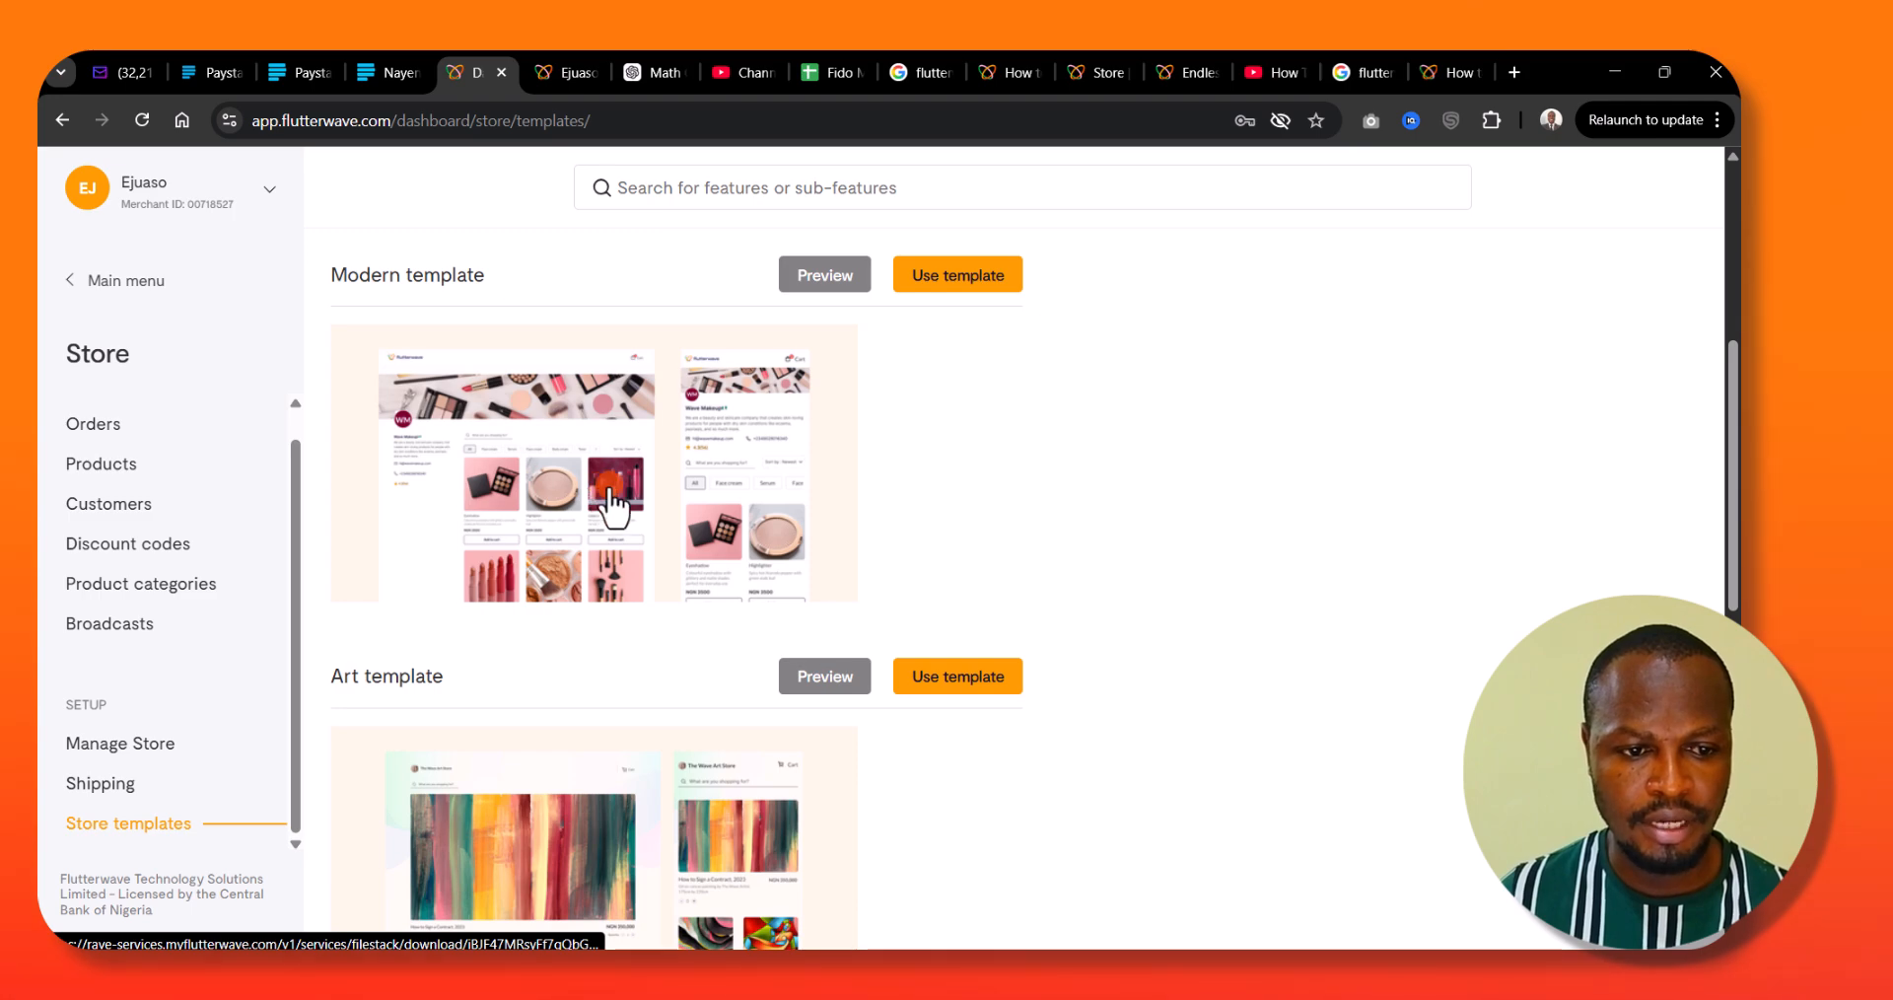
left_click(964, 282)
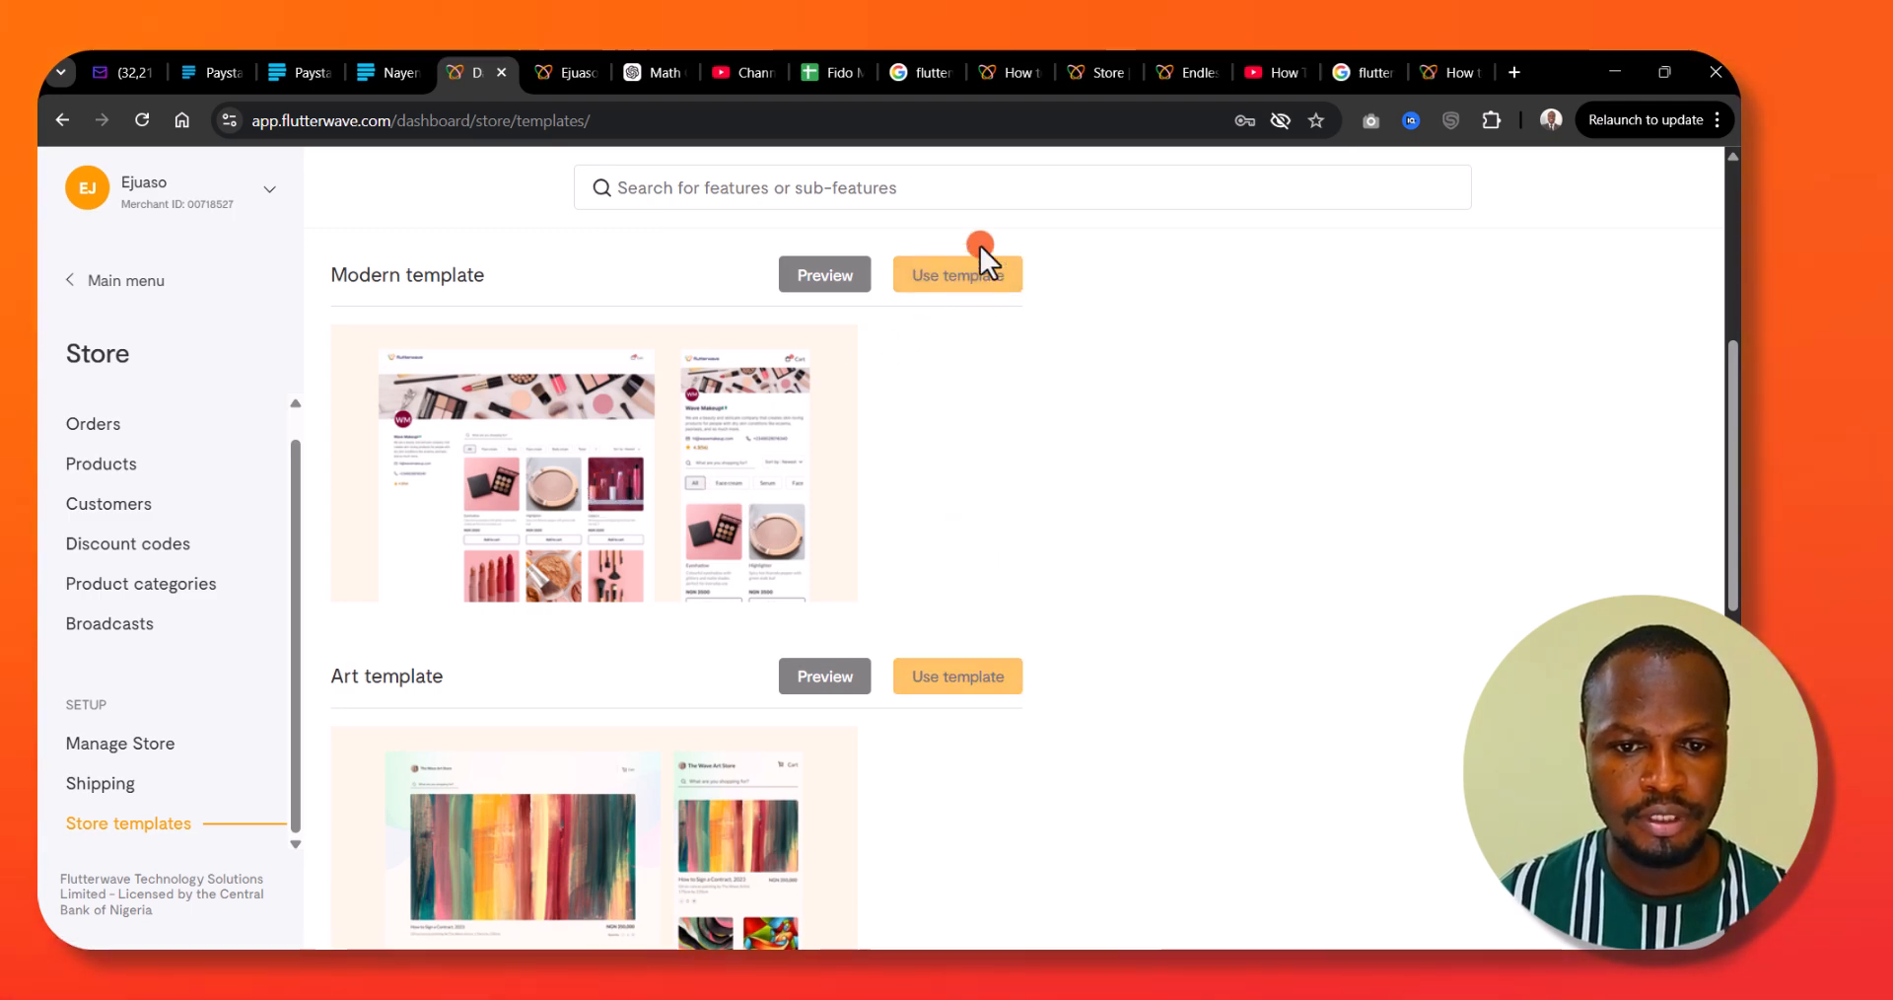
- Reload the Ejuaso storefront, dismiss its announcement, look through the Modern template layout, and go back to the store templates
left_click(564, 72)
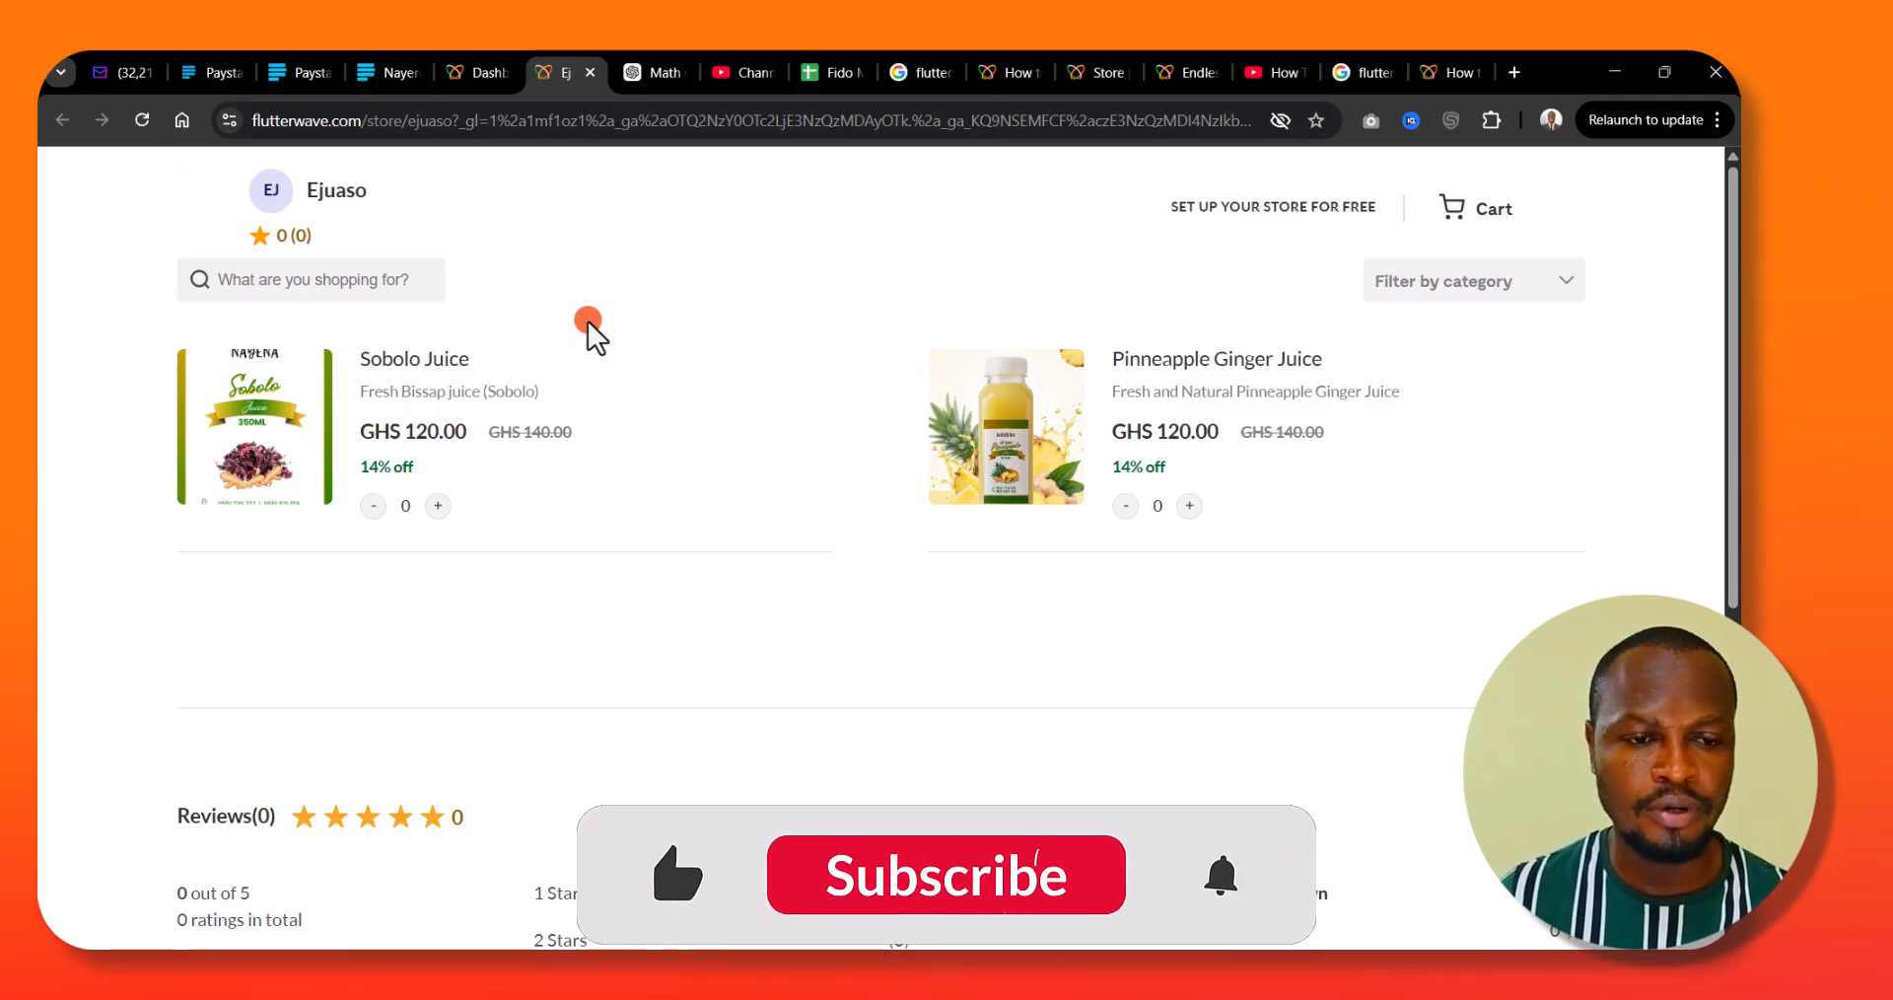
left_click(141, 120)
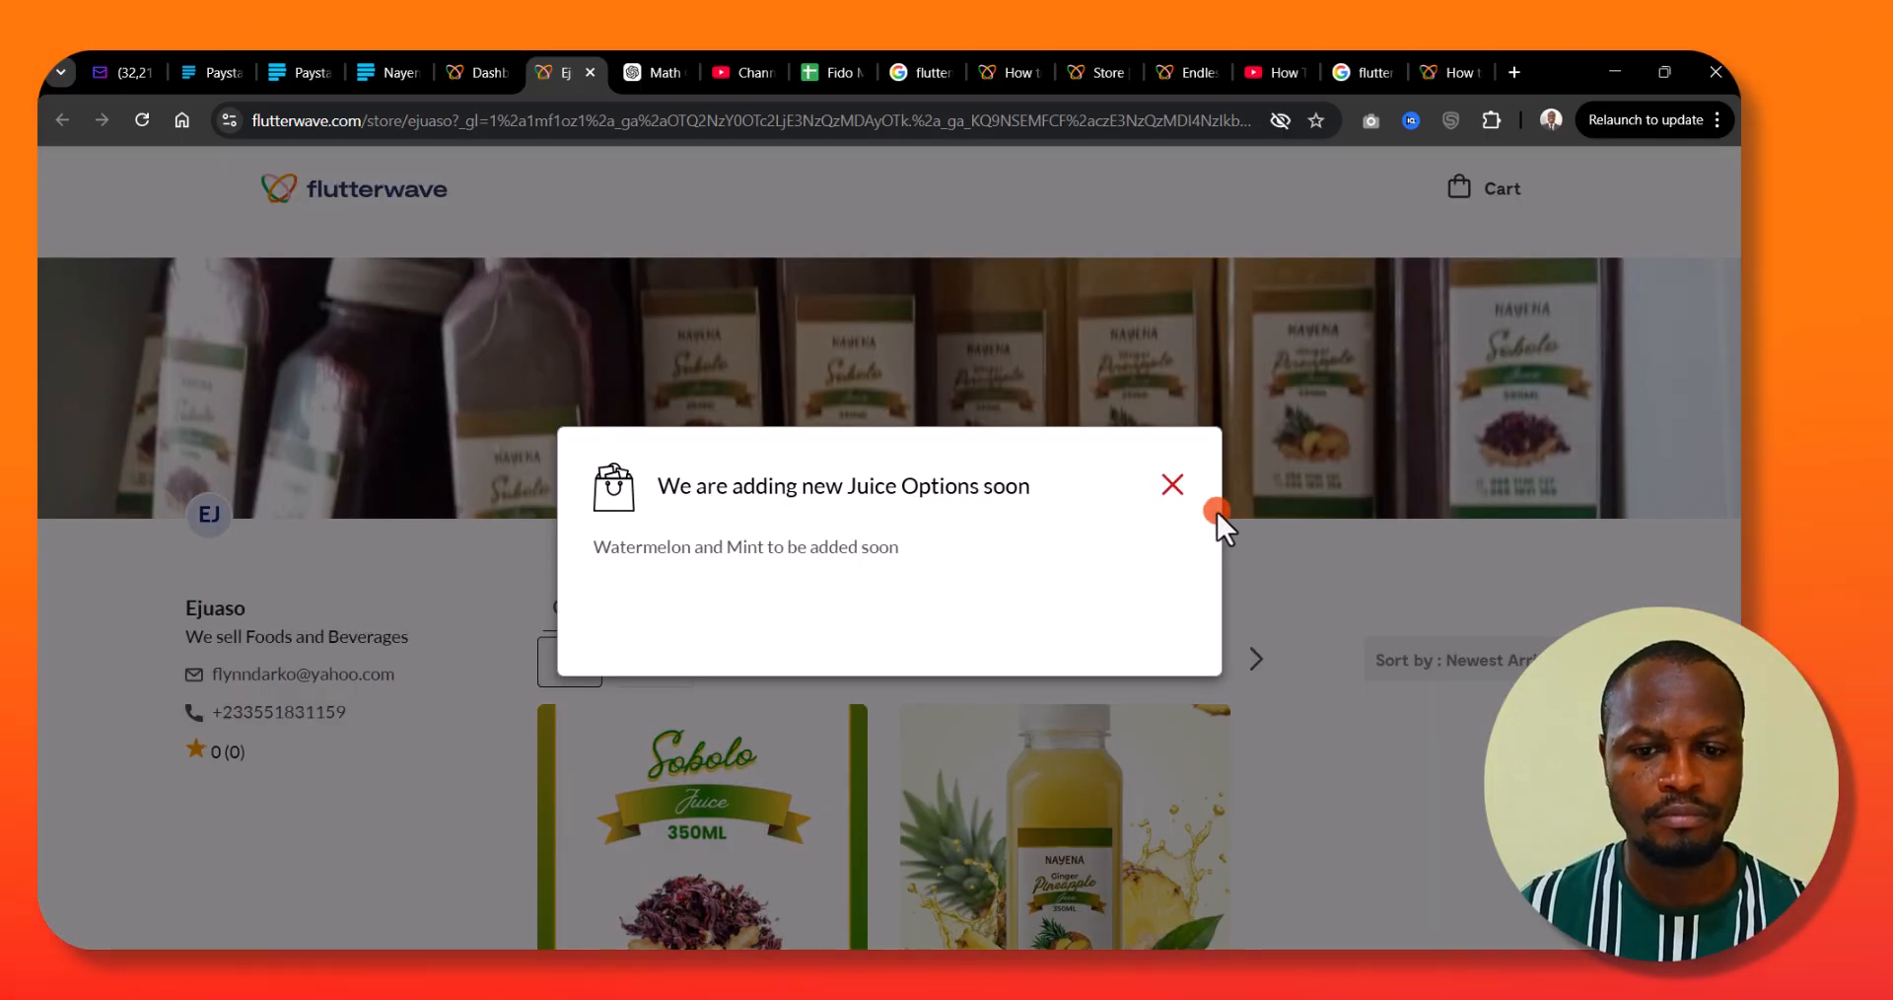
left_click(1172, 485)
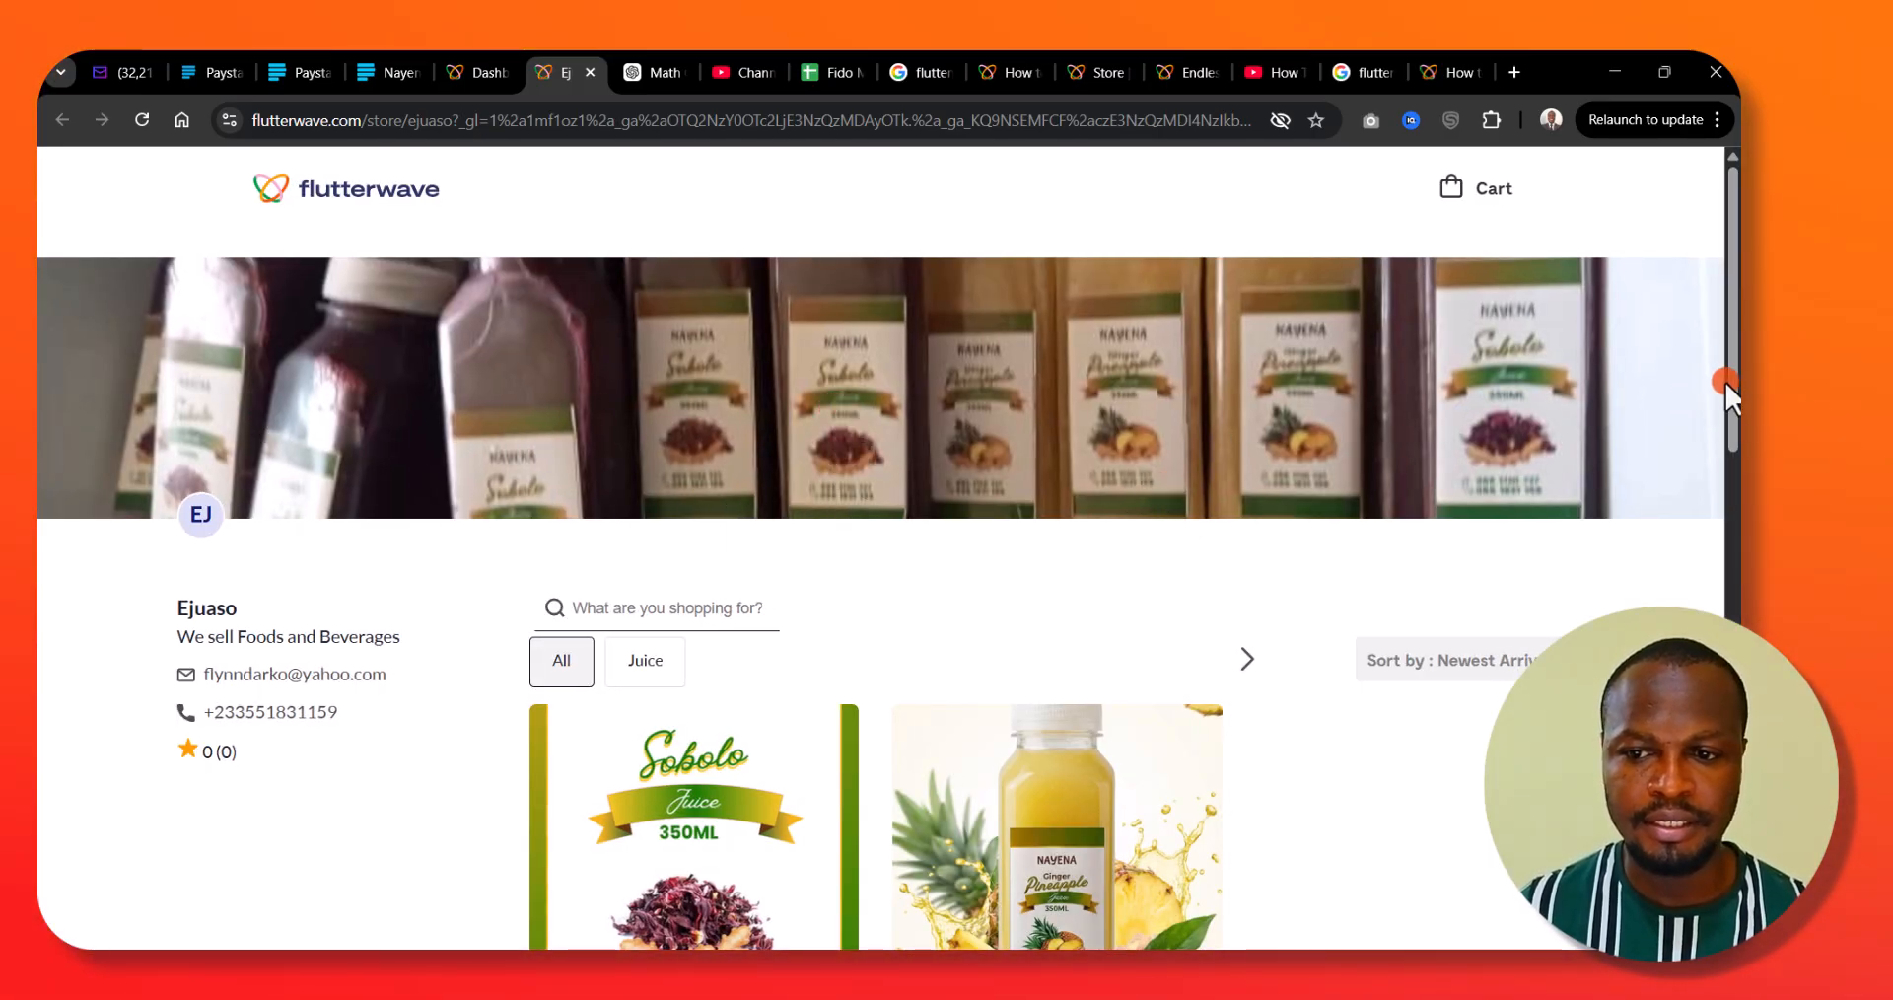
scroll(1723, 381, "down", 3)
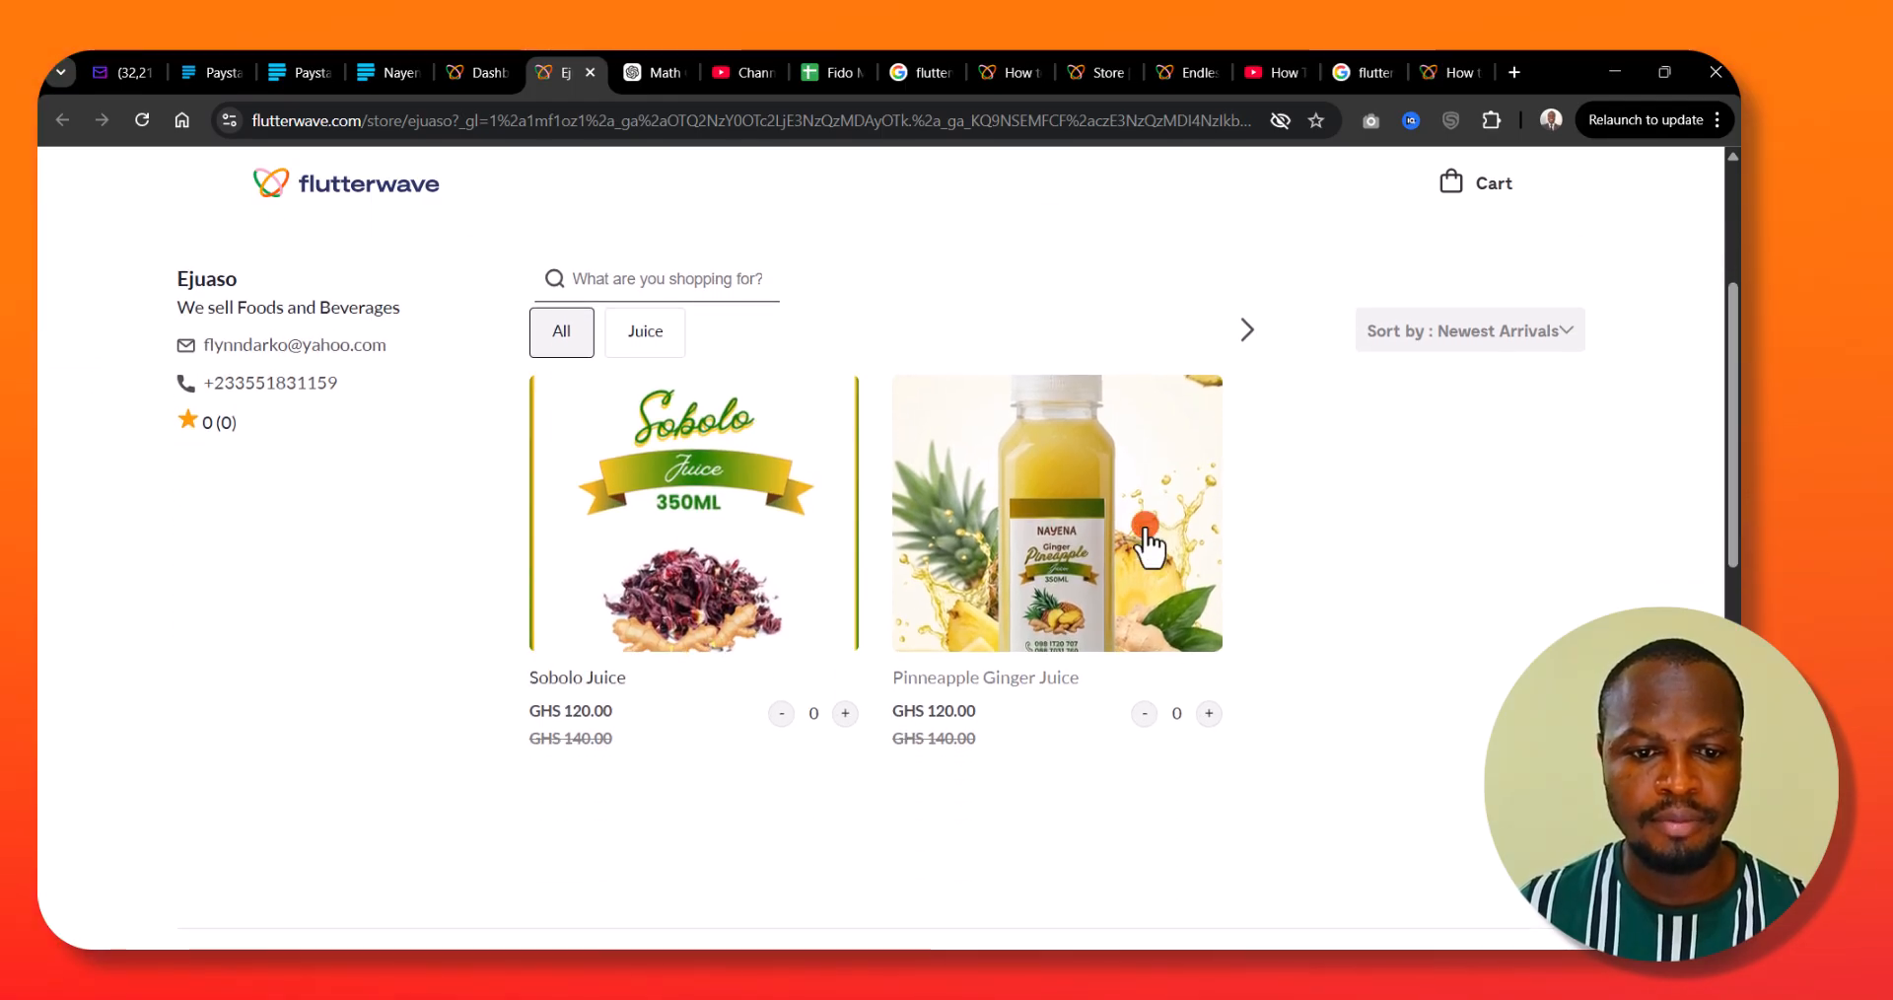
left_click_drag(1733, 466, 1713, 271)
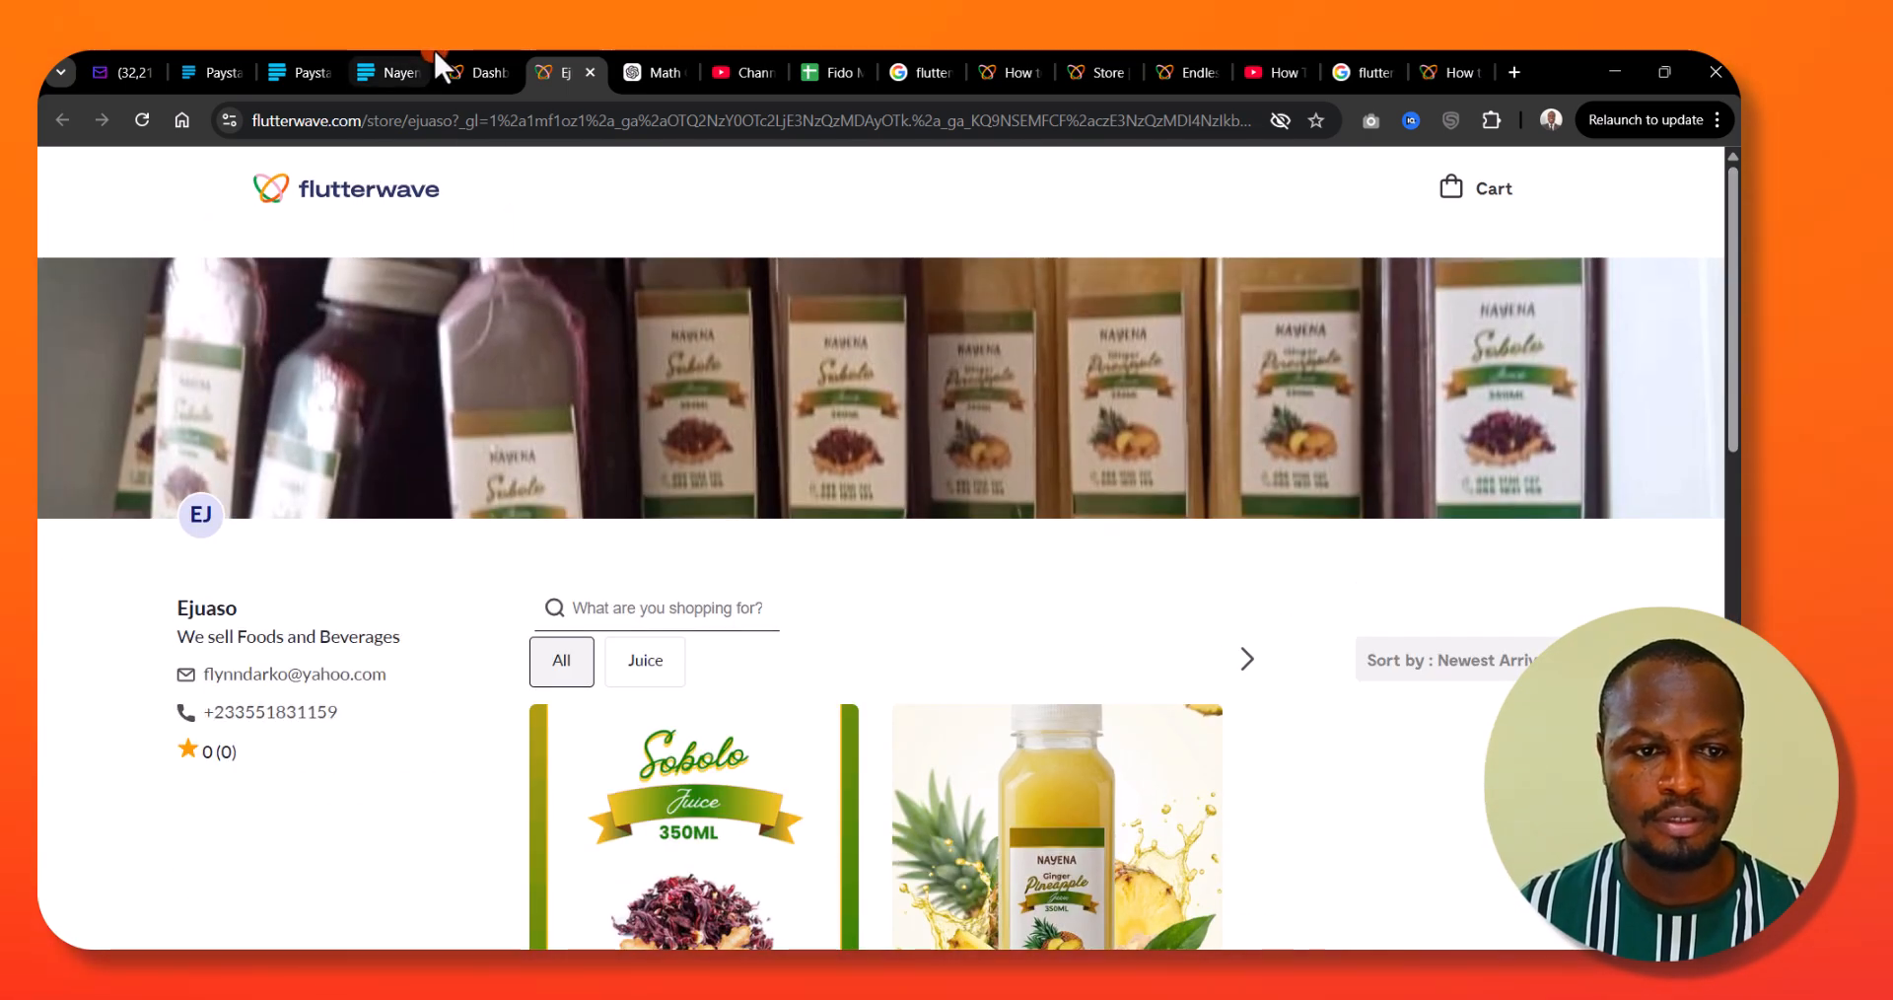
left_click(471, 72)
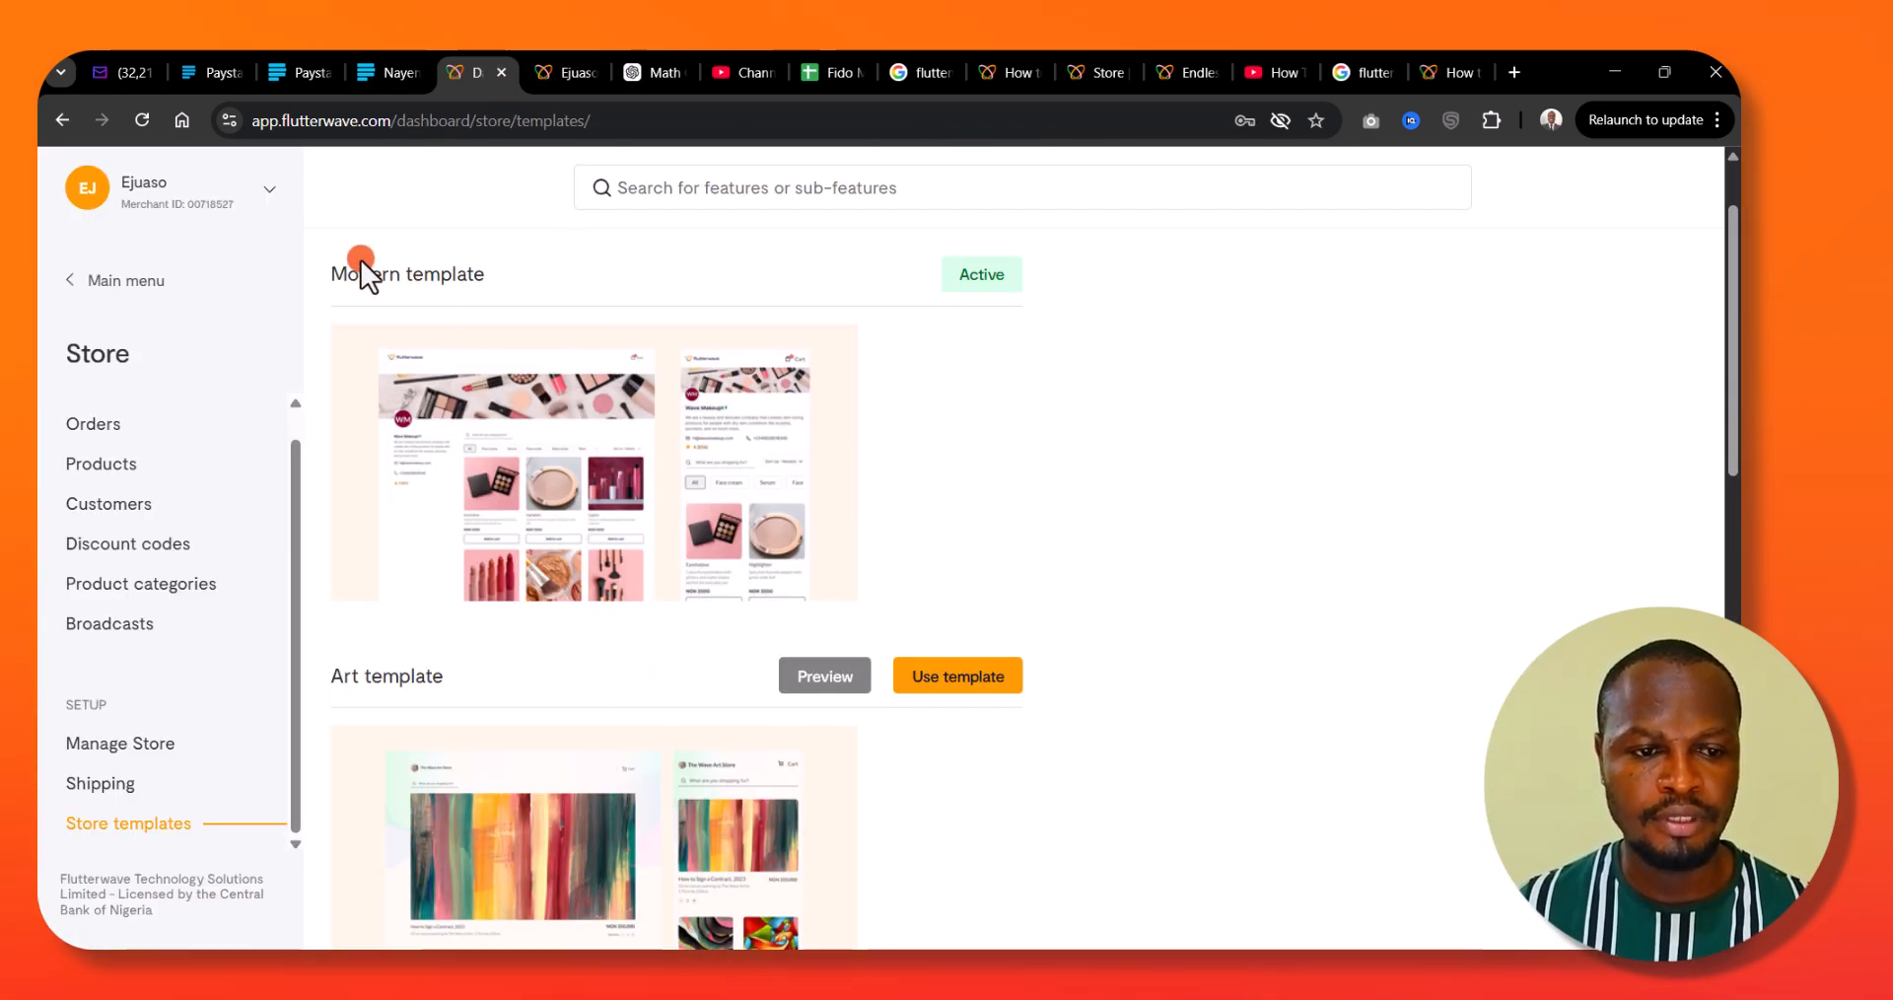
scroll(663, 578, "down", 12)
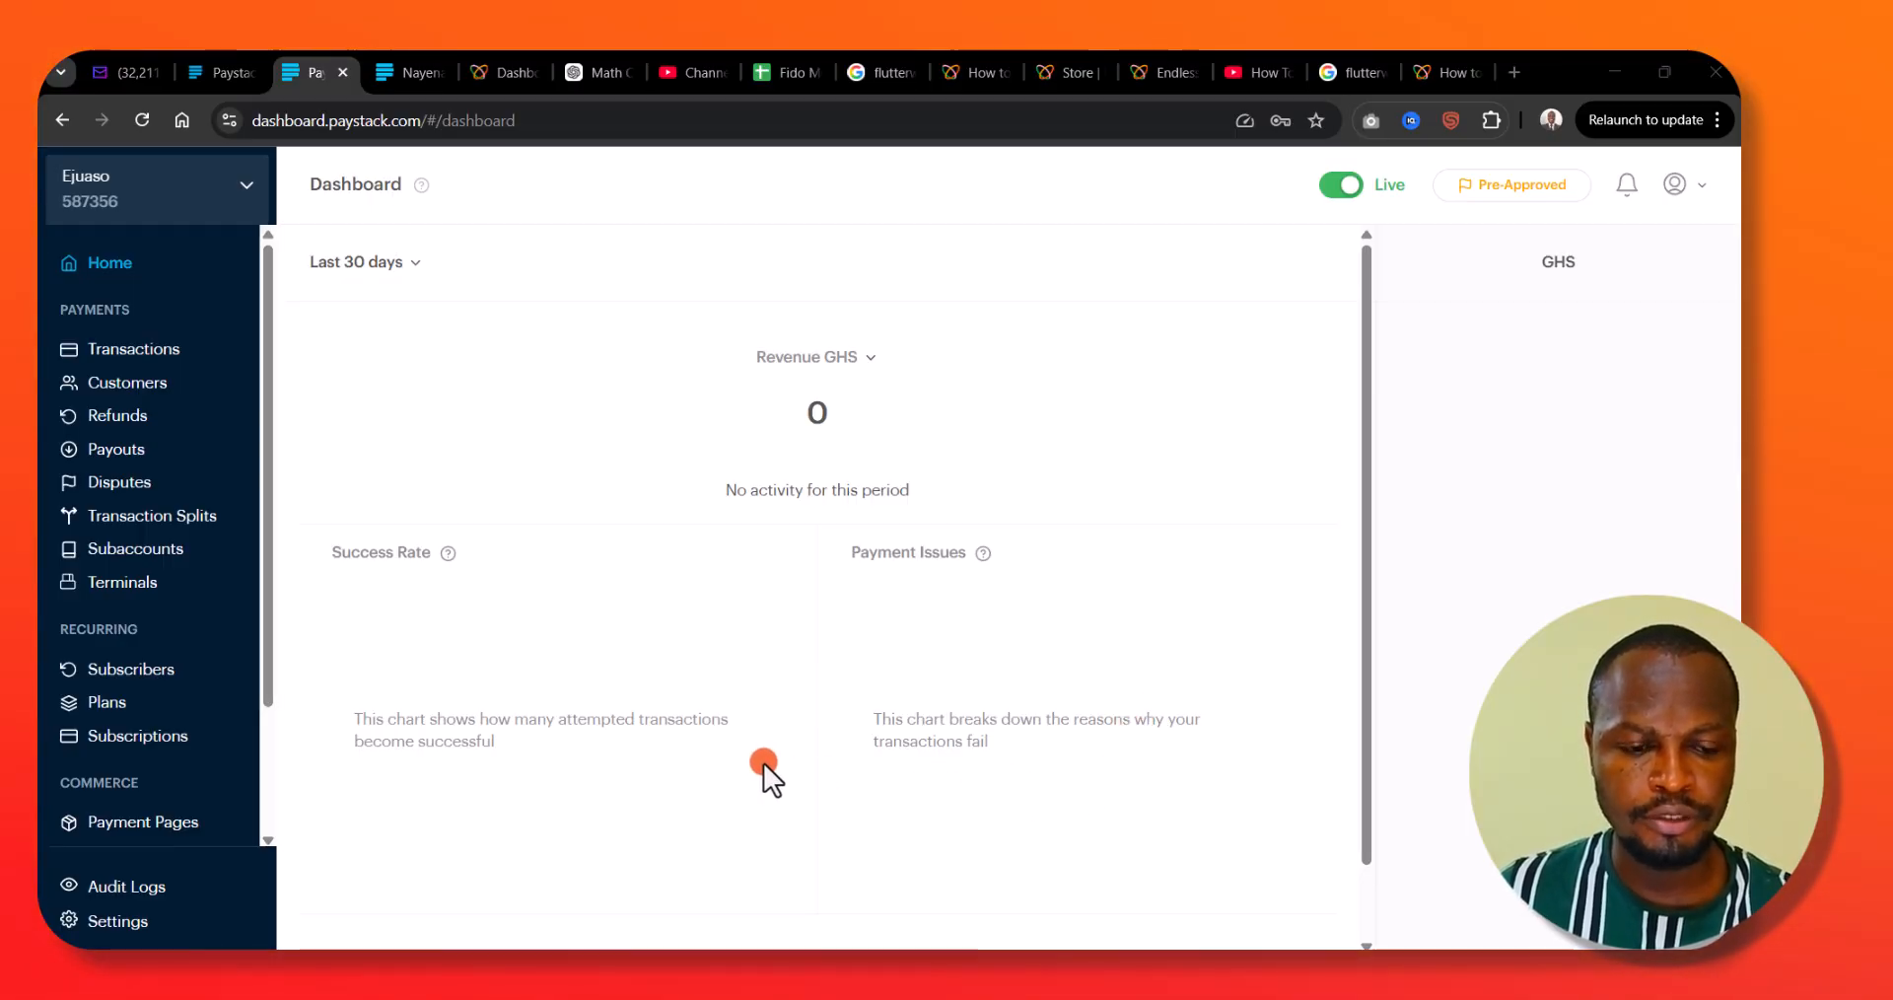
- Open the storefronts list in the Paystack dashboard and review the name, currency and store link fields for a new storefront
scroll(88, 656, "down", 2)
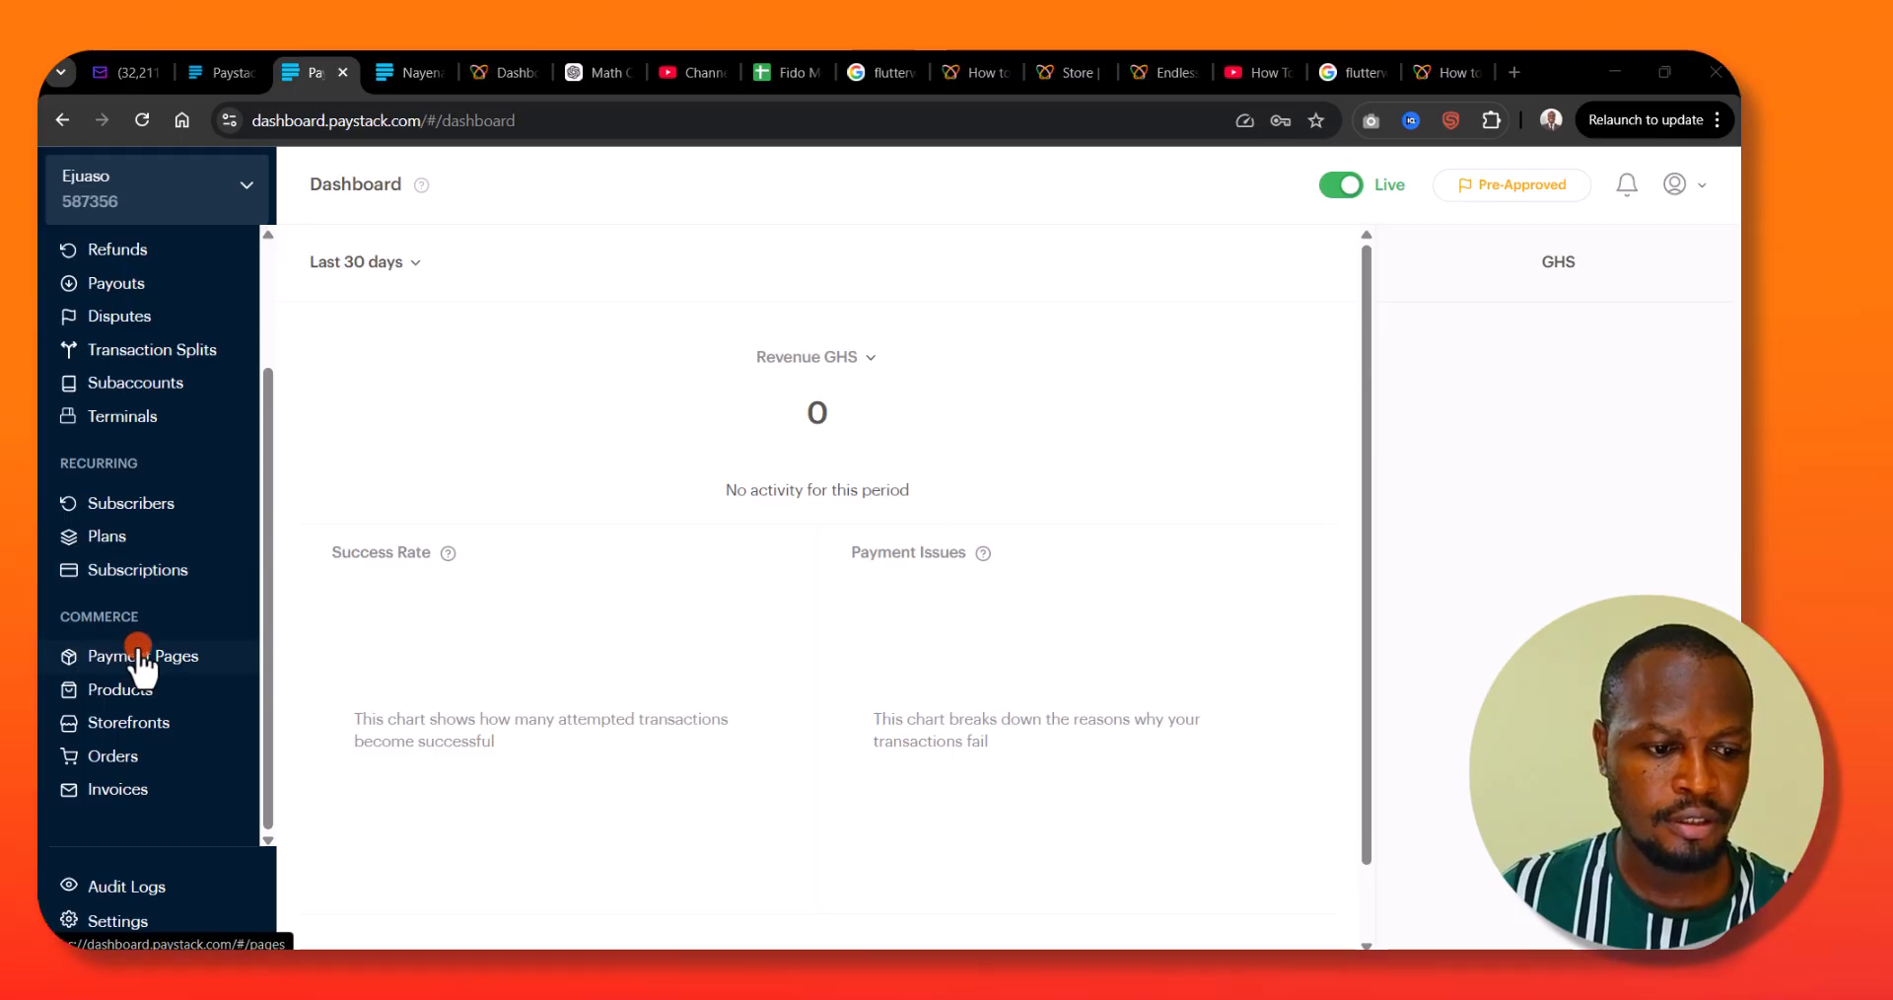
left_click(132, 727)
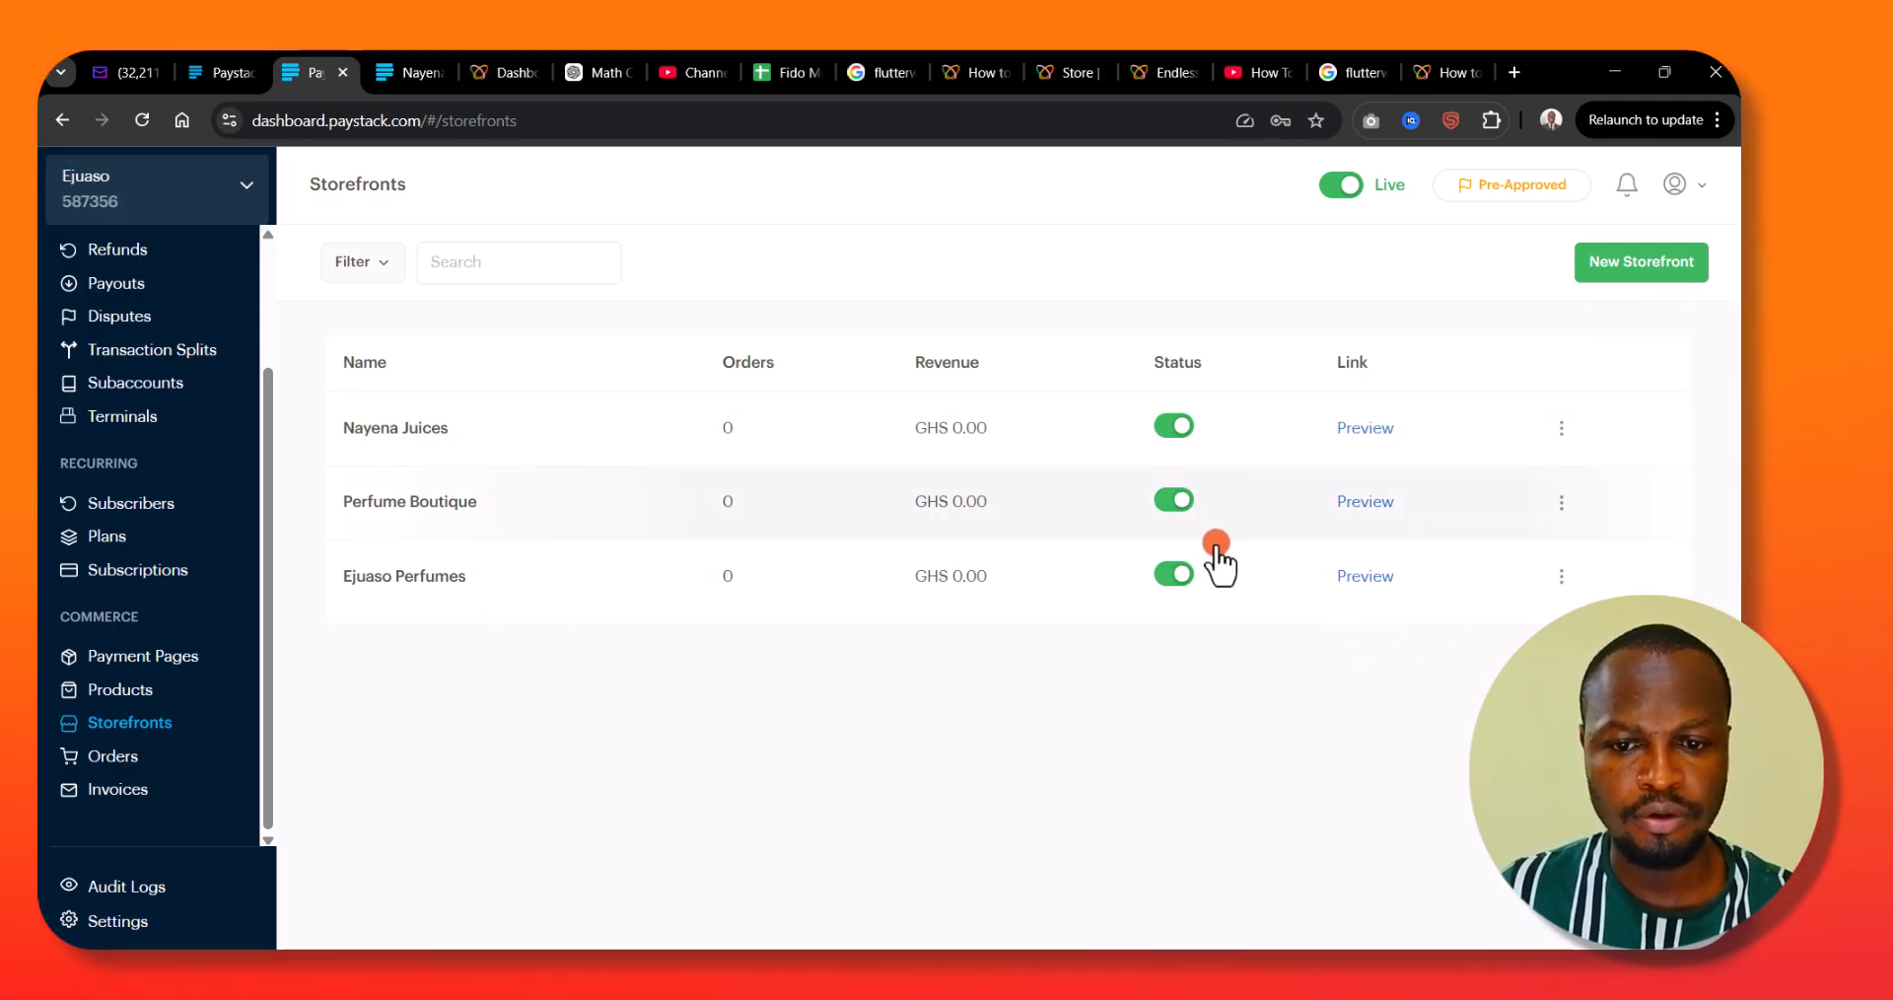
left_click(1649, 264)
left_click(703, 471)
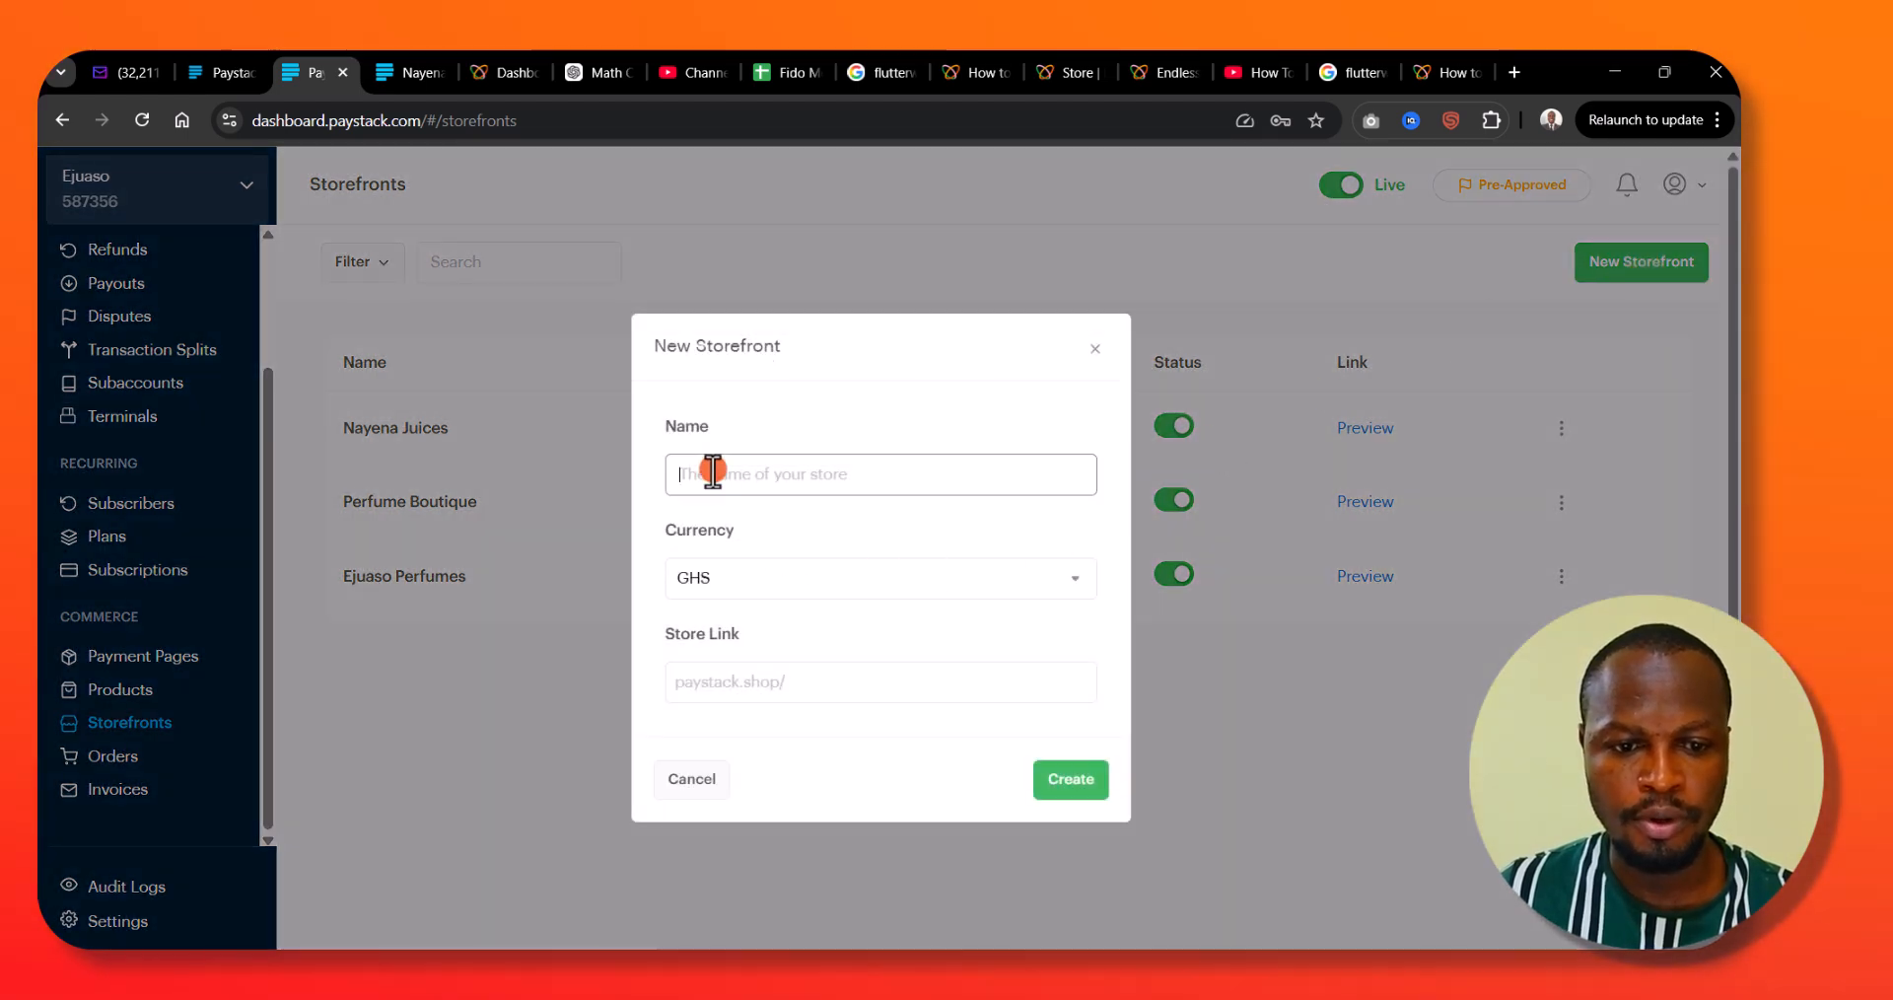
left_click(726, 567)
left_click(785, 582)
left_click(745, 690)
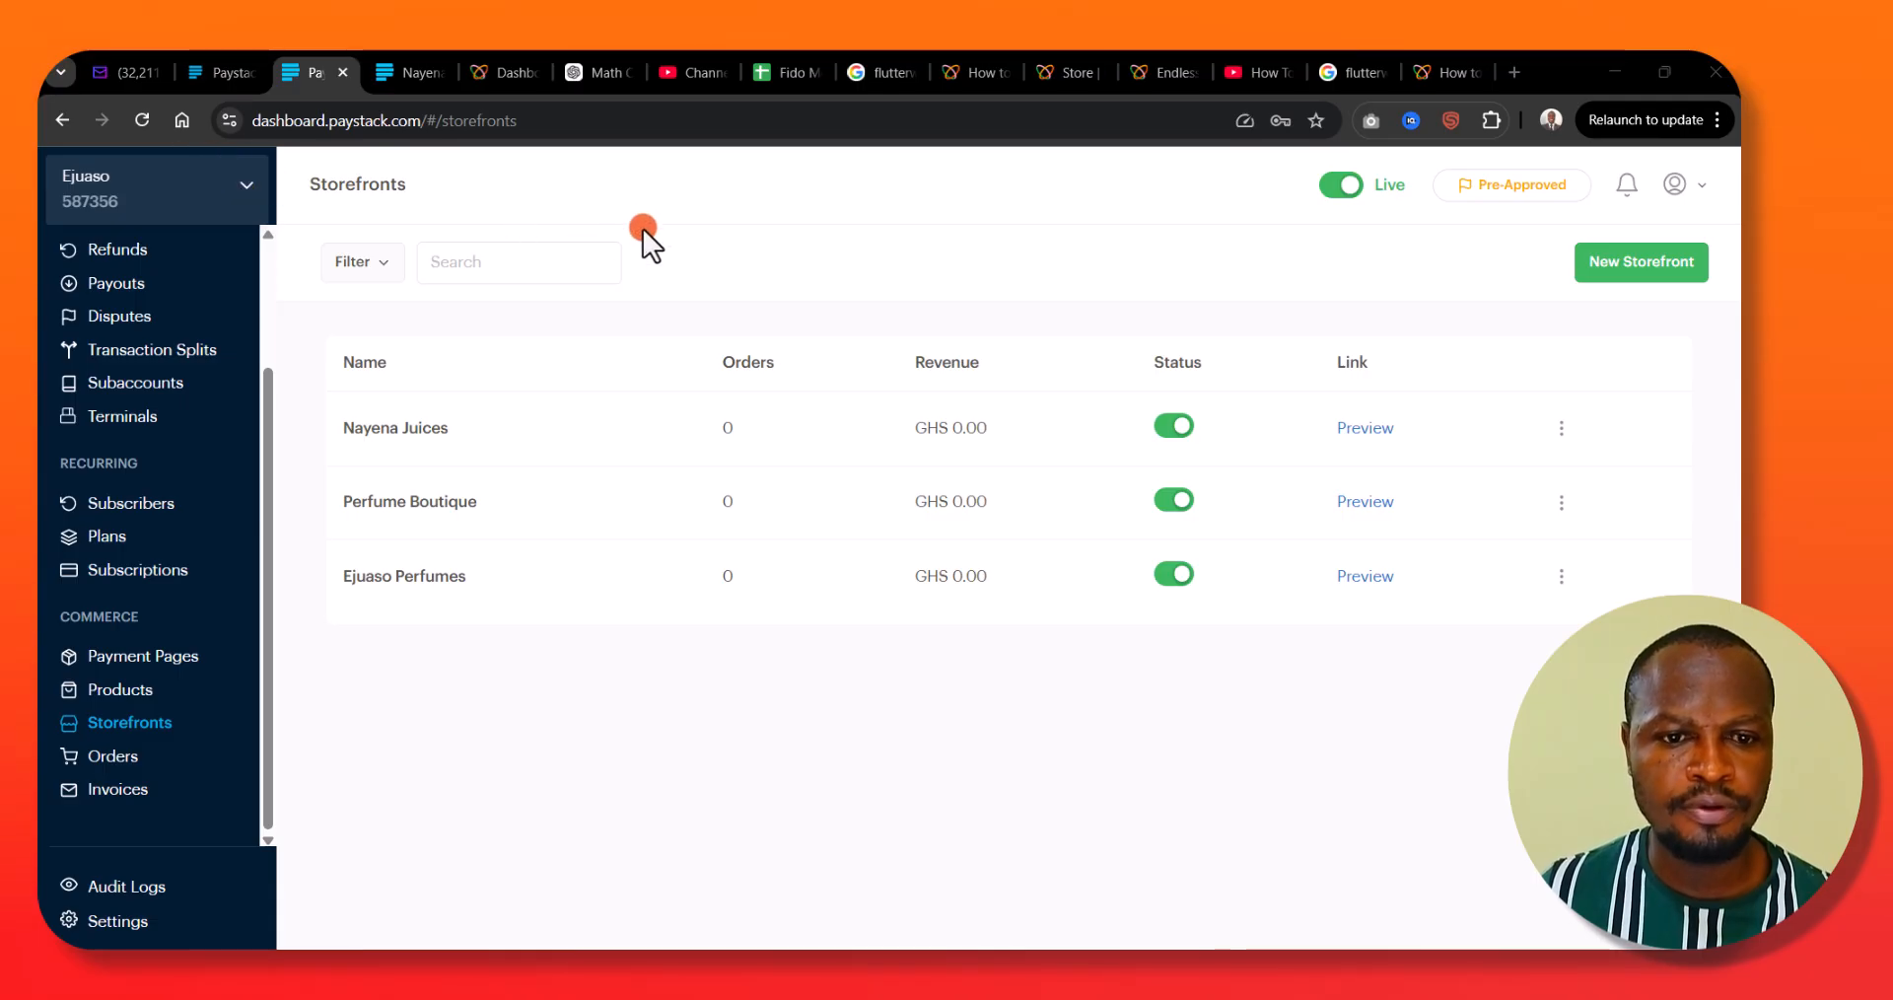
- Preview the Nayena Juices, Perfume Boutique and Ejuaso Perfumes storefronts, returning to the storefronts list after each
left_click(1370, 431)
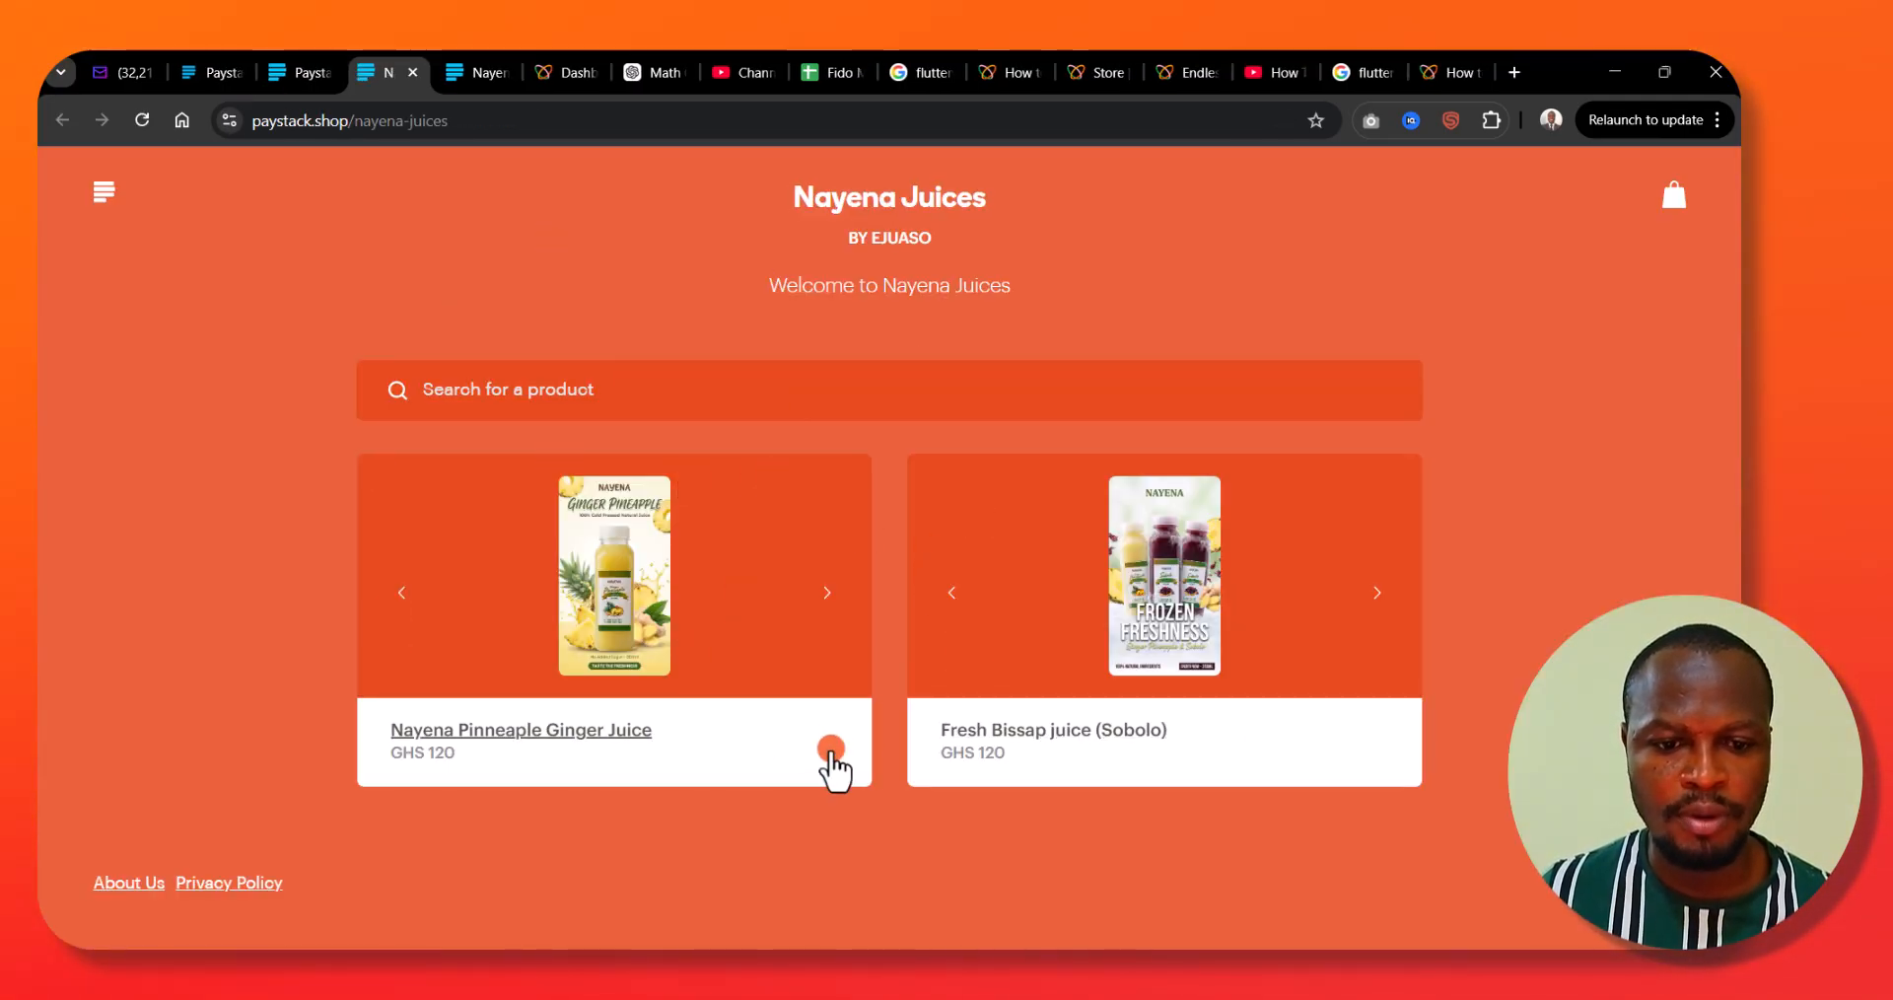
left_click(301, 72)
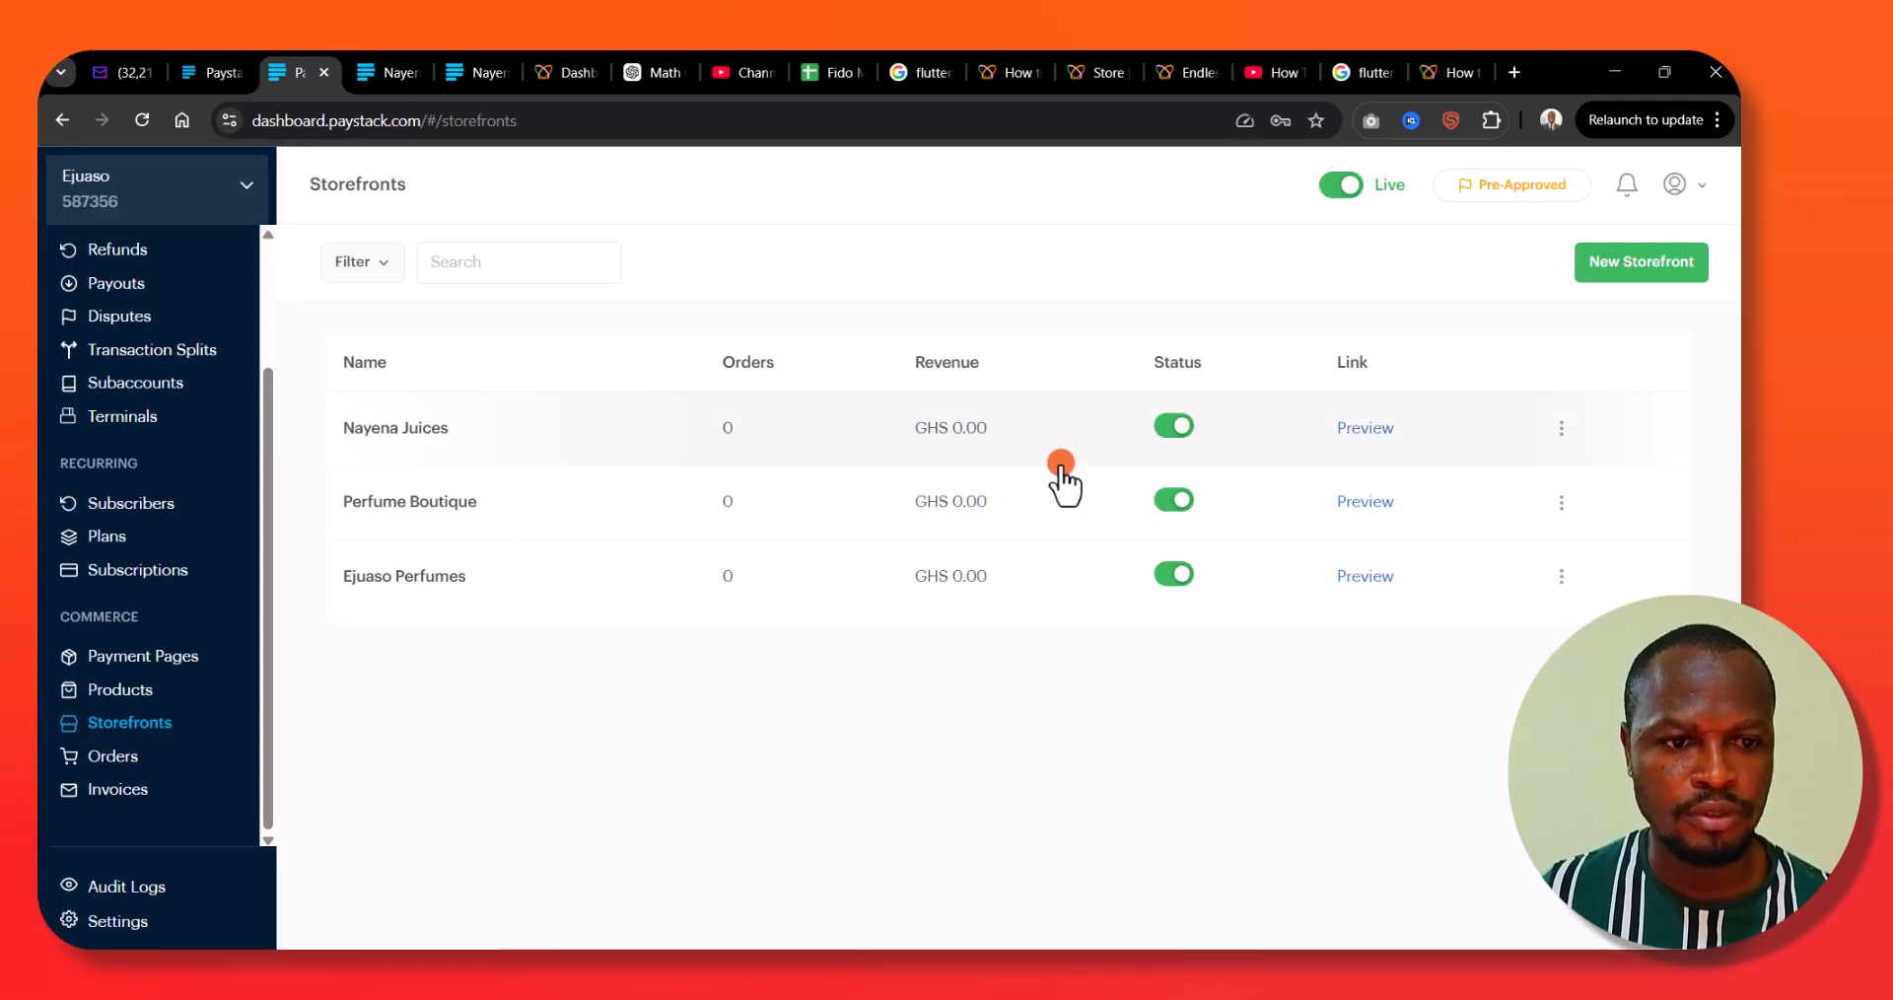
left_click(1361, 505)
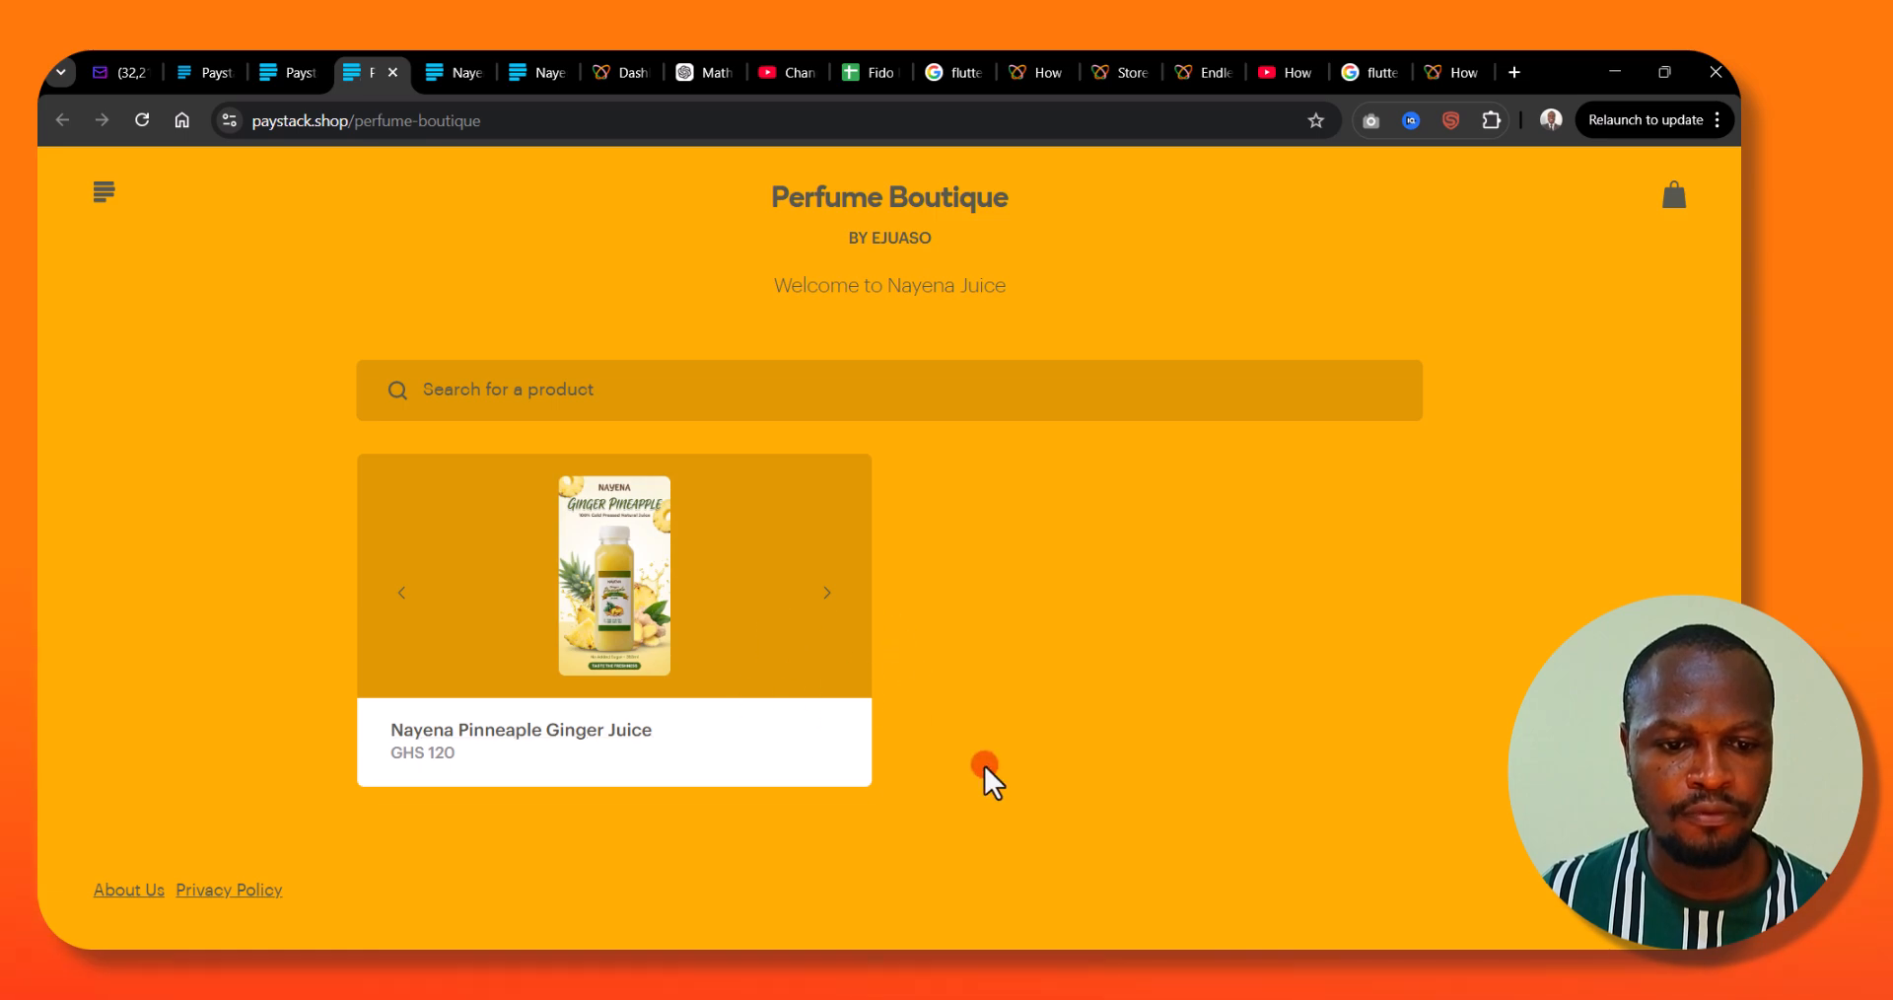
left_click(296, 72)
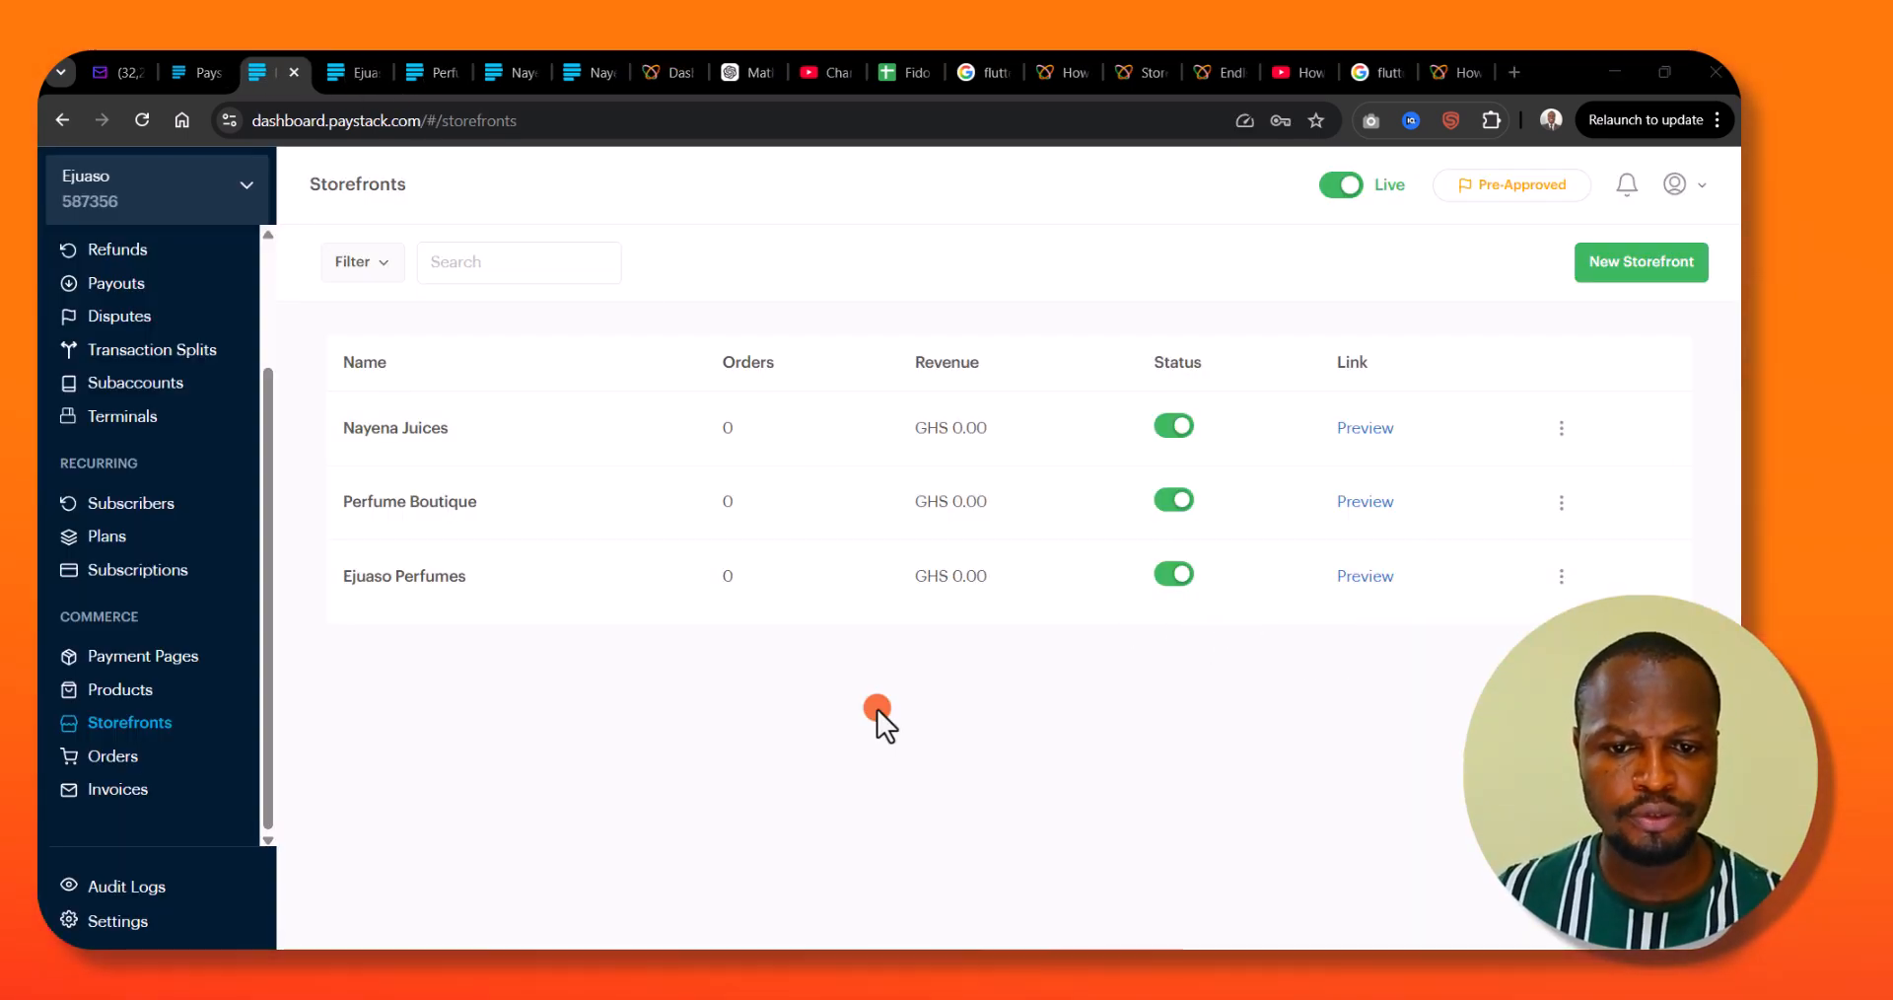
- Open the Nayena Juices storefront, review its orders, products and the products available to add, and close the selection without adding any
left_click(383, 430)
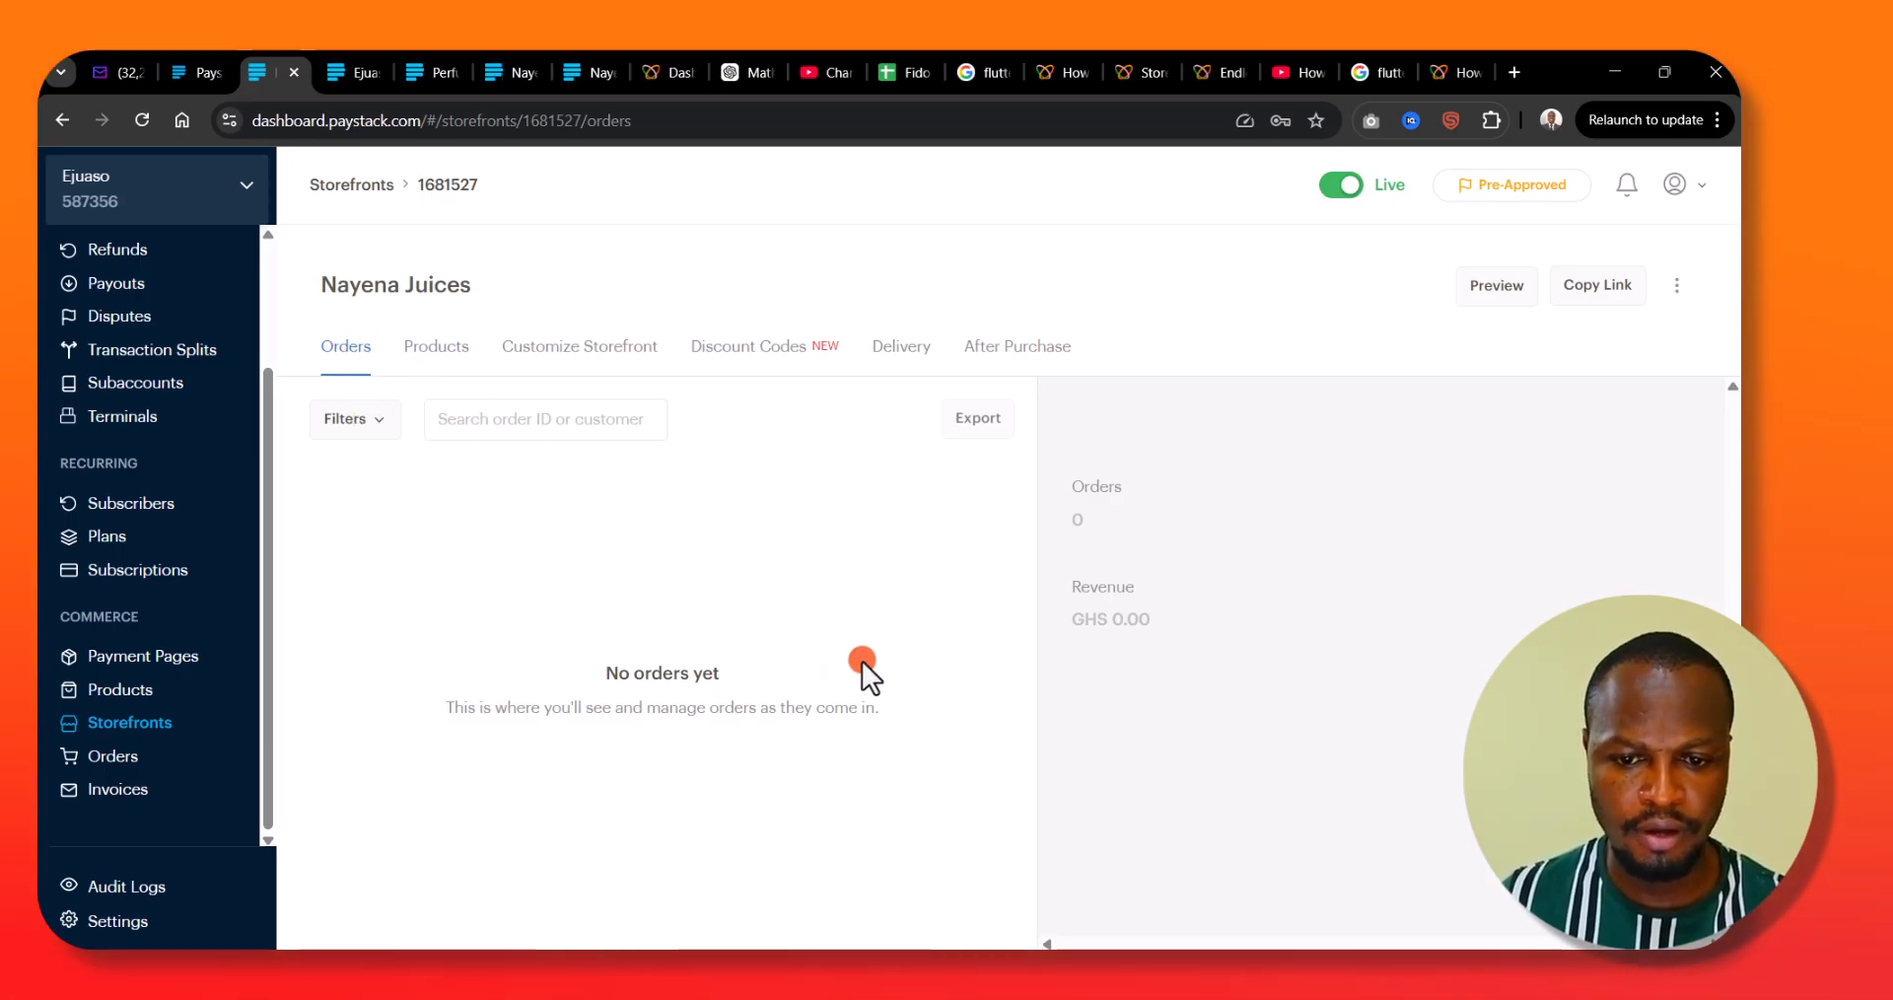
left_click(440, 347)
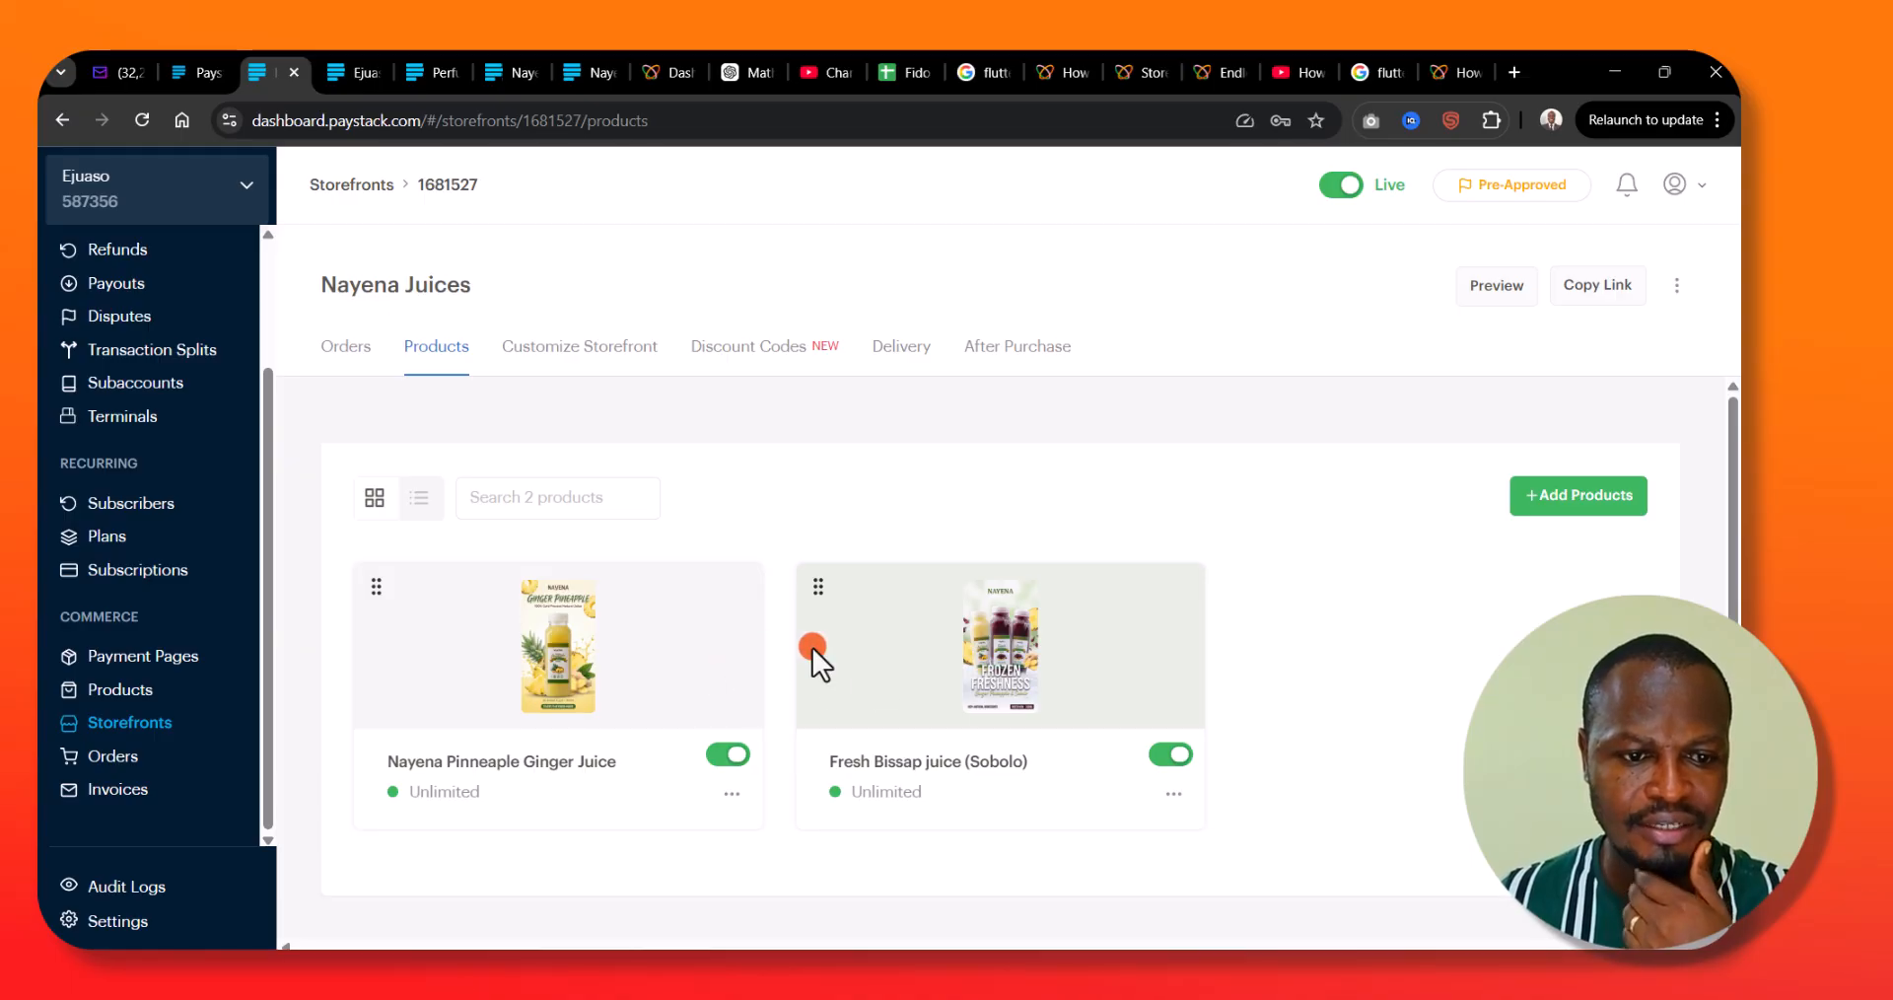
left_click(1584, 505)
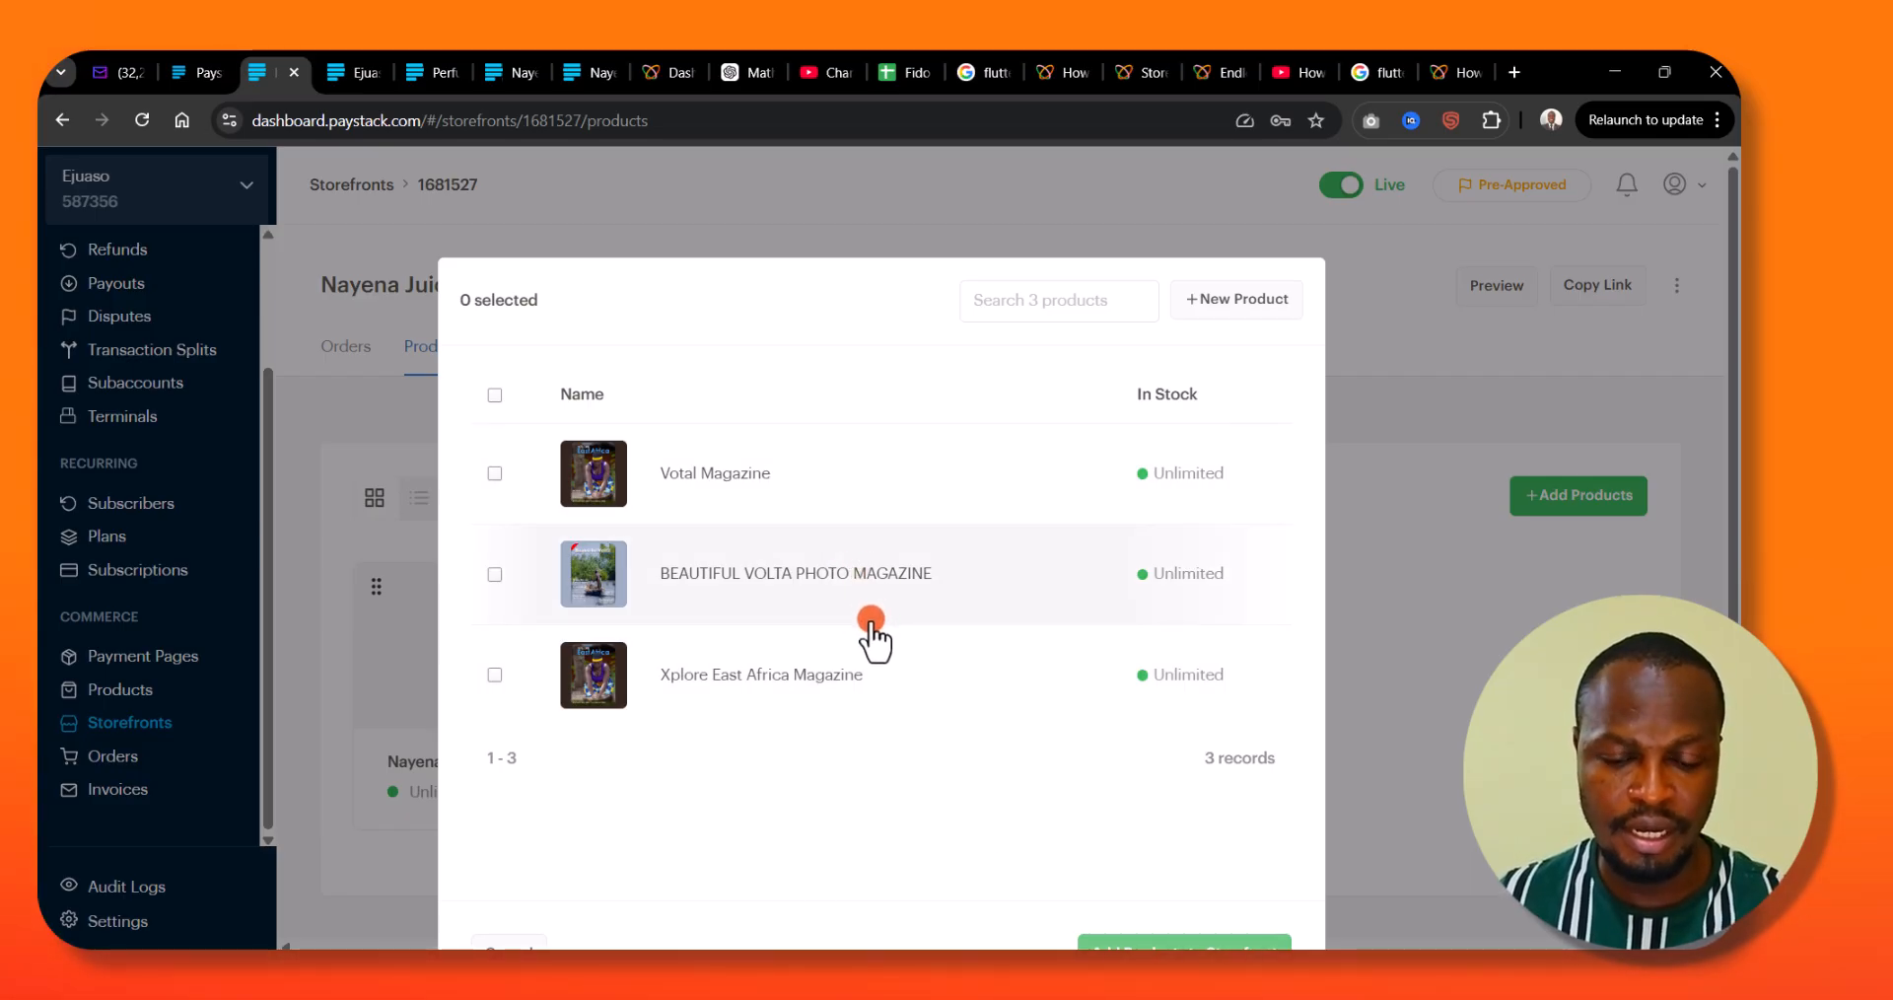
scroll(1016, 582, "down", 2)
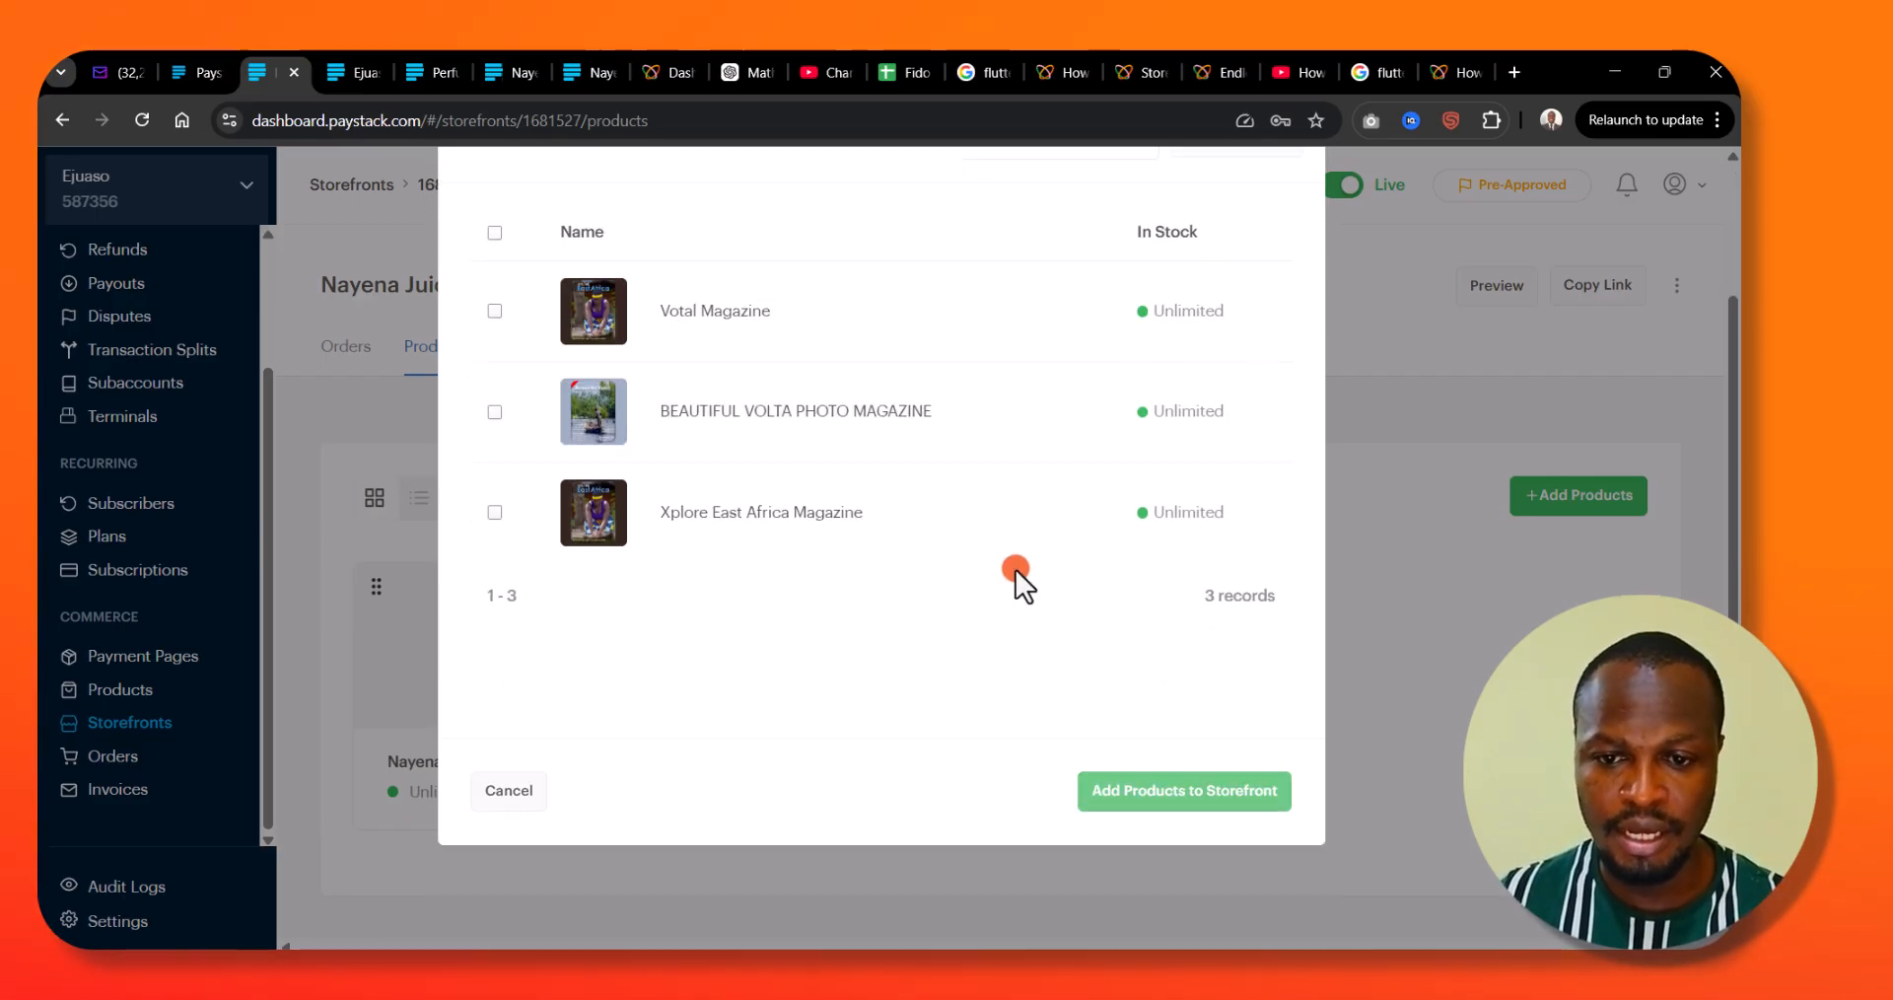
left_click(1412, 719)
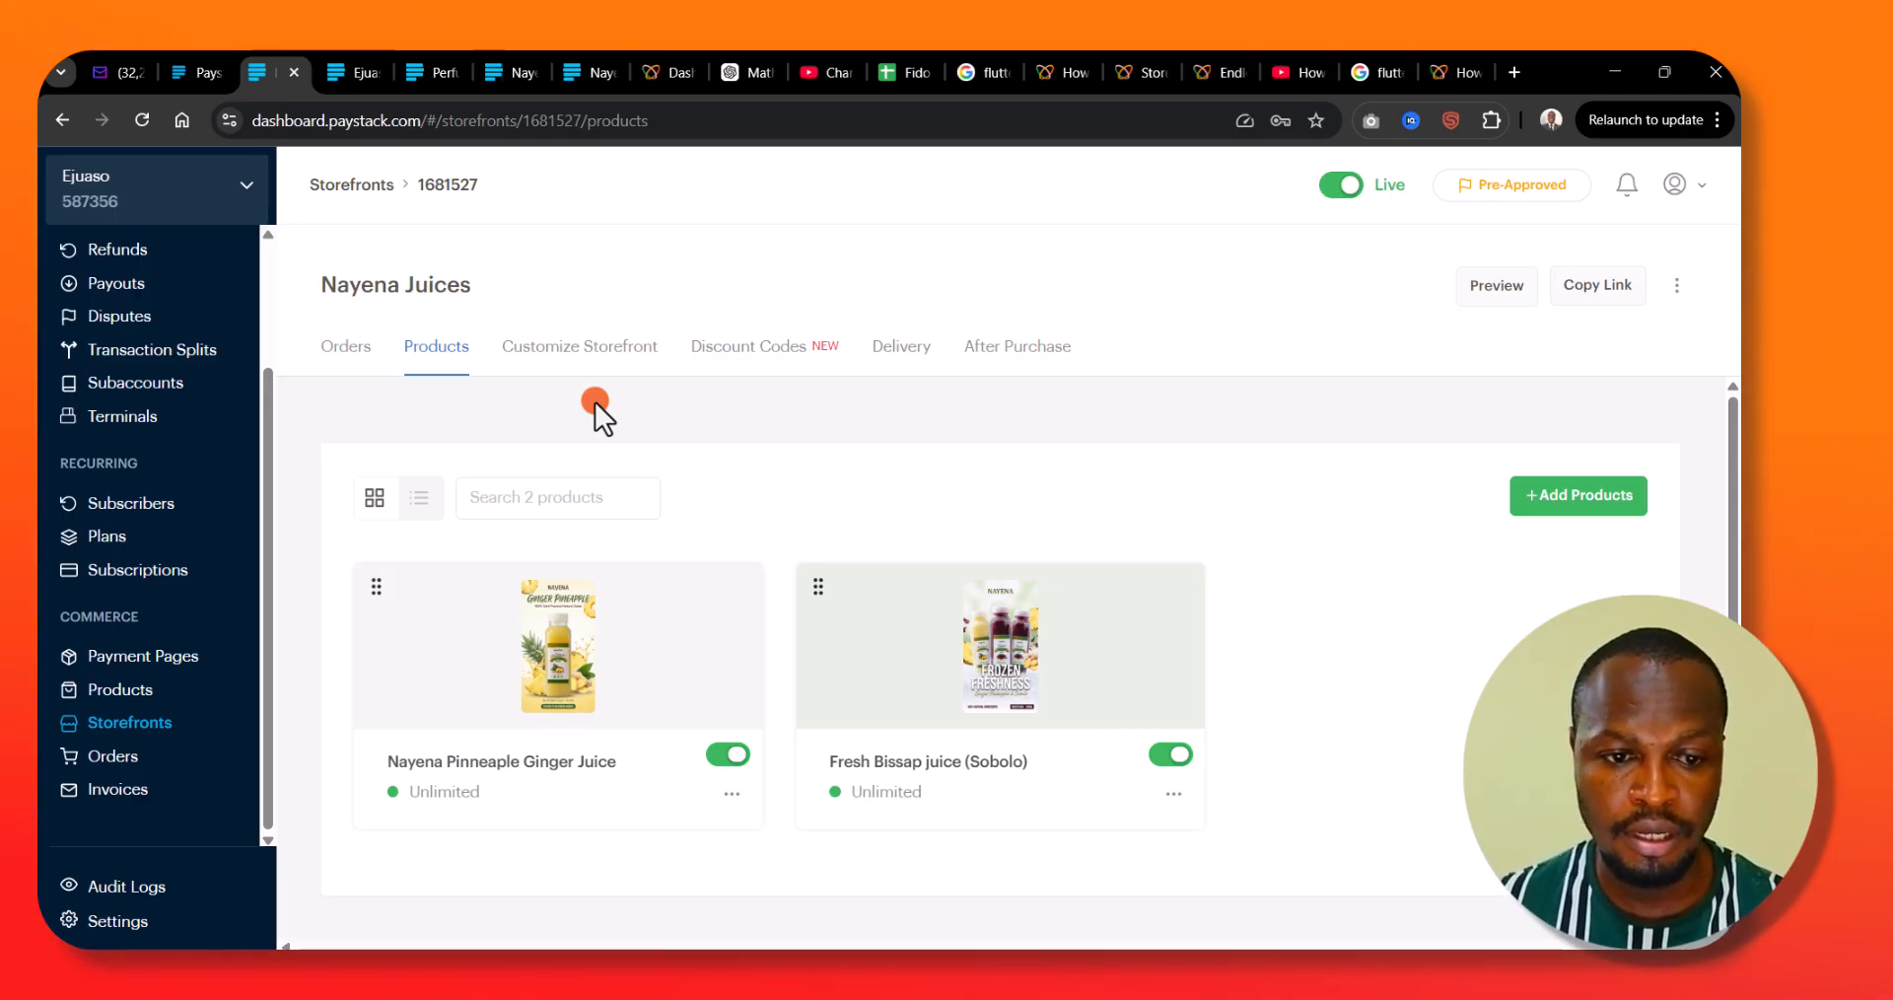
- Open the Nayena Juices storefront's customization page and view its color options without changing the color
left_click(572, 355)
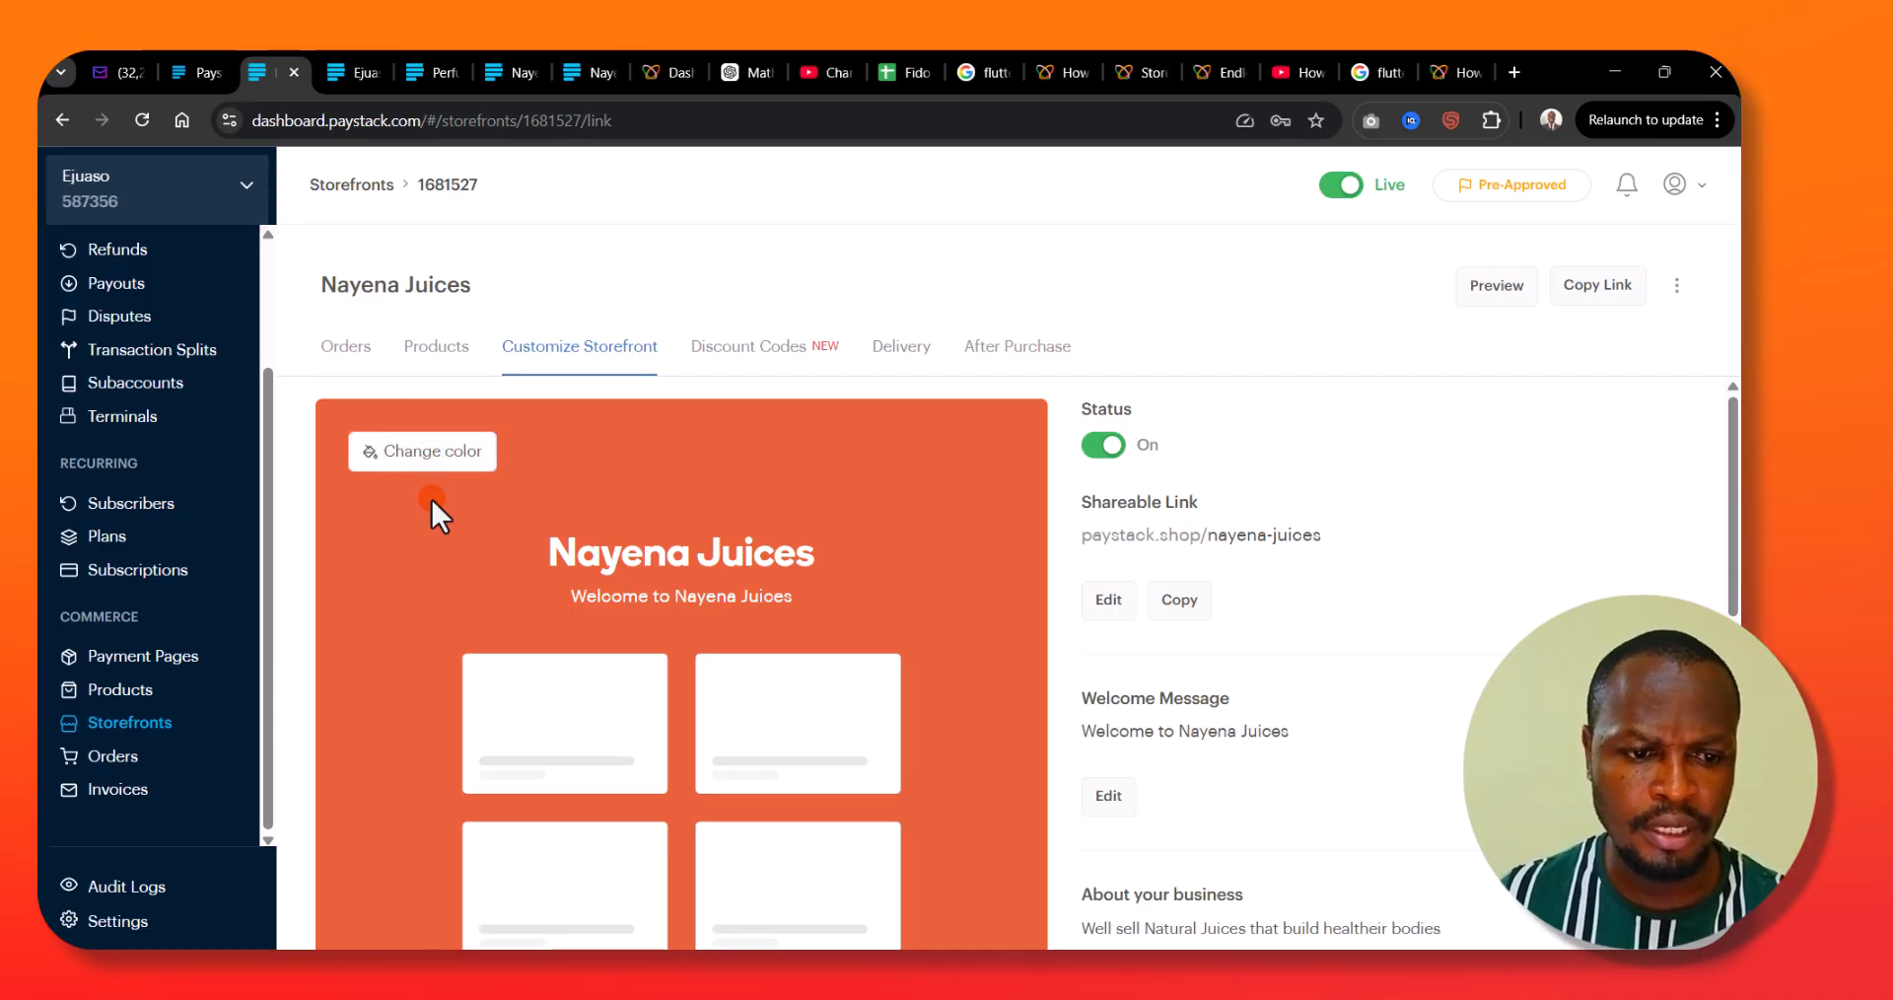
left_click(427, 451)
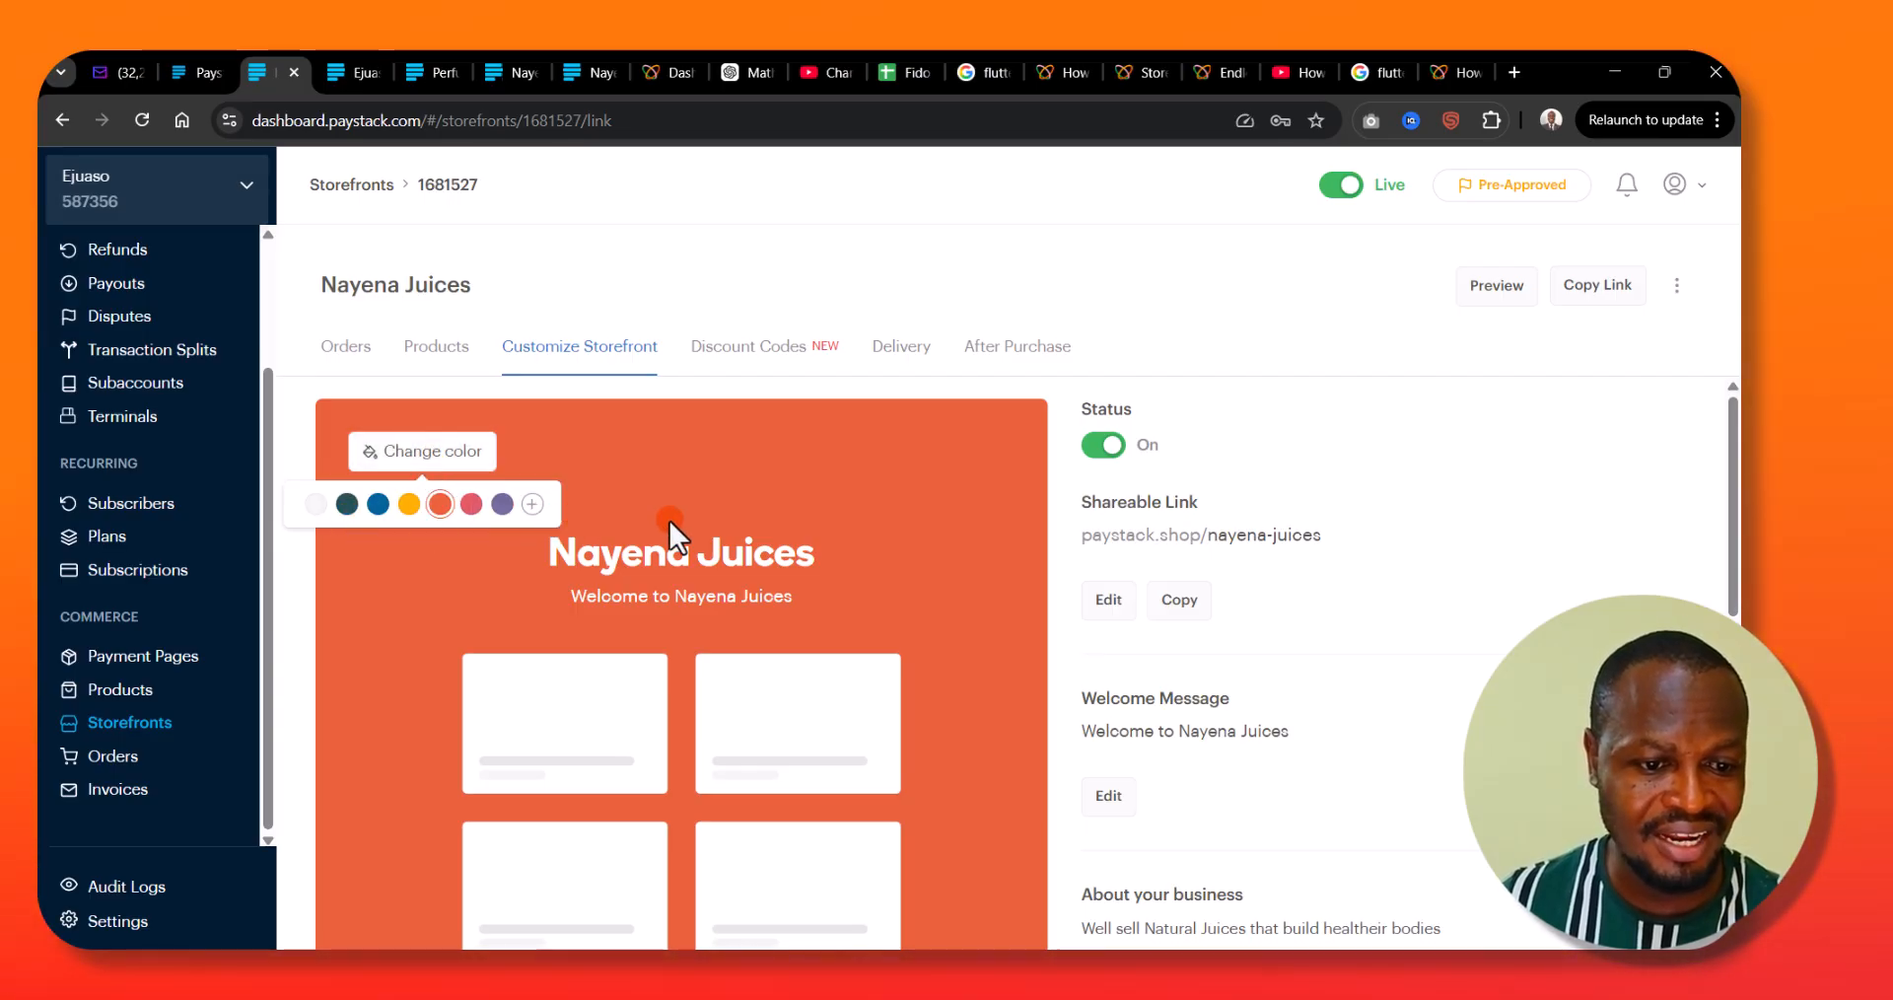
left_click(892, 581)
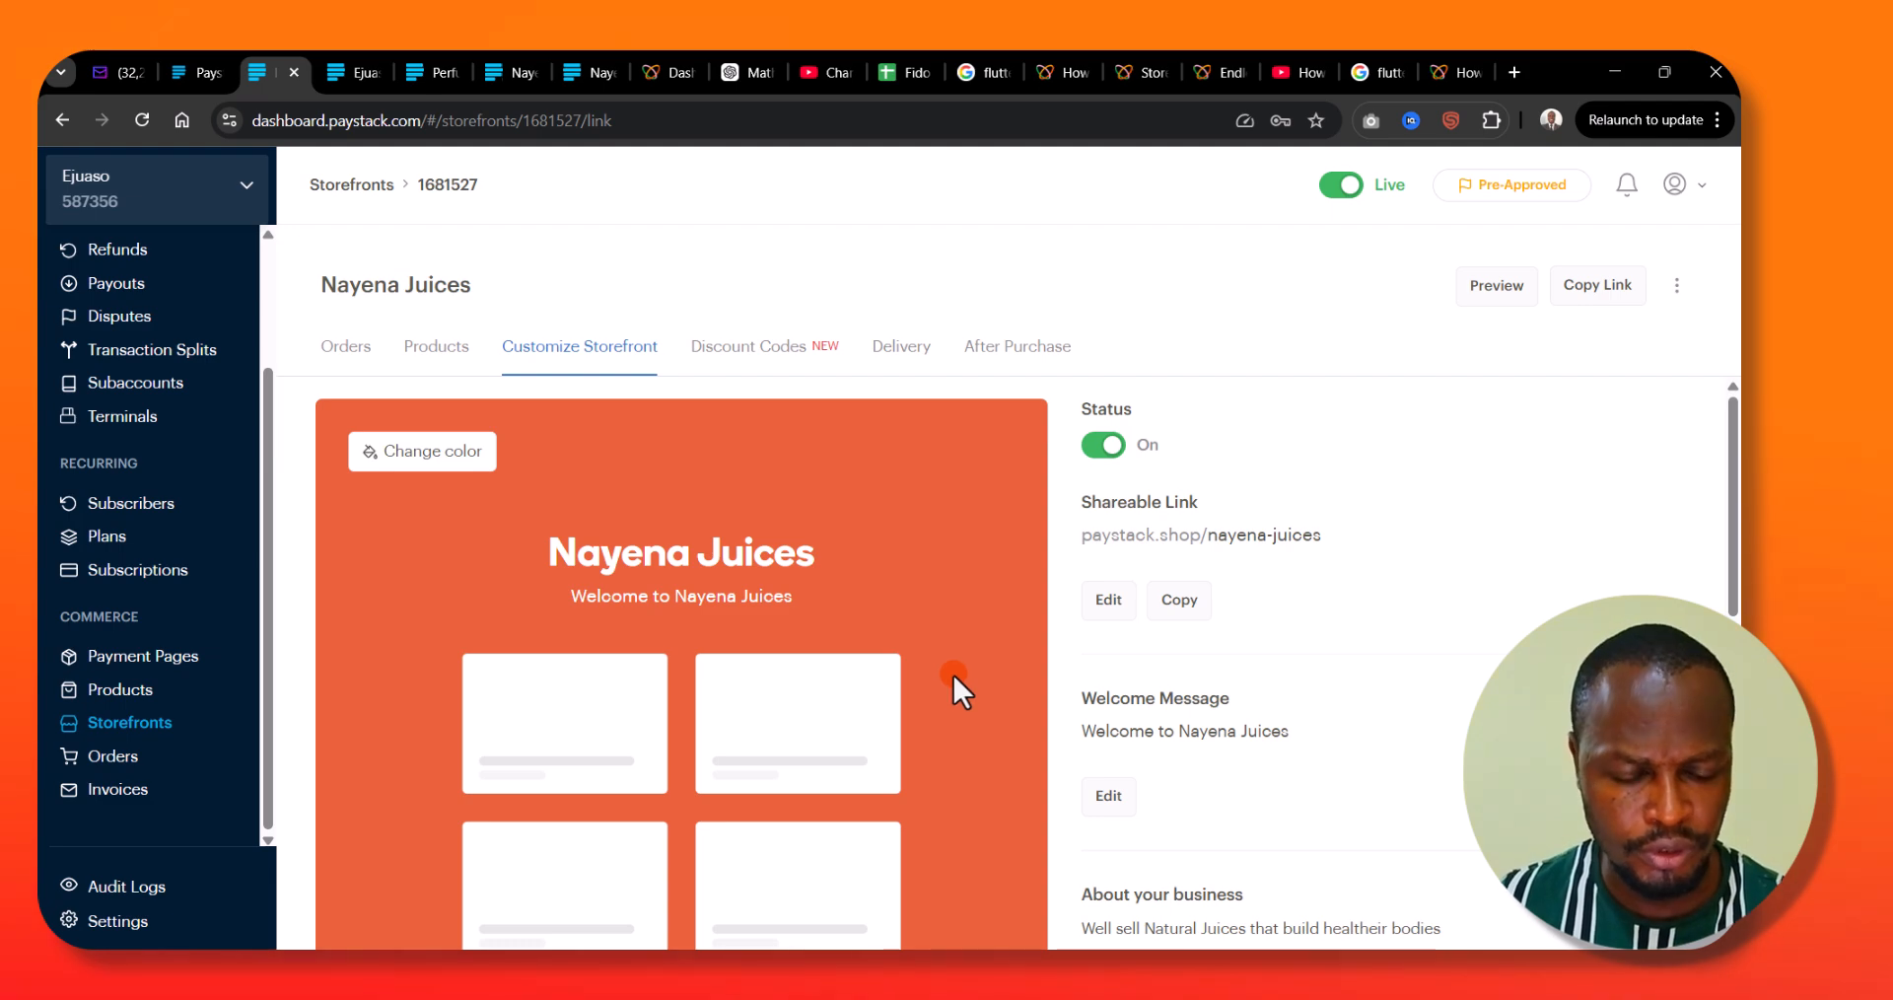
- Review the storefront's shareable link, welcome message, business description, contact, social media and custom field settings
scroll(1487, 624, "down", 2)
scroll(1487, 624, "up", 2)
left_click_drag(1726, 512, 1732, 569)
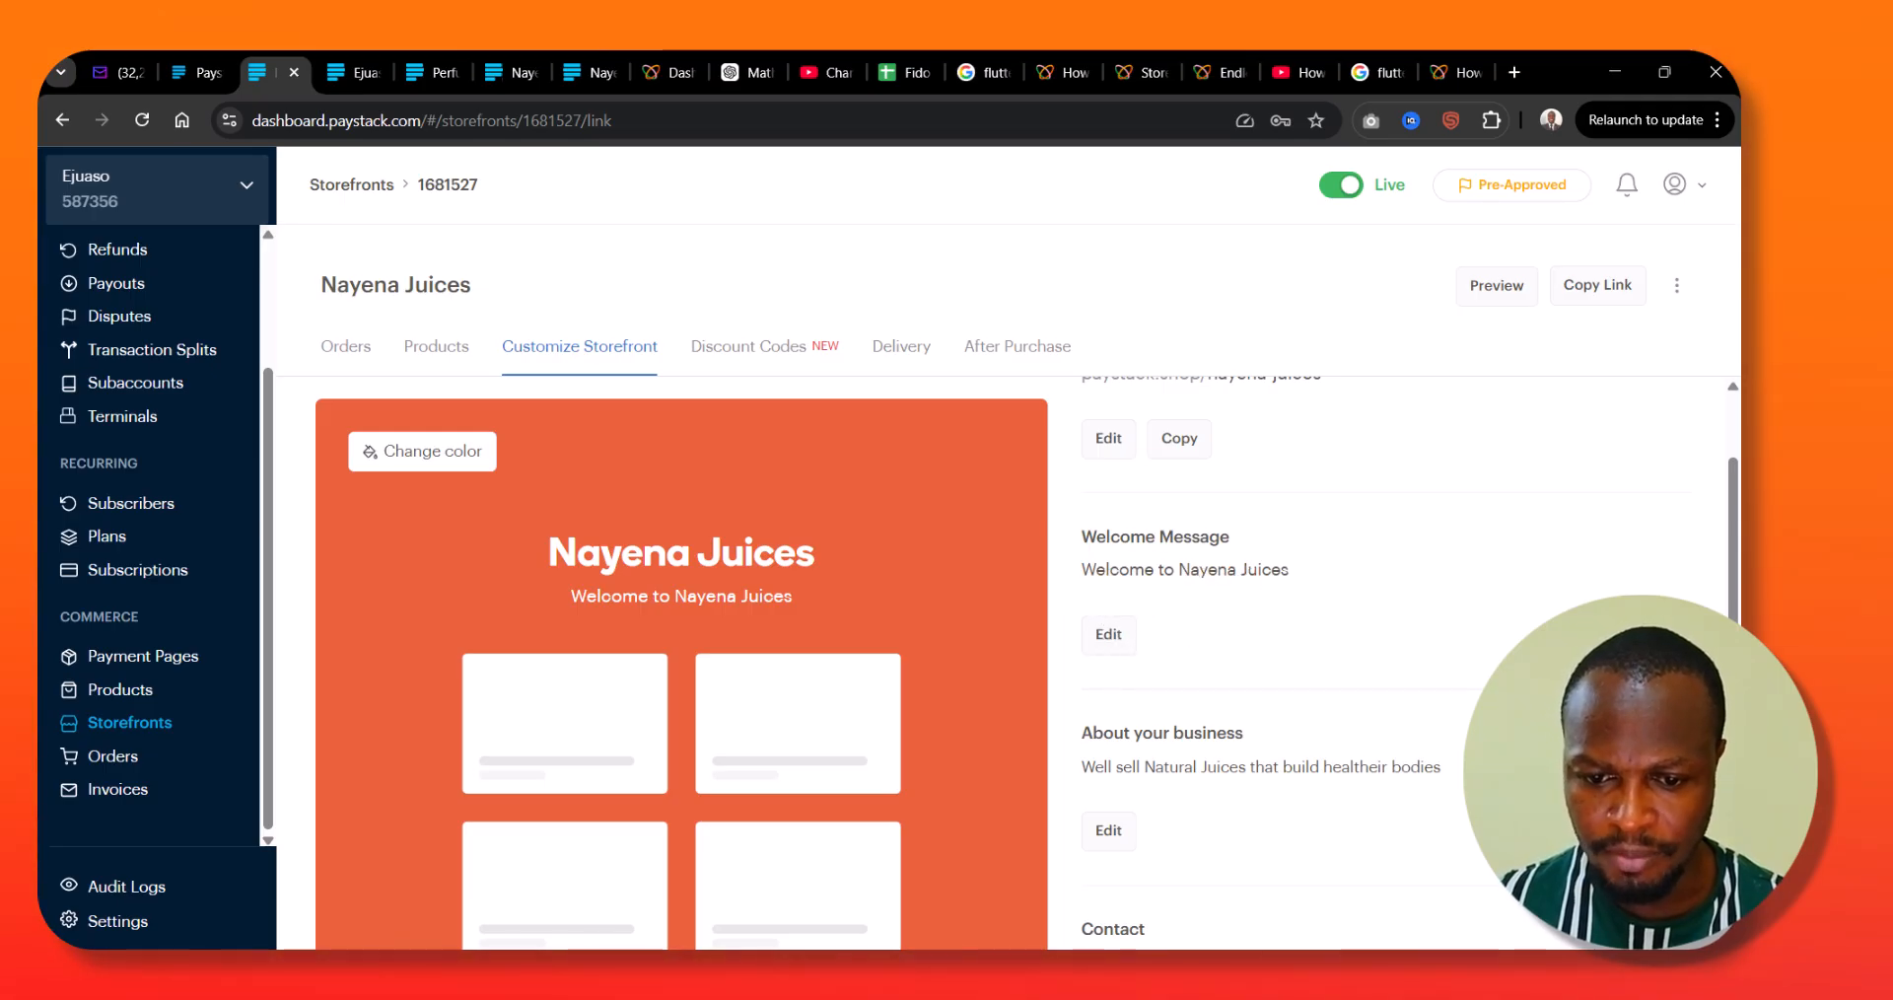
scroll(1252, 636, "down", 2)
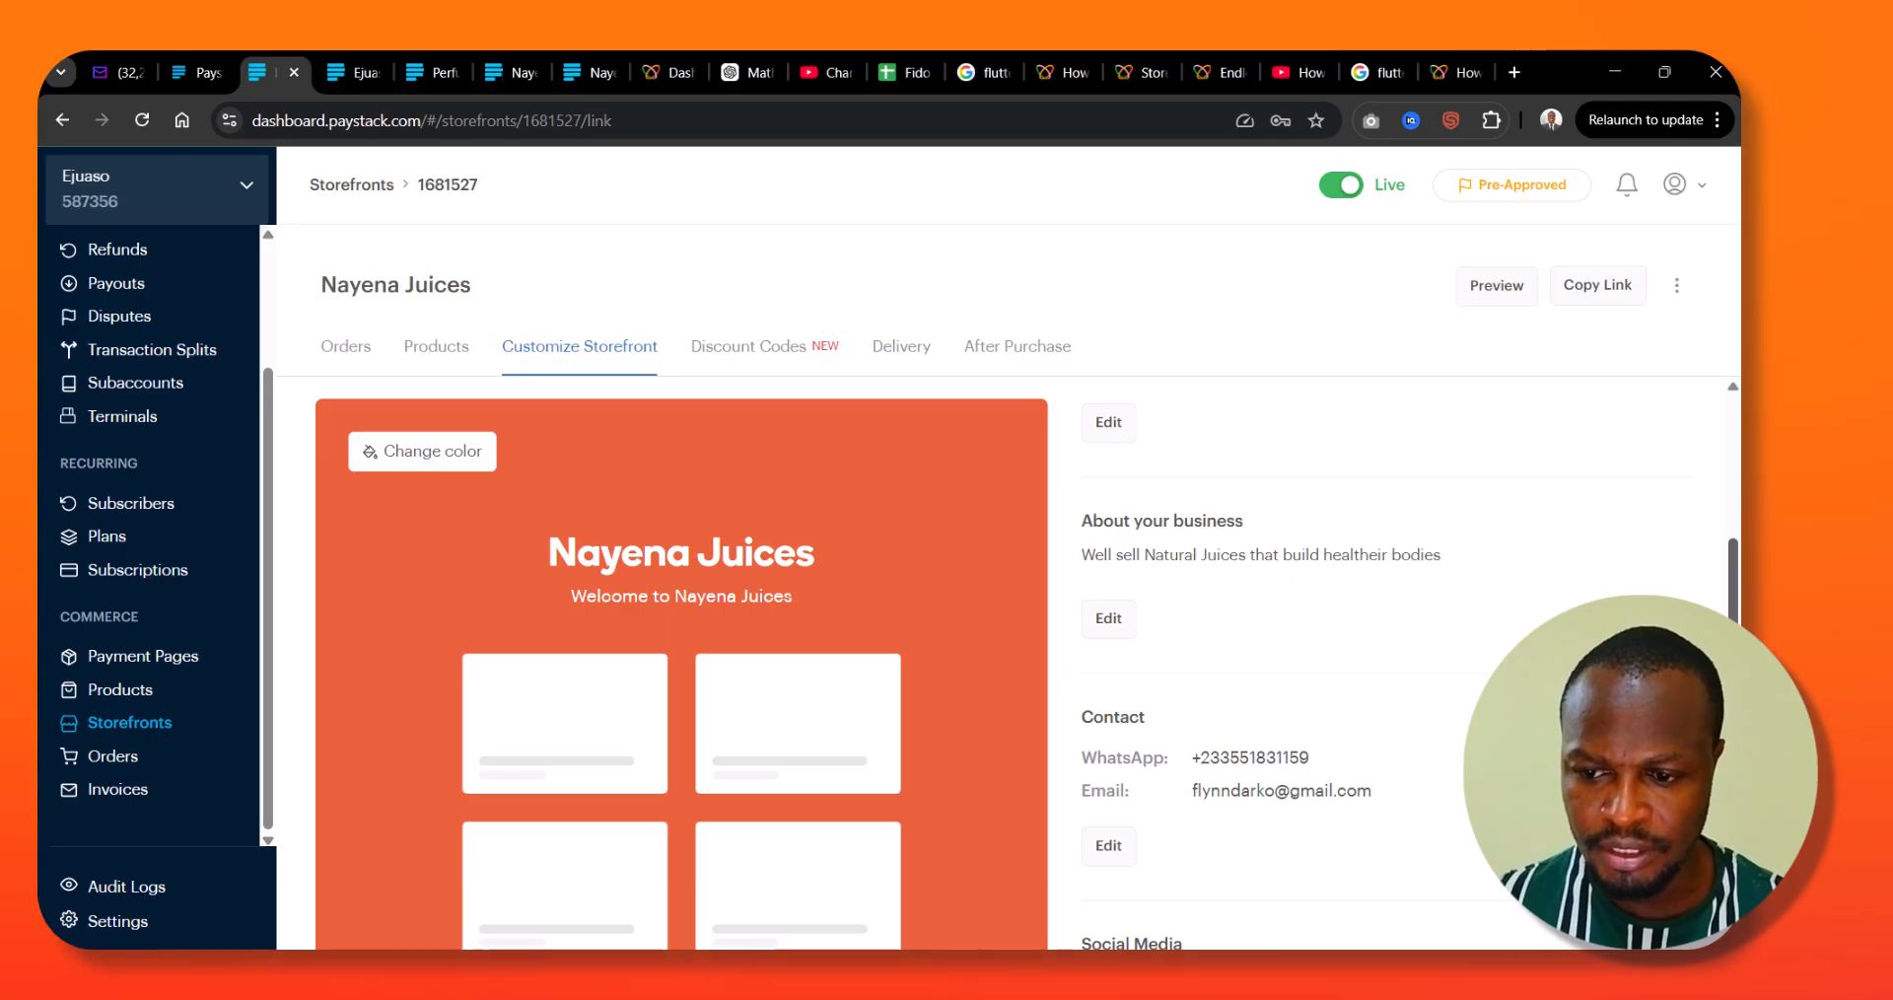
scroll(1248, 673, "down", 1)
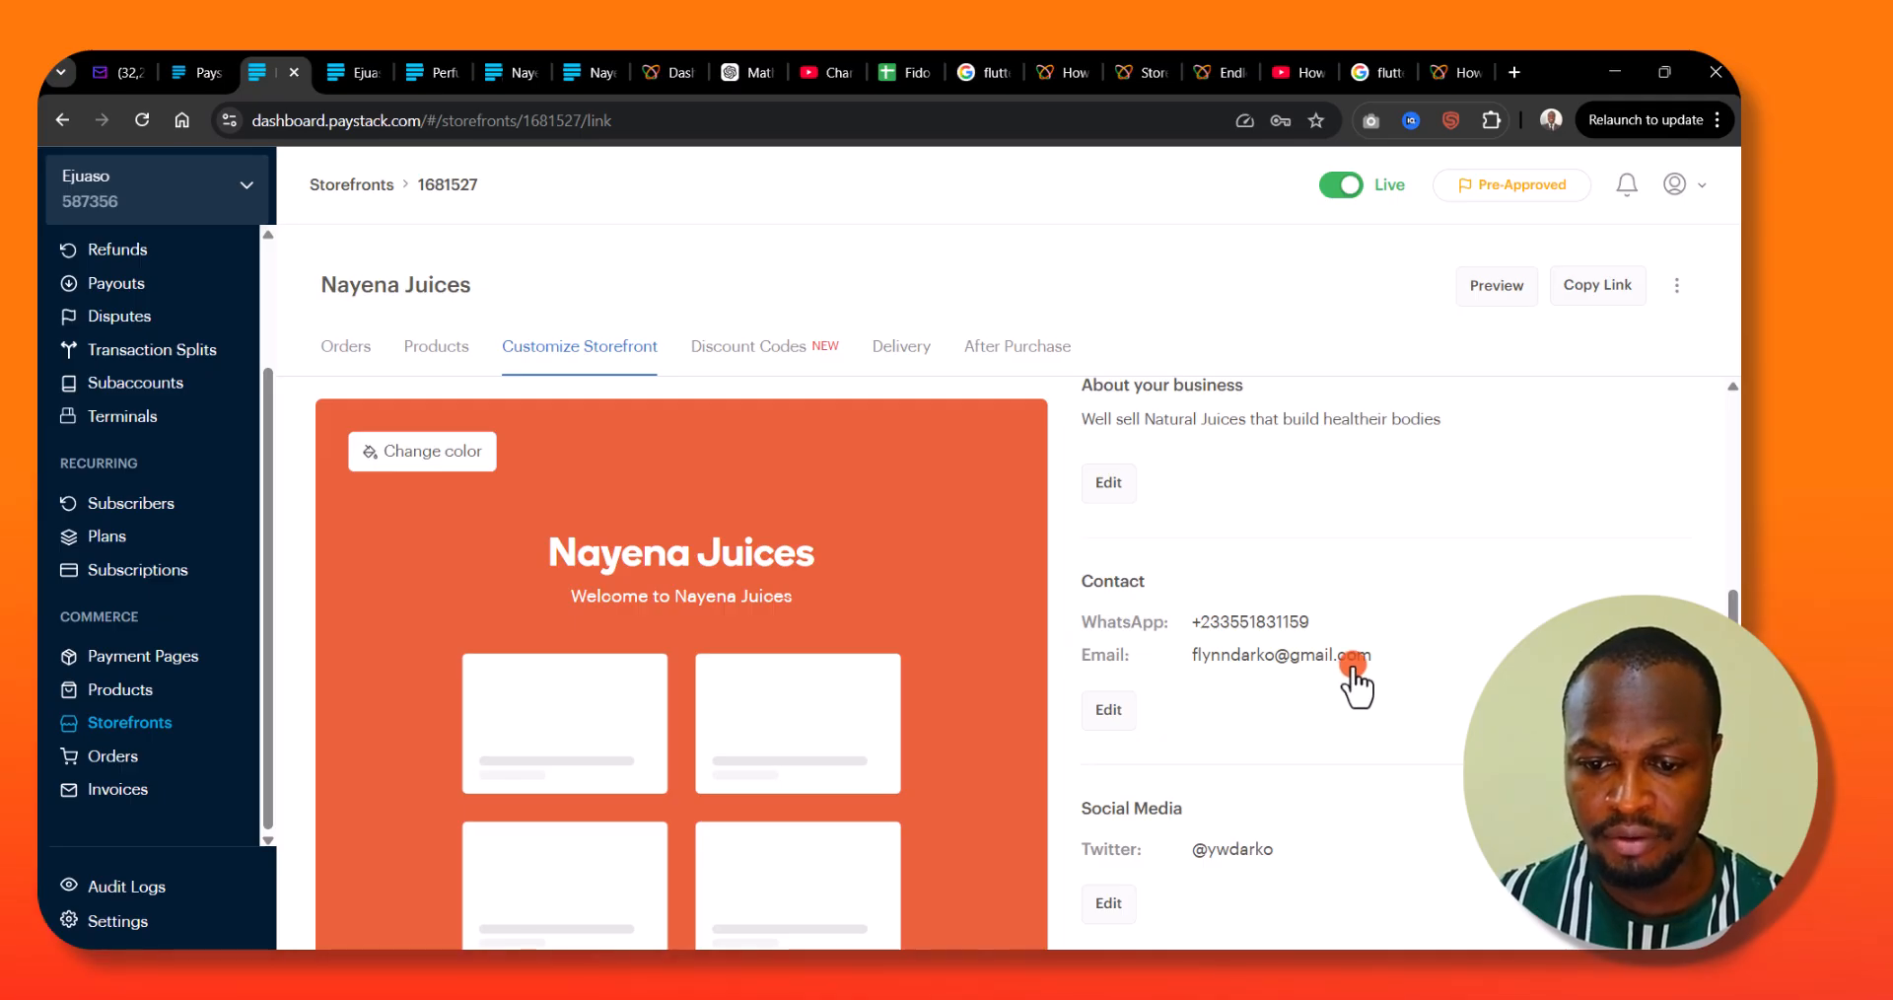
scroll(1114, 631, "down", 3)
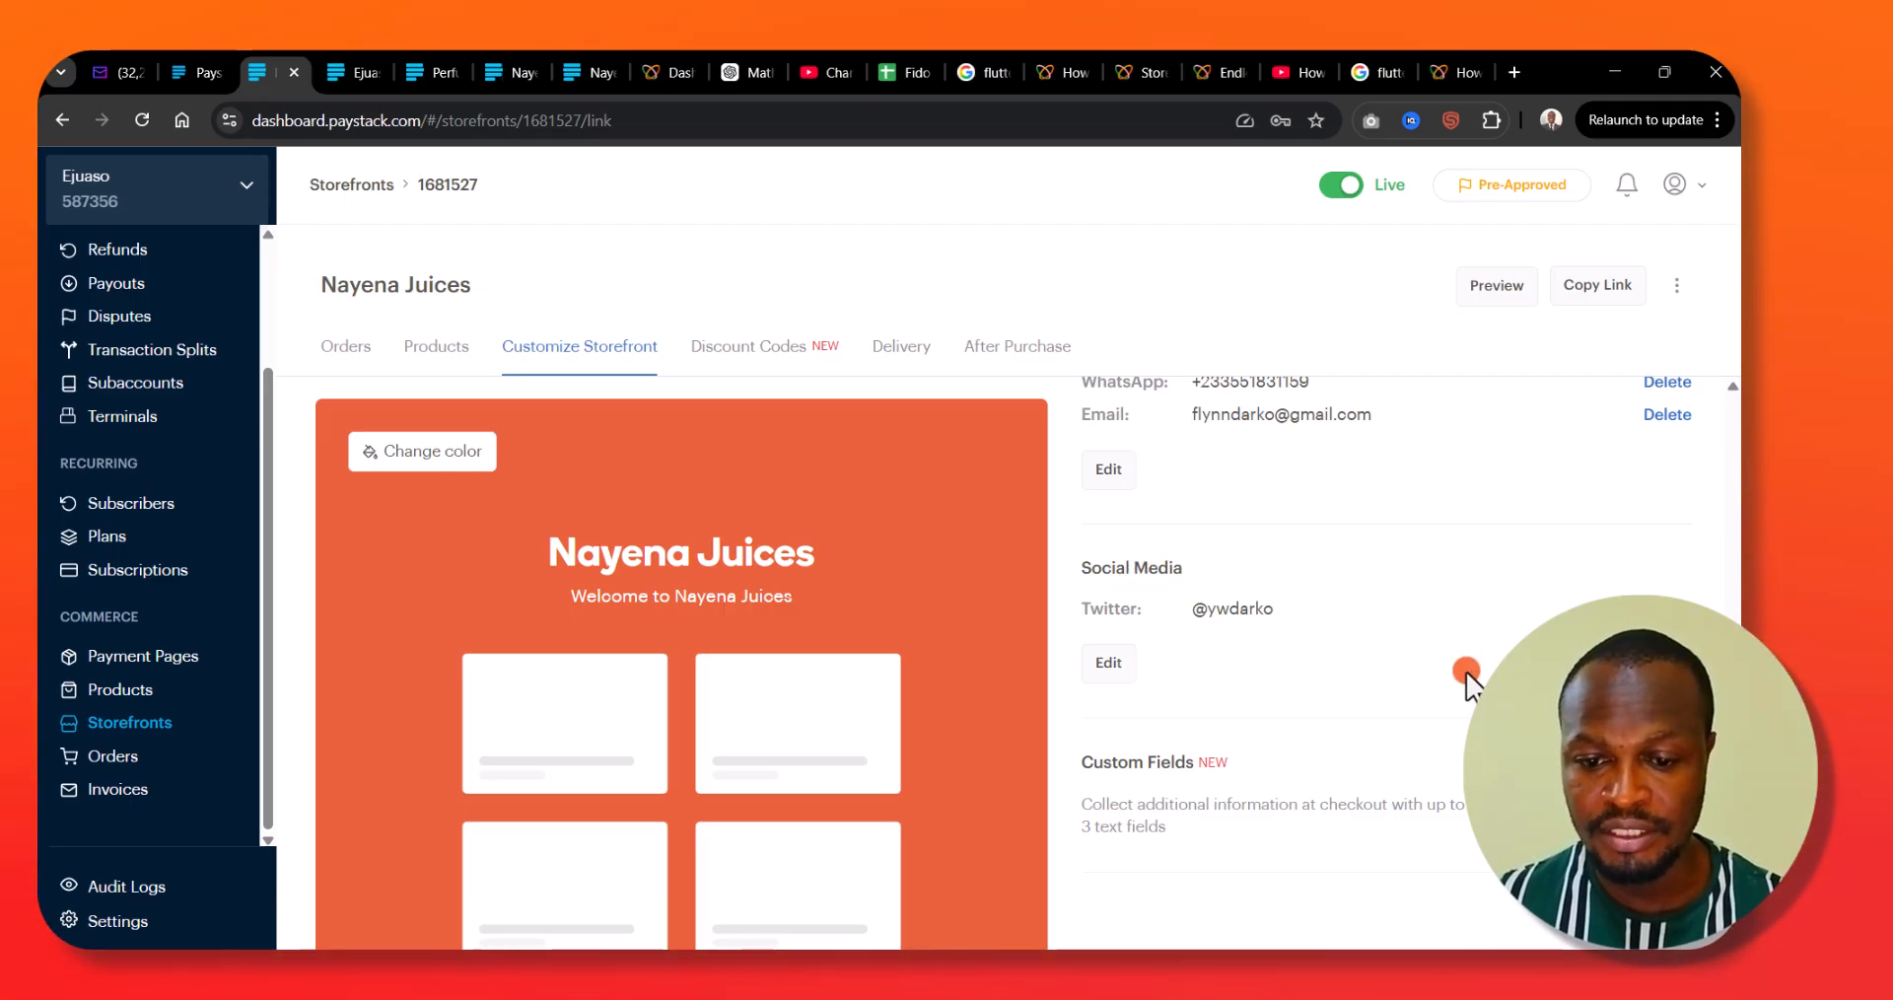
scroll(1464, 676, "down", 1)
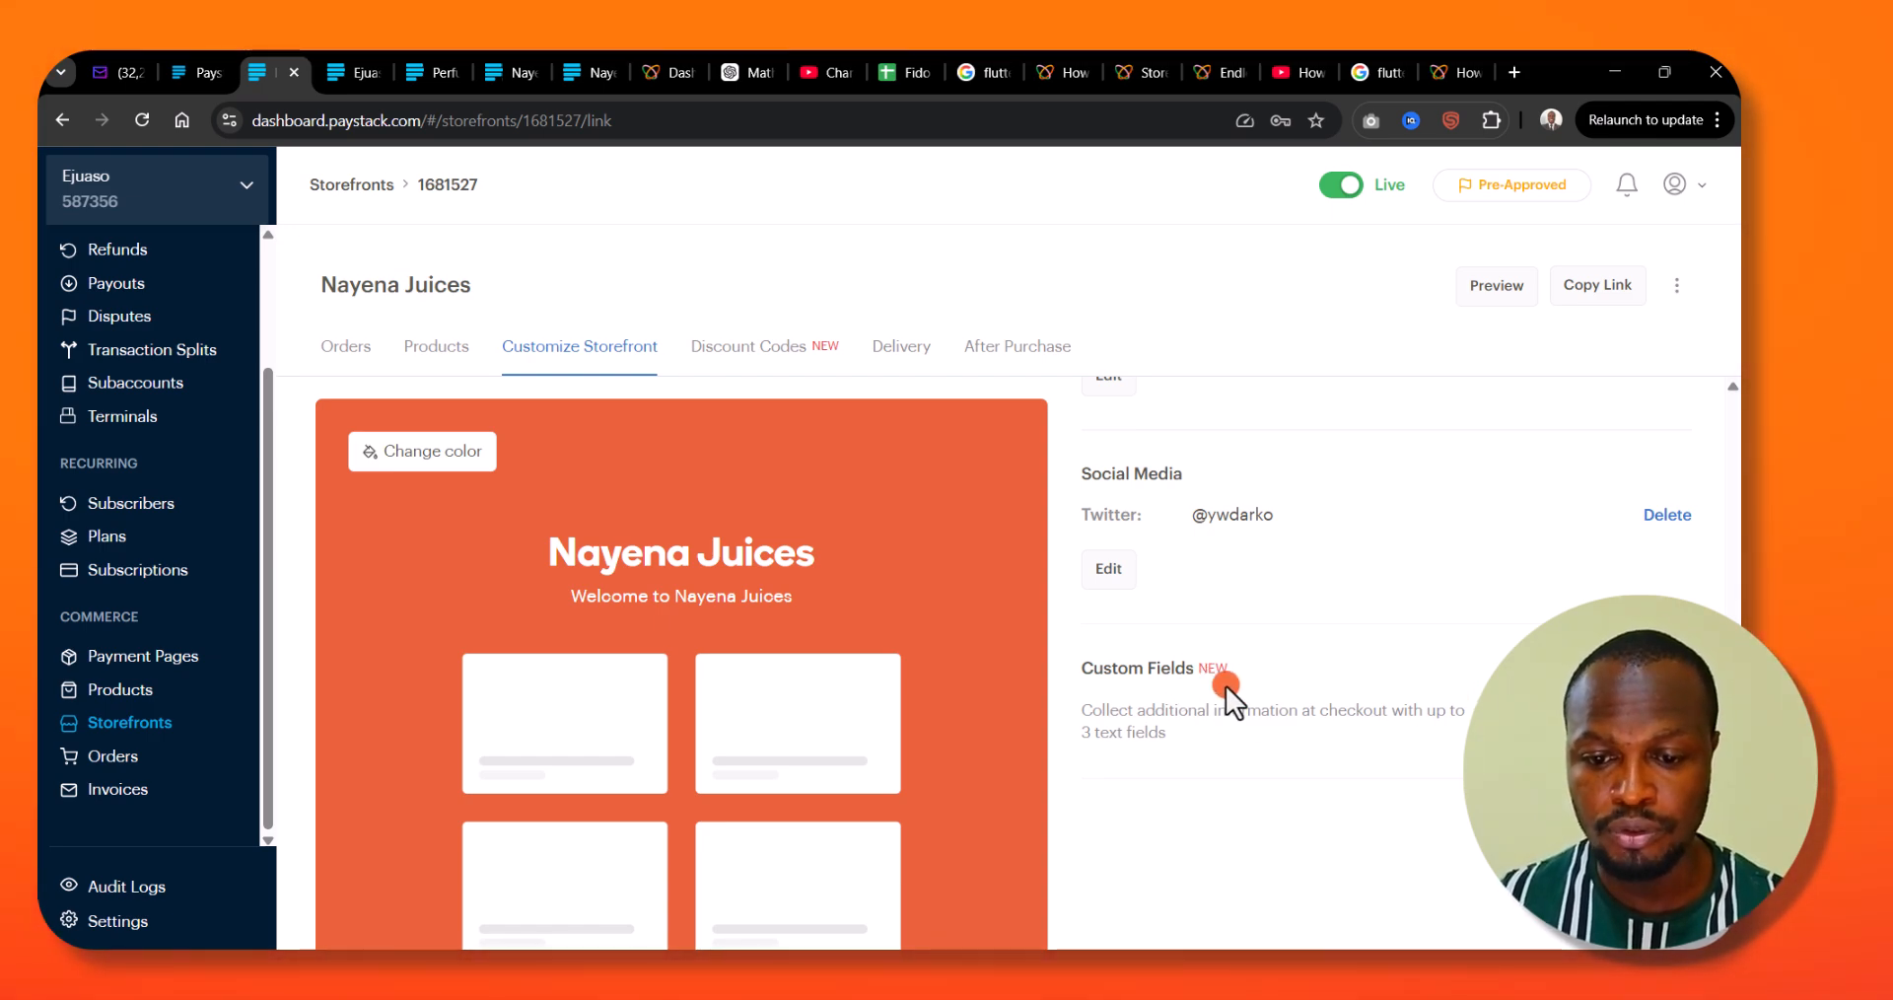
- Open the discount codes of the Nayena Juices storefront
scroll(1386, 661, "up", 10)
left_click(739, 355)
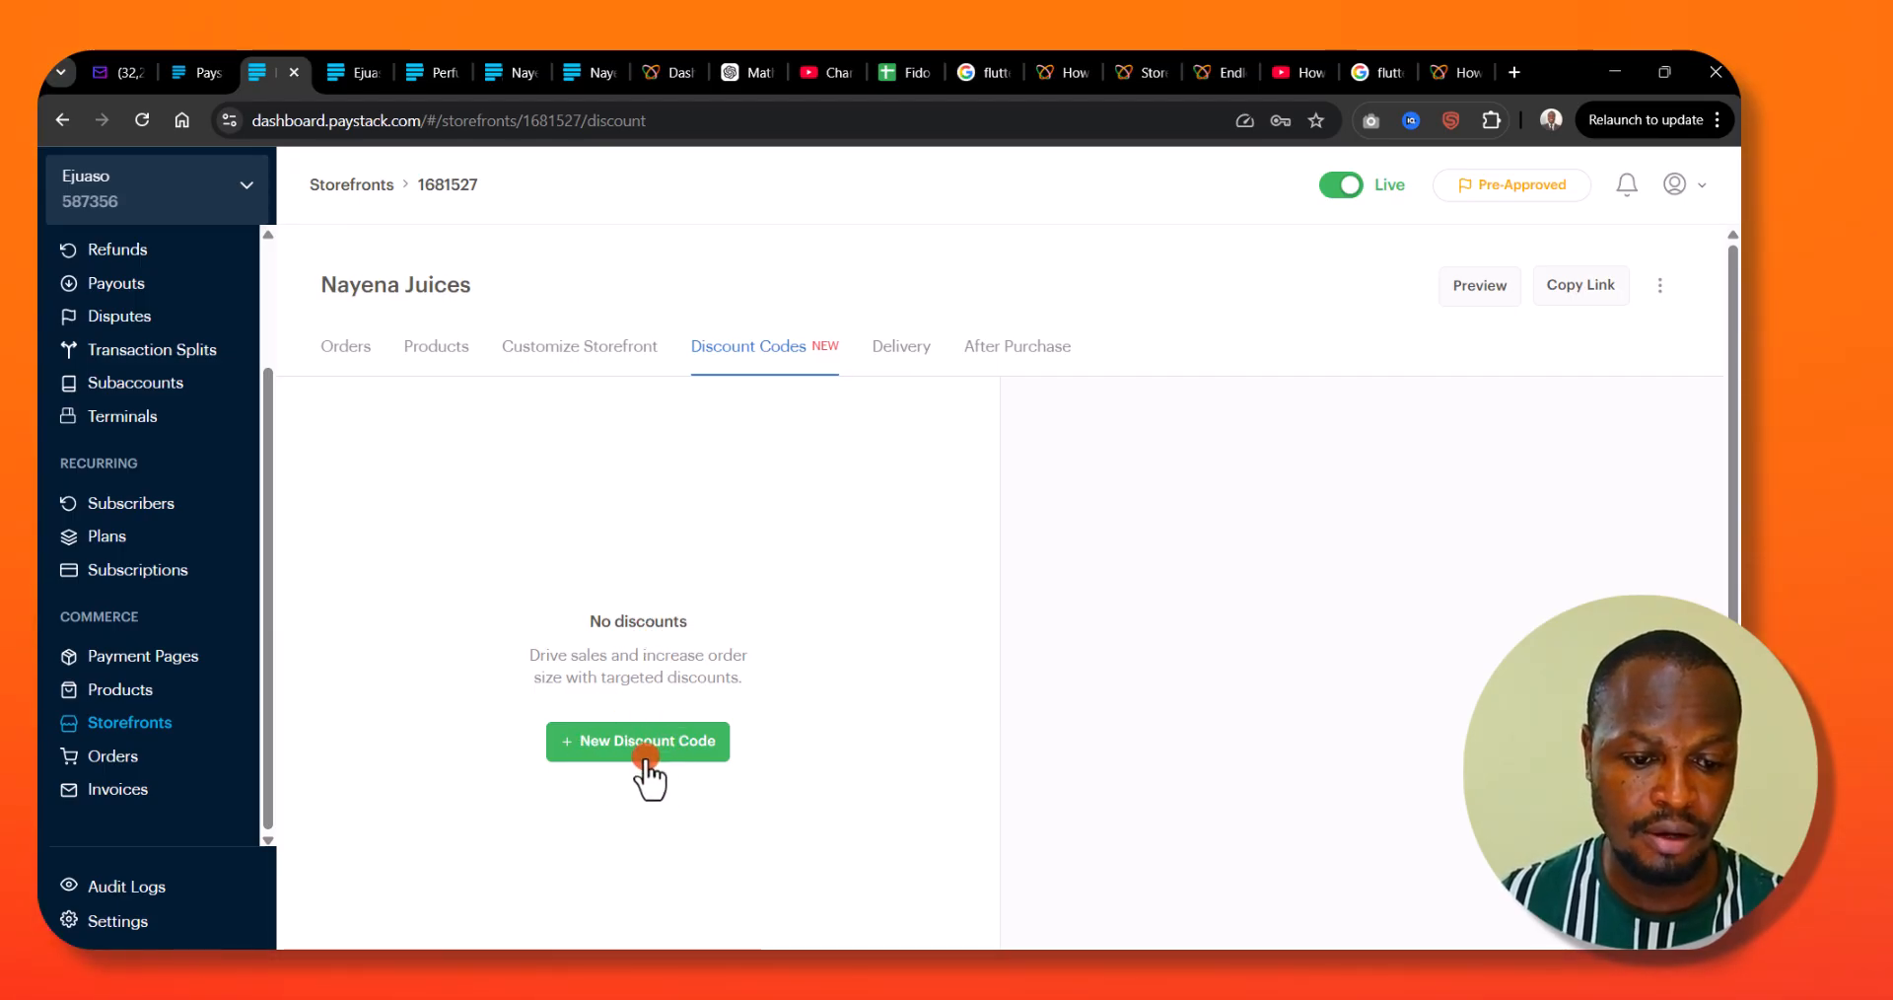
- Start a new discount code for the storefront, review its discount types, value field and preference options, and cancel without creating it
left_click(633, 759)
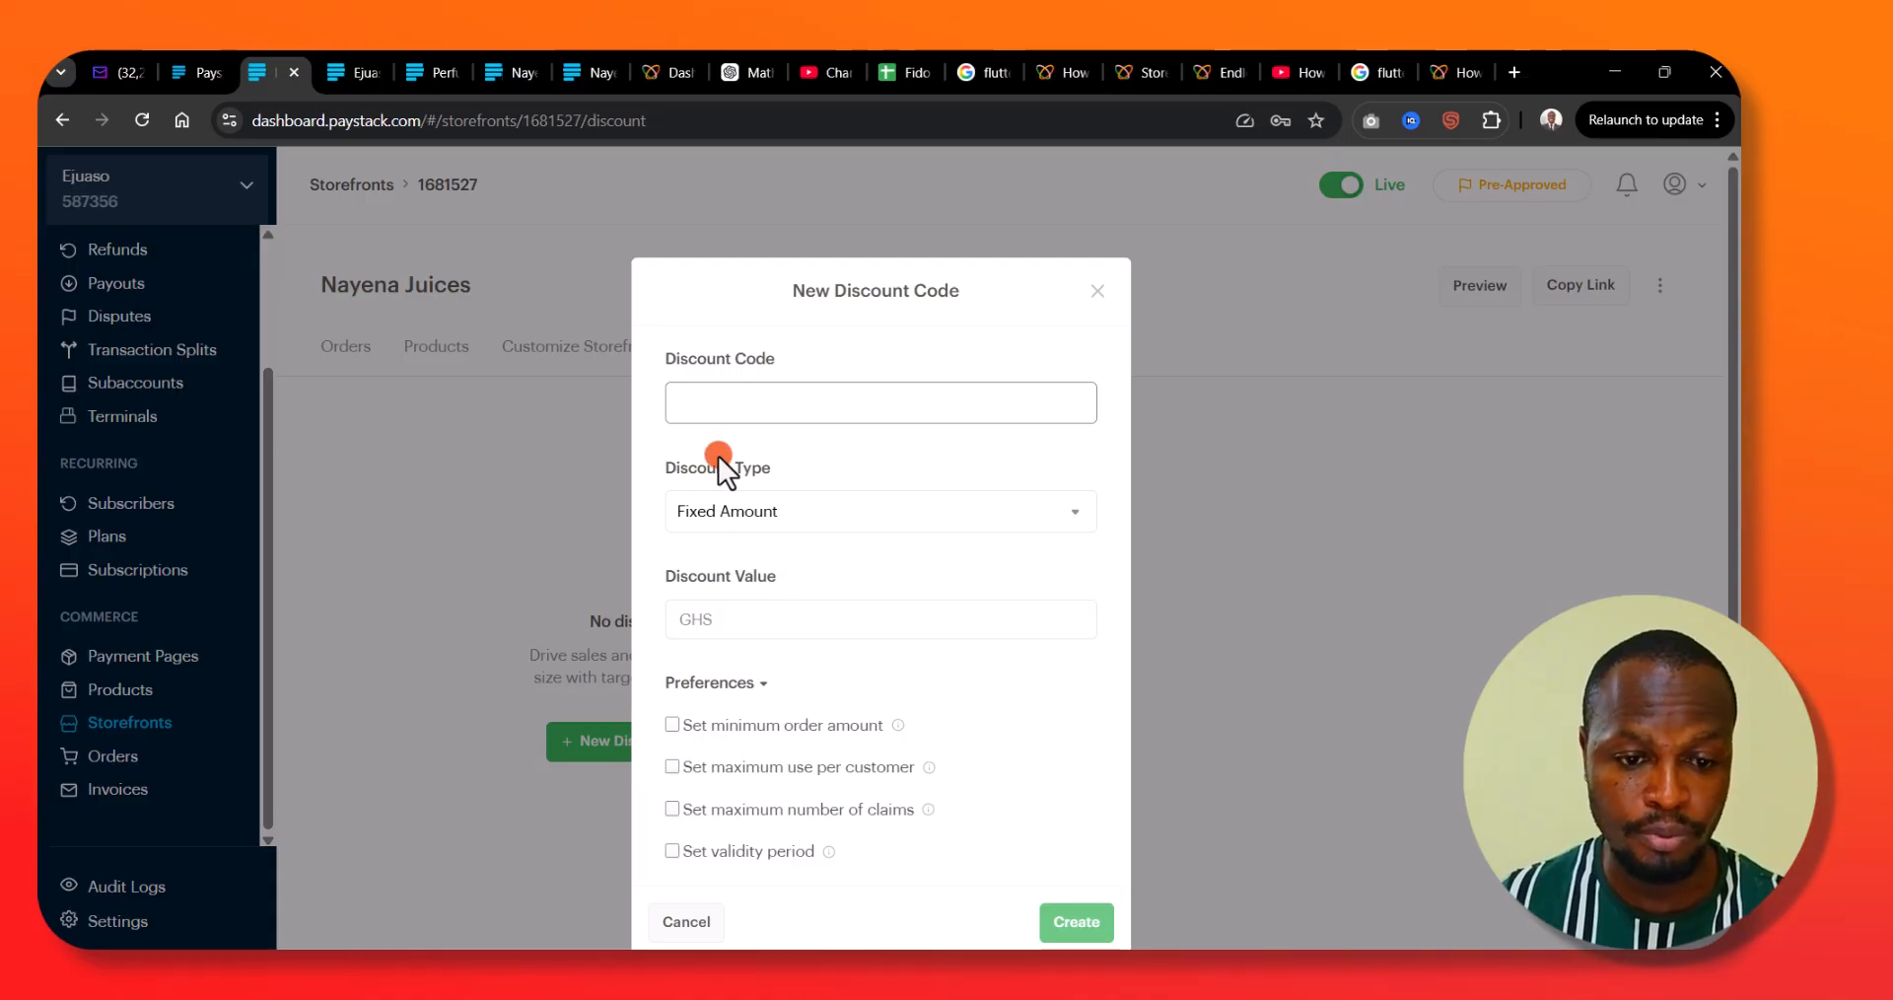
left_click(779, 513)
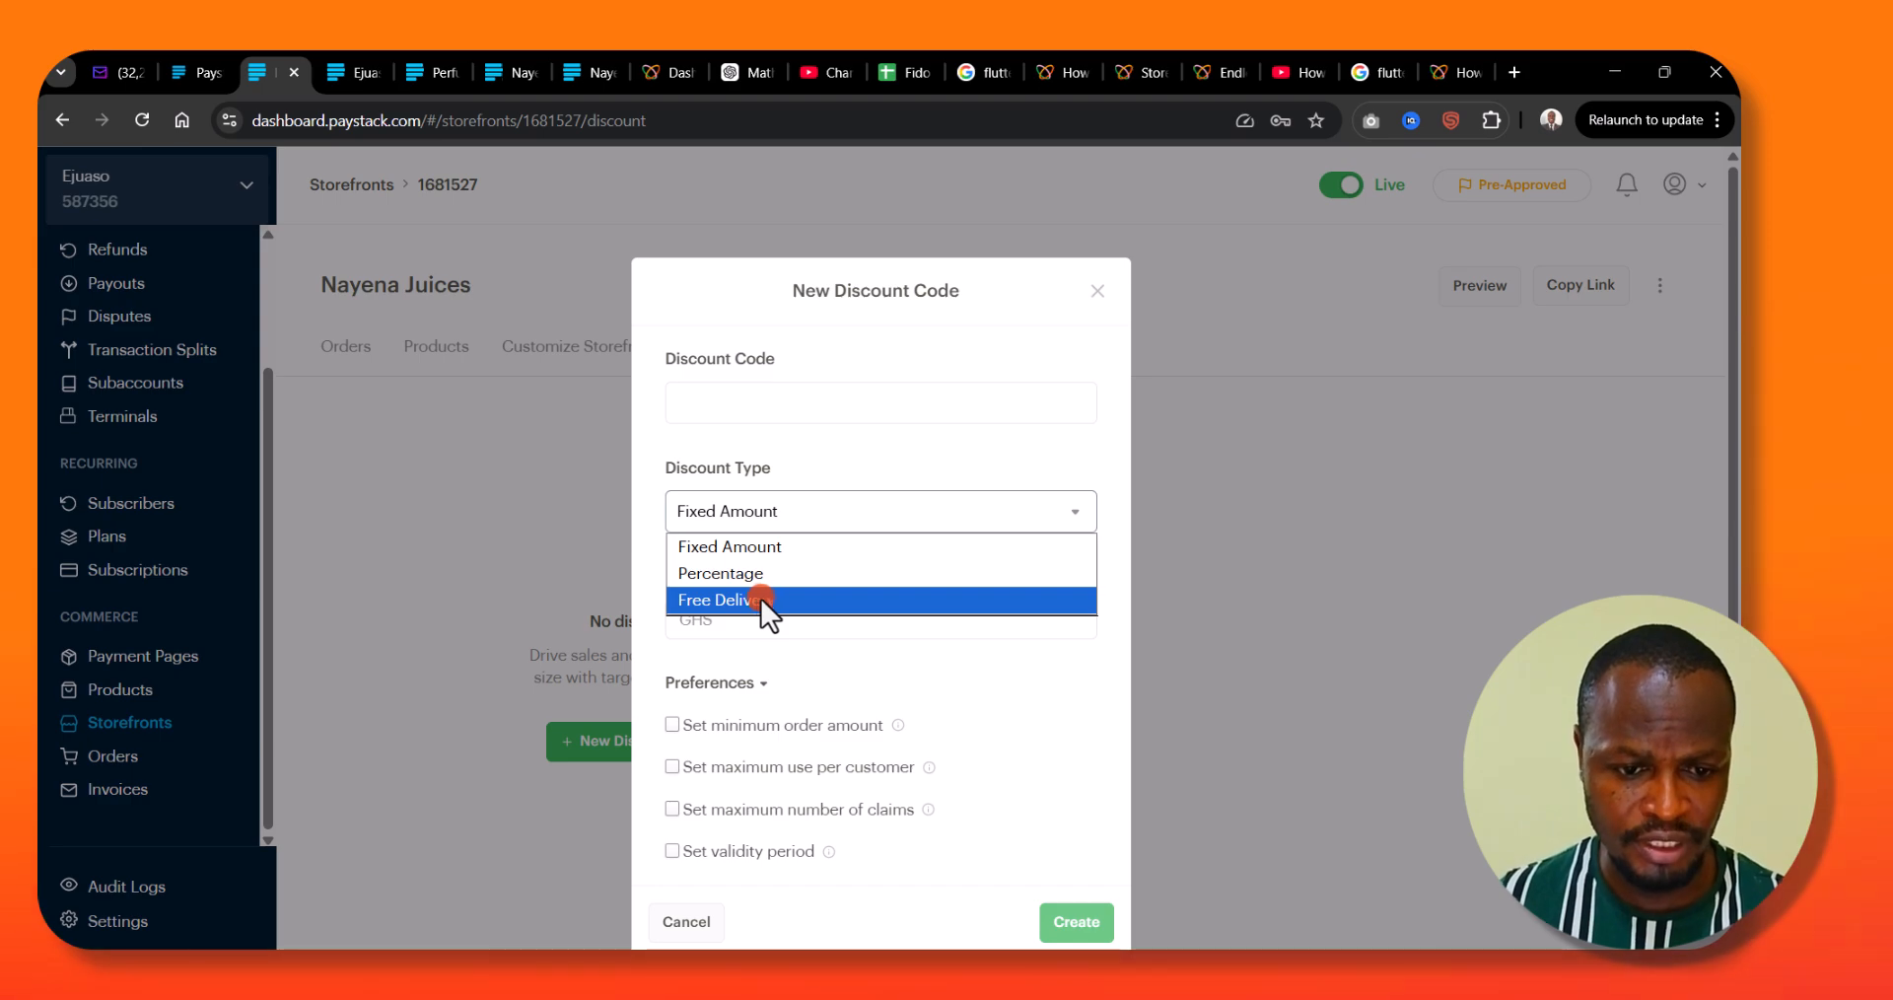
left_click(951, 675)
left_click(790, 619)
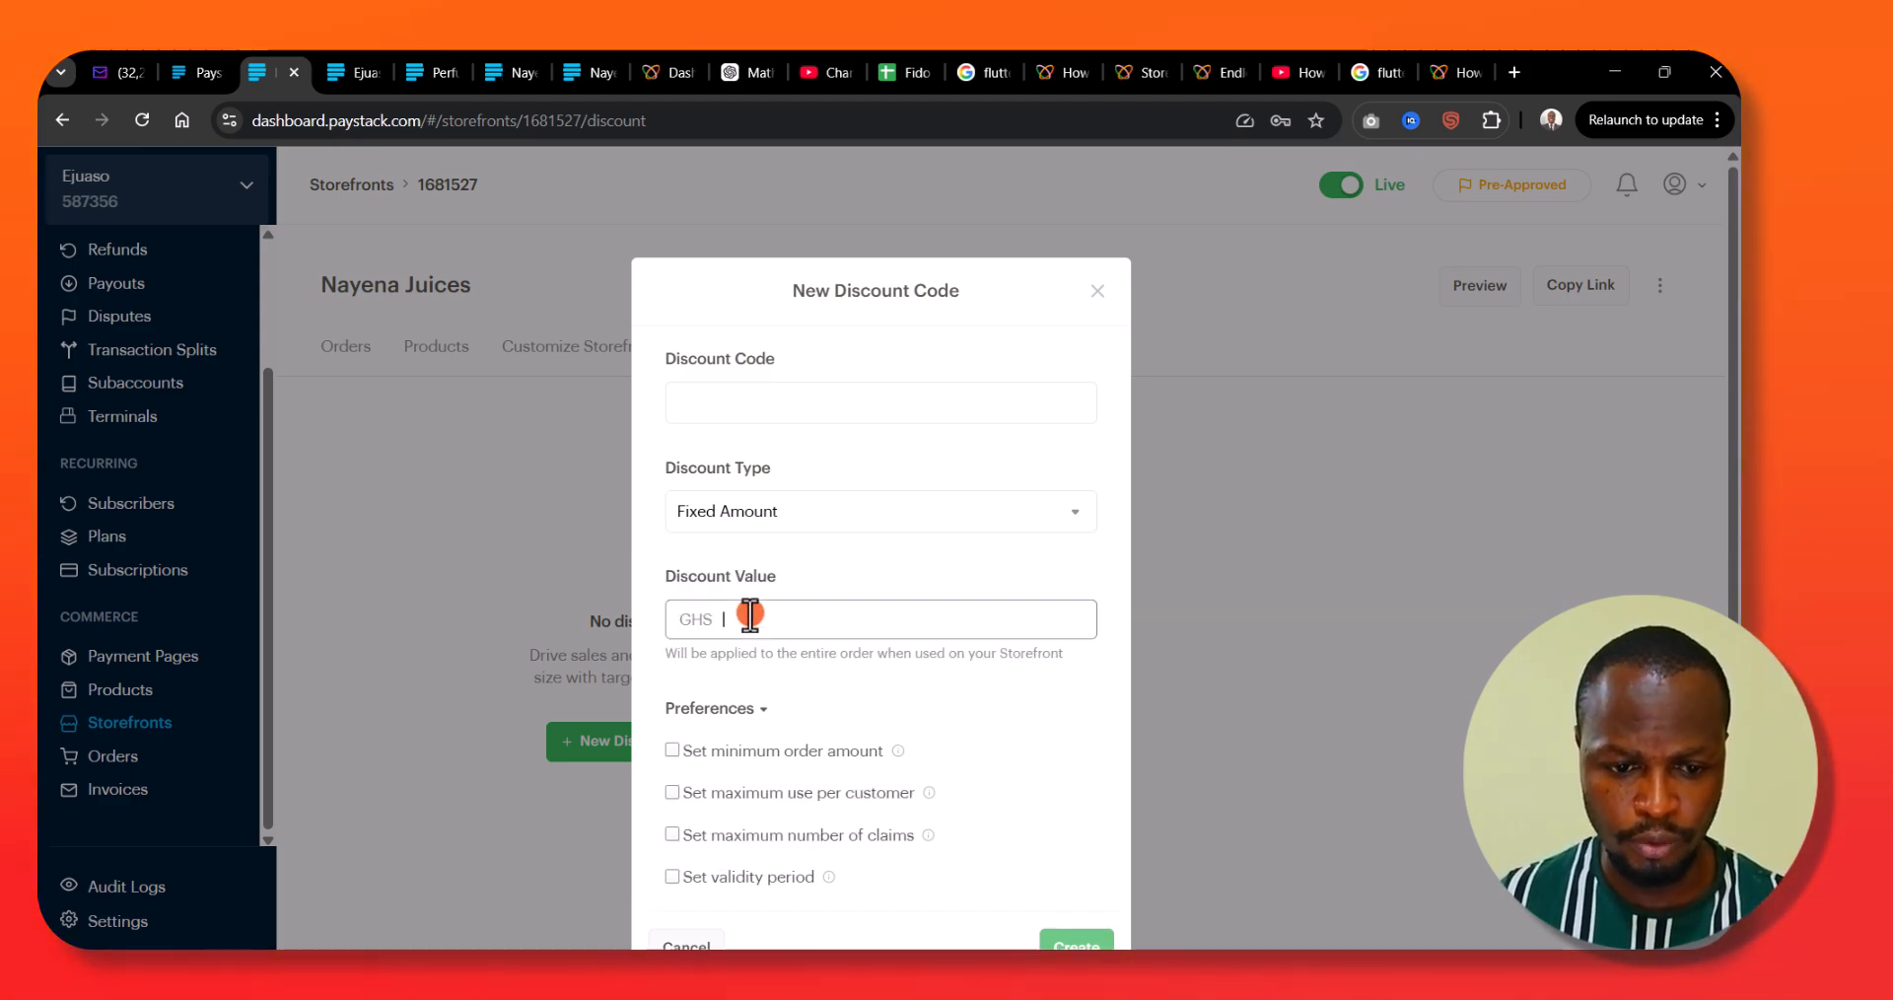
scroll(925, 694, "down", 1)
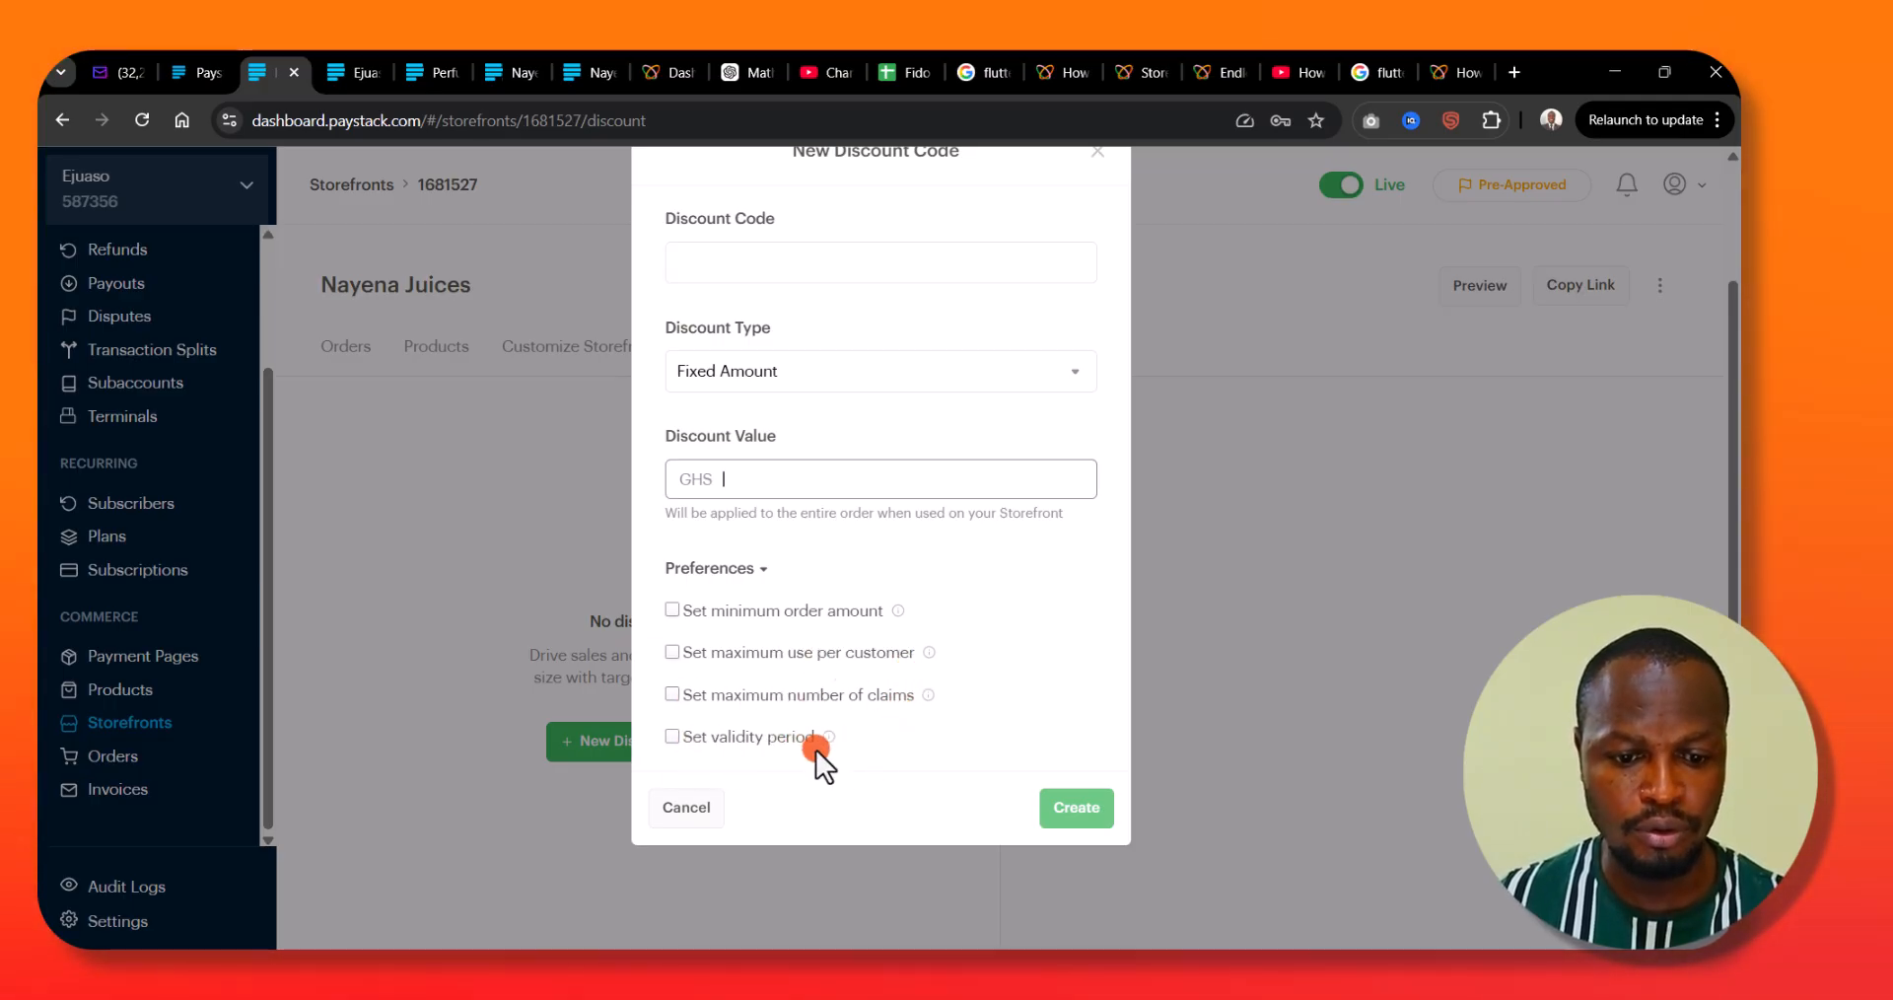
left_click(673, 815)
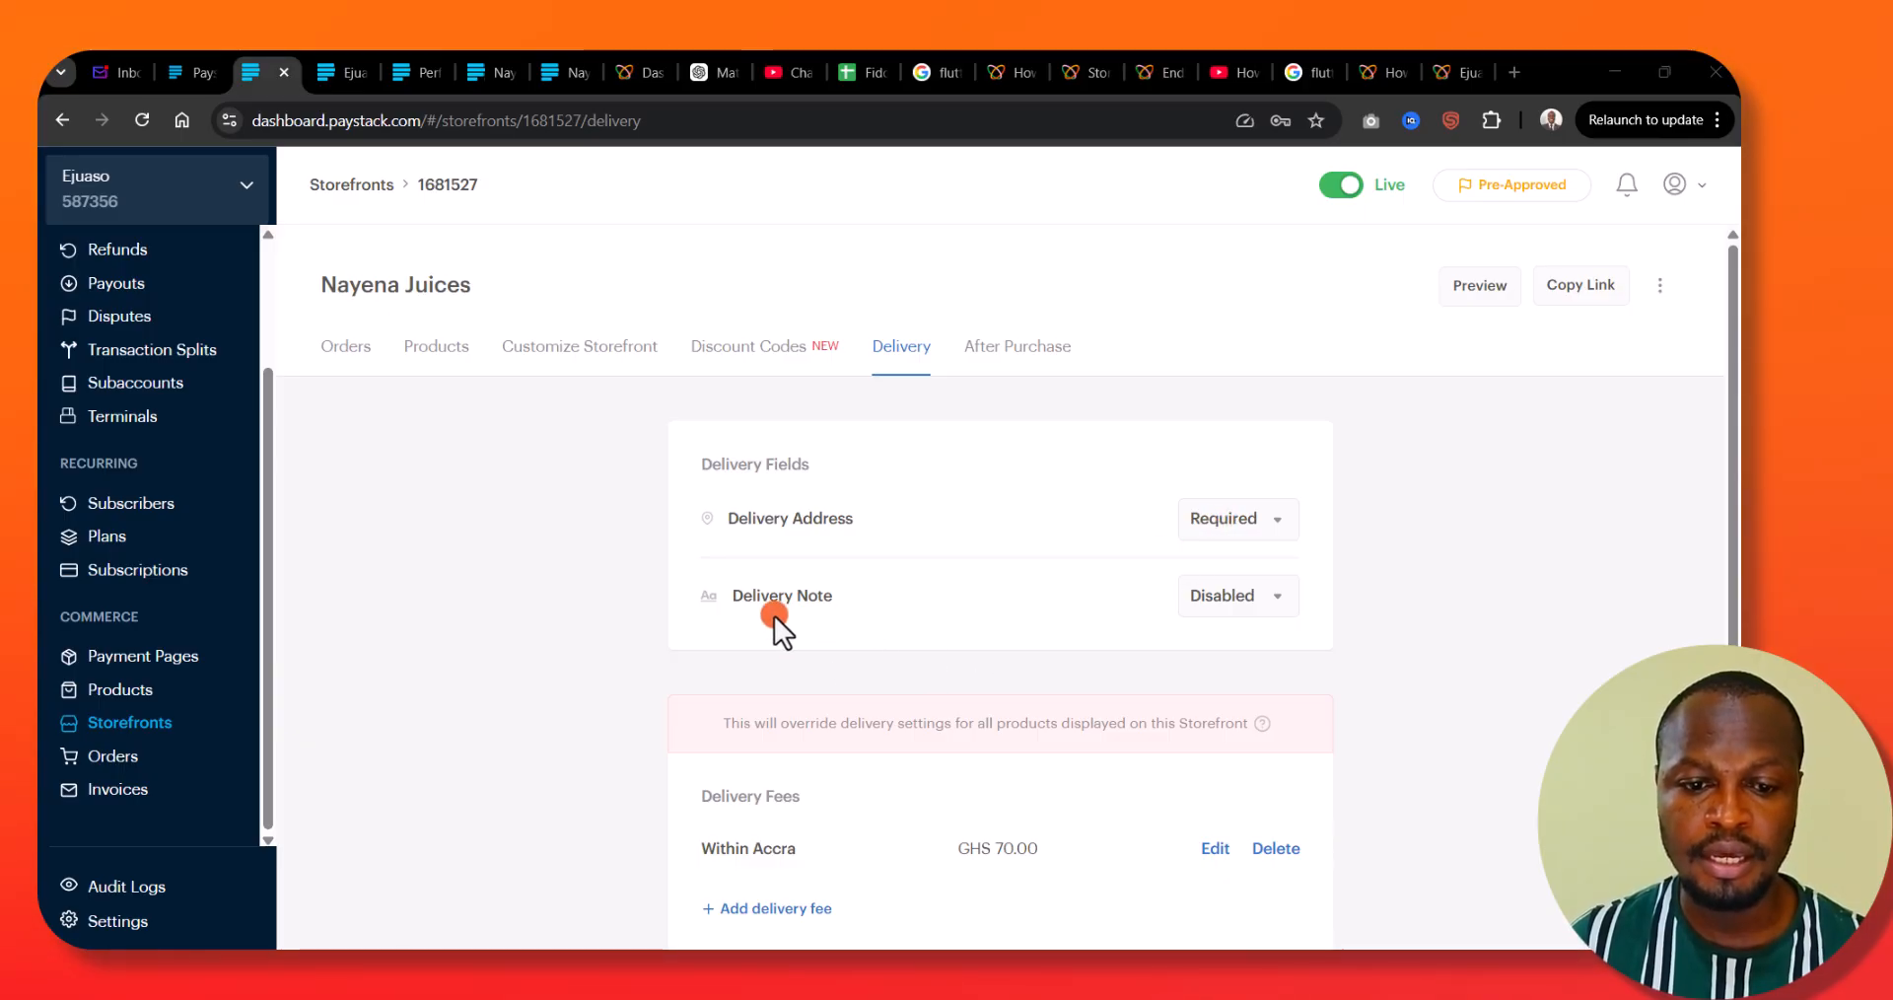
- Review the delivery fields and delivery fees of the Nayena Juices storefront
scroll(1173, 639, "down", 1)
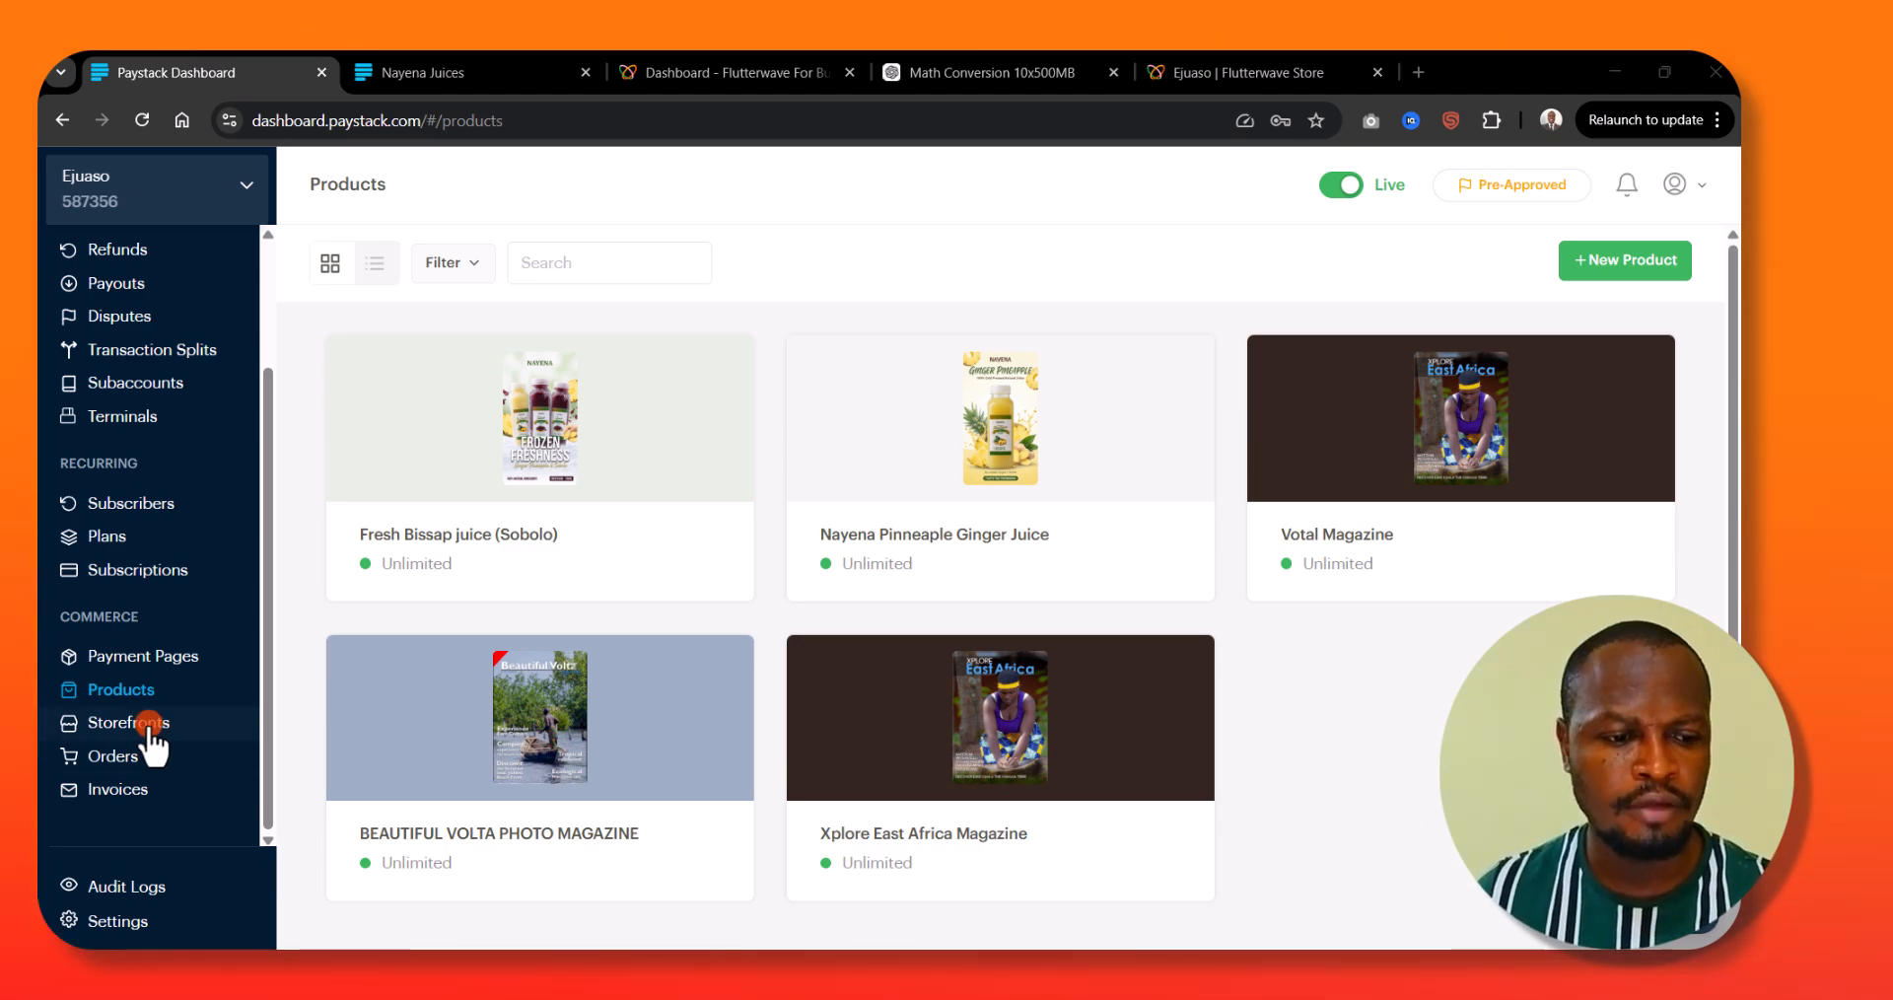
- Open the Fresh Bissap juice (Sobolo) product and view its customization page, including the digital downloads upload option
left_click(619, 463)
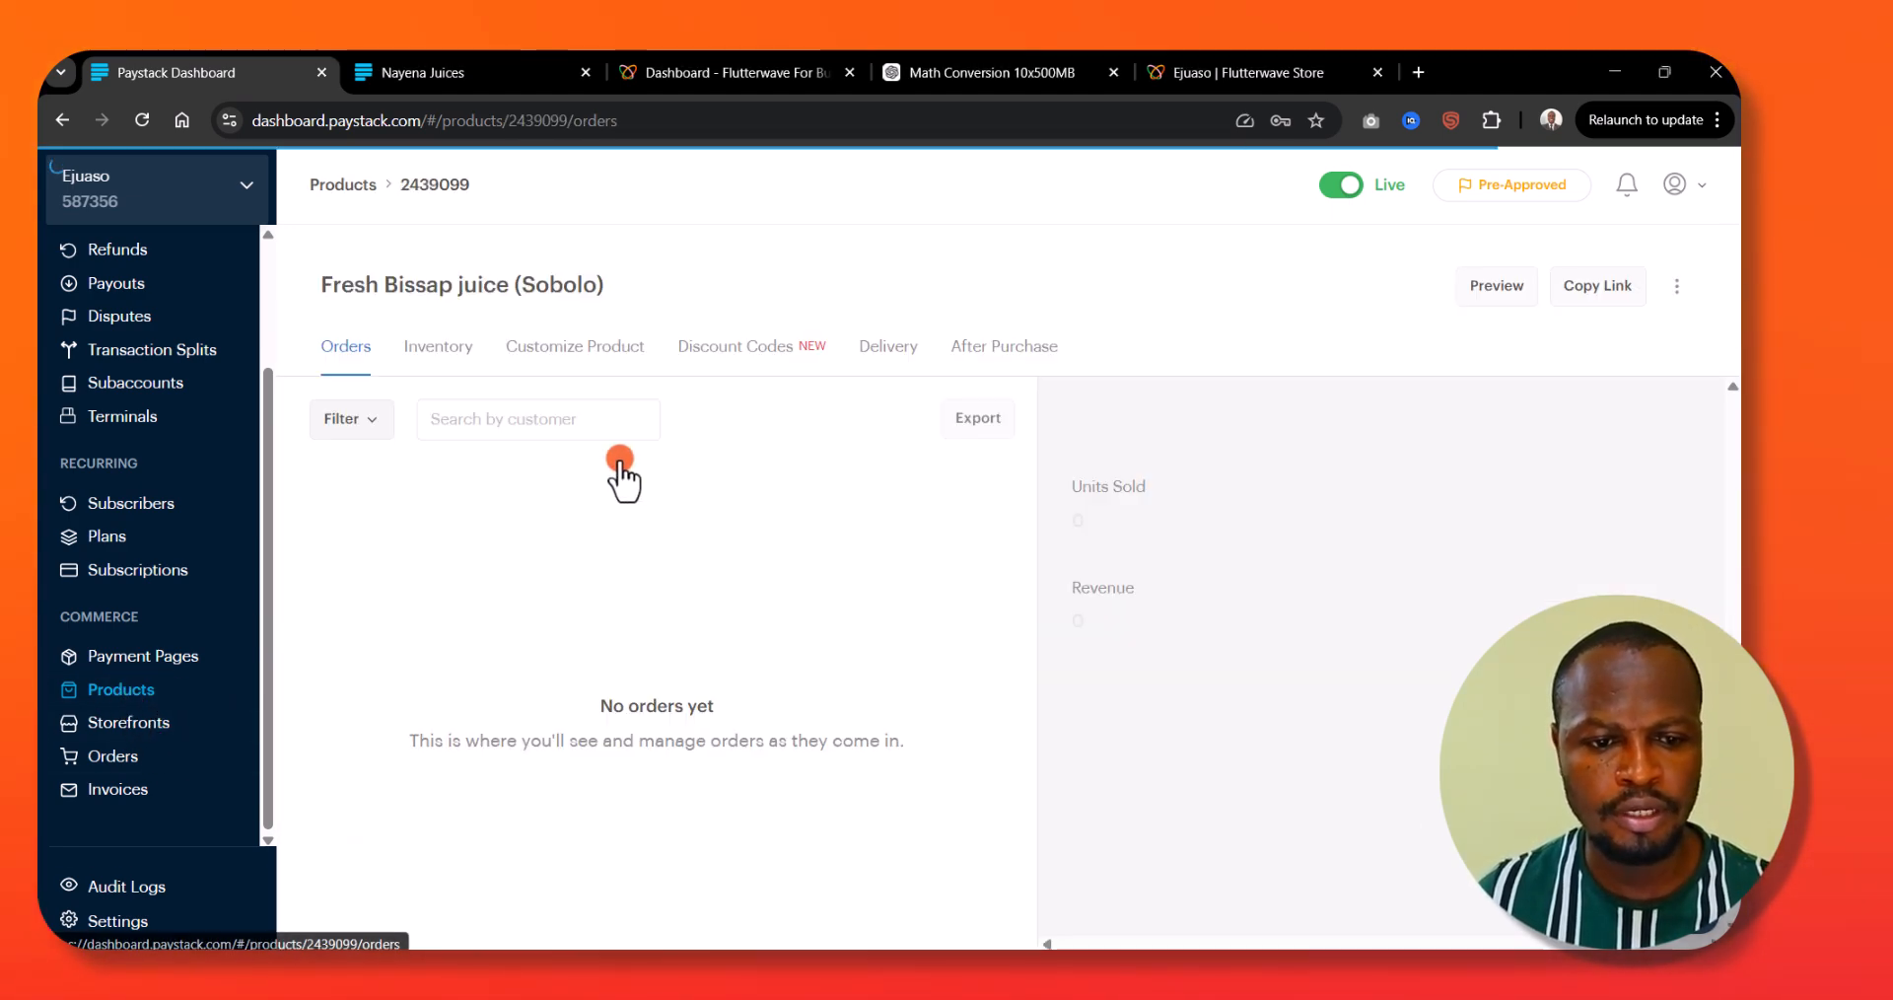
left_click(582, 350)
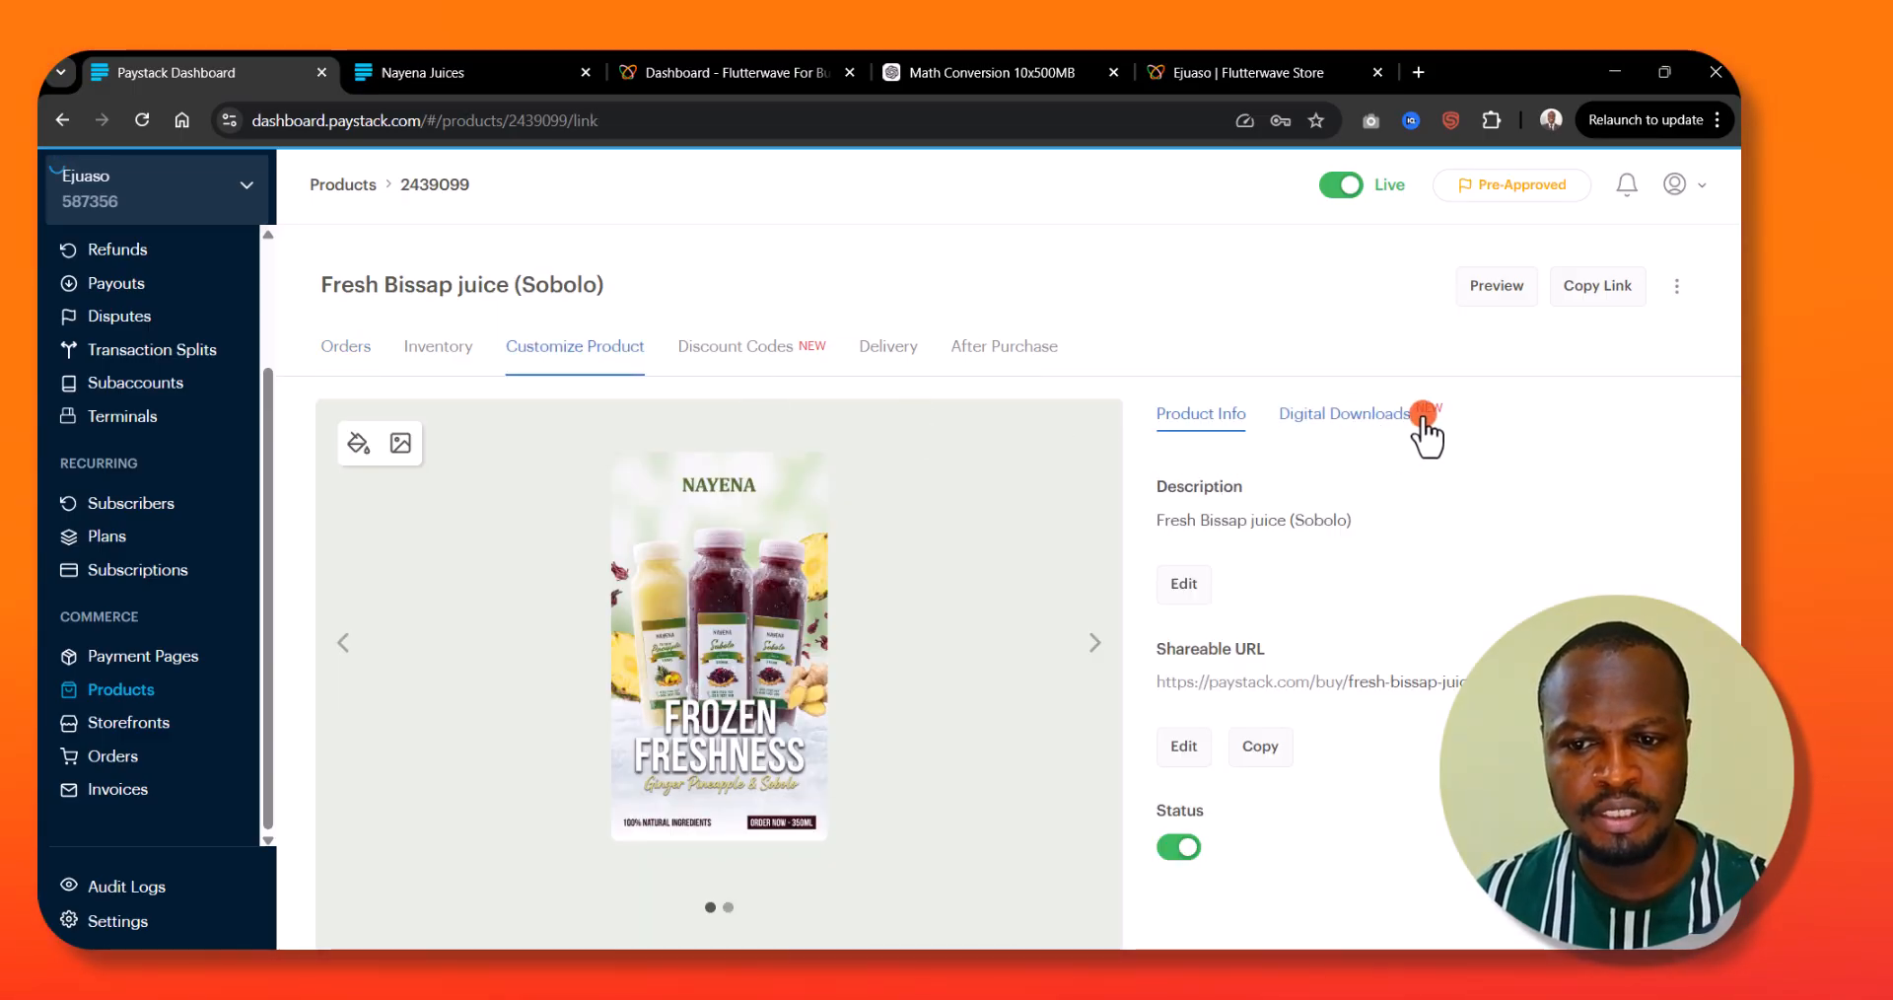
left_click(1355, 427)
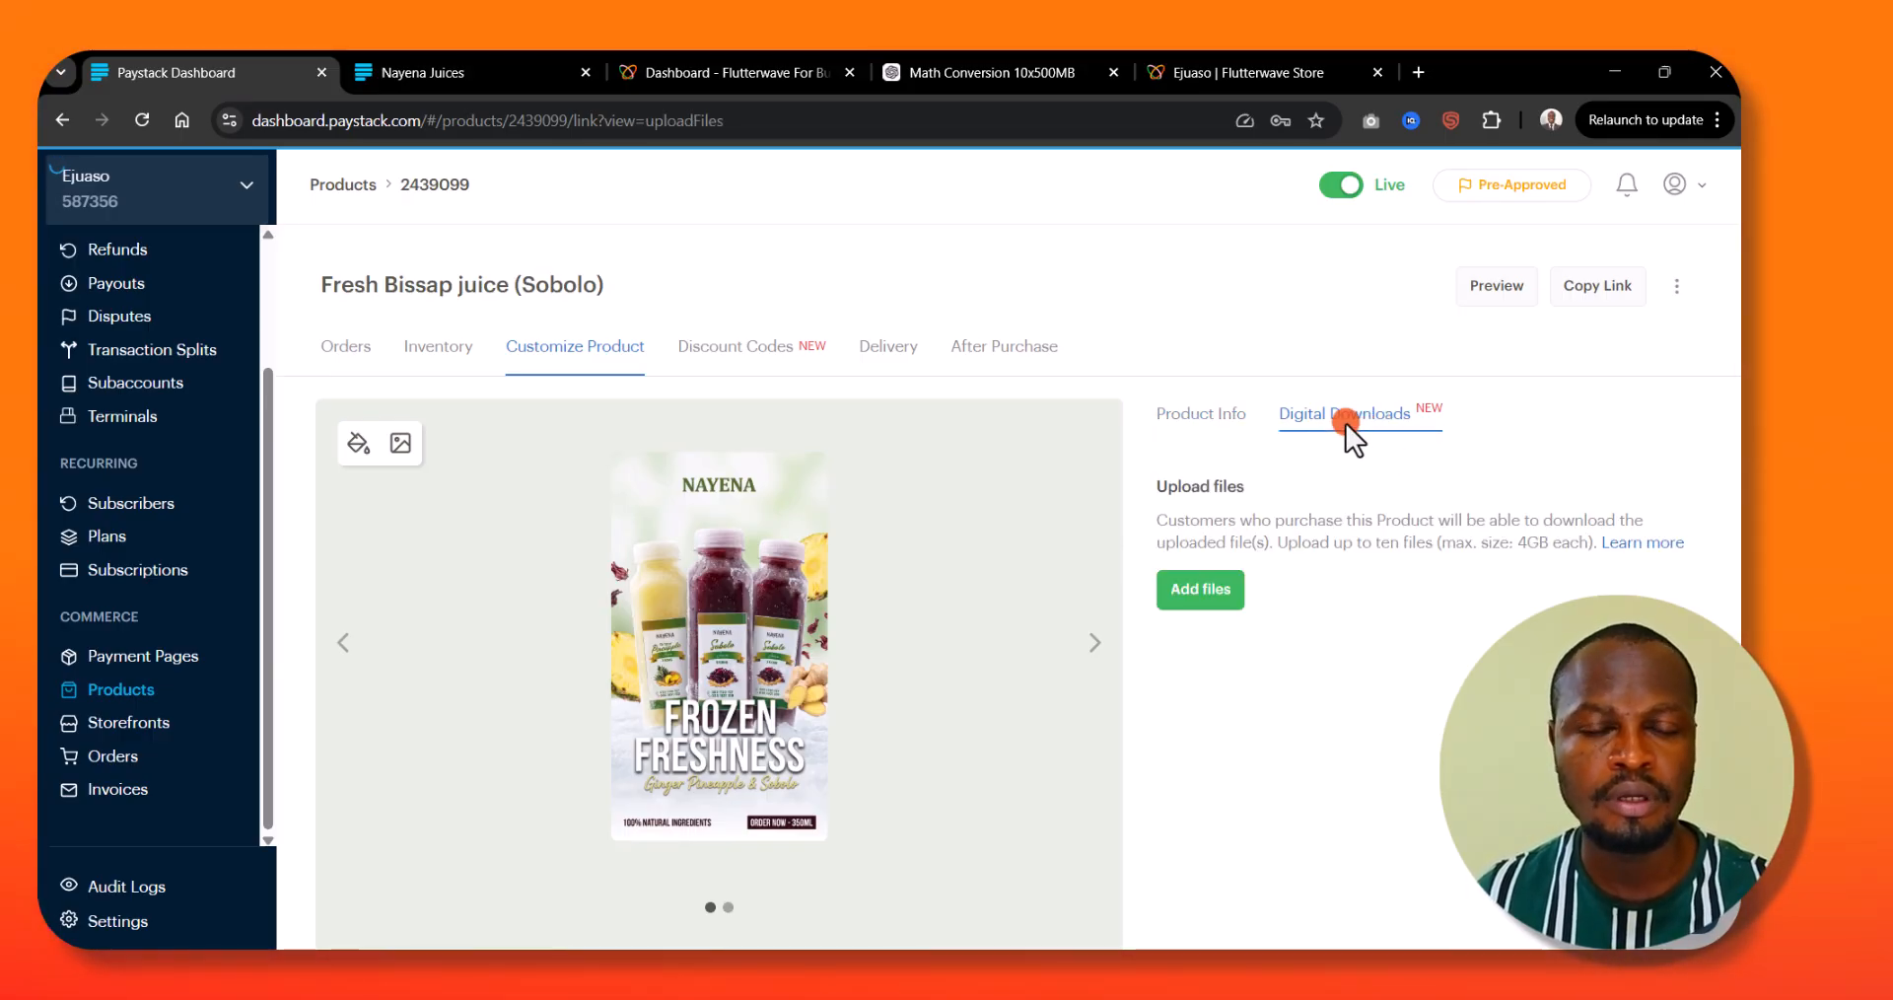